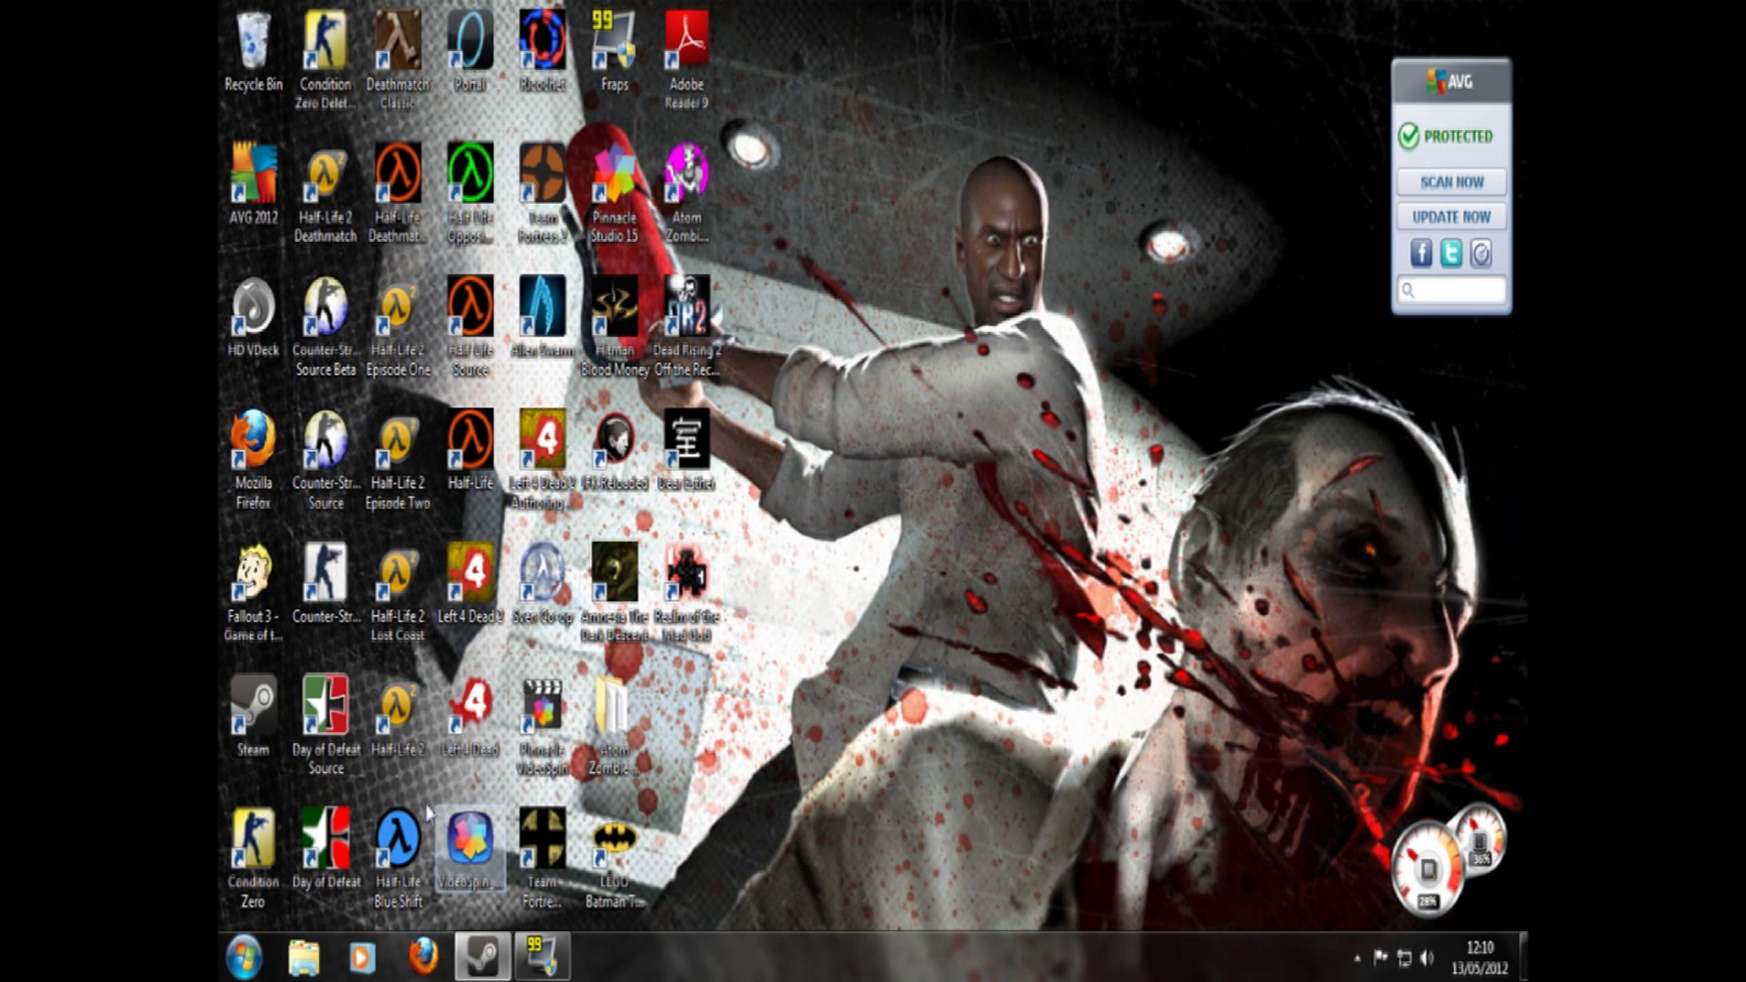
# - Start the Garden of Eden Creation Kit and load Fallout3.esm with youtubehouse.esp as the active file
pyautogui.click(244, 953)
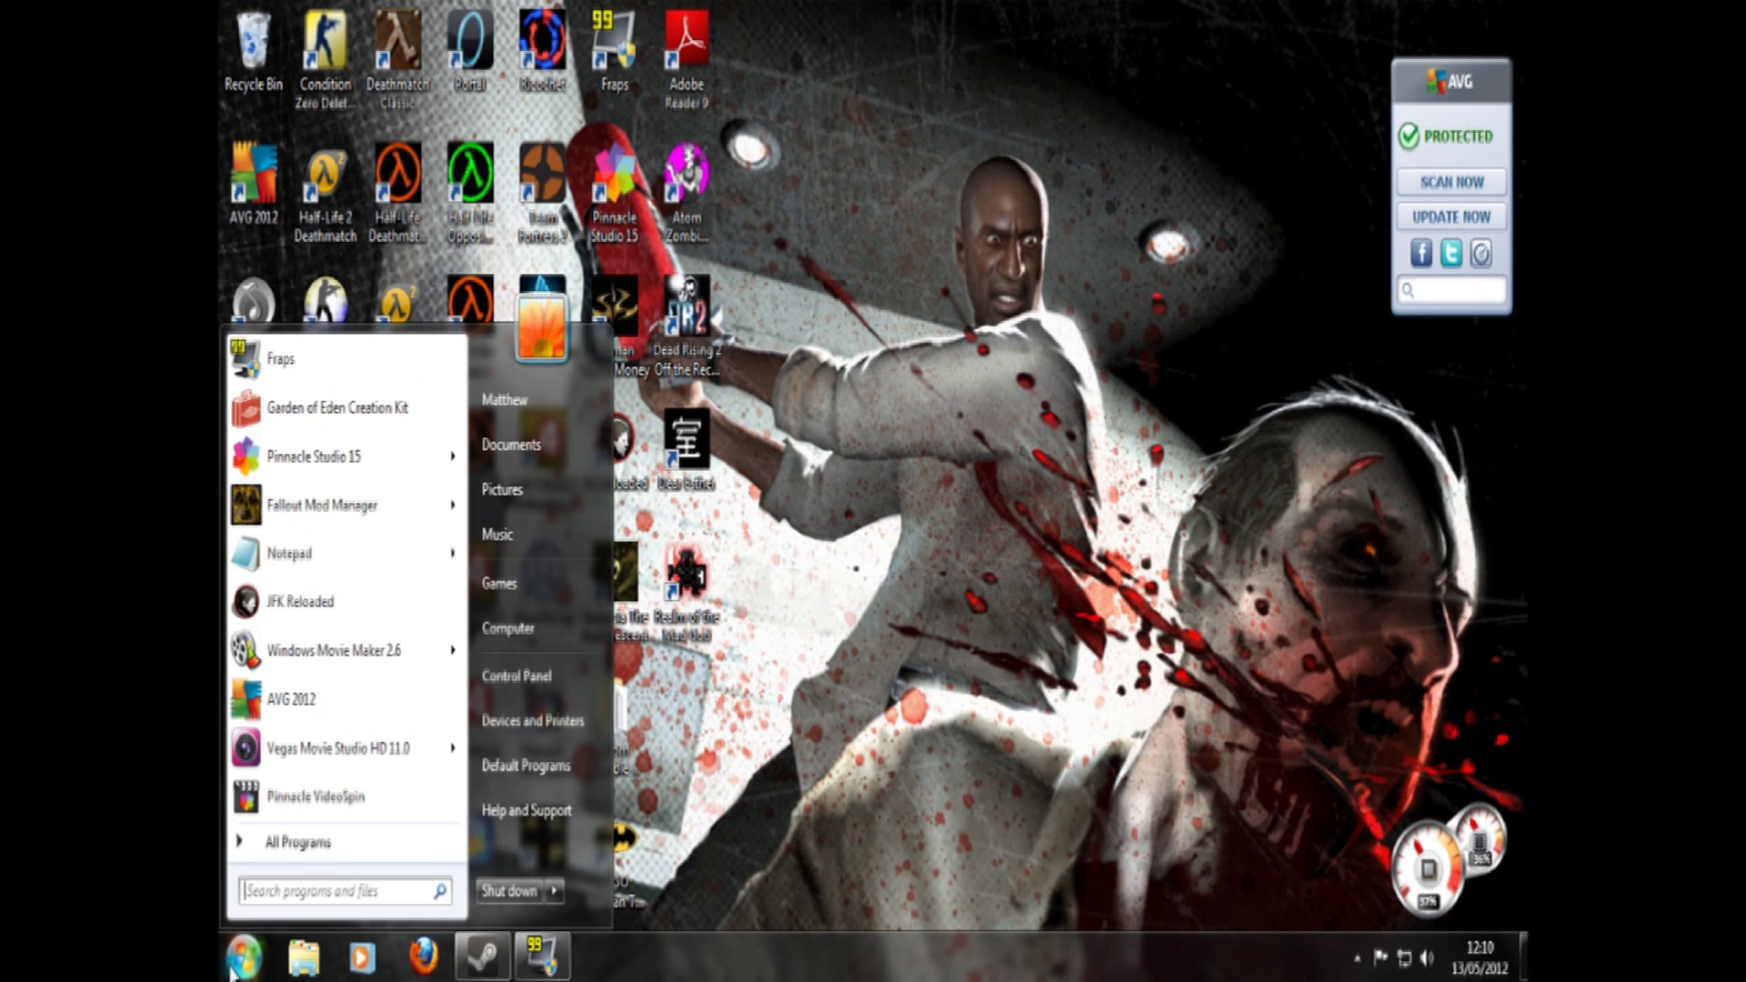
pyautogui.click(318, 403)
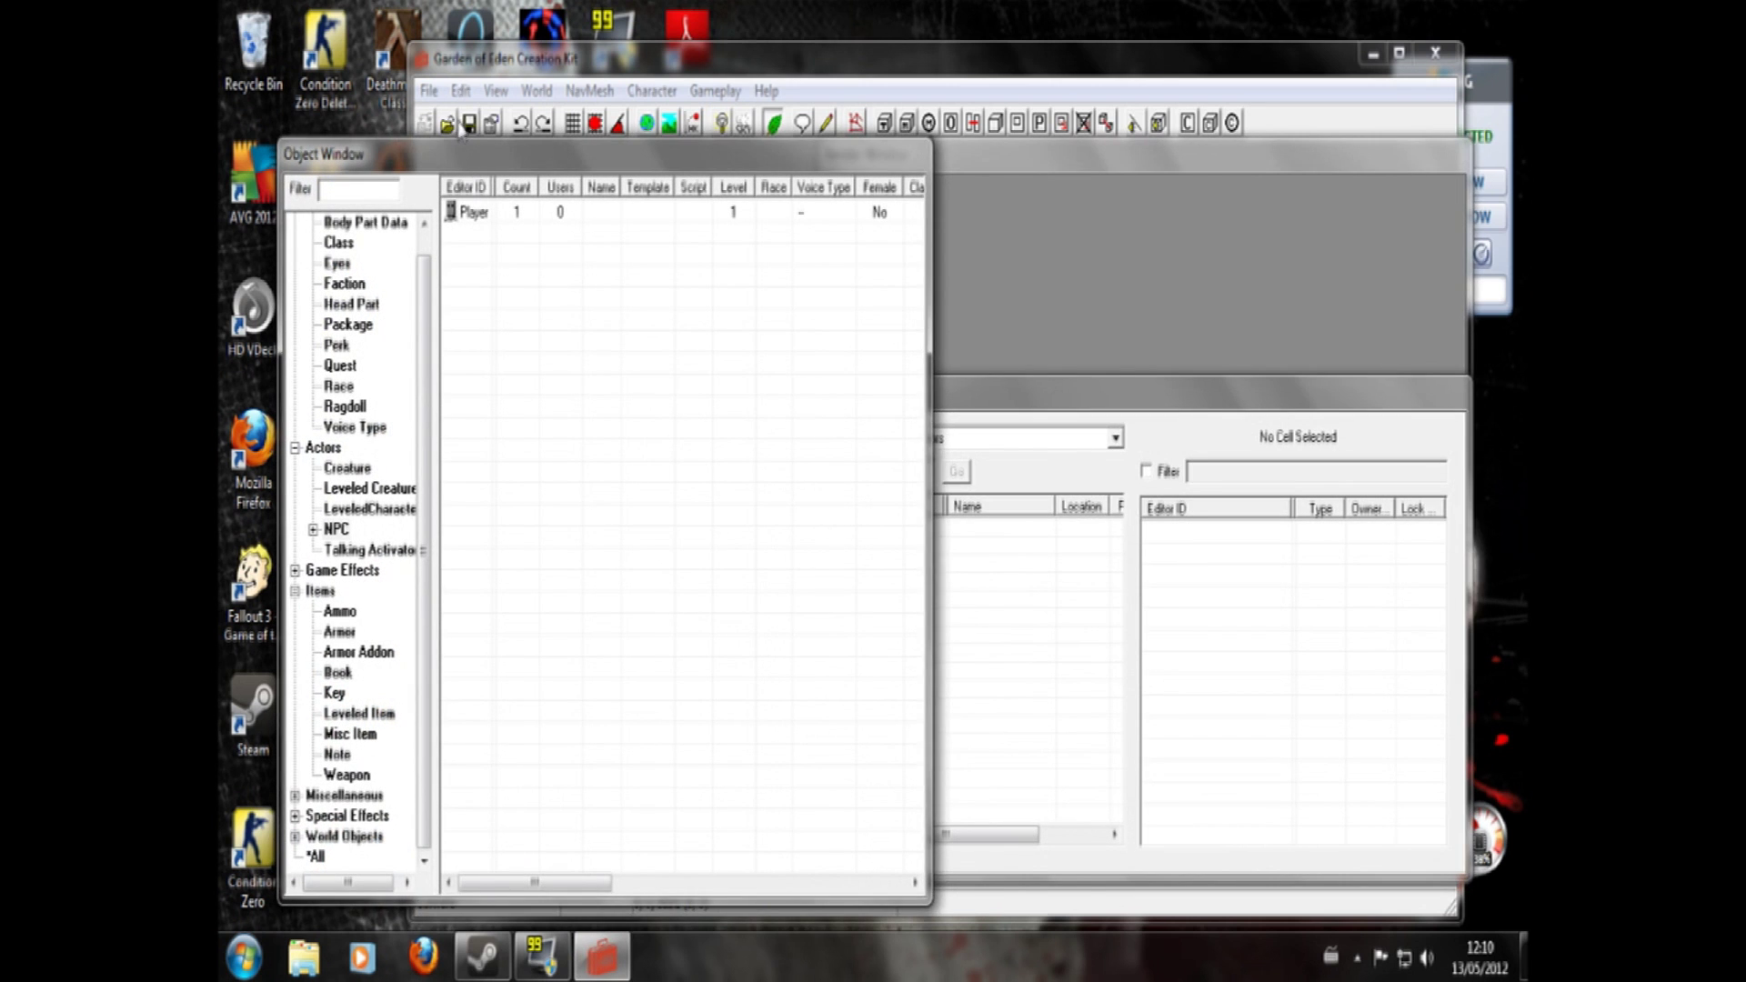
pyautogui.click(450, 124)
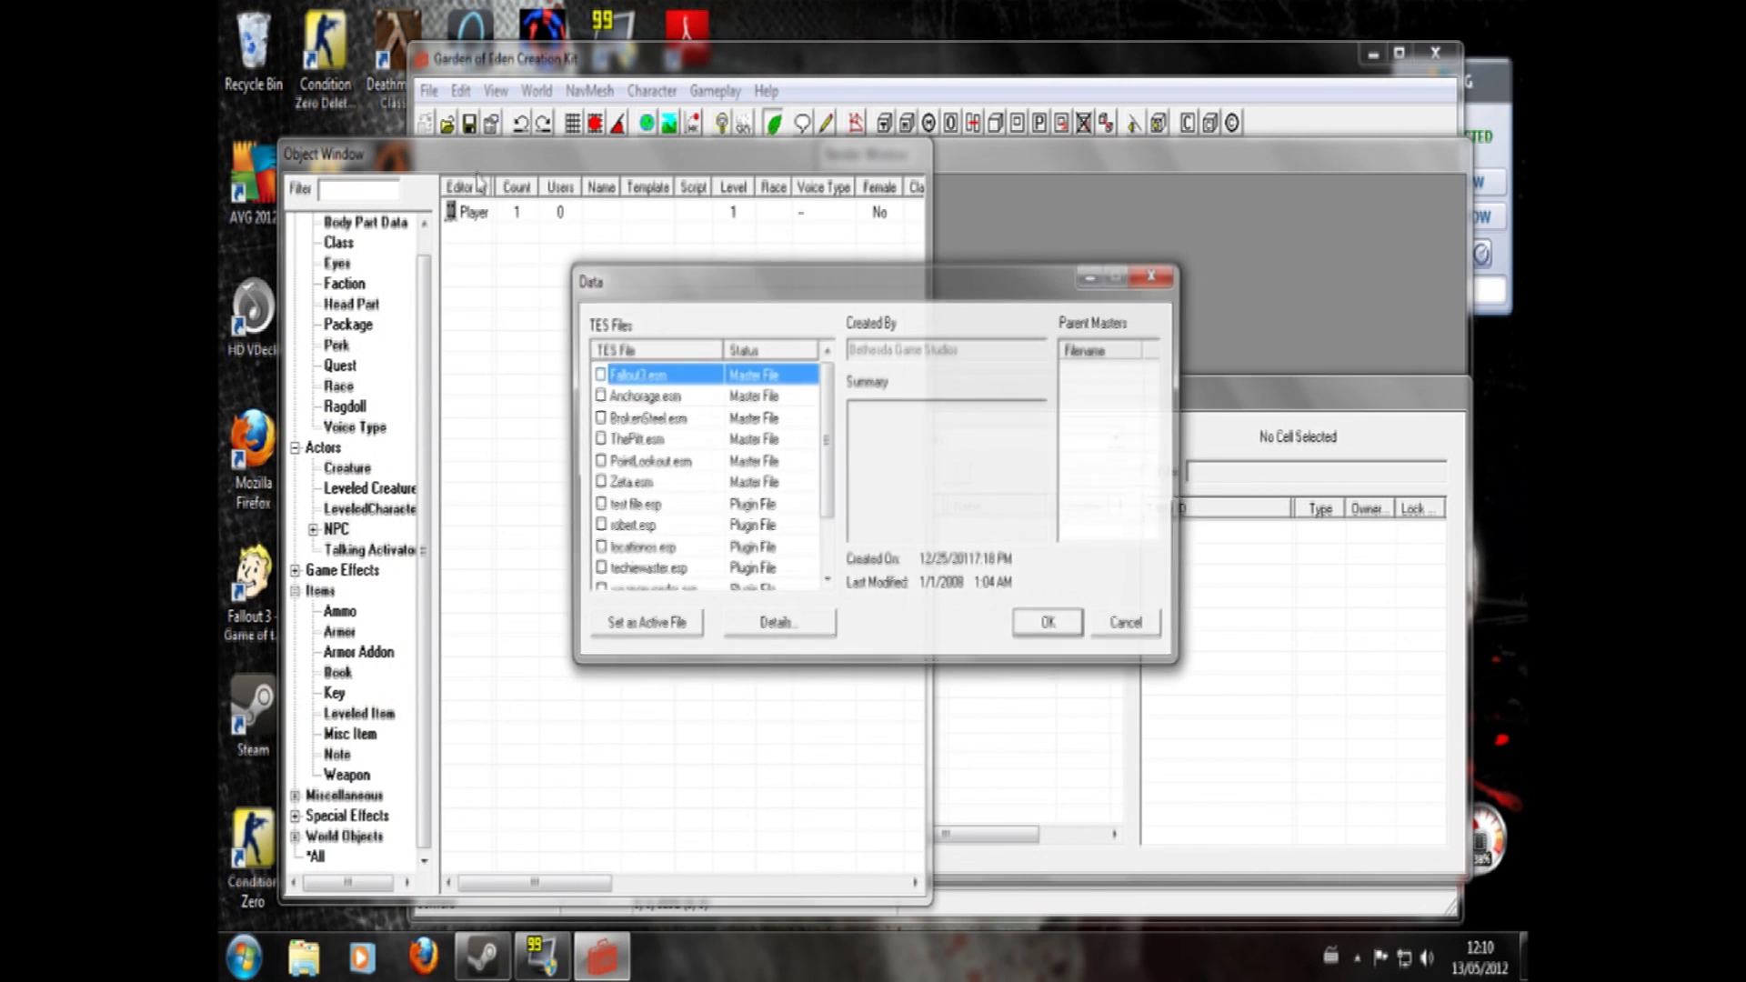
pyautogui.doubleClick(651, 373)
pyautogui.moveTo(828, 423); pyautogui.dragTo(829, 473)
pyautogui.doubleClick(649, 551)
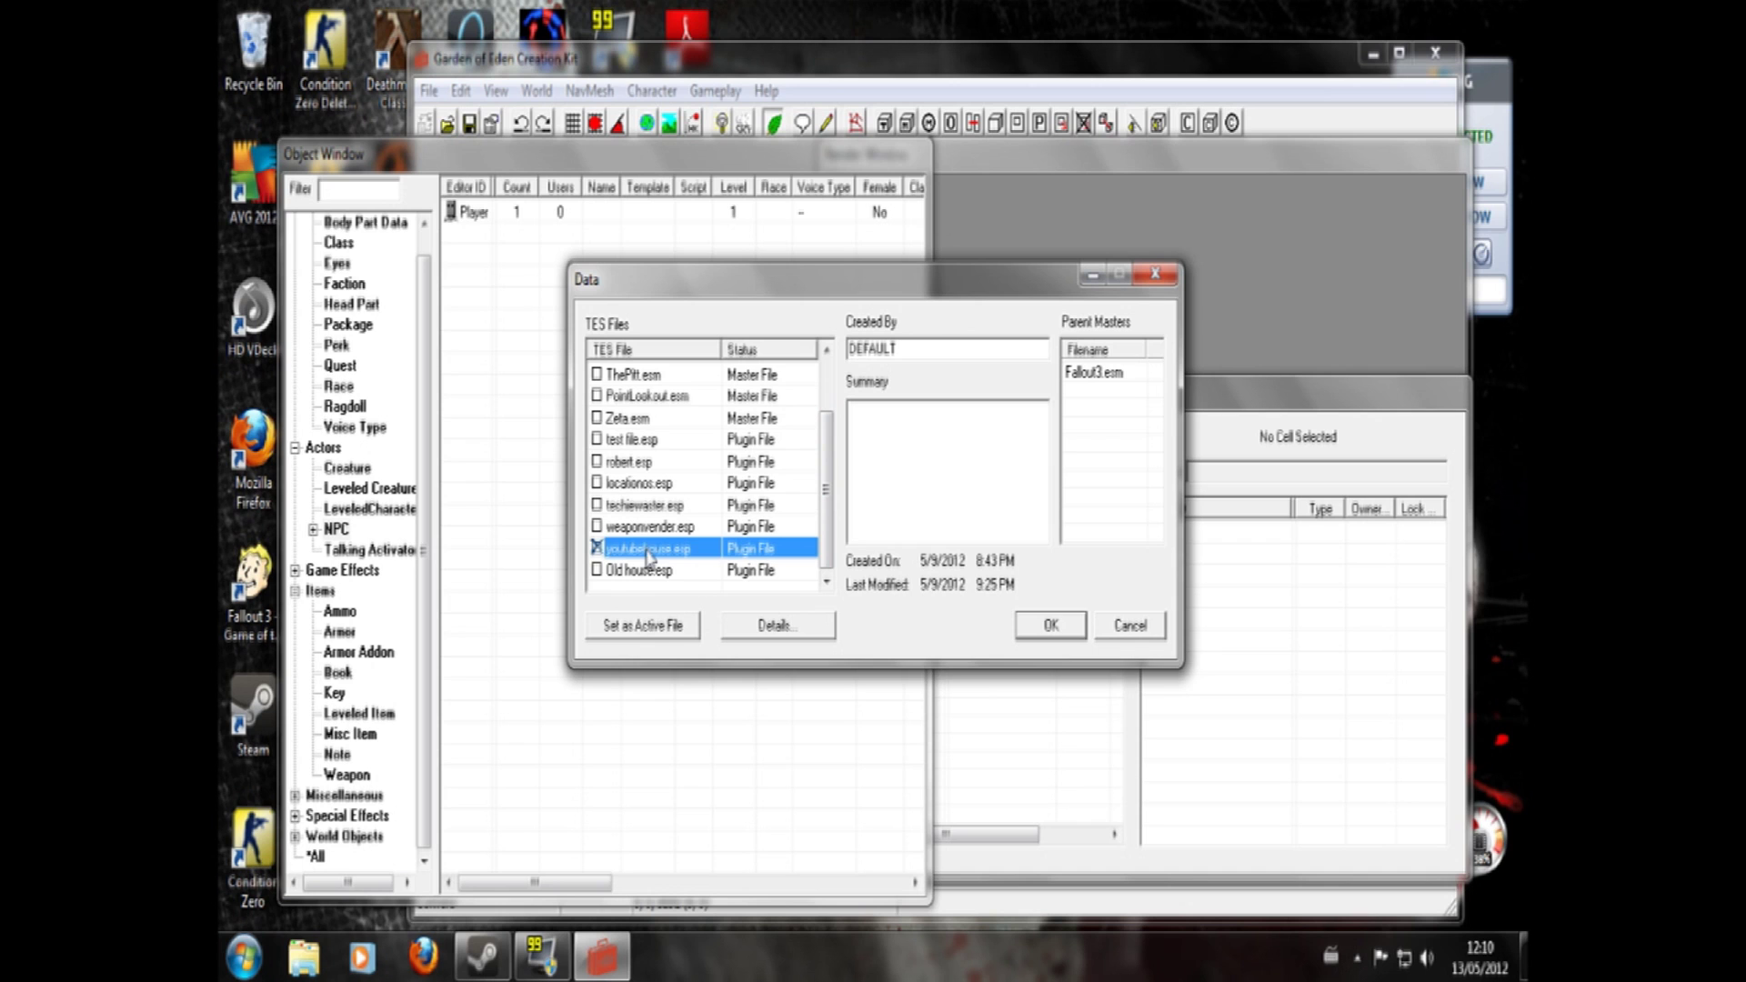
pyautogui.click(663, 630)
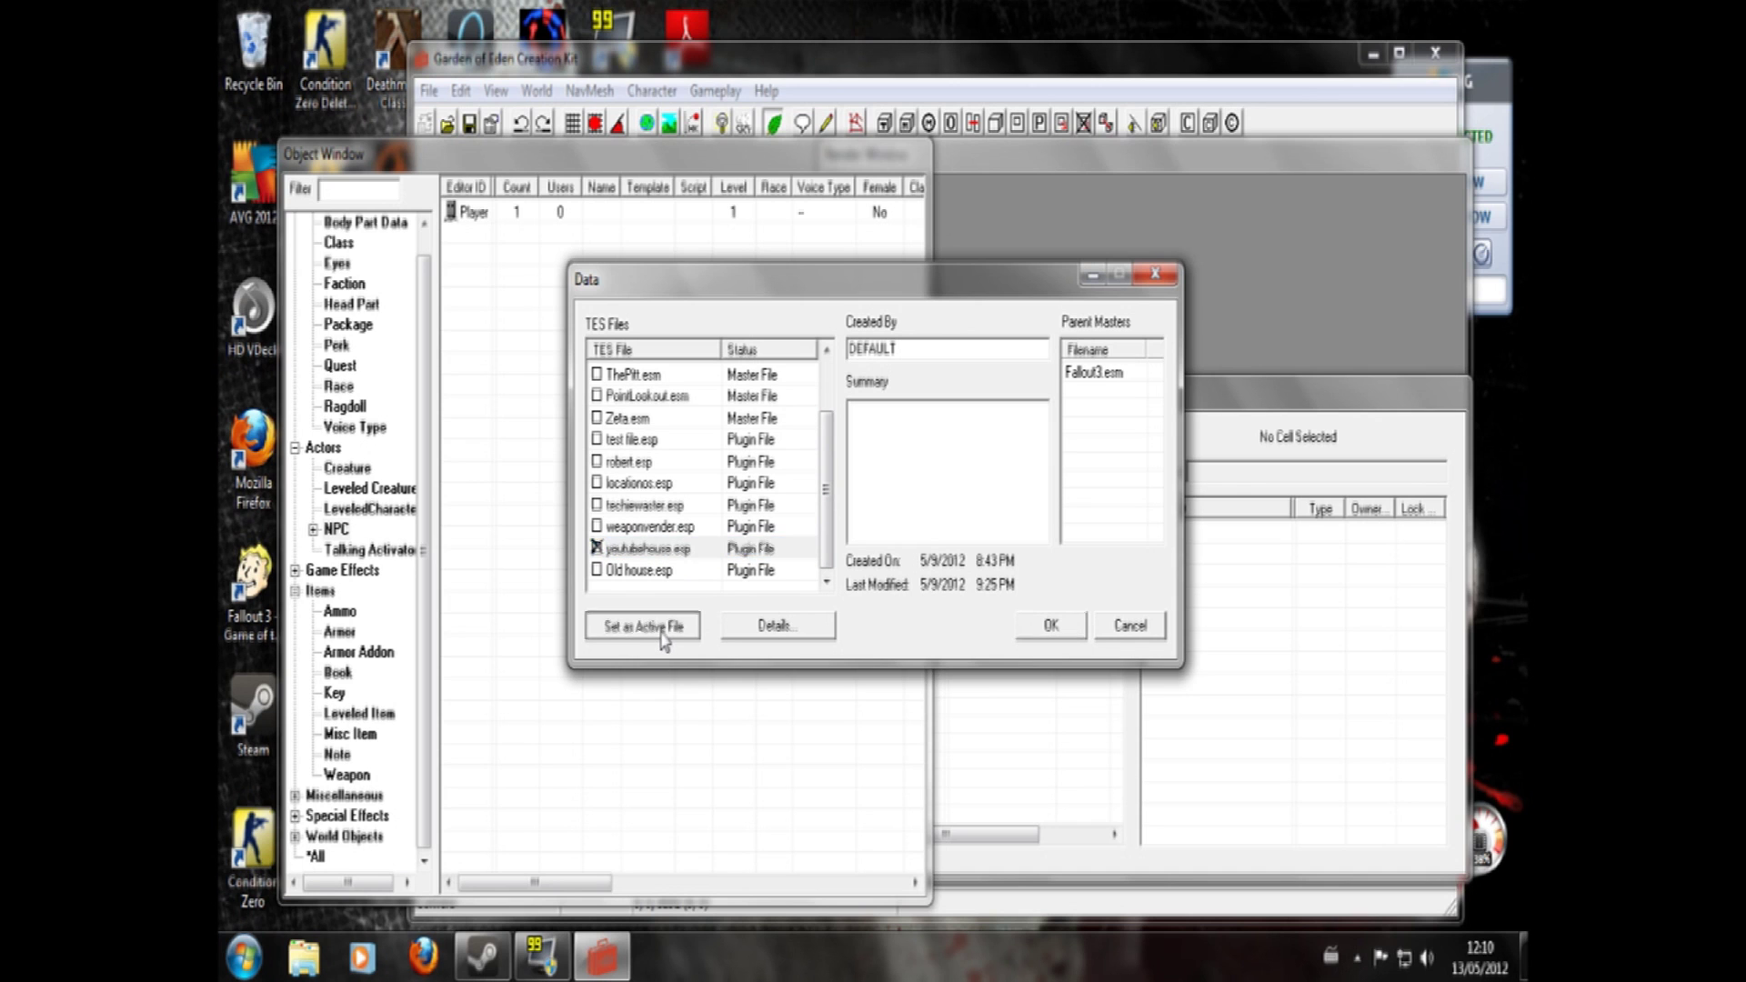
pyautogui.click(1053, 627)
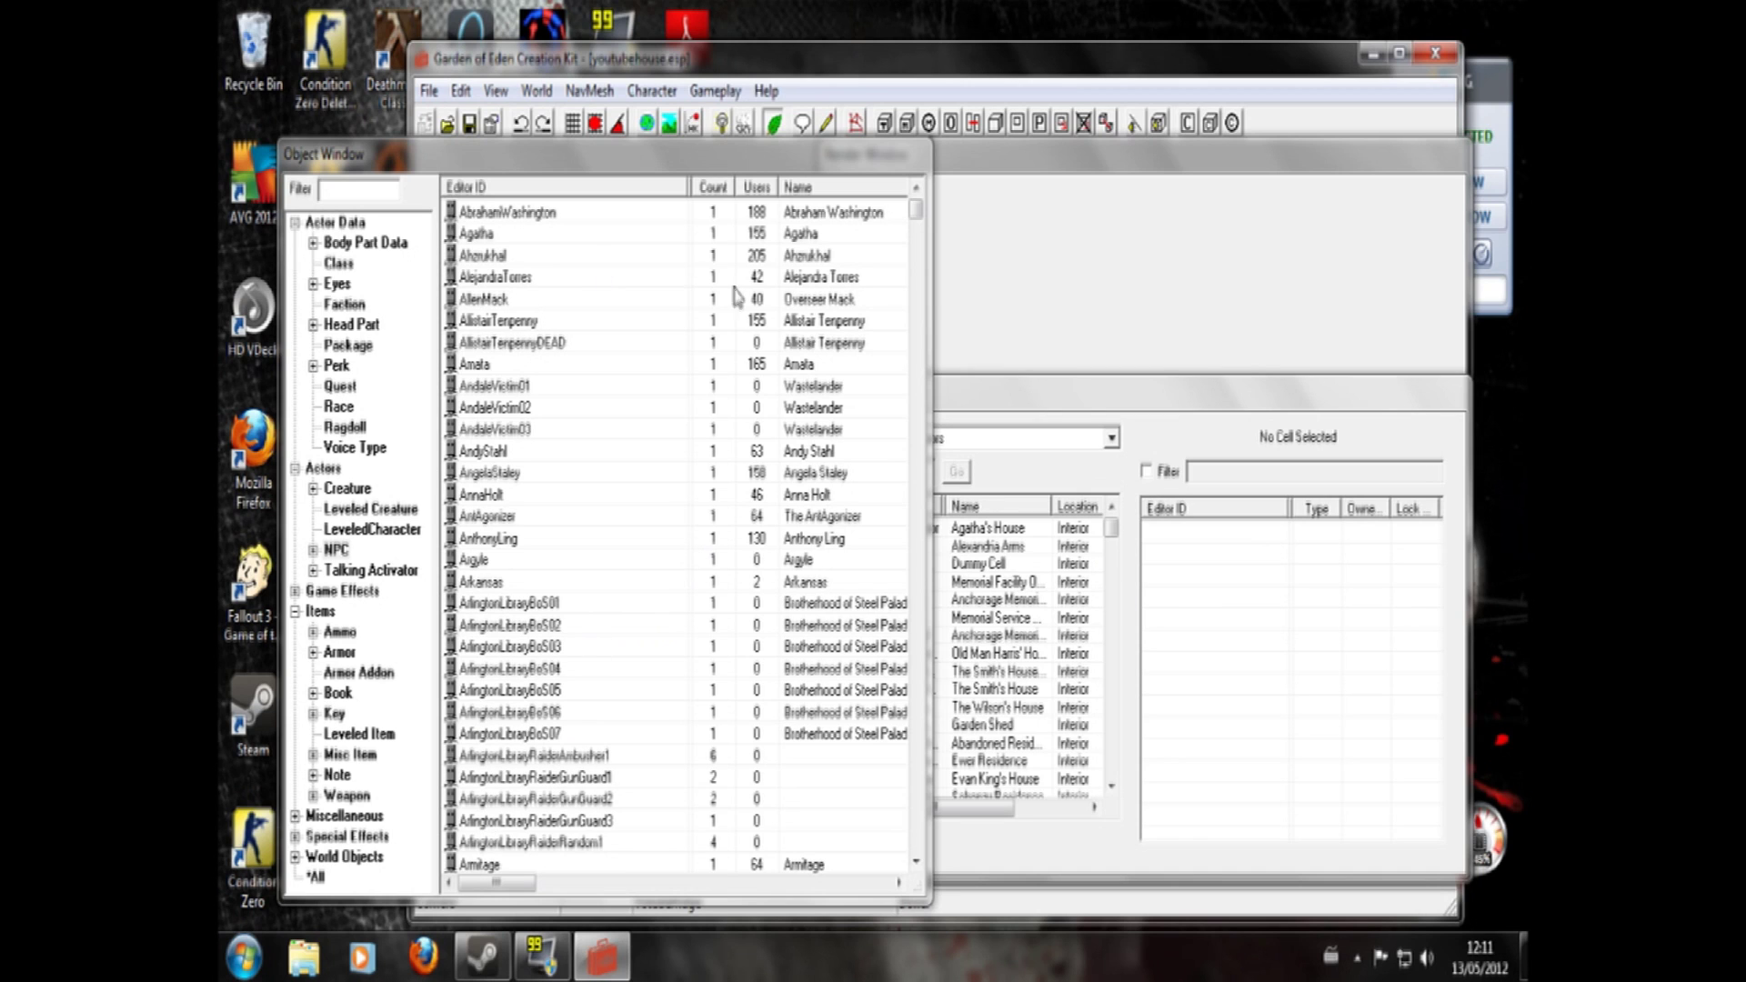
# - Set the Cell View's world space to Wasteland
pyautogui.click(1084, 478)
pyautogui.click(1111, 438)
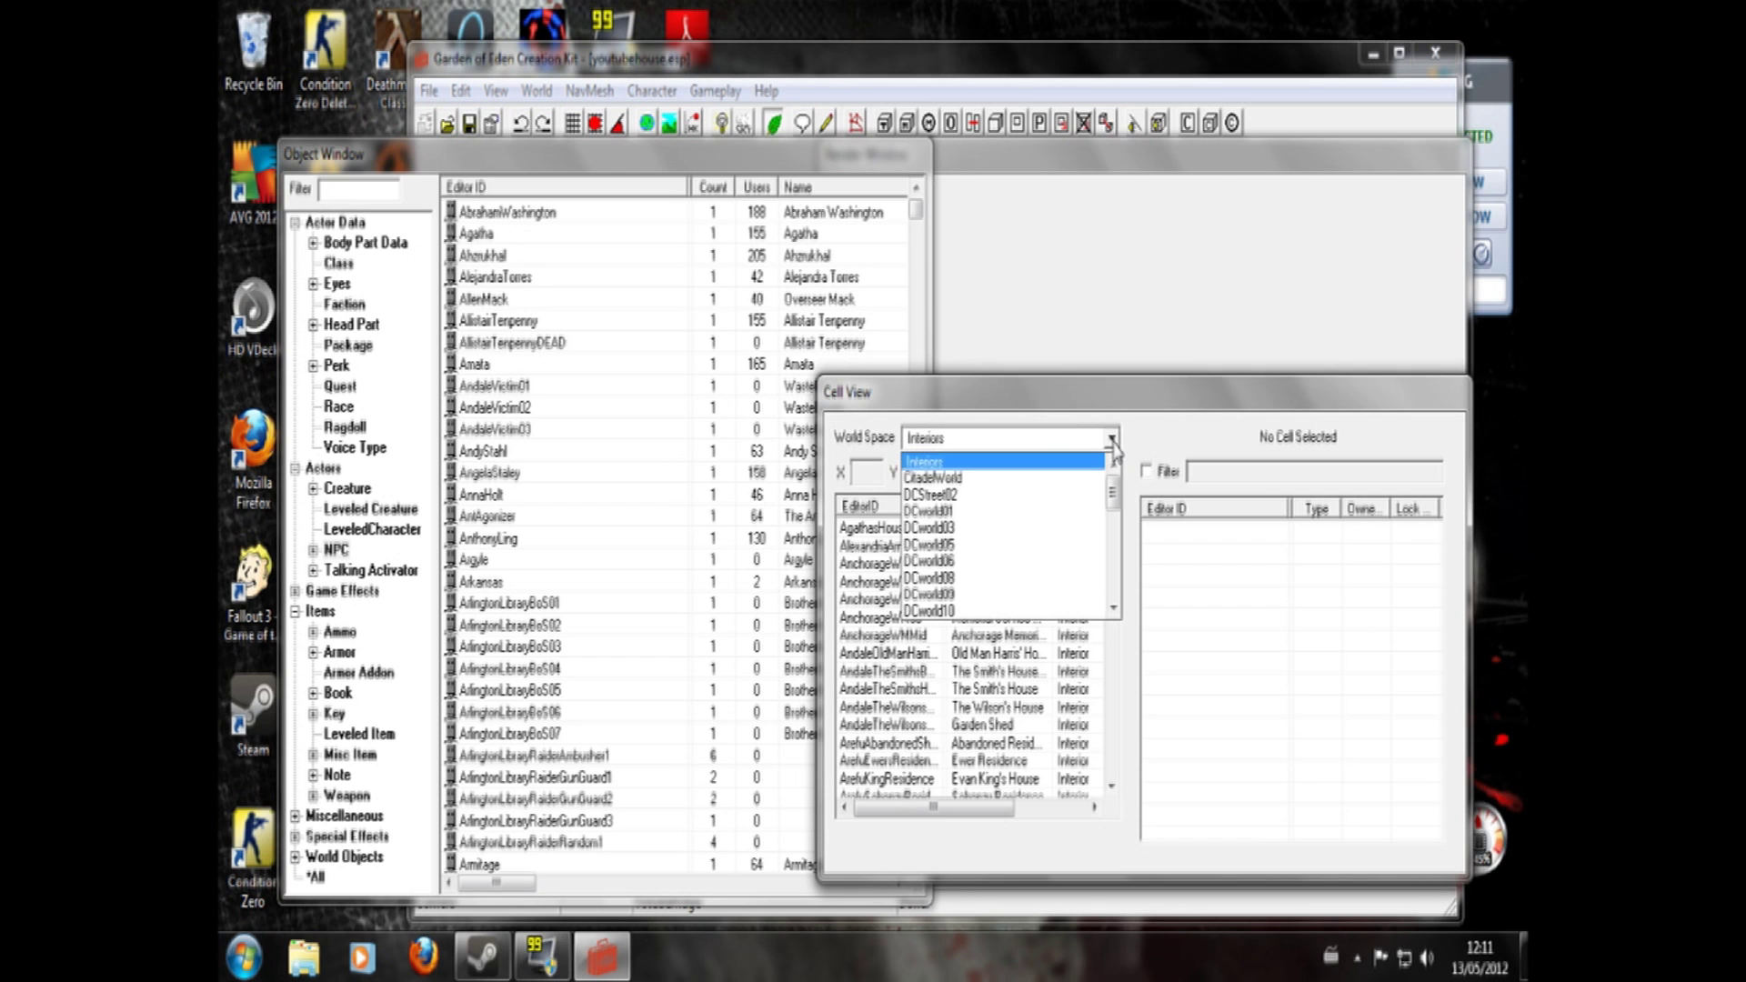
pyautogui.scroll(-10, 1031, 596)
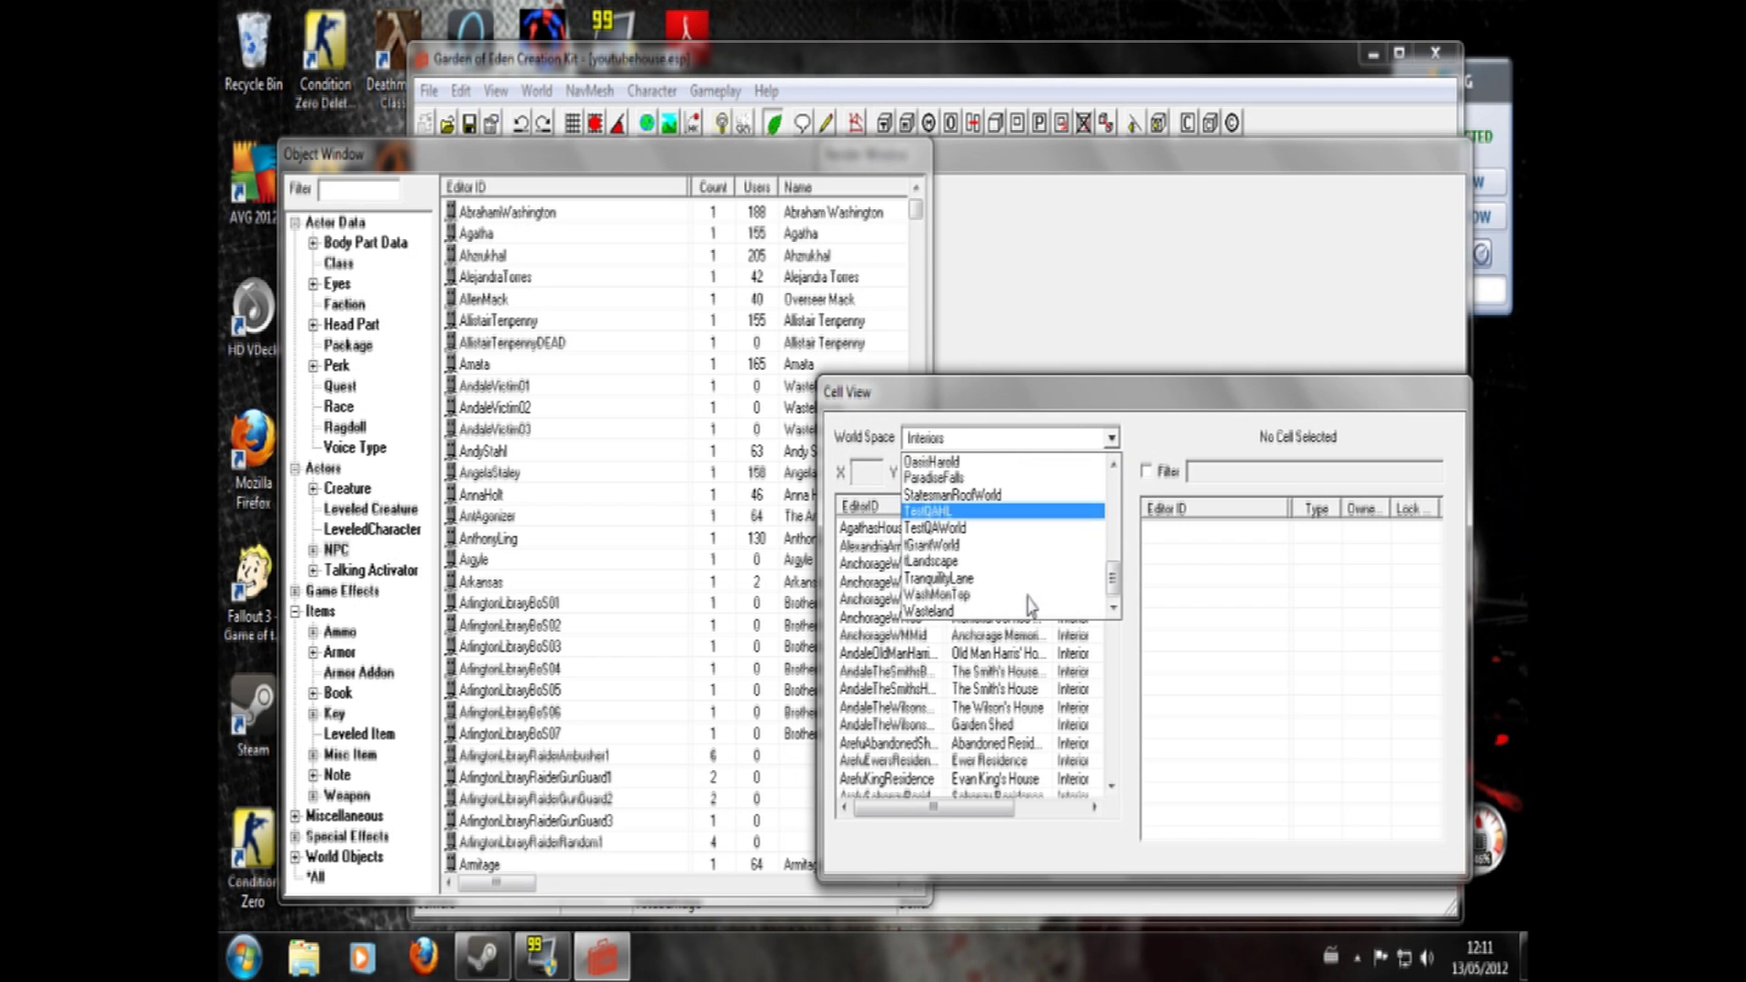
pyautogui.click(1027, 610)
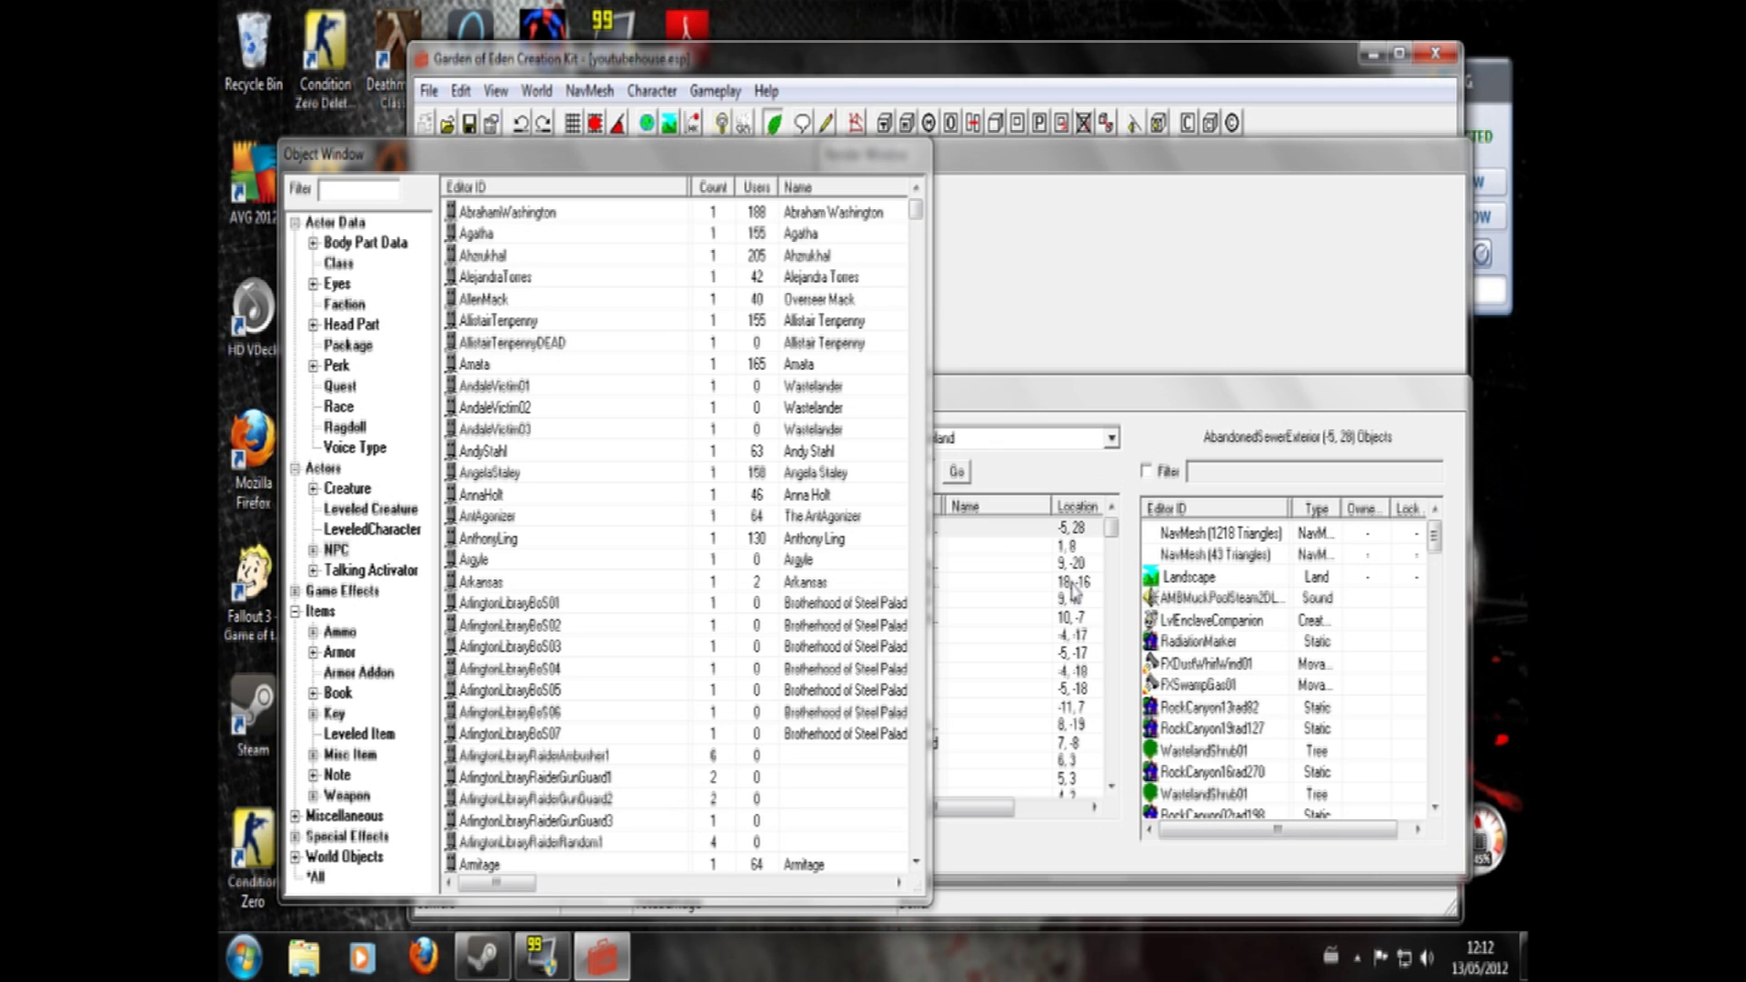
# - Load the Wasteland cell at X -10, Y -03 and accept all model warnings
pyautogui.click(1018, 486)
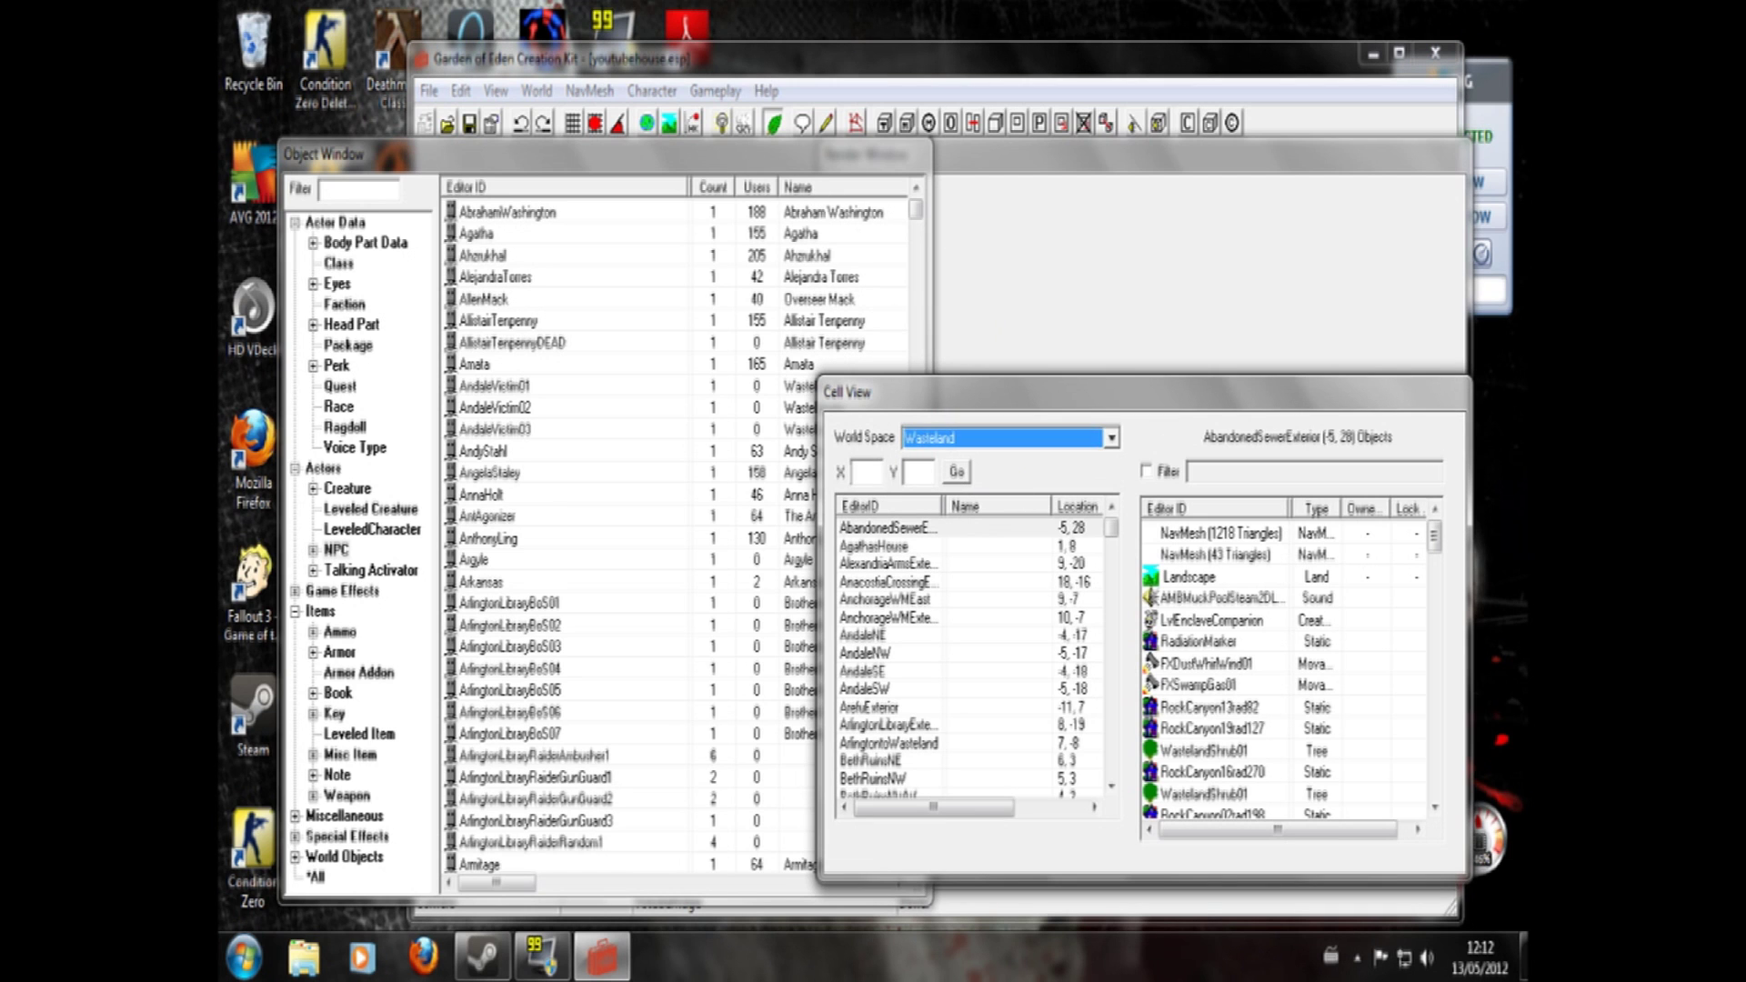
pyautogui.click(865, 471)
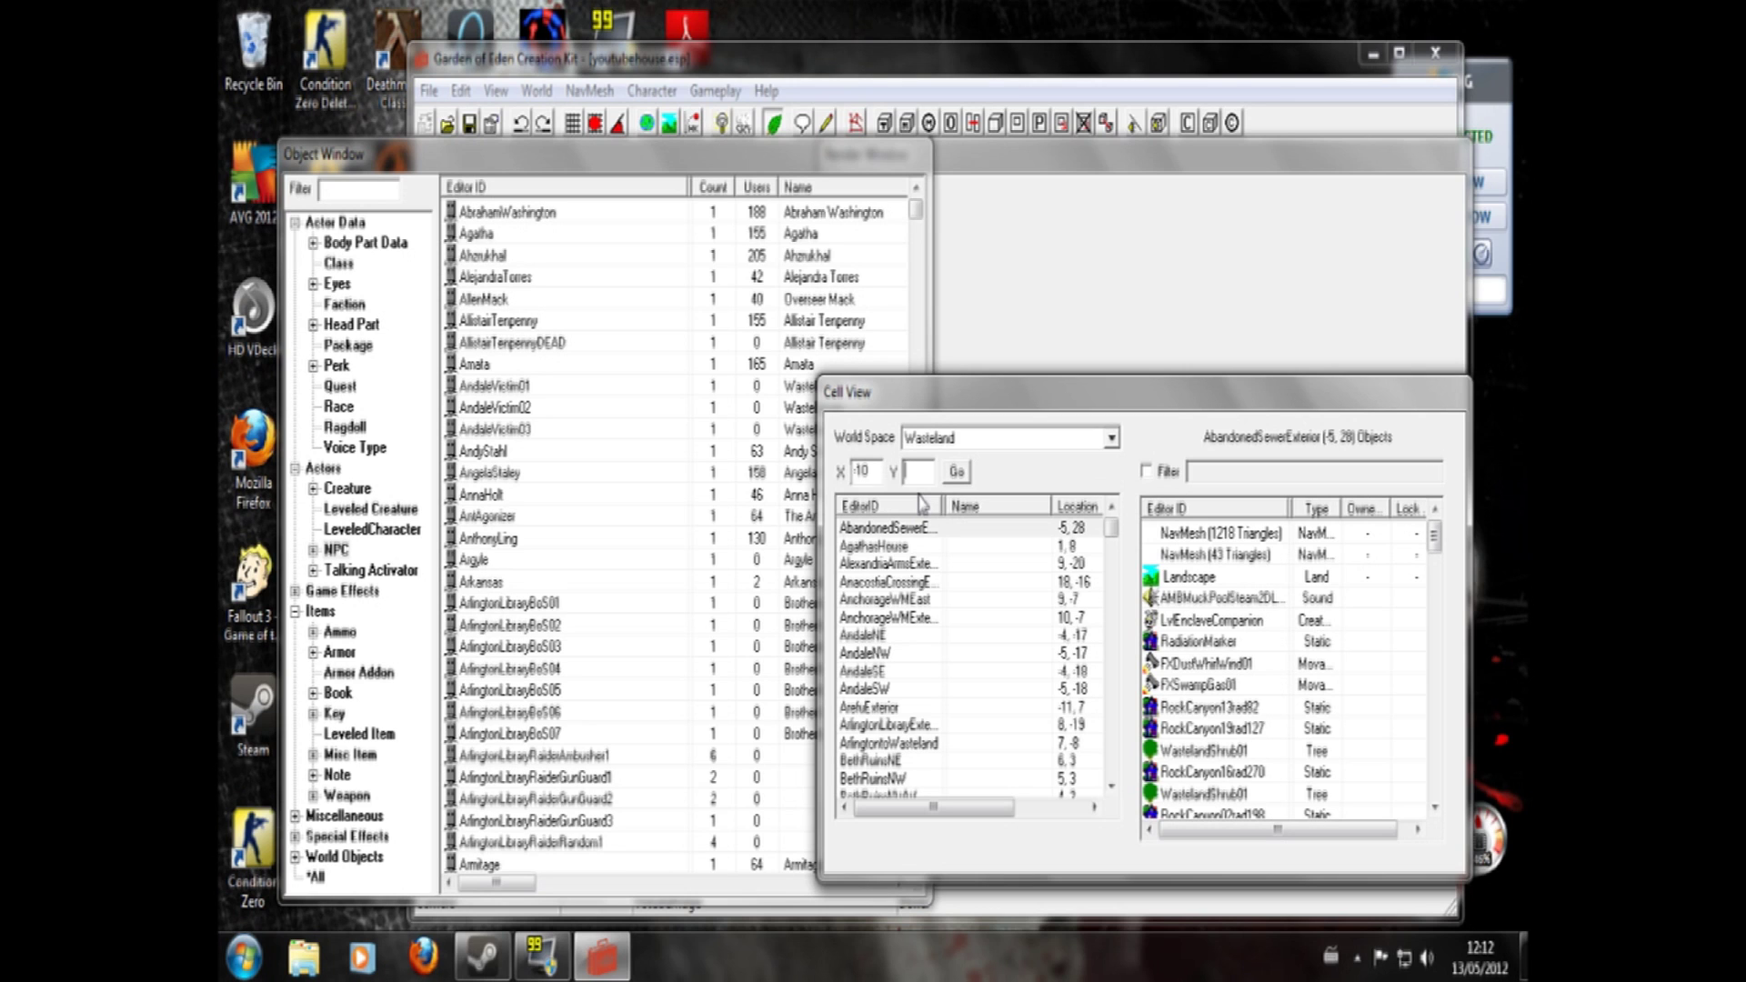
pyautogui.write('-03')
pyautogui.click(954, 479)
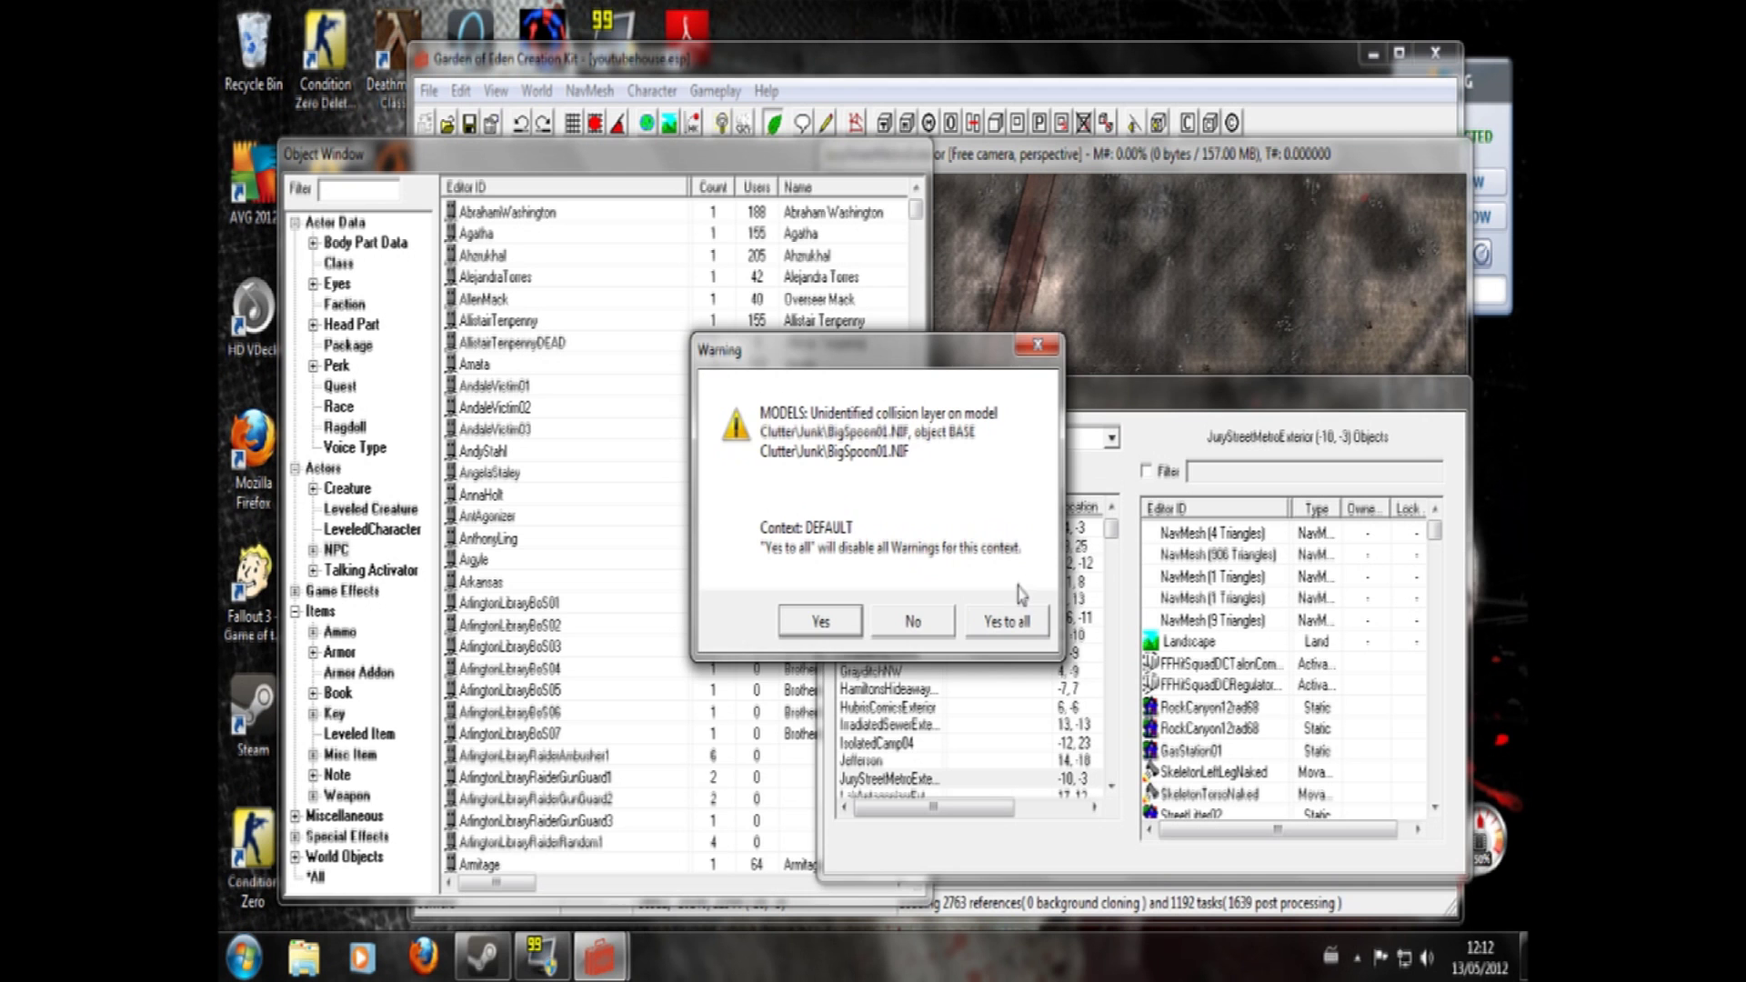
pyautogui.click(1014, 622)
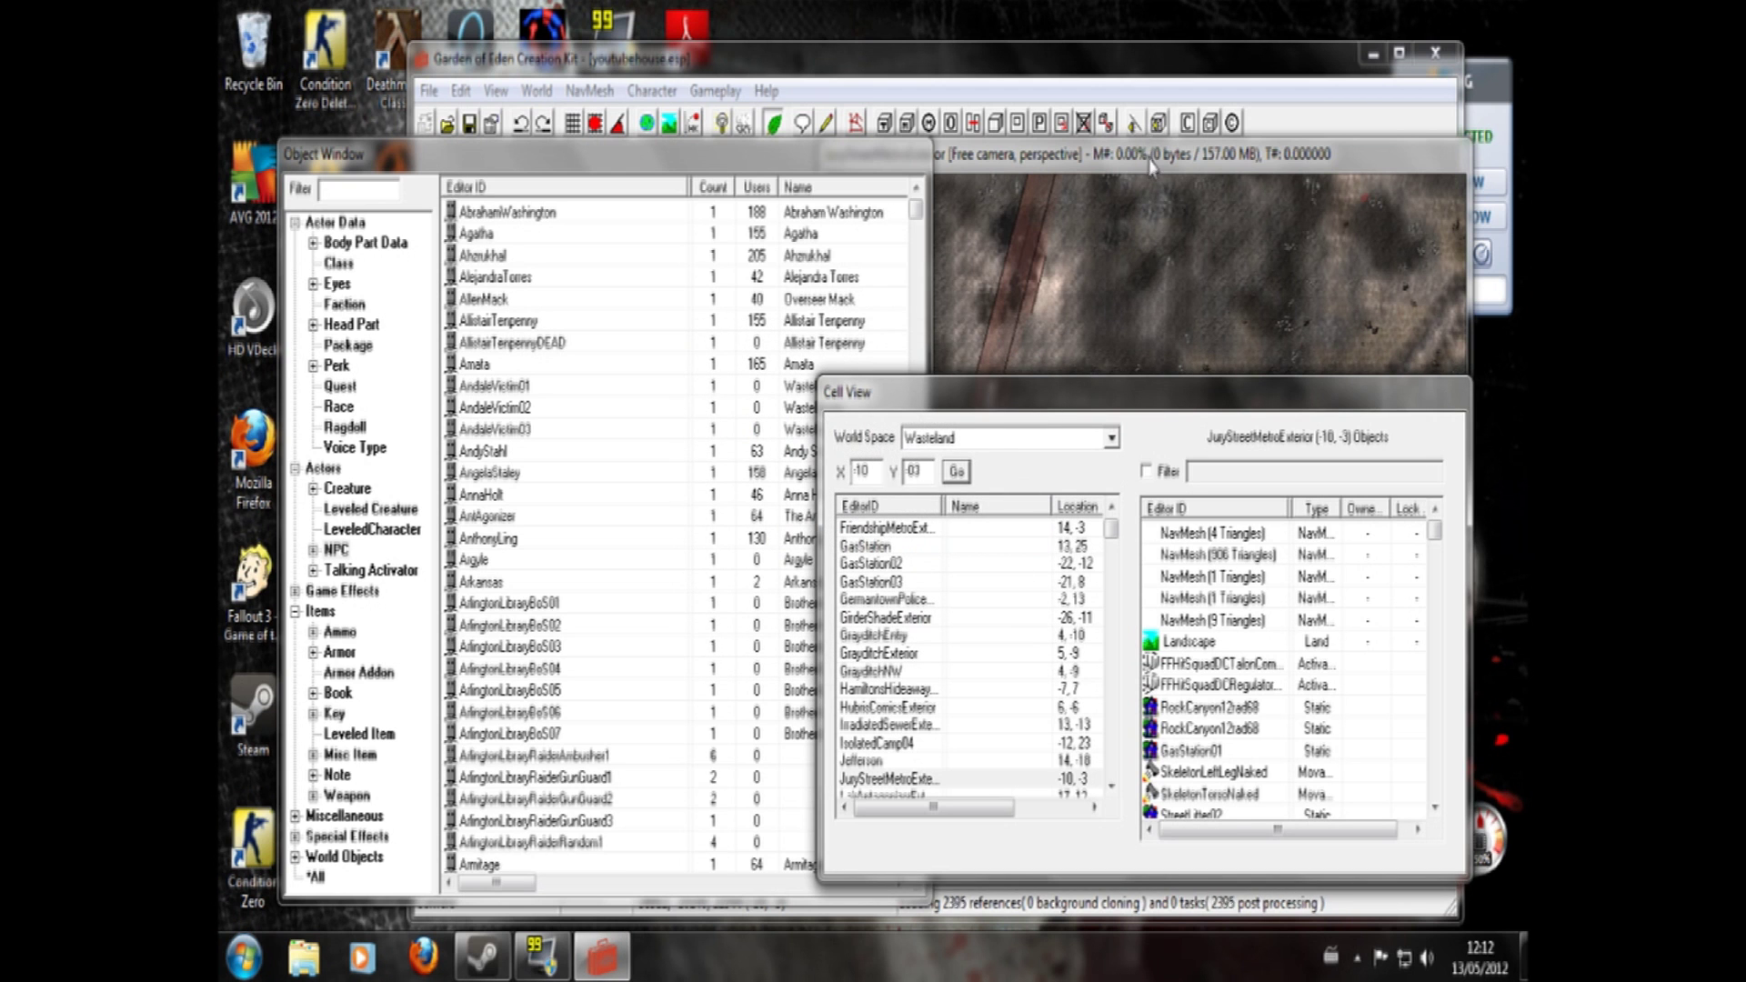
# - Examine the terrain around the Jury Street metro cell and its nearby houses for an open patch of ground
pyautogui.click(1154, 168)
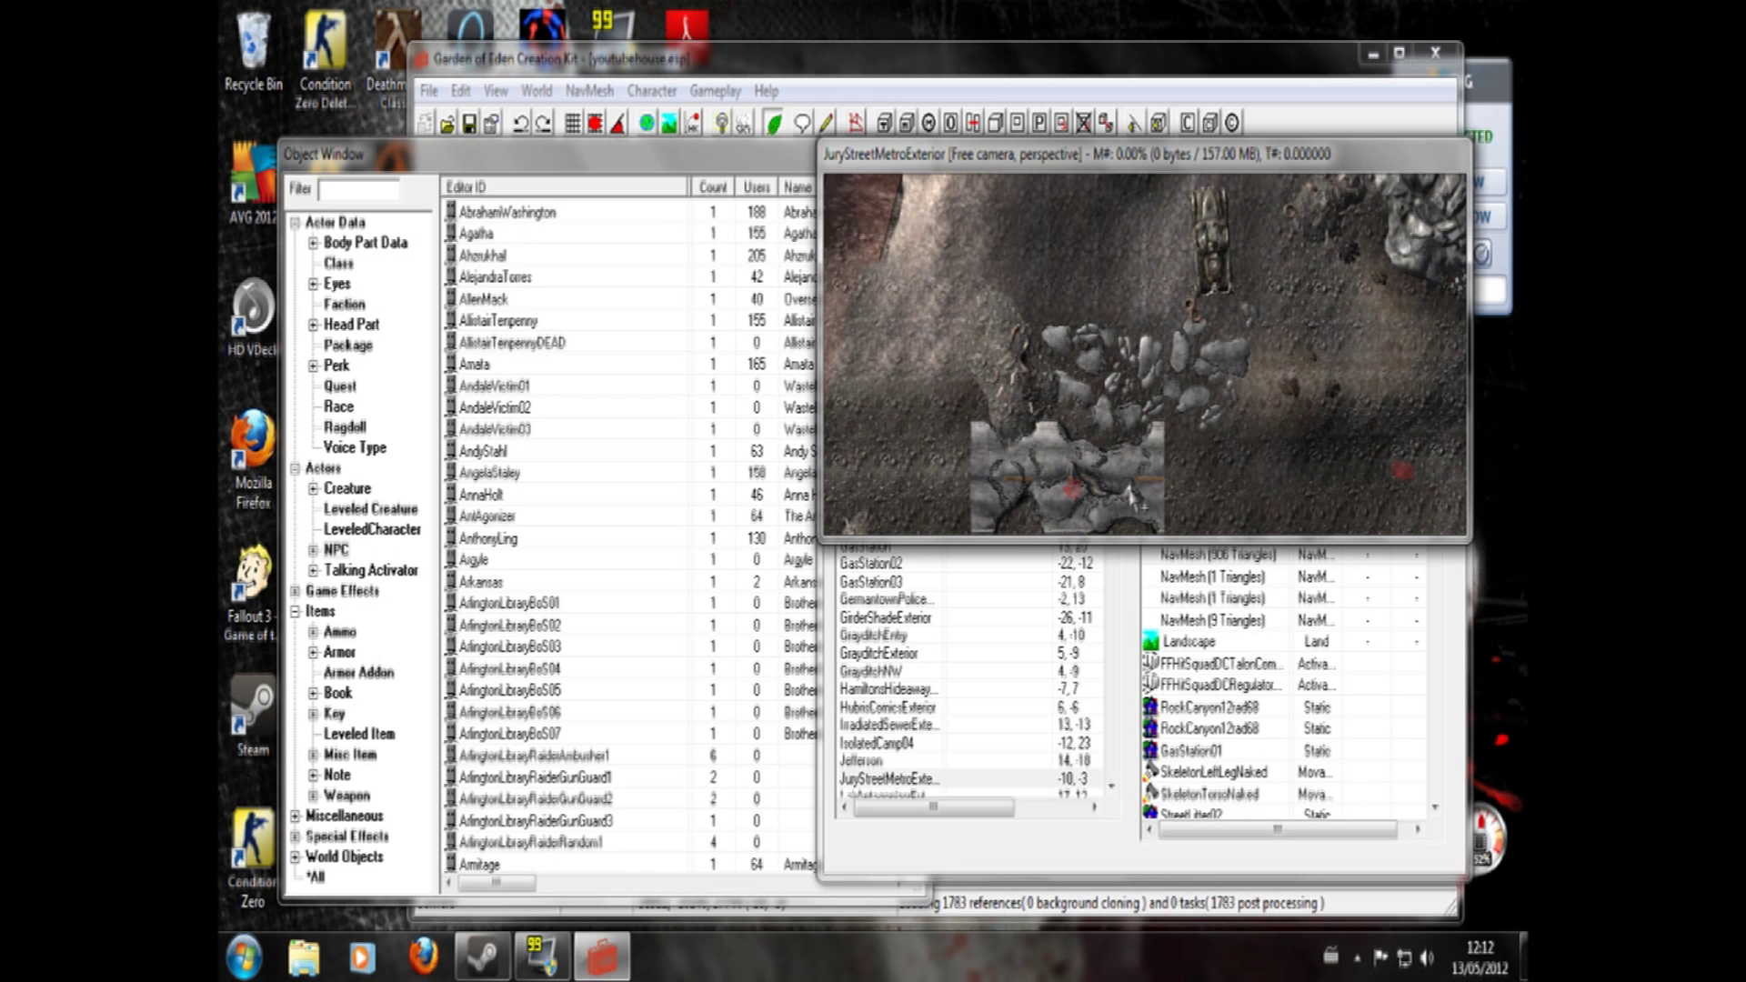
pyautogui.keyDown('shift'); pyautogui.moveTo(1128, 323); pyautogui.dragTo(946, 427, button='middle'); pyautogui.keyUp('shift')
pyautogui.scroll(-3, 1000, 354)
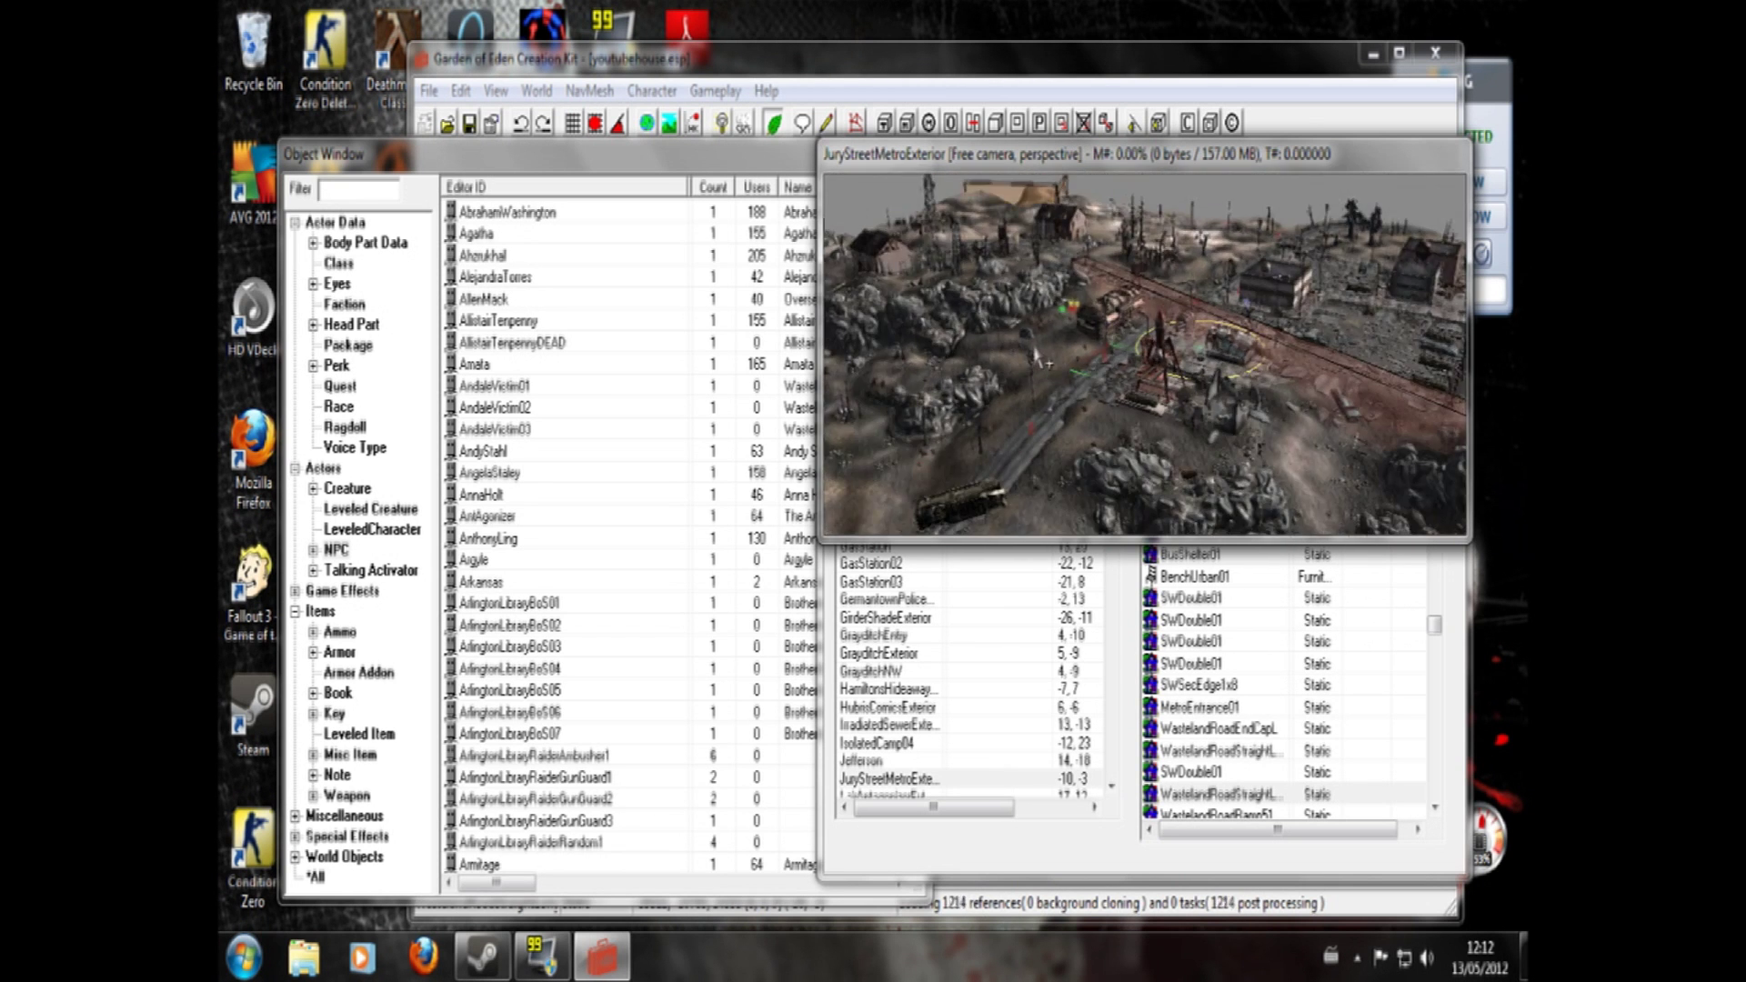
pyautogui.keyDown('shift'); pyautogui.moveTo(1057, 343); pyautogui.dragTo(1052, 259, button='middle'); pyautogui.keyUp('shift')
pyautogui.click(1264, 233)
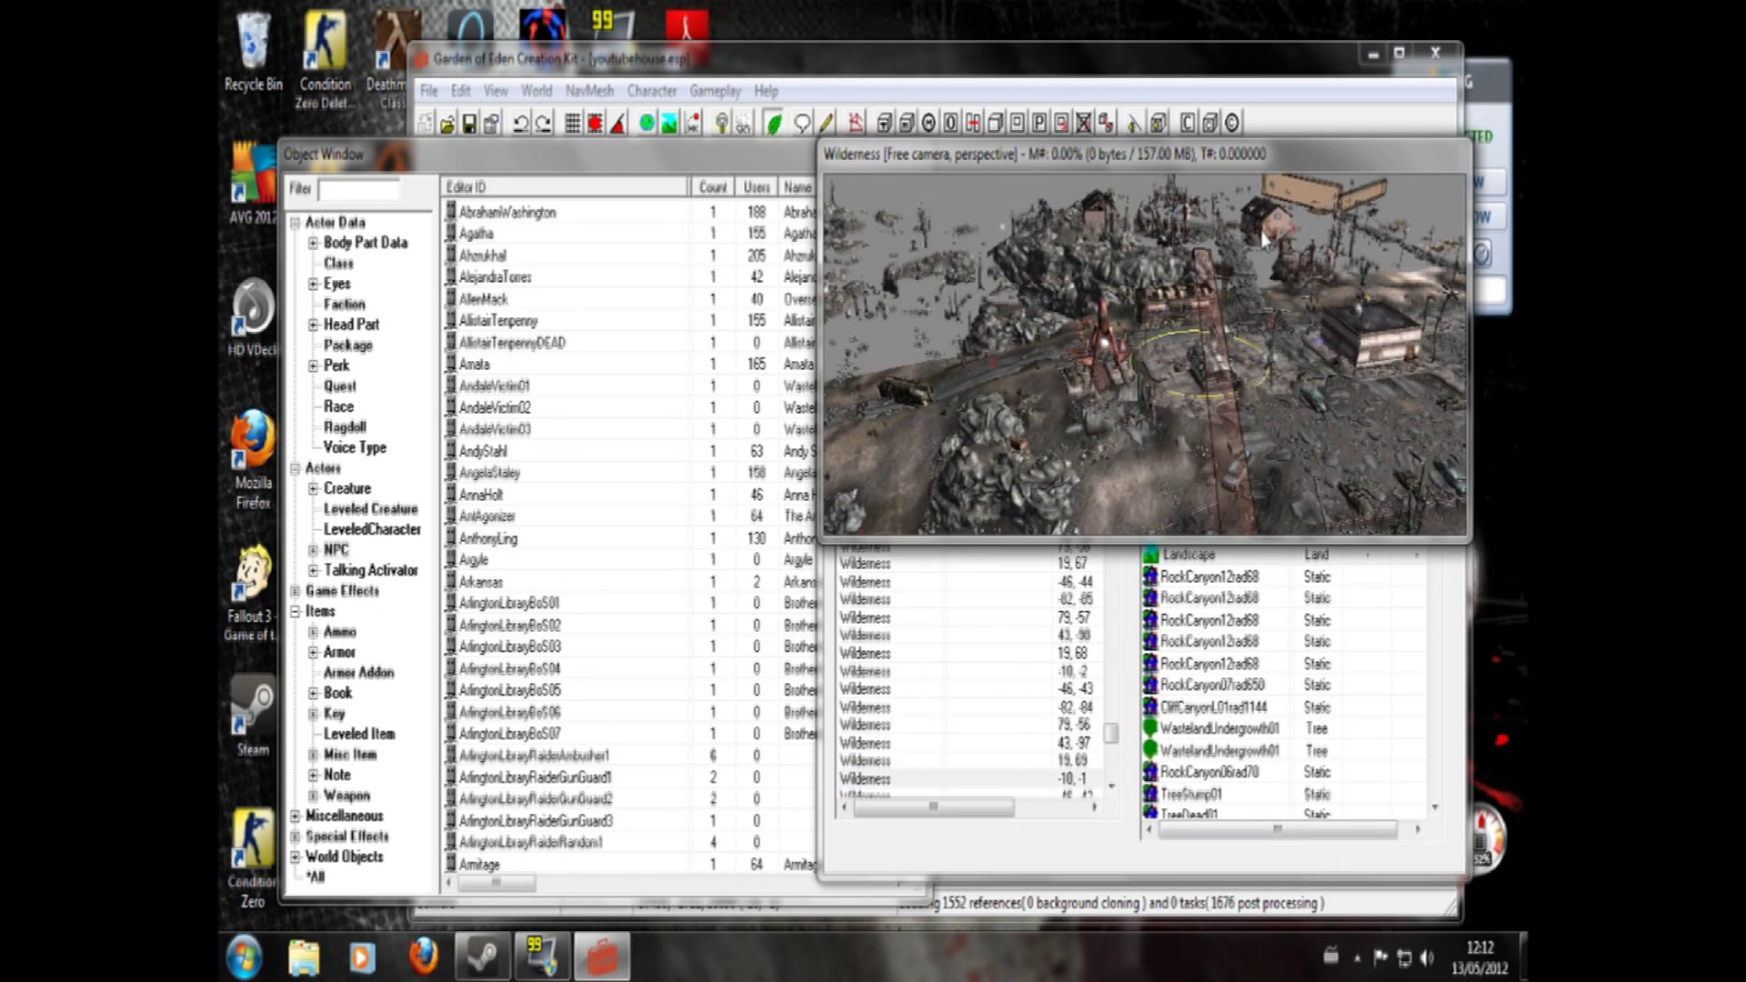
pyautogui.moveTo(1265, 262); pyautogui.dragTo(1218, 323, button='middle')
pyautogui.scroll(5, 1263, 357)
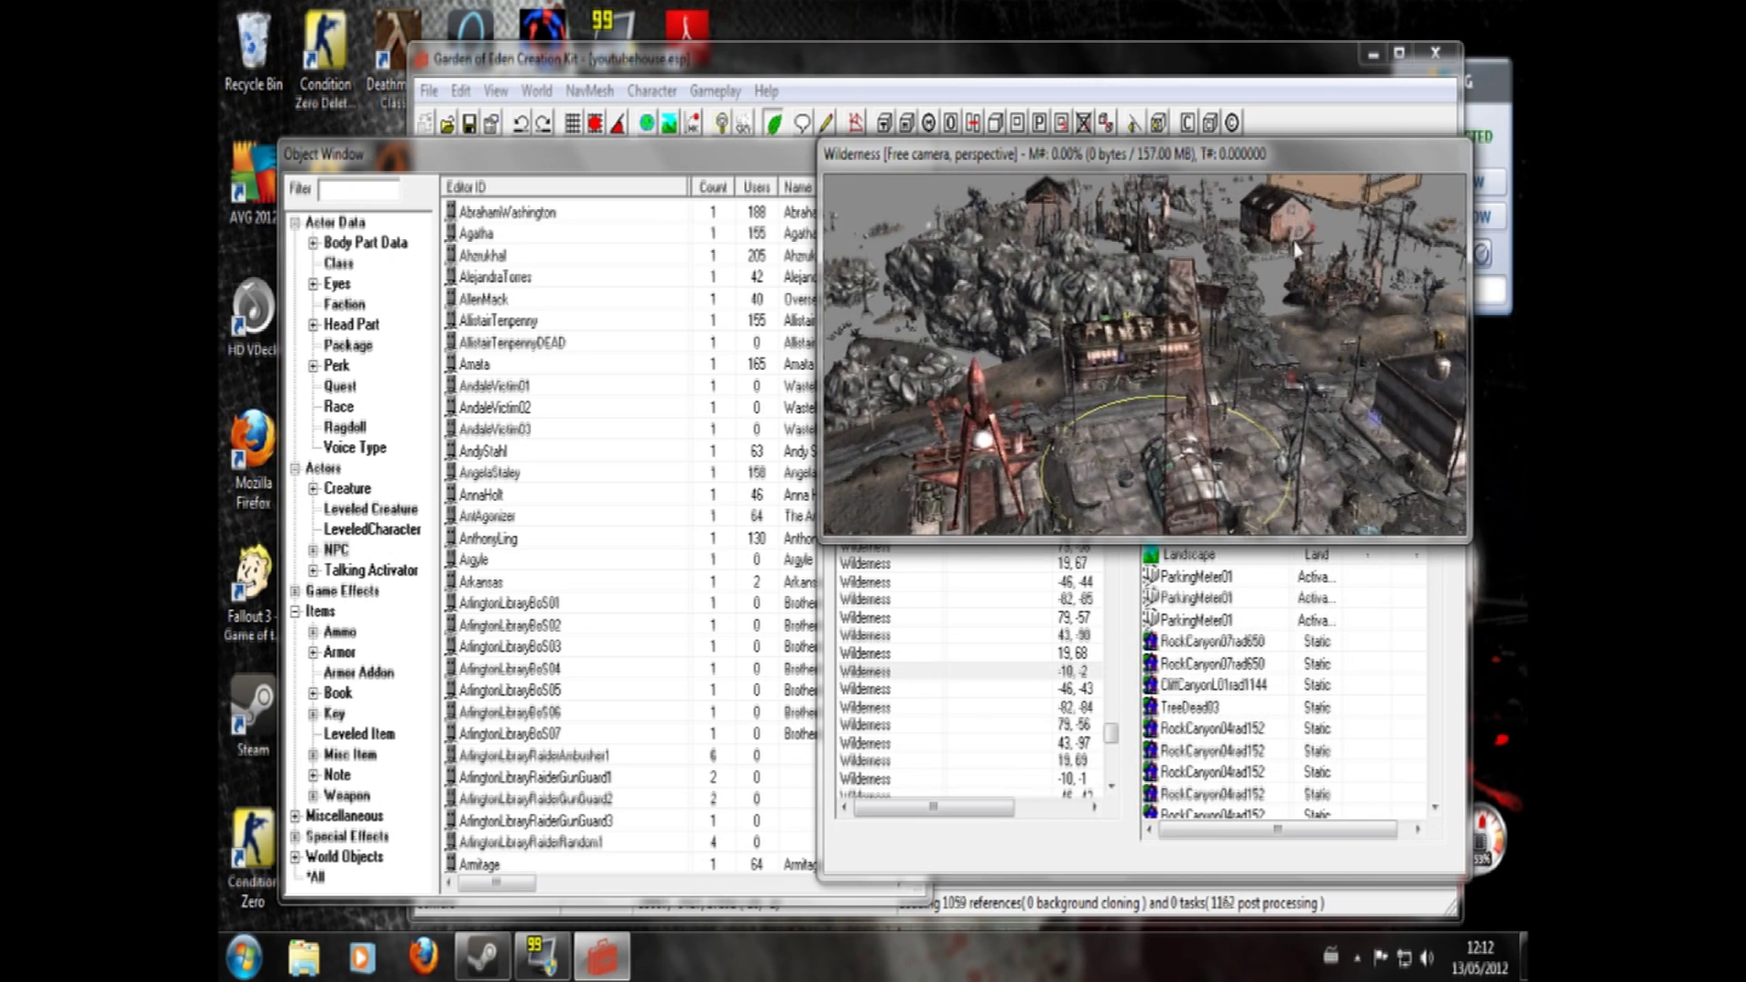
pyautogui.keyDown('shift'); pyautogui.moveTo(1295, 250); pyautogui.dragTo(1154, 359, button='middle'); pyautogui.keyUp('shift')
pyautogui.scroll(4, 1153, 353)
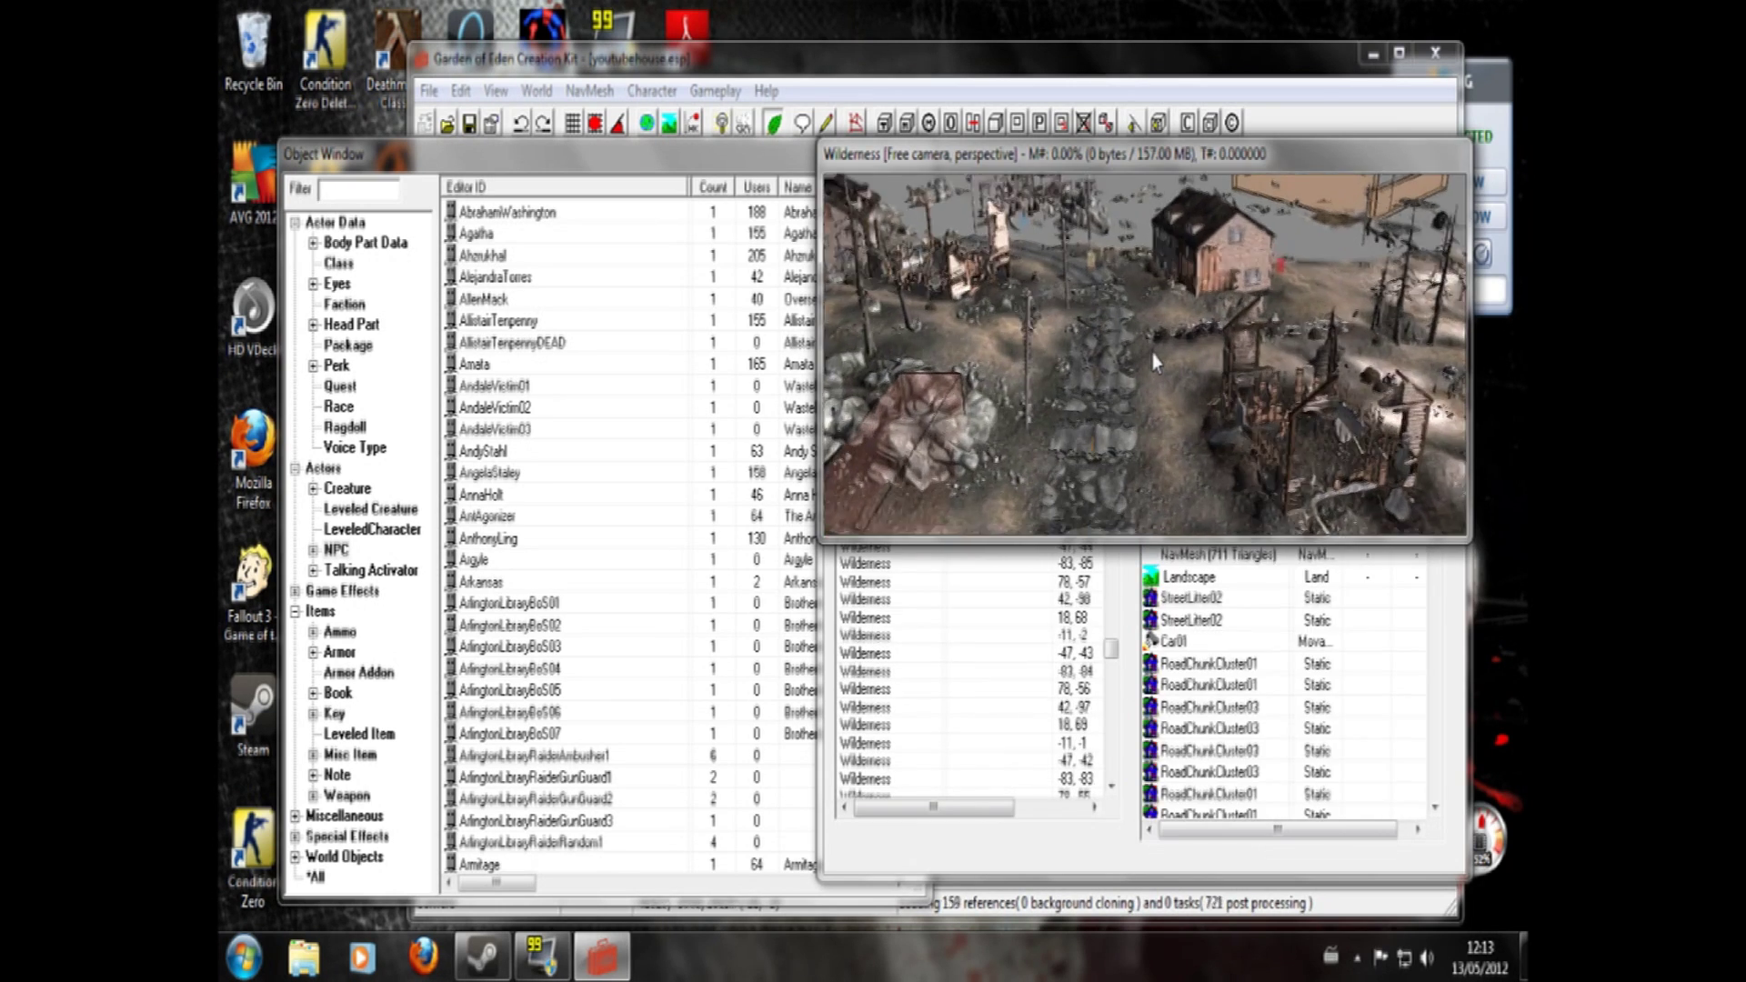
pyautogui.moveTo(1280, 335); pyautogui.dragTo(1251, 303, button='middle')
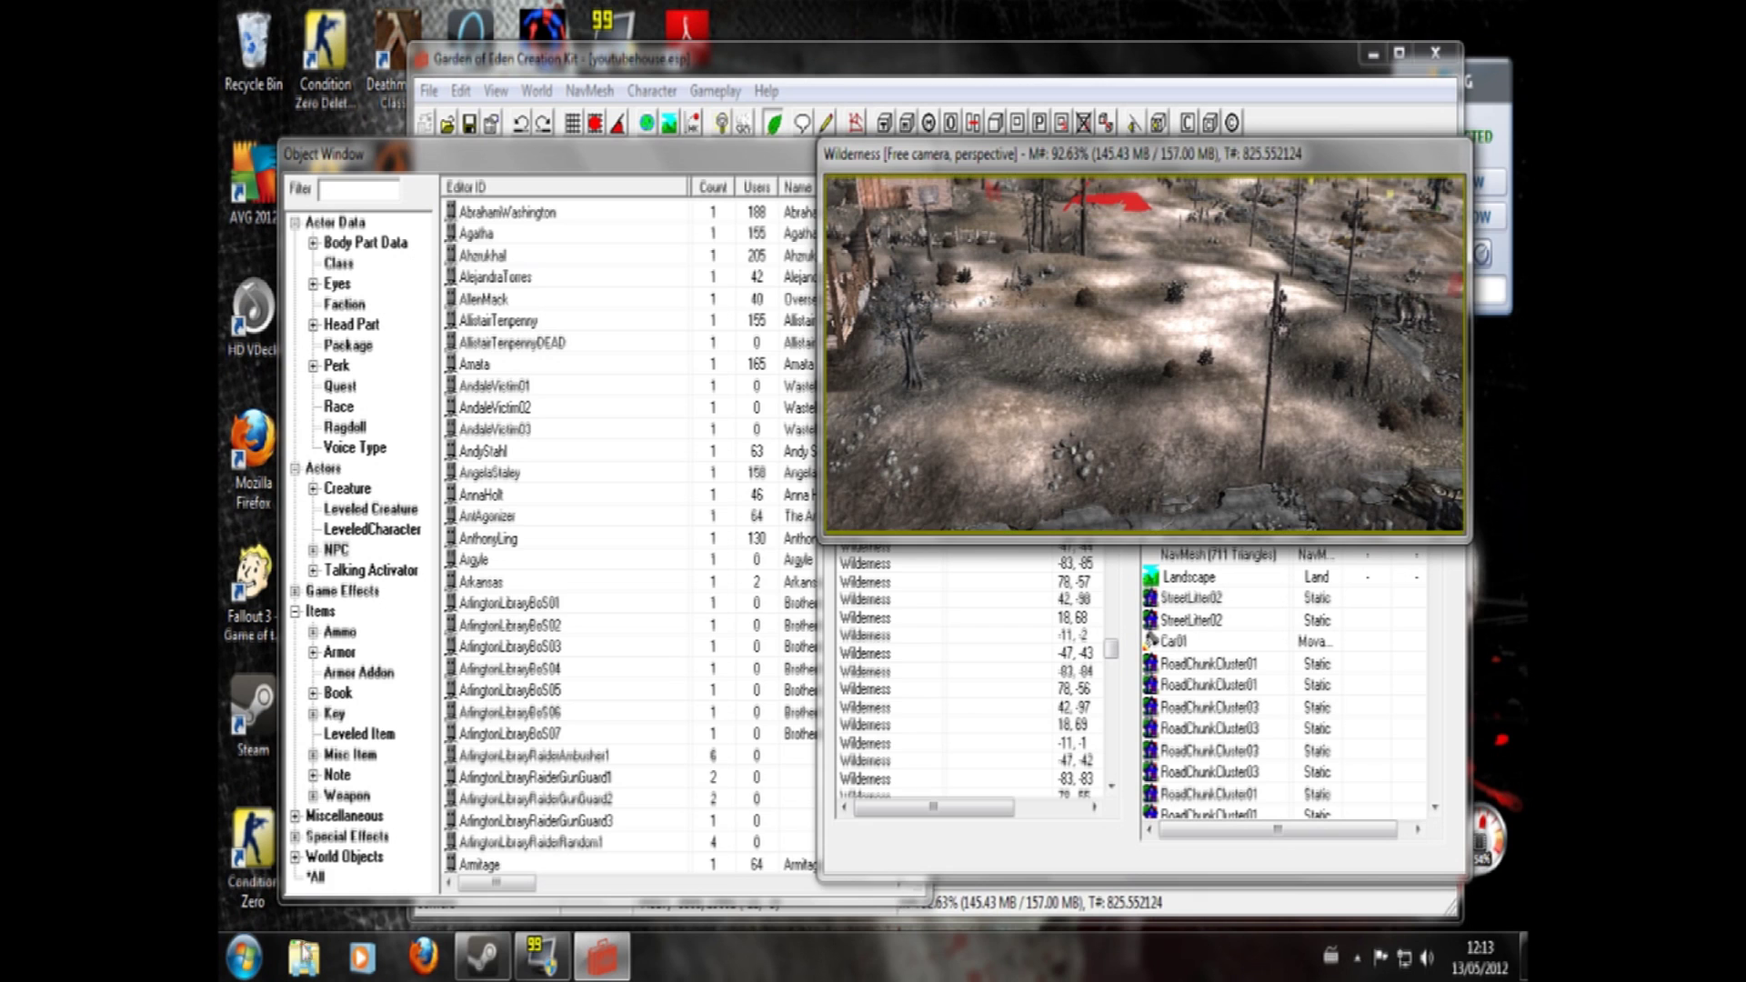
# - Filter the complete object list for "shack" and preview the MetalShack01 model
pyautogui.click(324, 877)
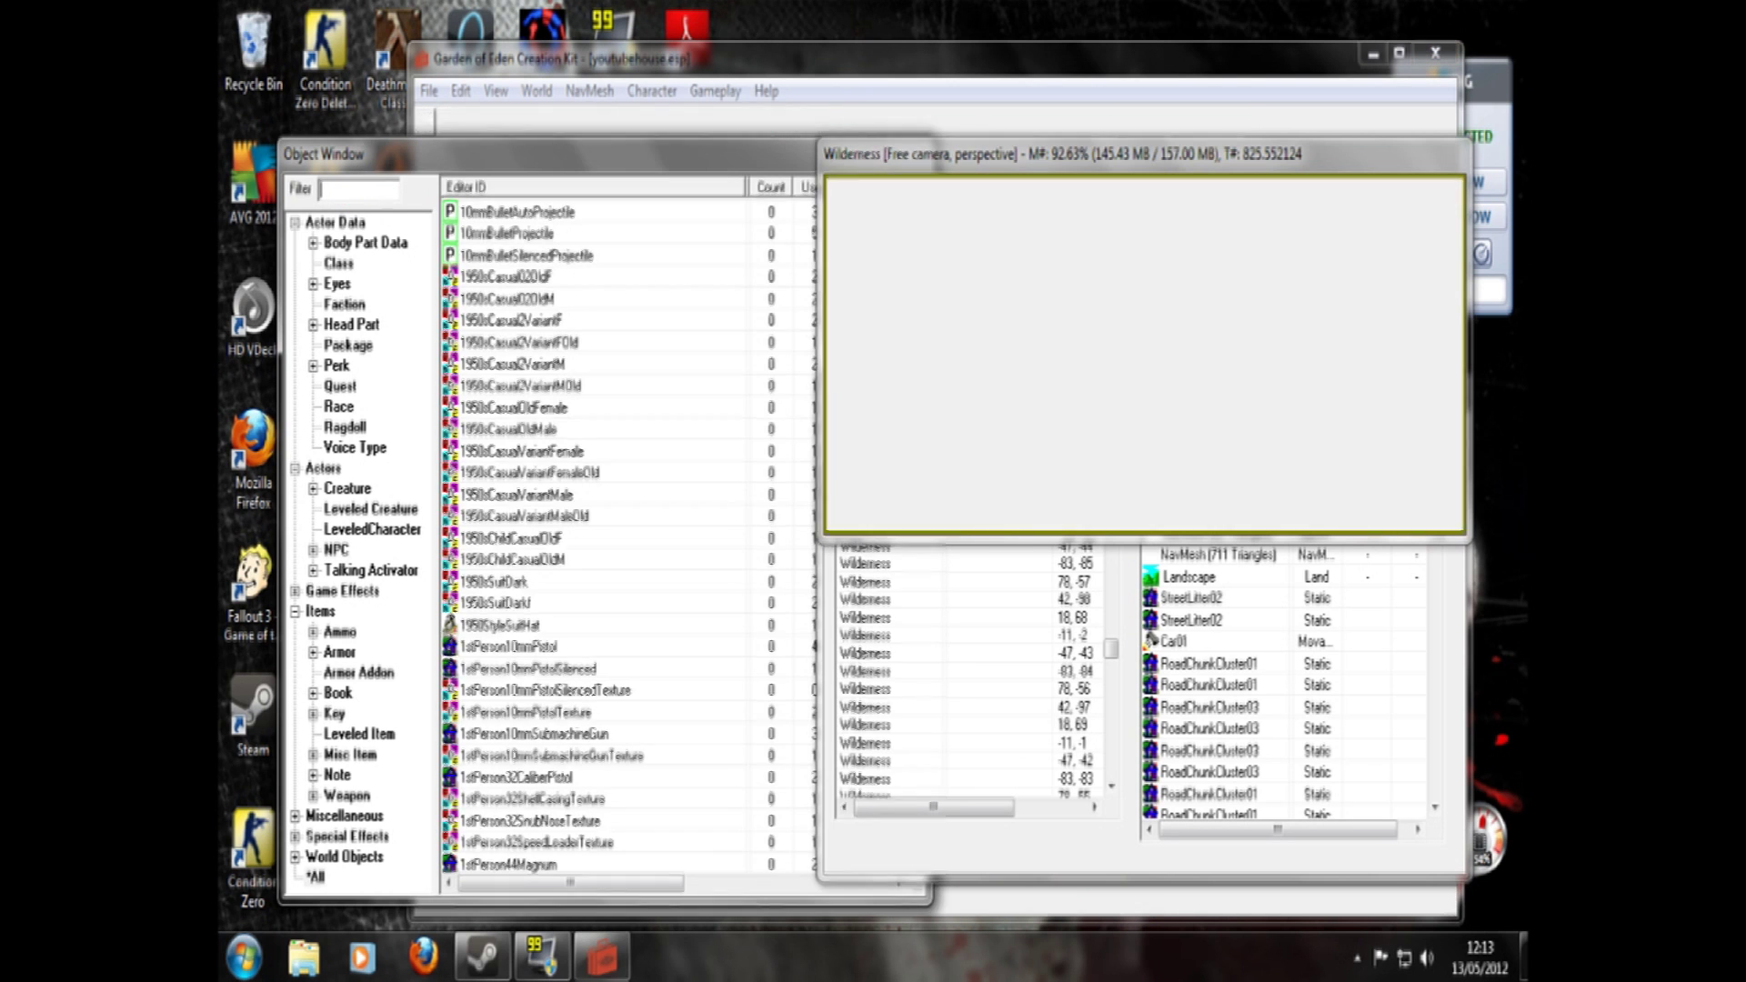
pyautogui.write('shack')
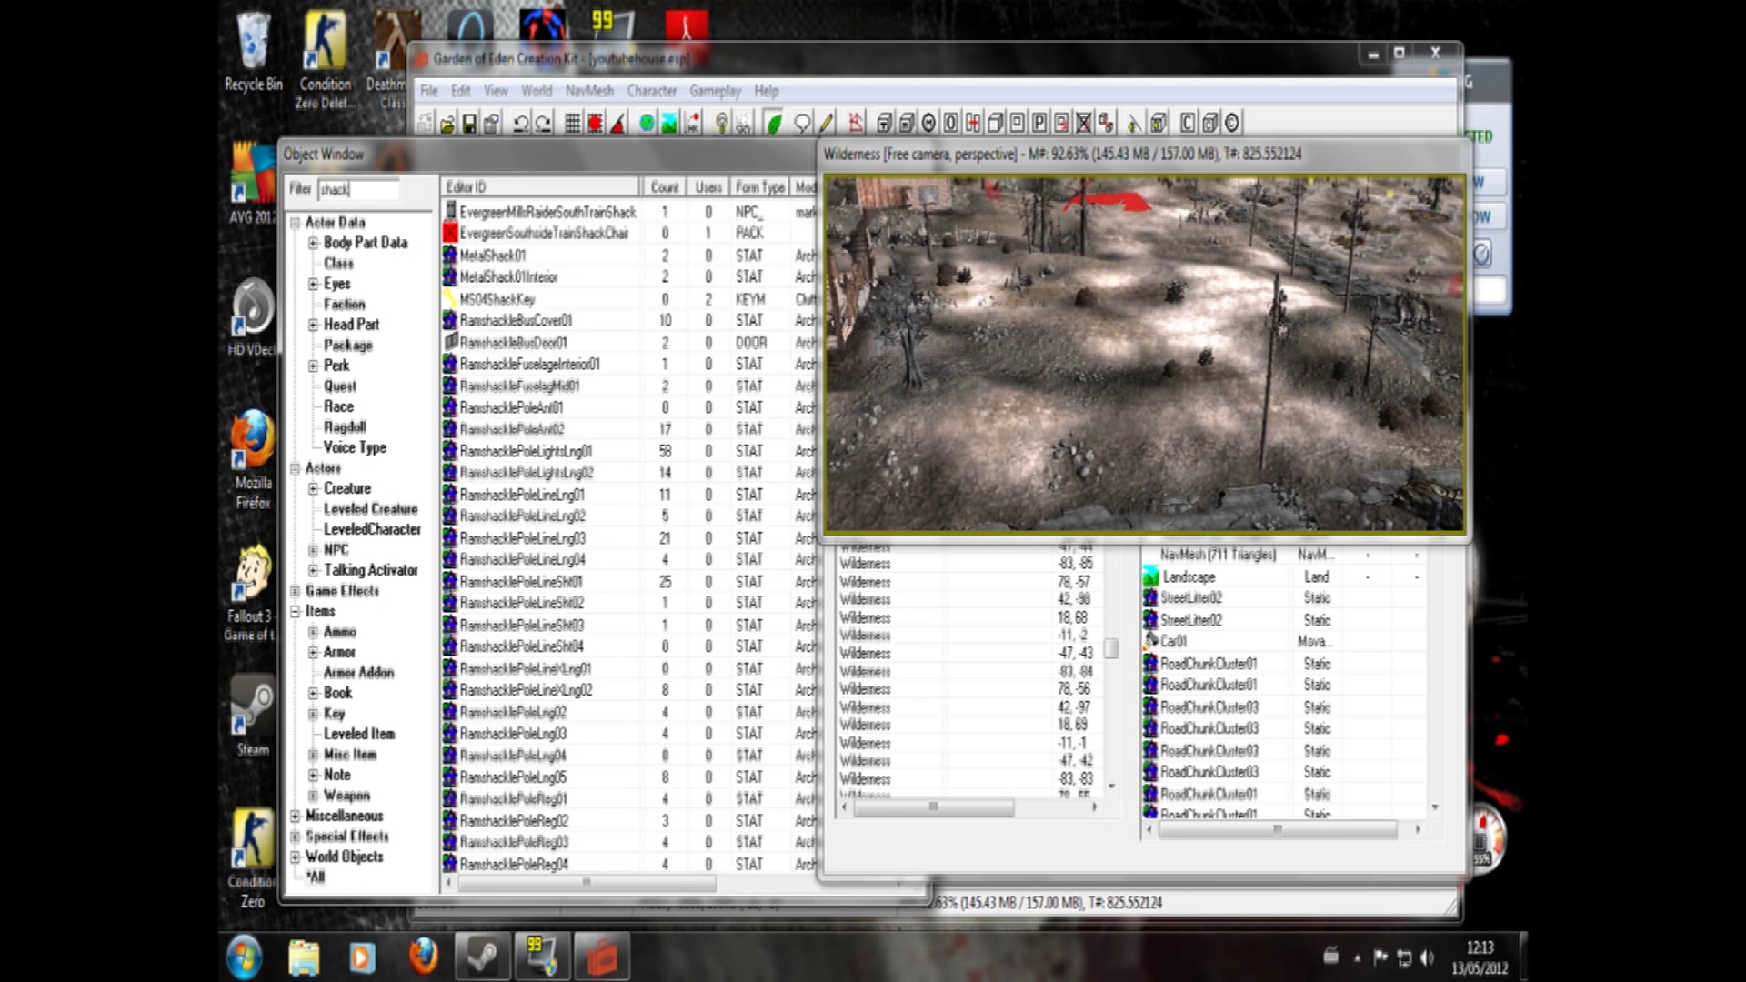
pyautogui.rightClick(506, 258)
pyautogui.click(557, 359)
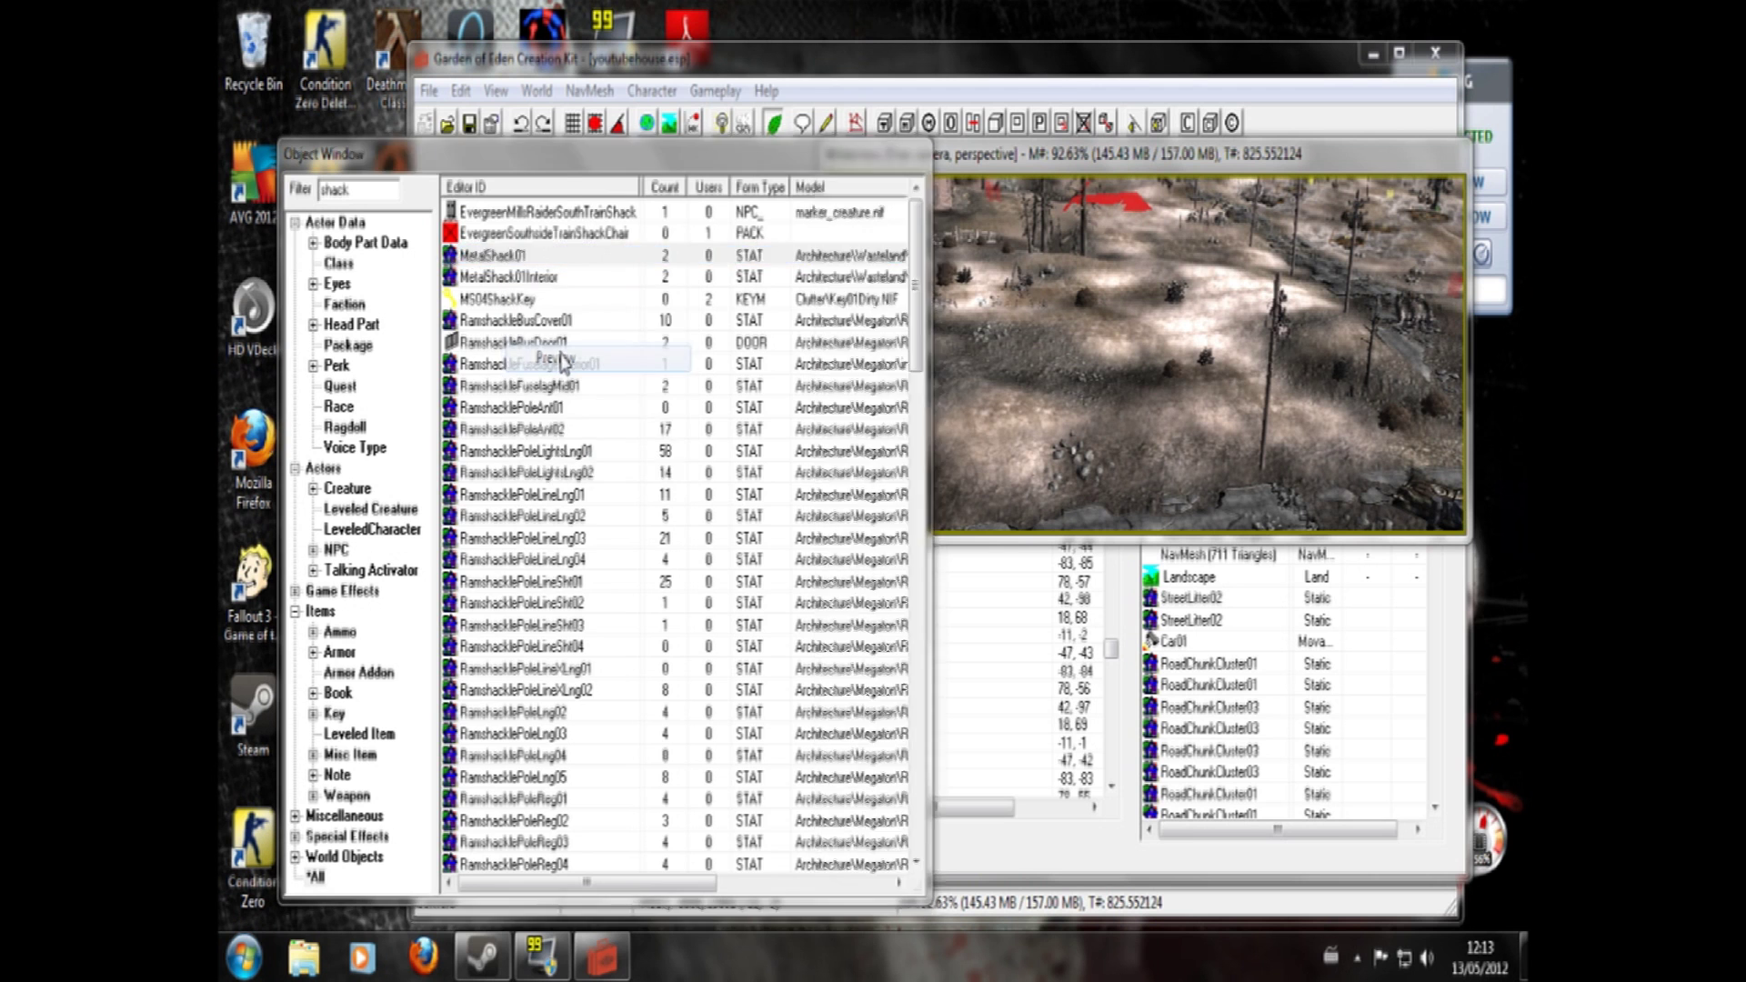
pyautogui.keyDown('shift'); pyautogui.moveTo(740, 390); pyautogui.dragTo(850, 297, button='middle'); pyautogui.keyUp('shift')
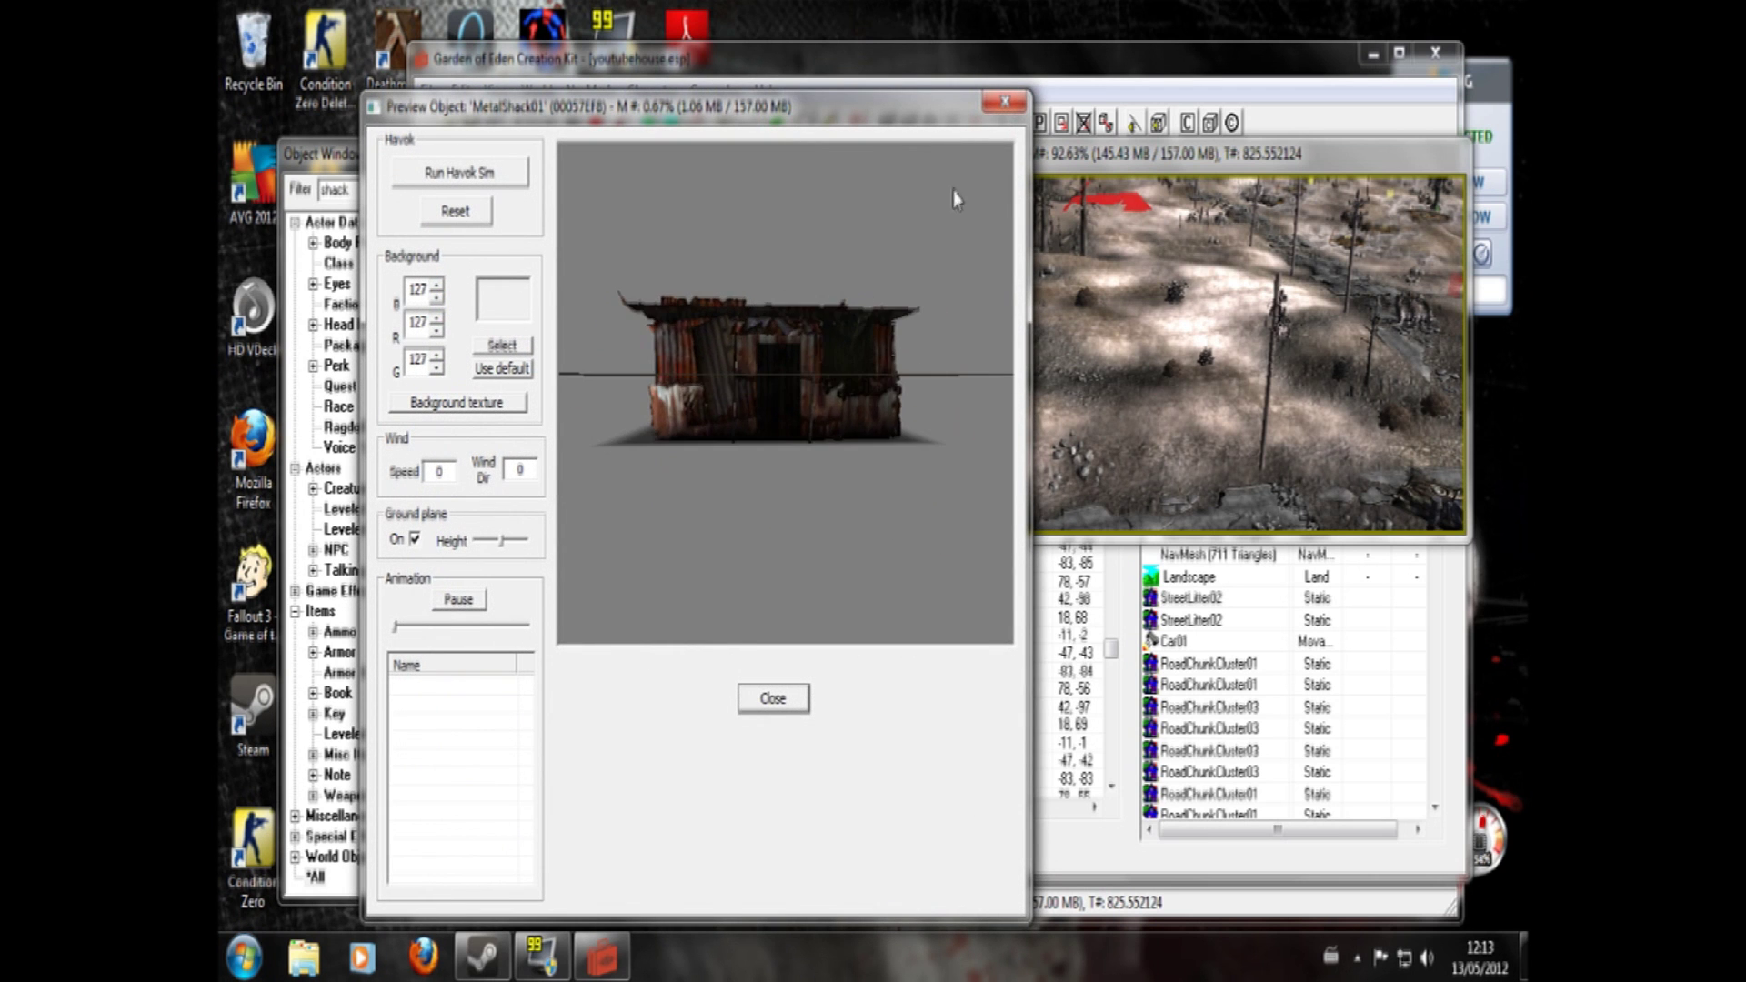
pyautogui.click(1004, 105)
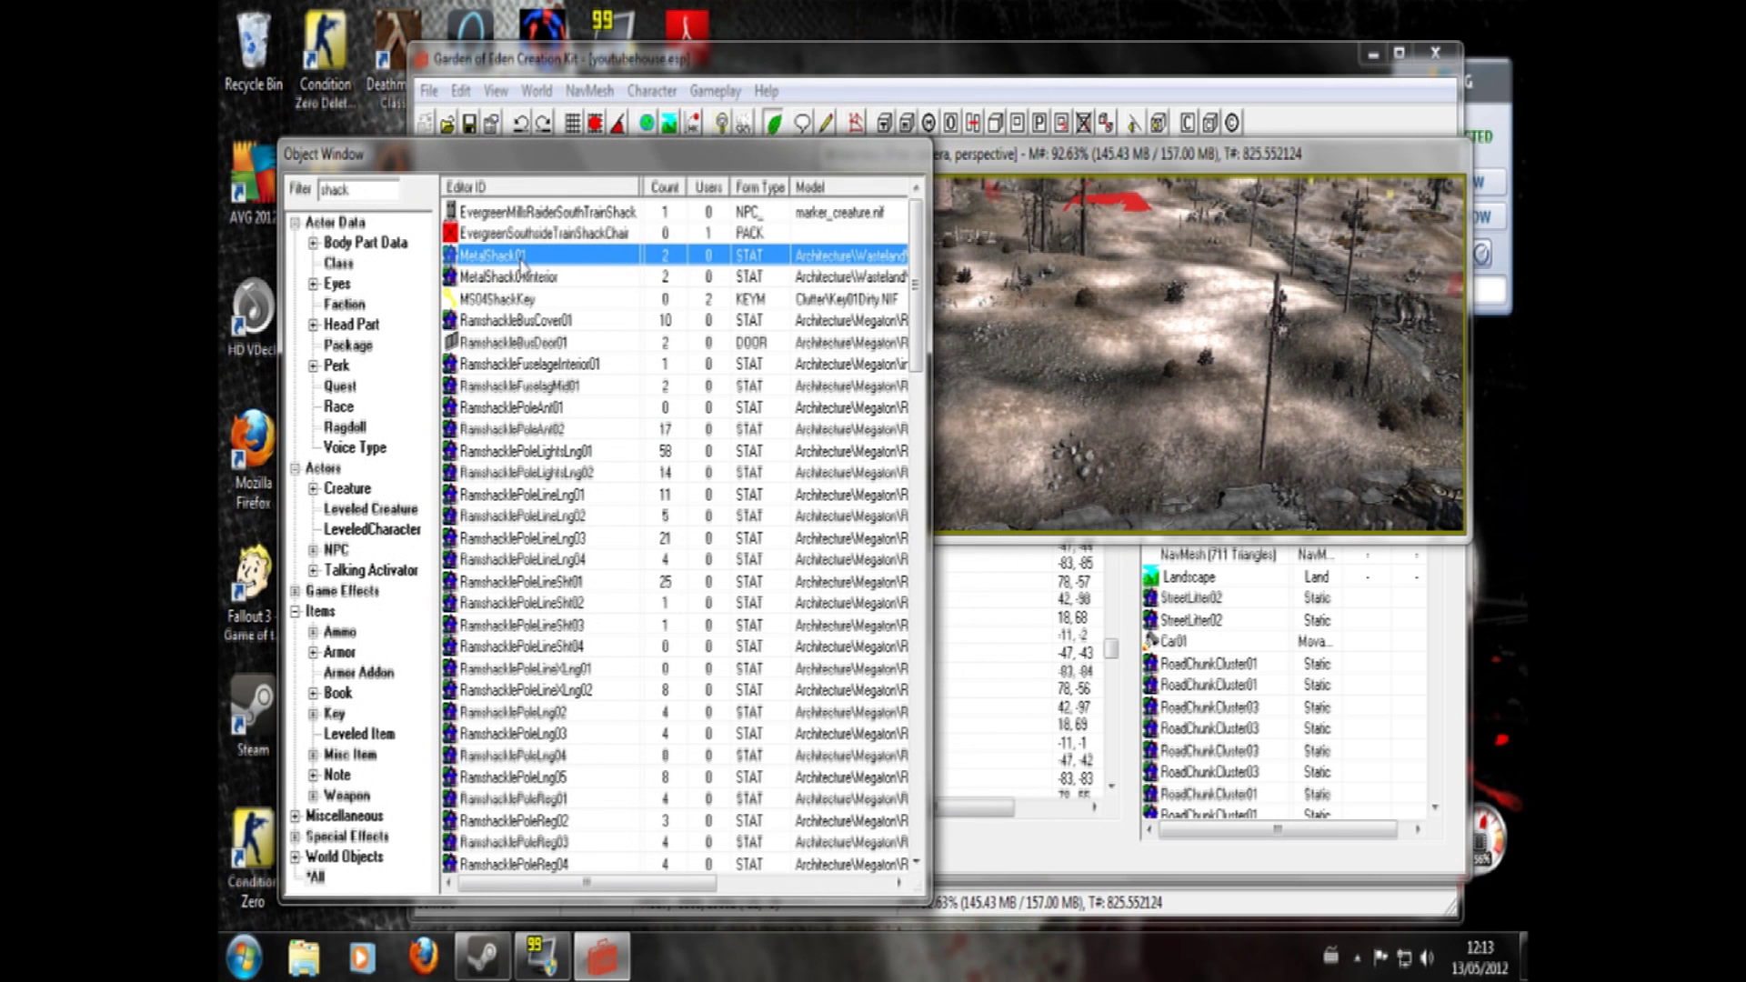
# - Find WoodShack01 among the filtered objects and preview its model
pyautogui.scroll(-6, 537, 546)
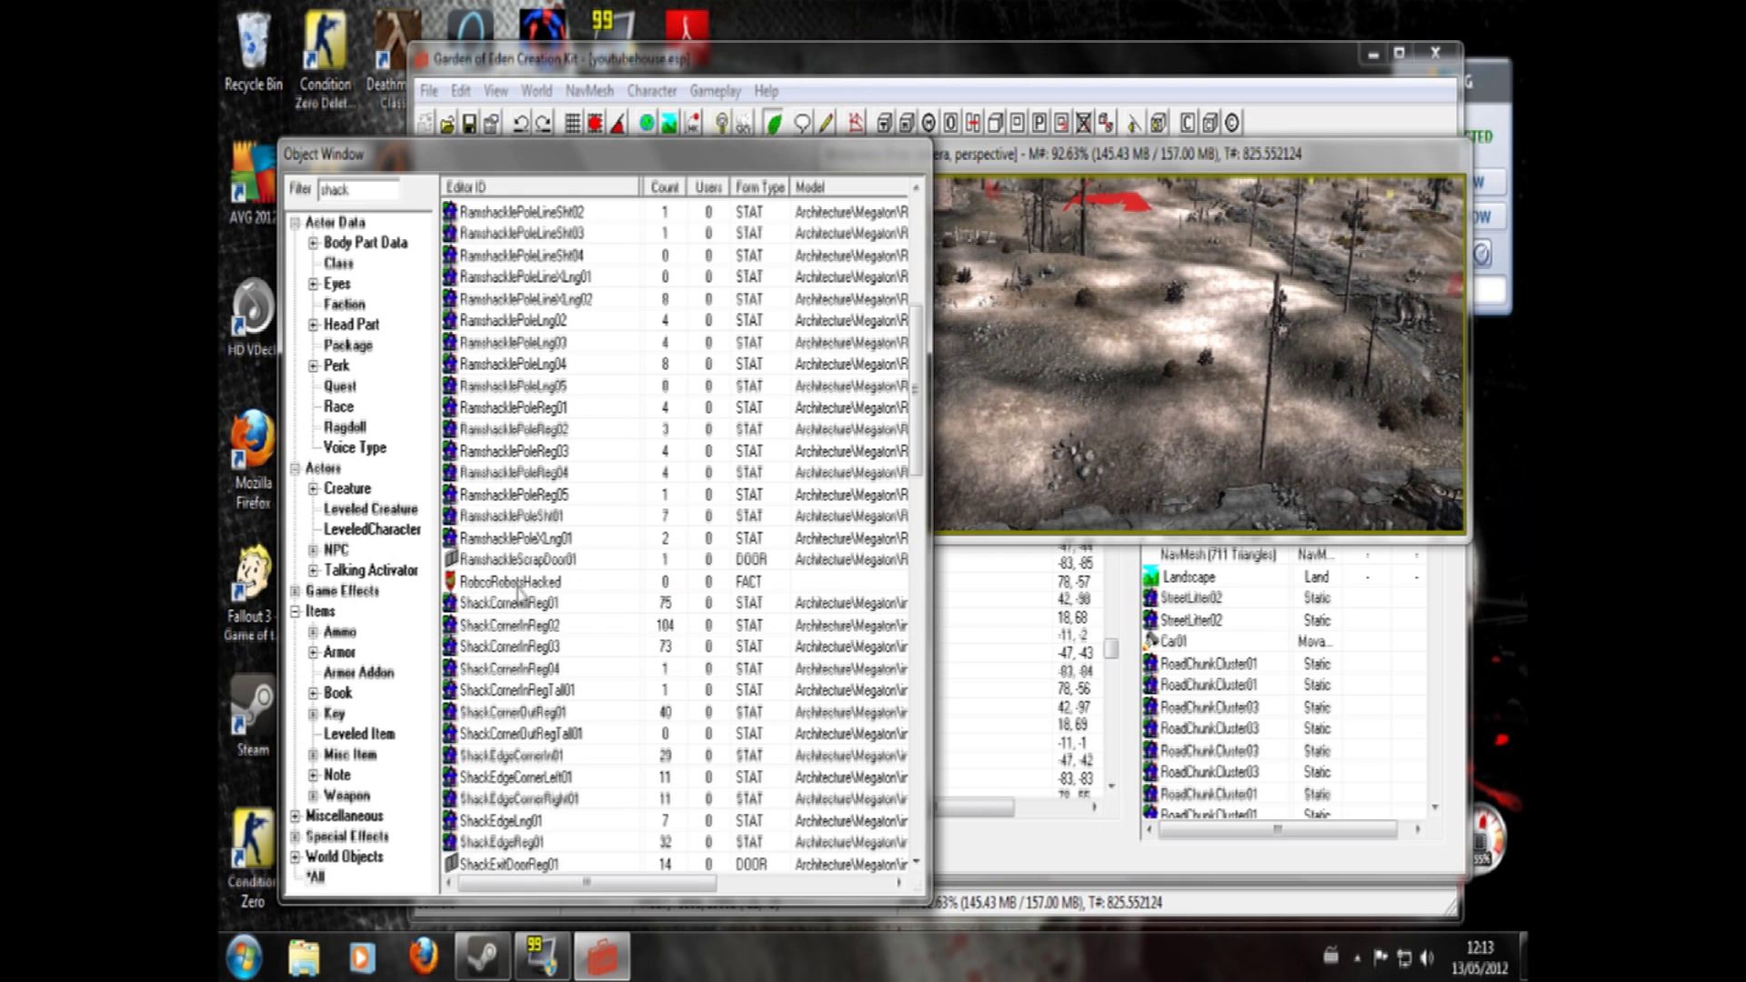
pyautogui.scroll(-5, 554, 682)
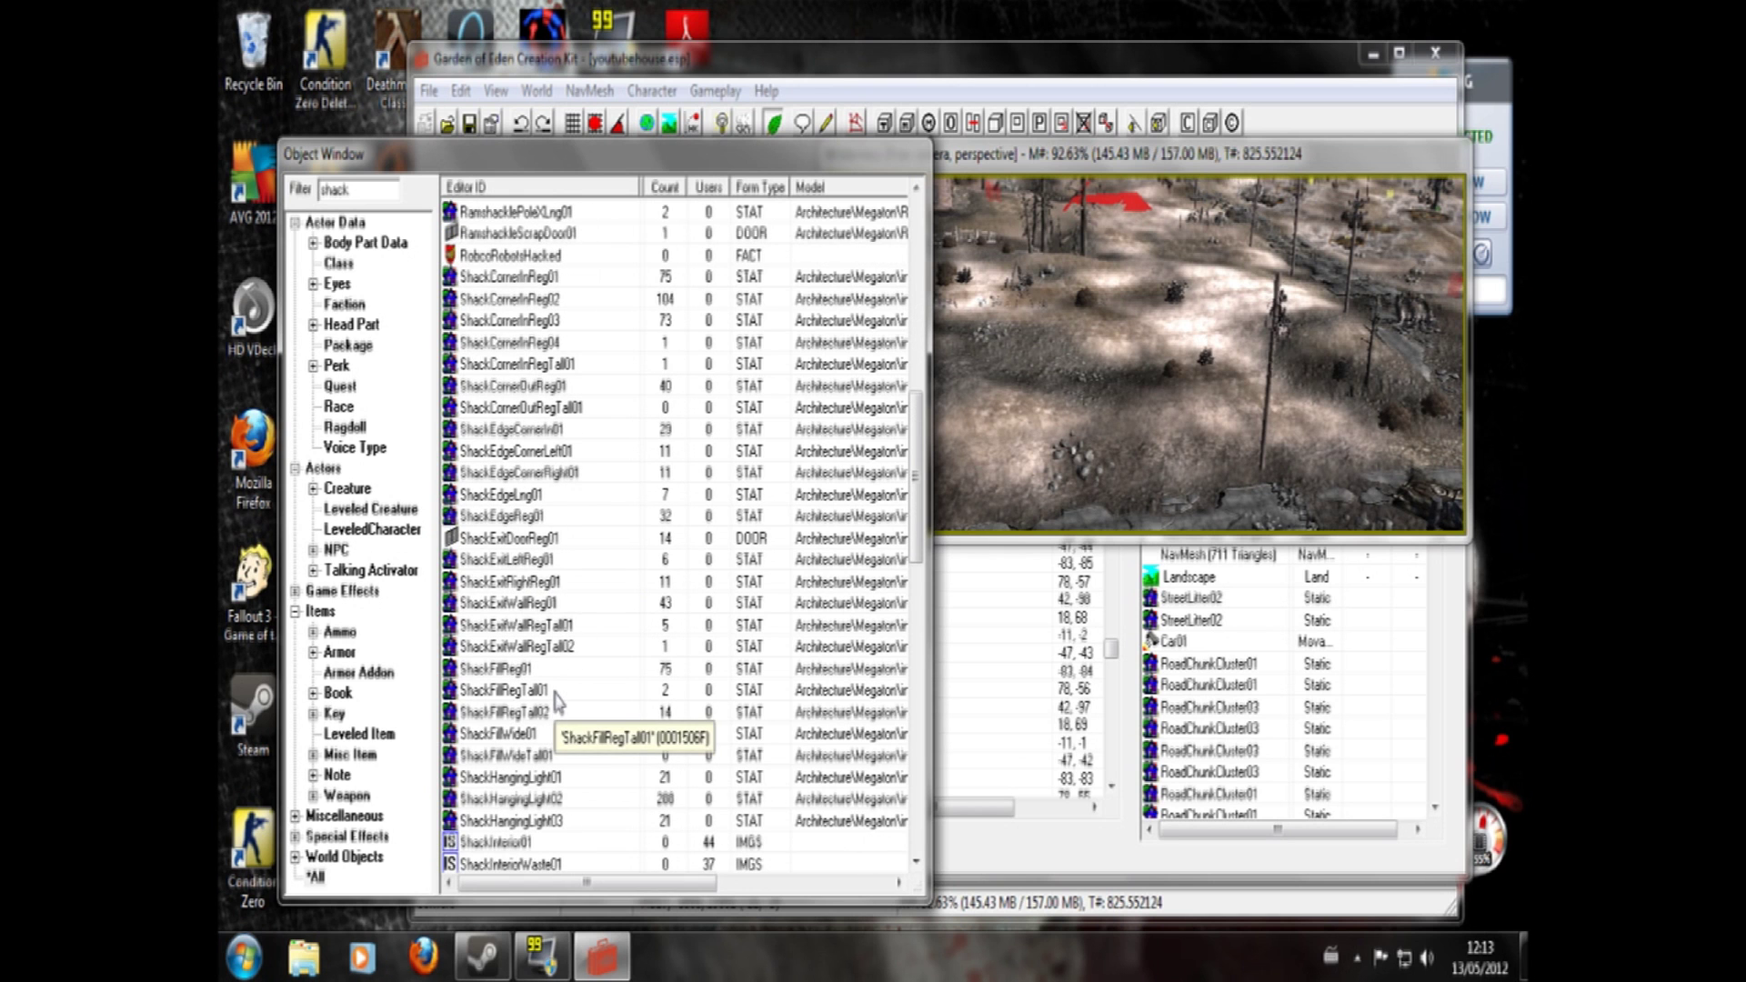
pyautogui.scroll(-7, 550, 809)
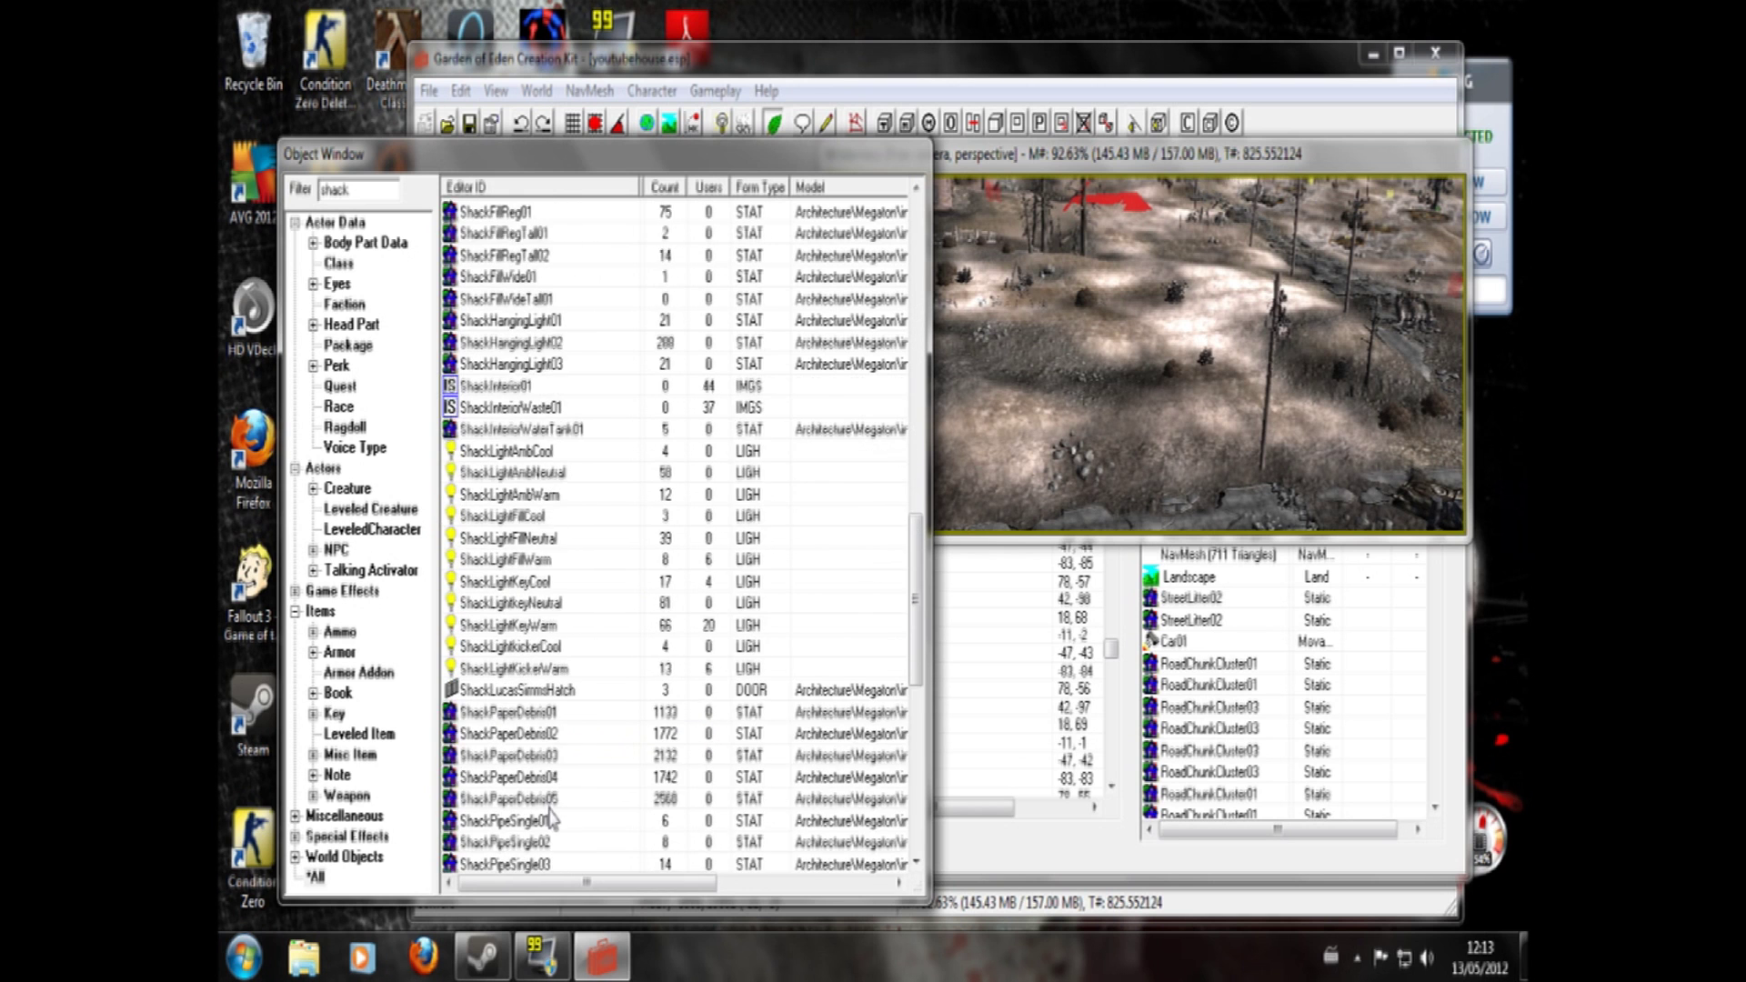
pyautogui.scroll(-7, 551, 818)
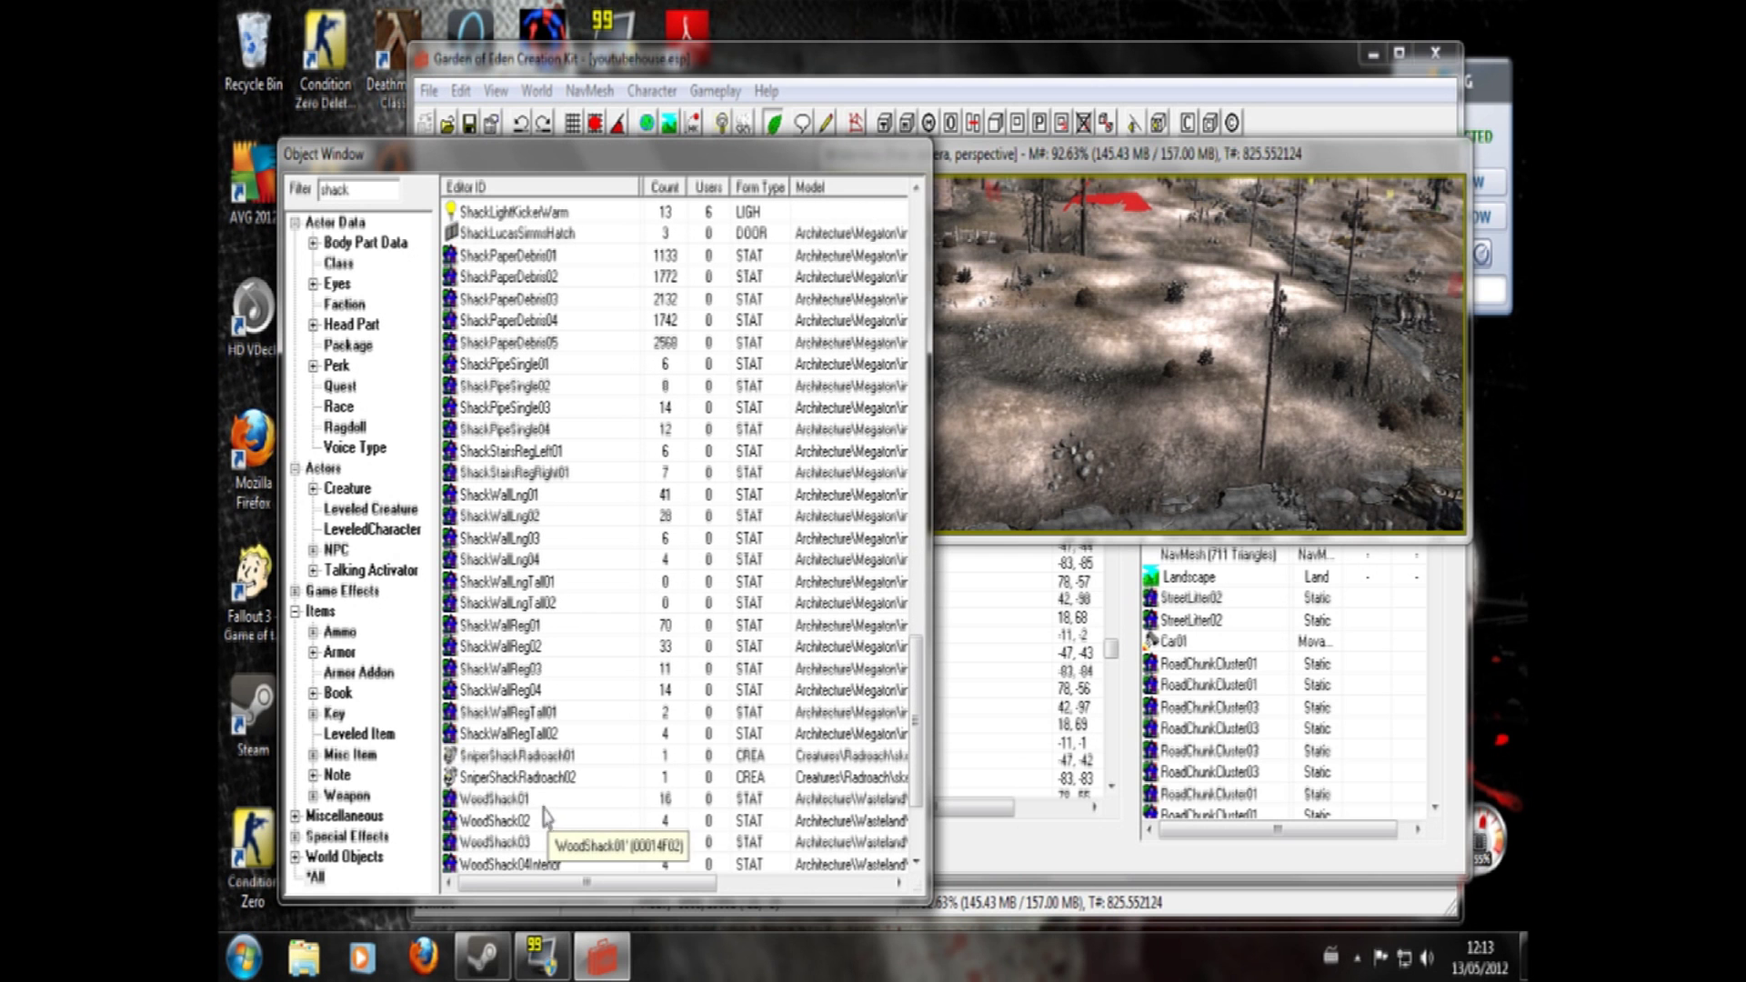
pyautogui.rightClick(545, 816)
pyautogui.click(600, 678)
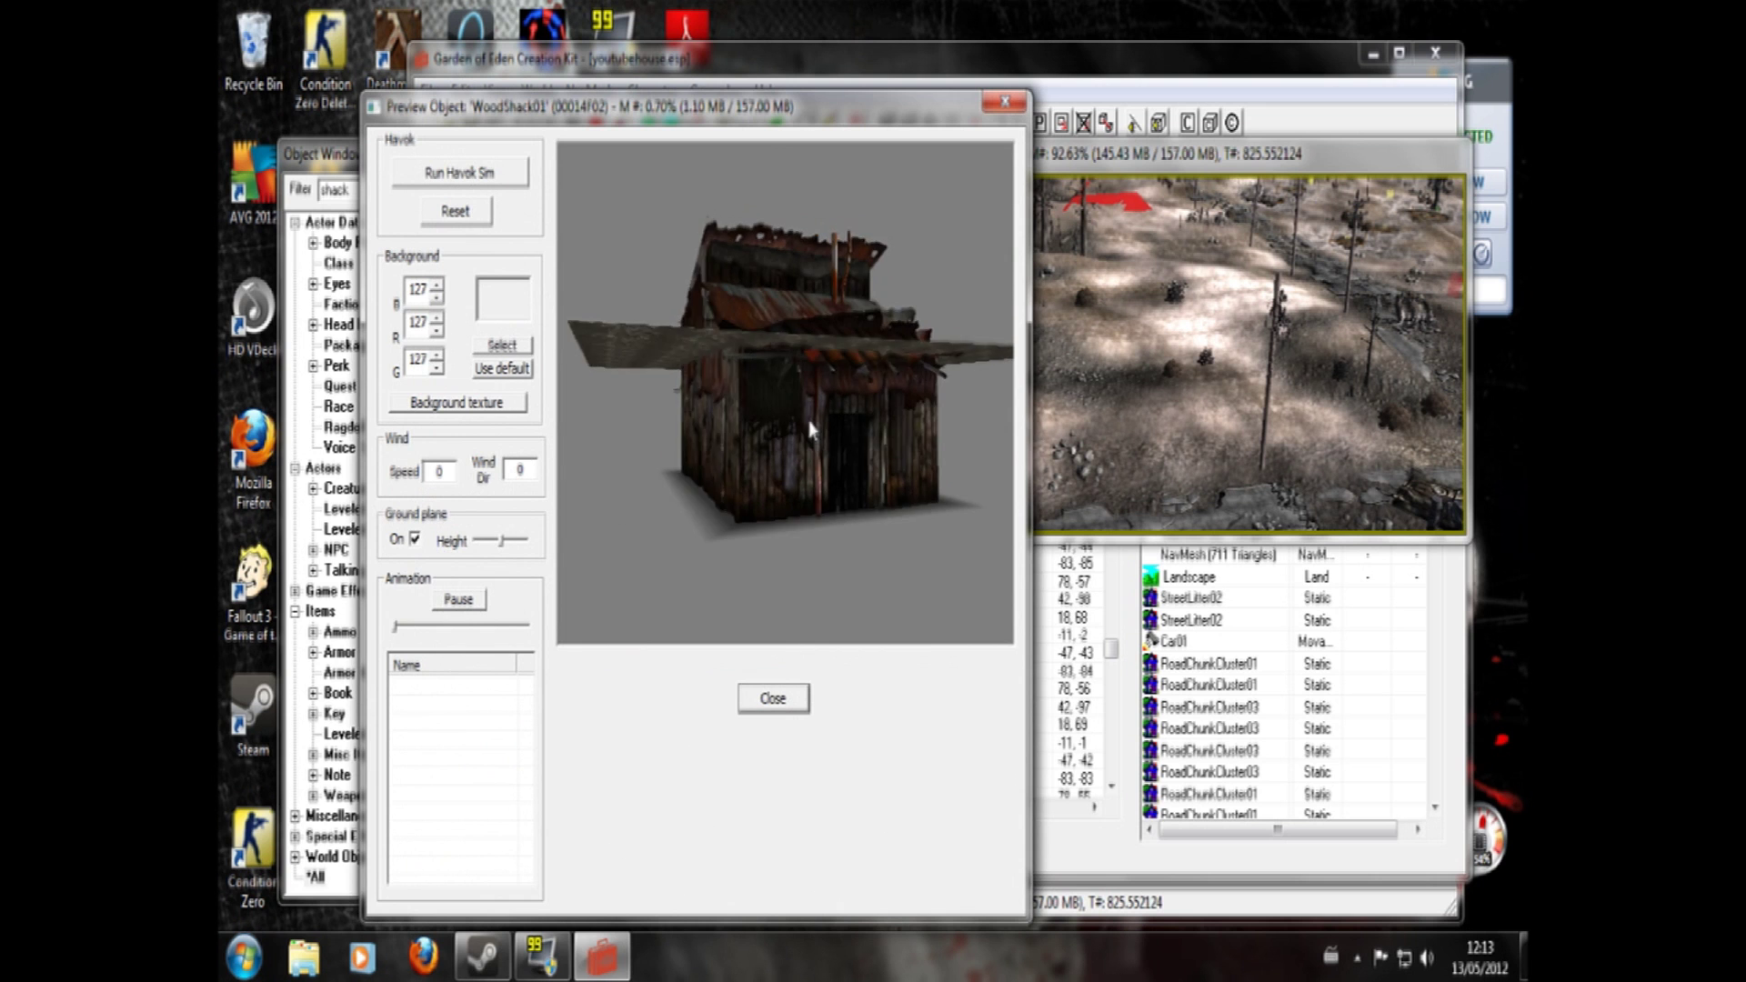
pyautogui.click(1004, 103)
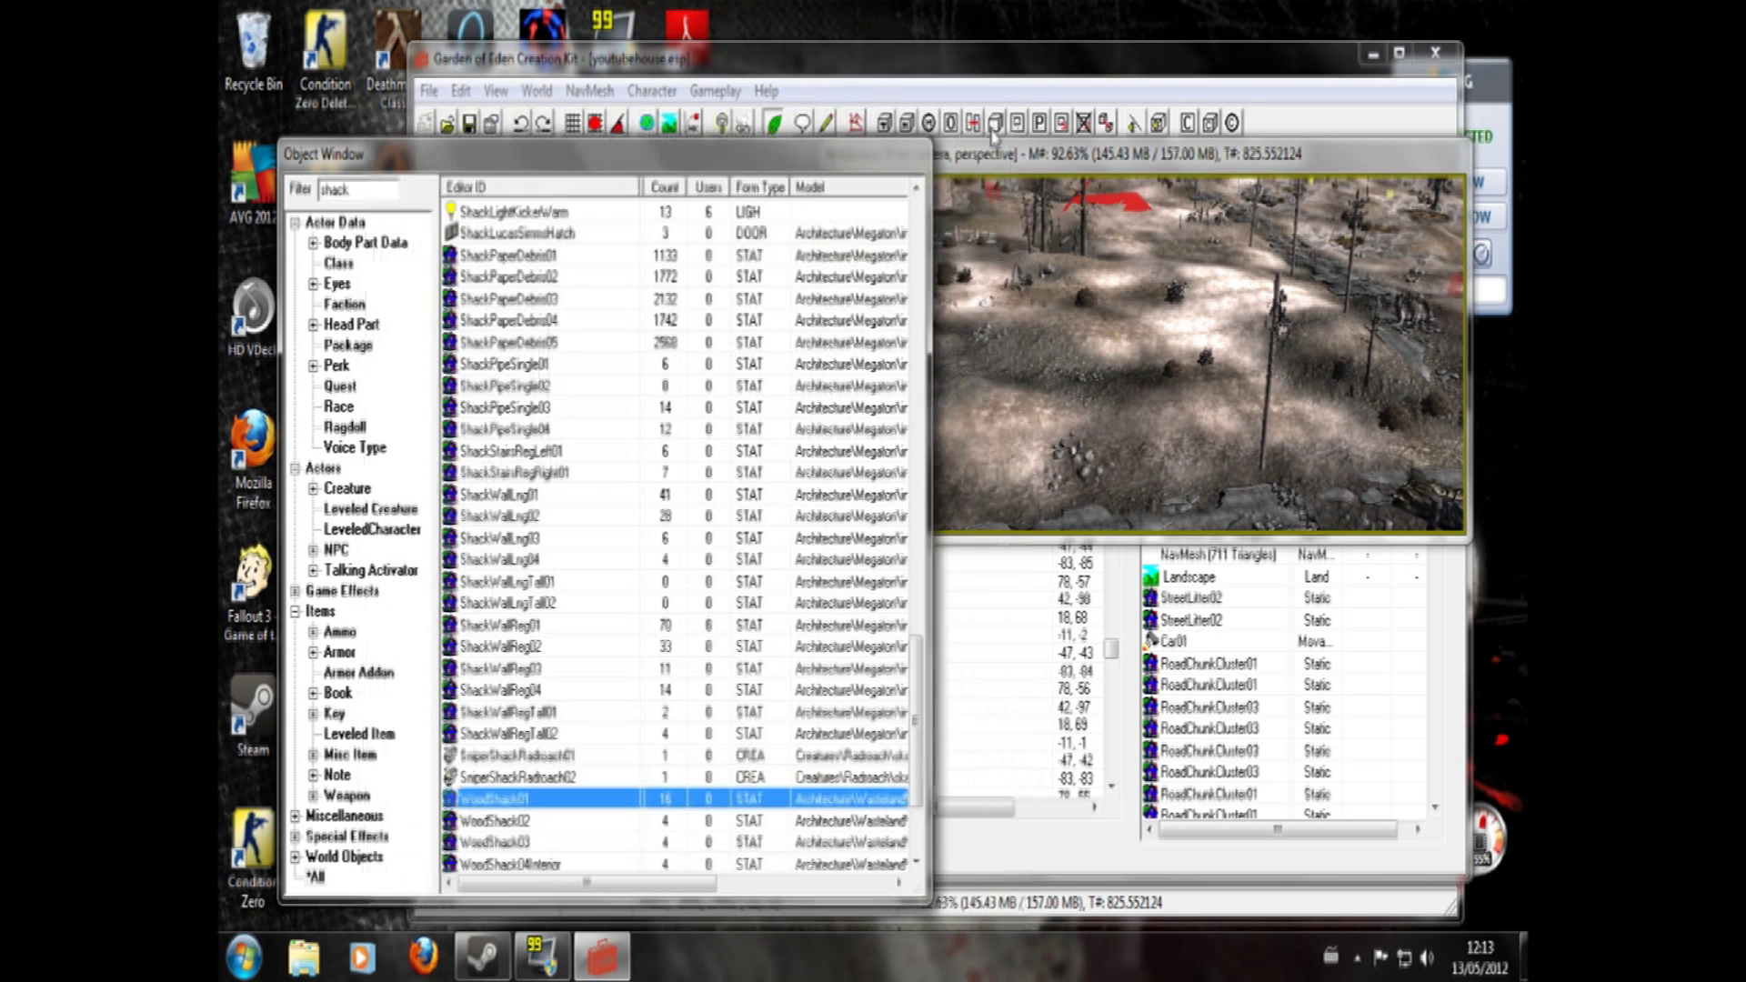
# - Preview the WoodShack02 model from another angle, followed by the WoodShack03 model
pyautogui.rightClick(495, 819)
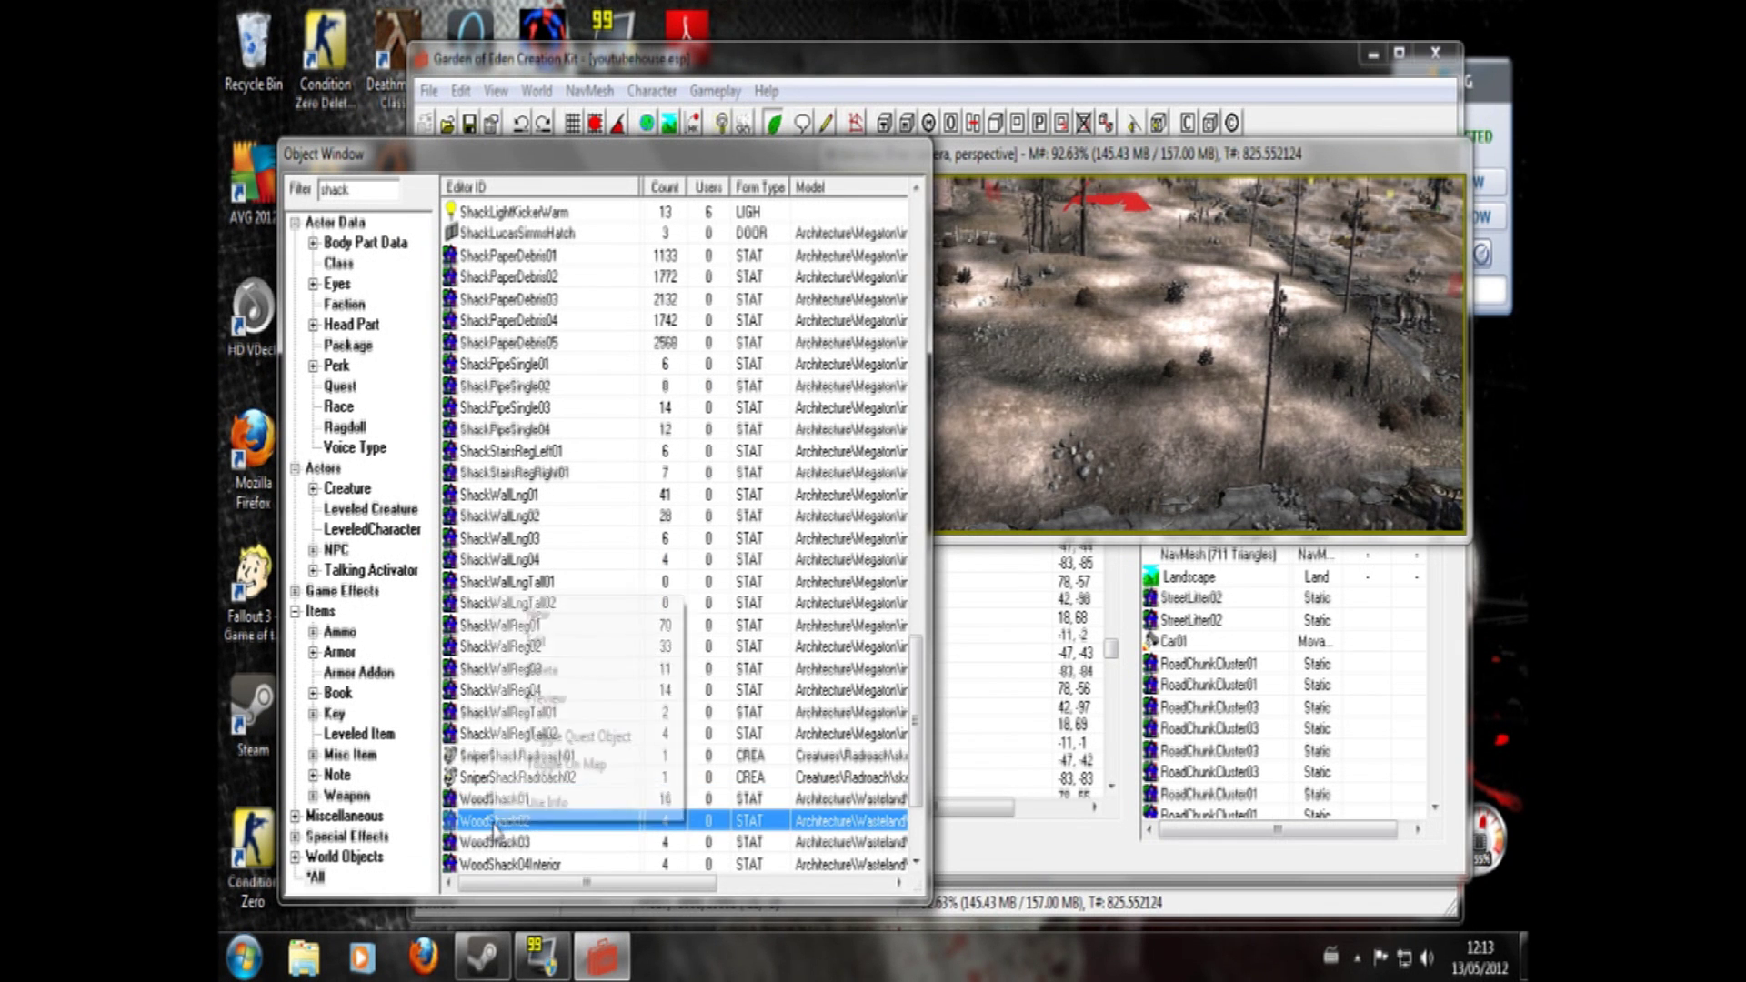
pyautogui.click(566, 697)
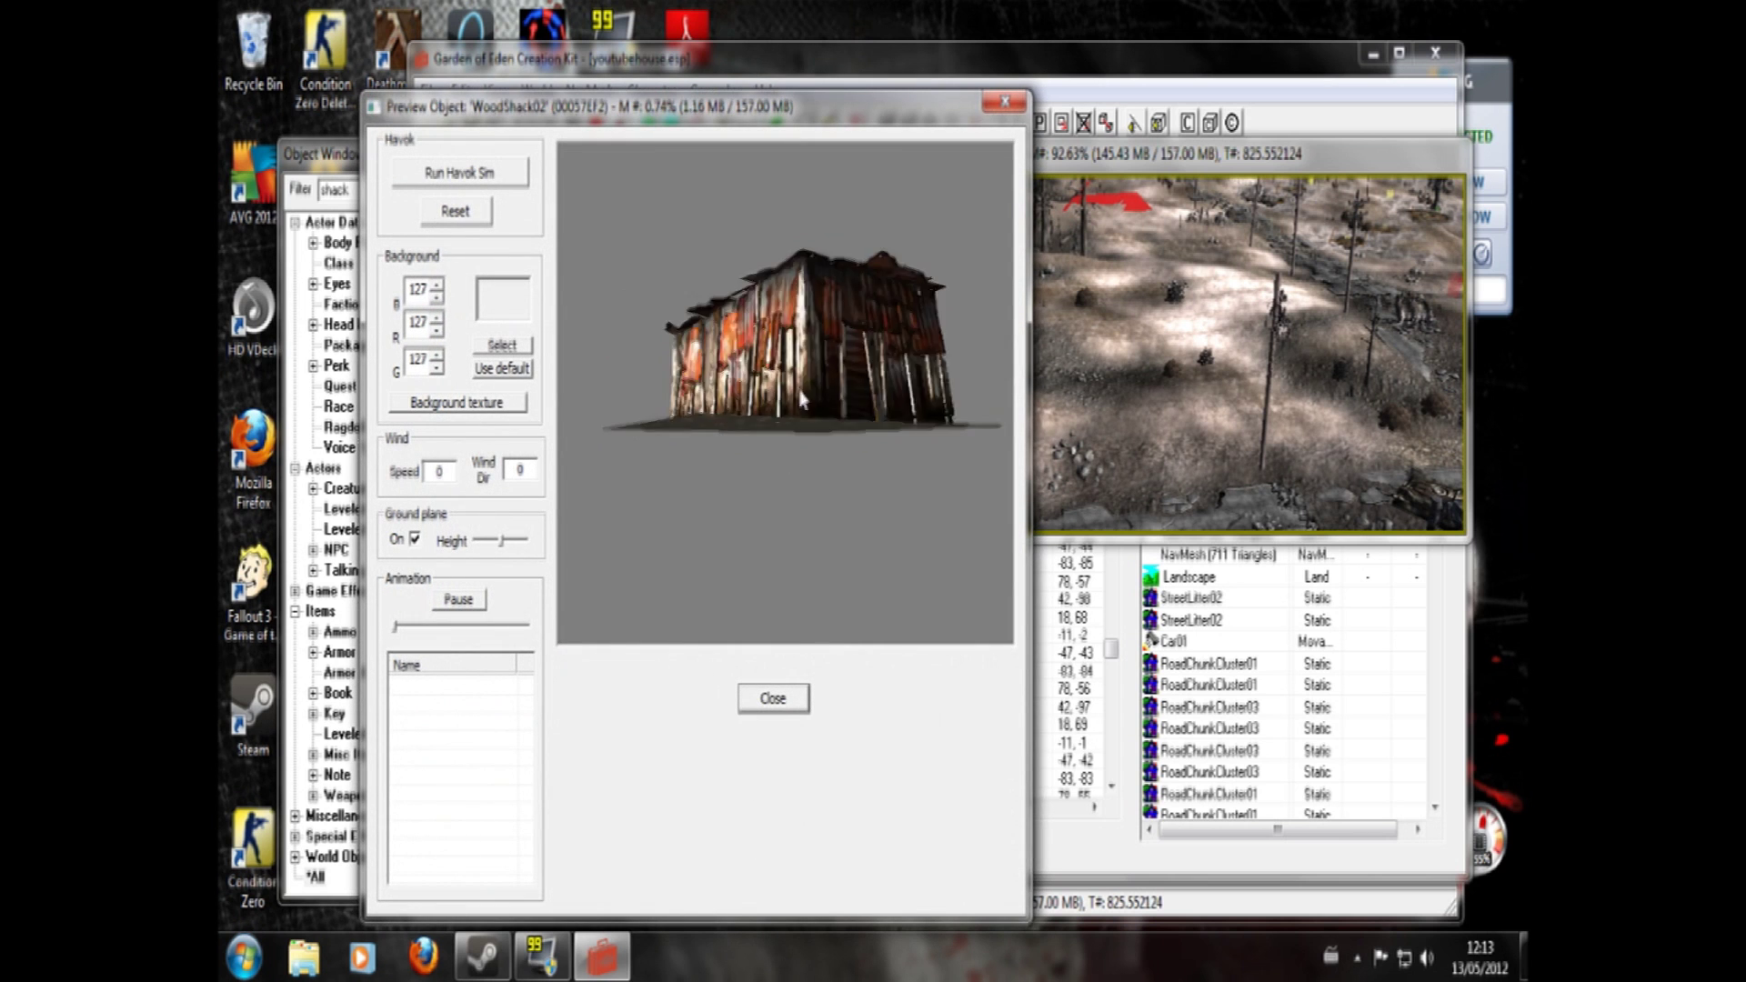
pyautogui.moveTo(800, 392); pyautogui.dragTo(811, 428)
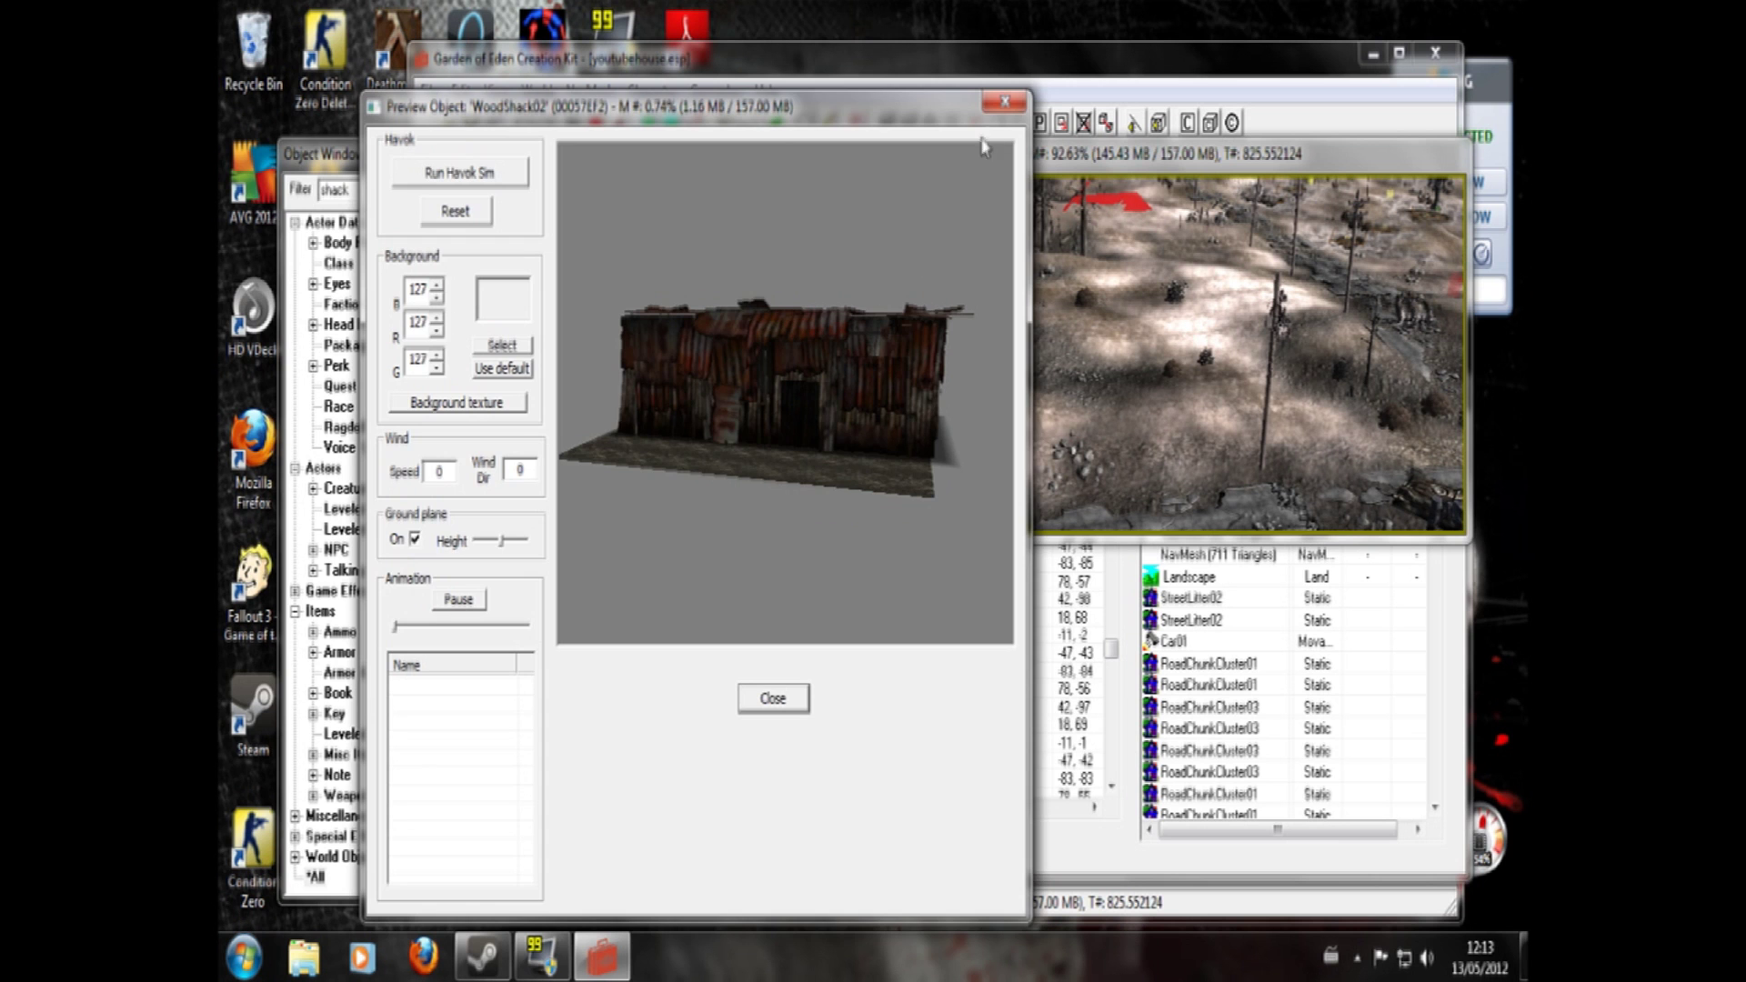
pyautogui.click(1004, 102)
pyautogui.rightClick(533, 852)
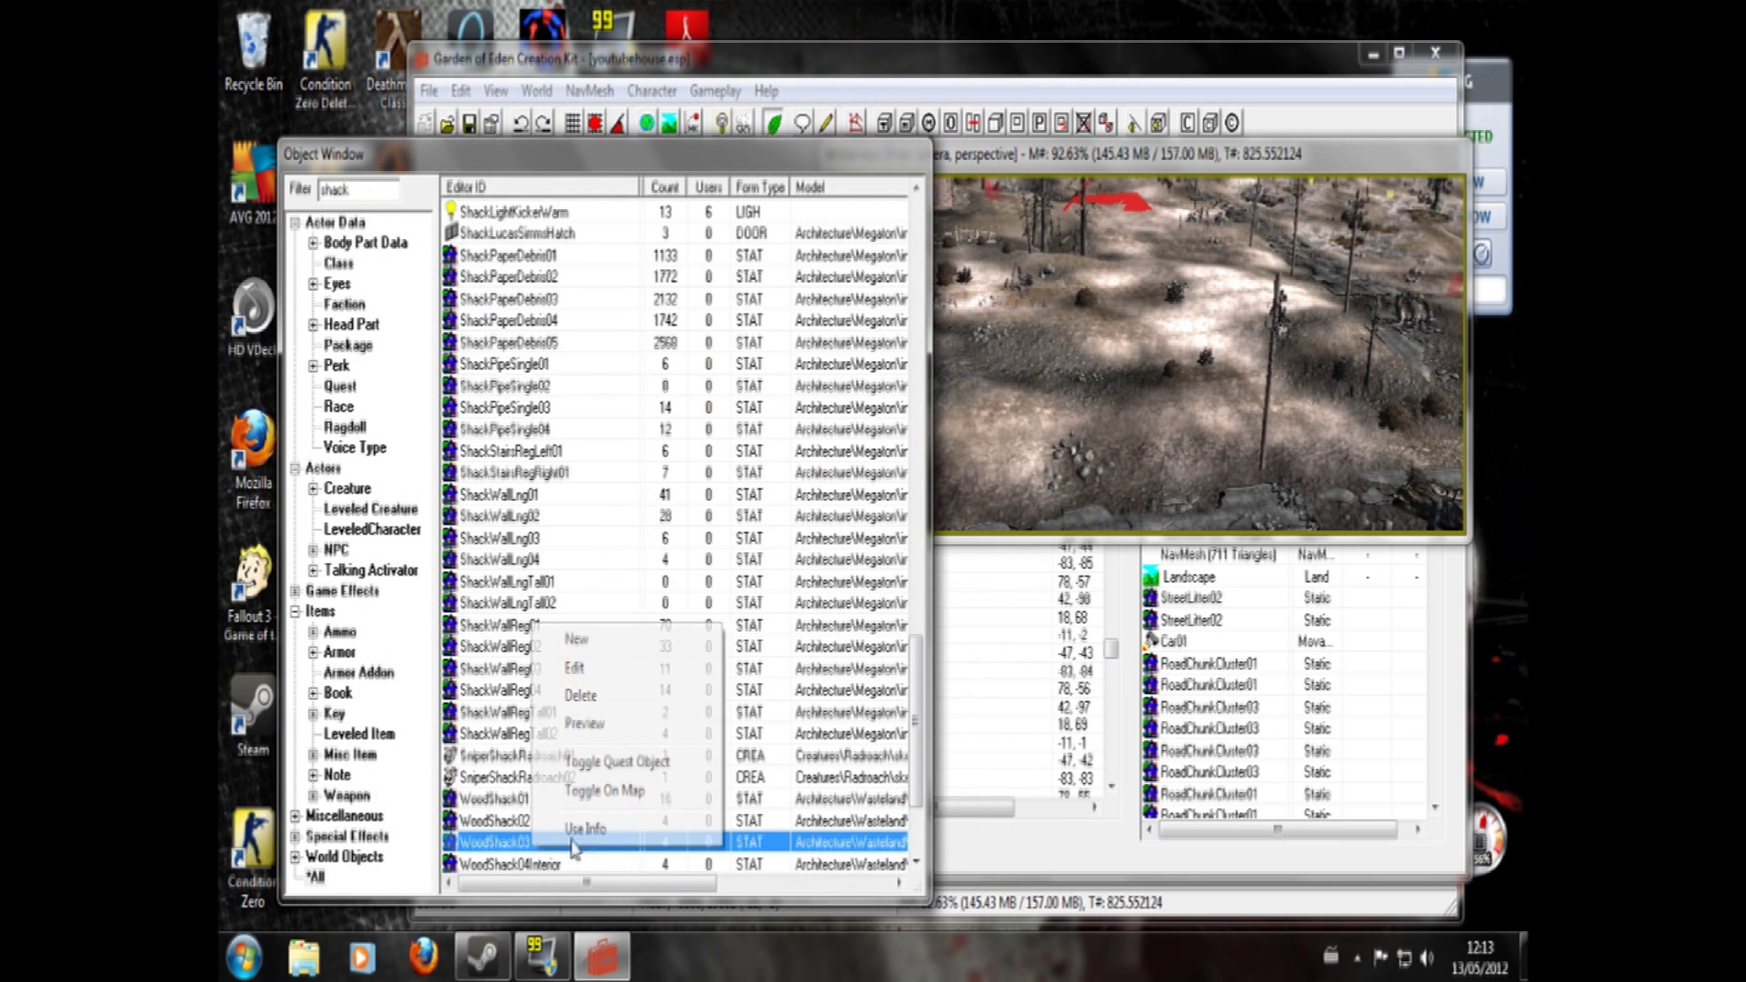
pyautogui.click(619, 726)
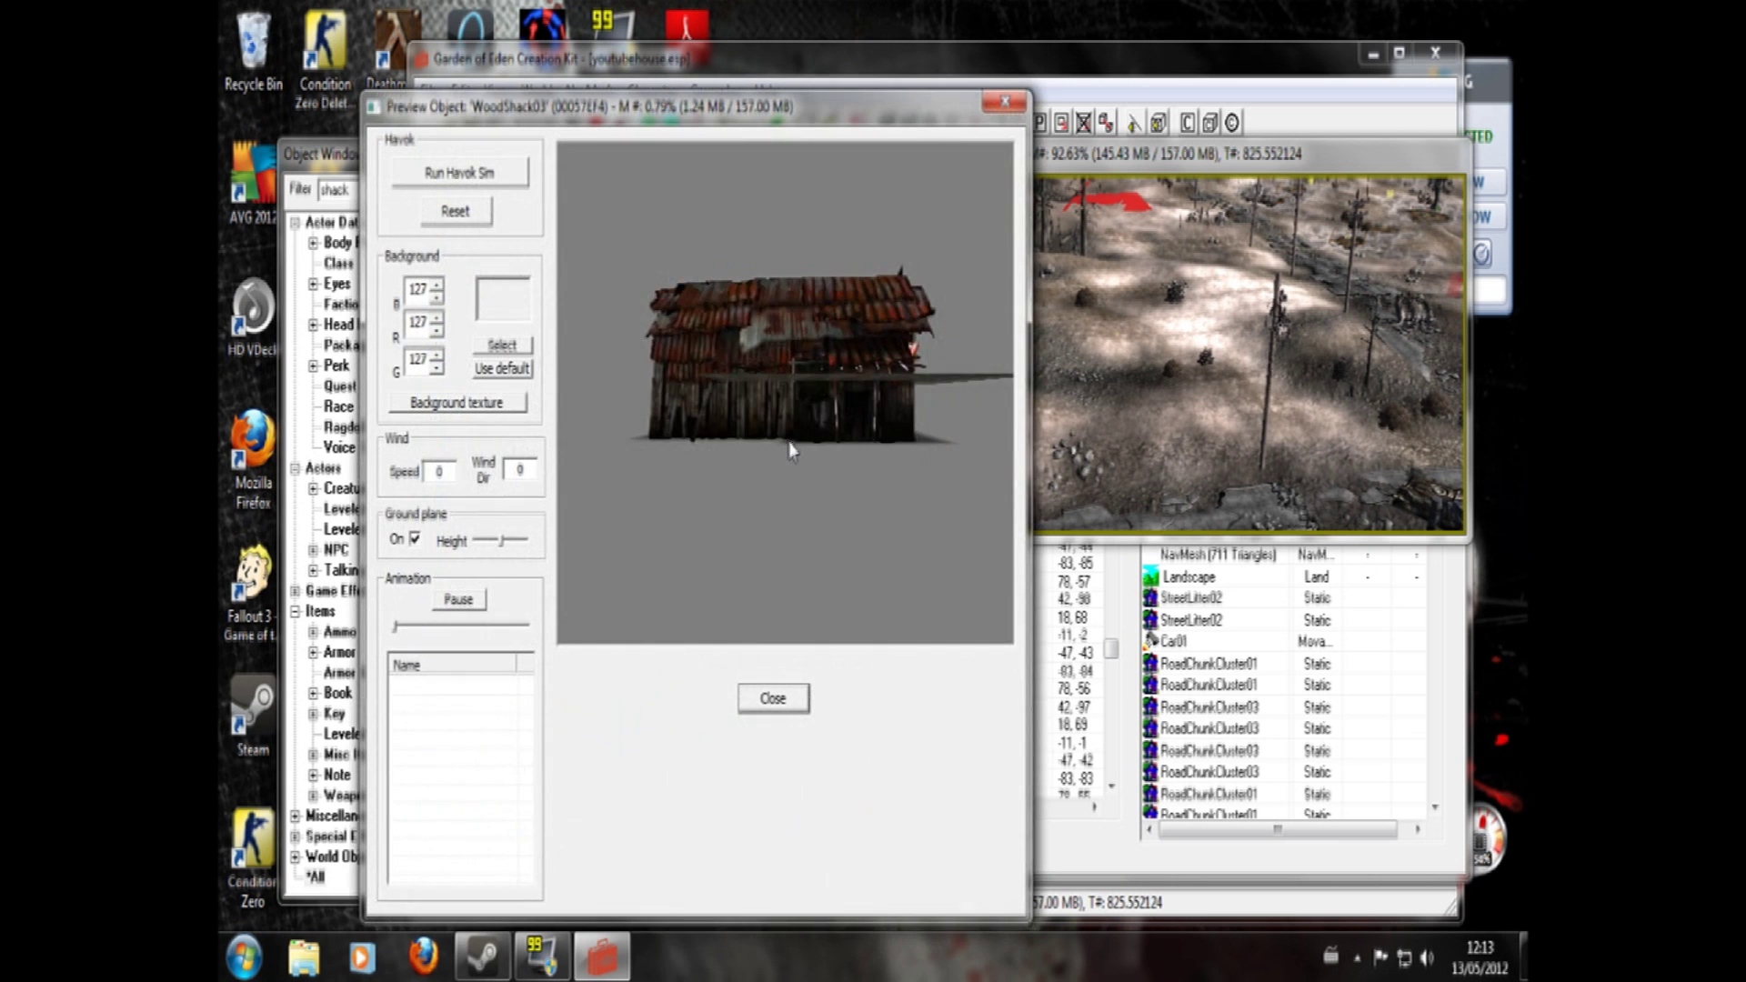
# - Close the WoodShack03 preview, place a WoodShack01 on the open Wilderness terrain and drop it onto the ground
pyautogui.moveTo(791, 449); pyautogui.dragTo(880, 447)
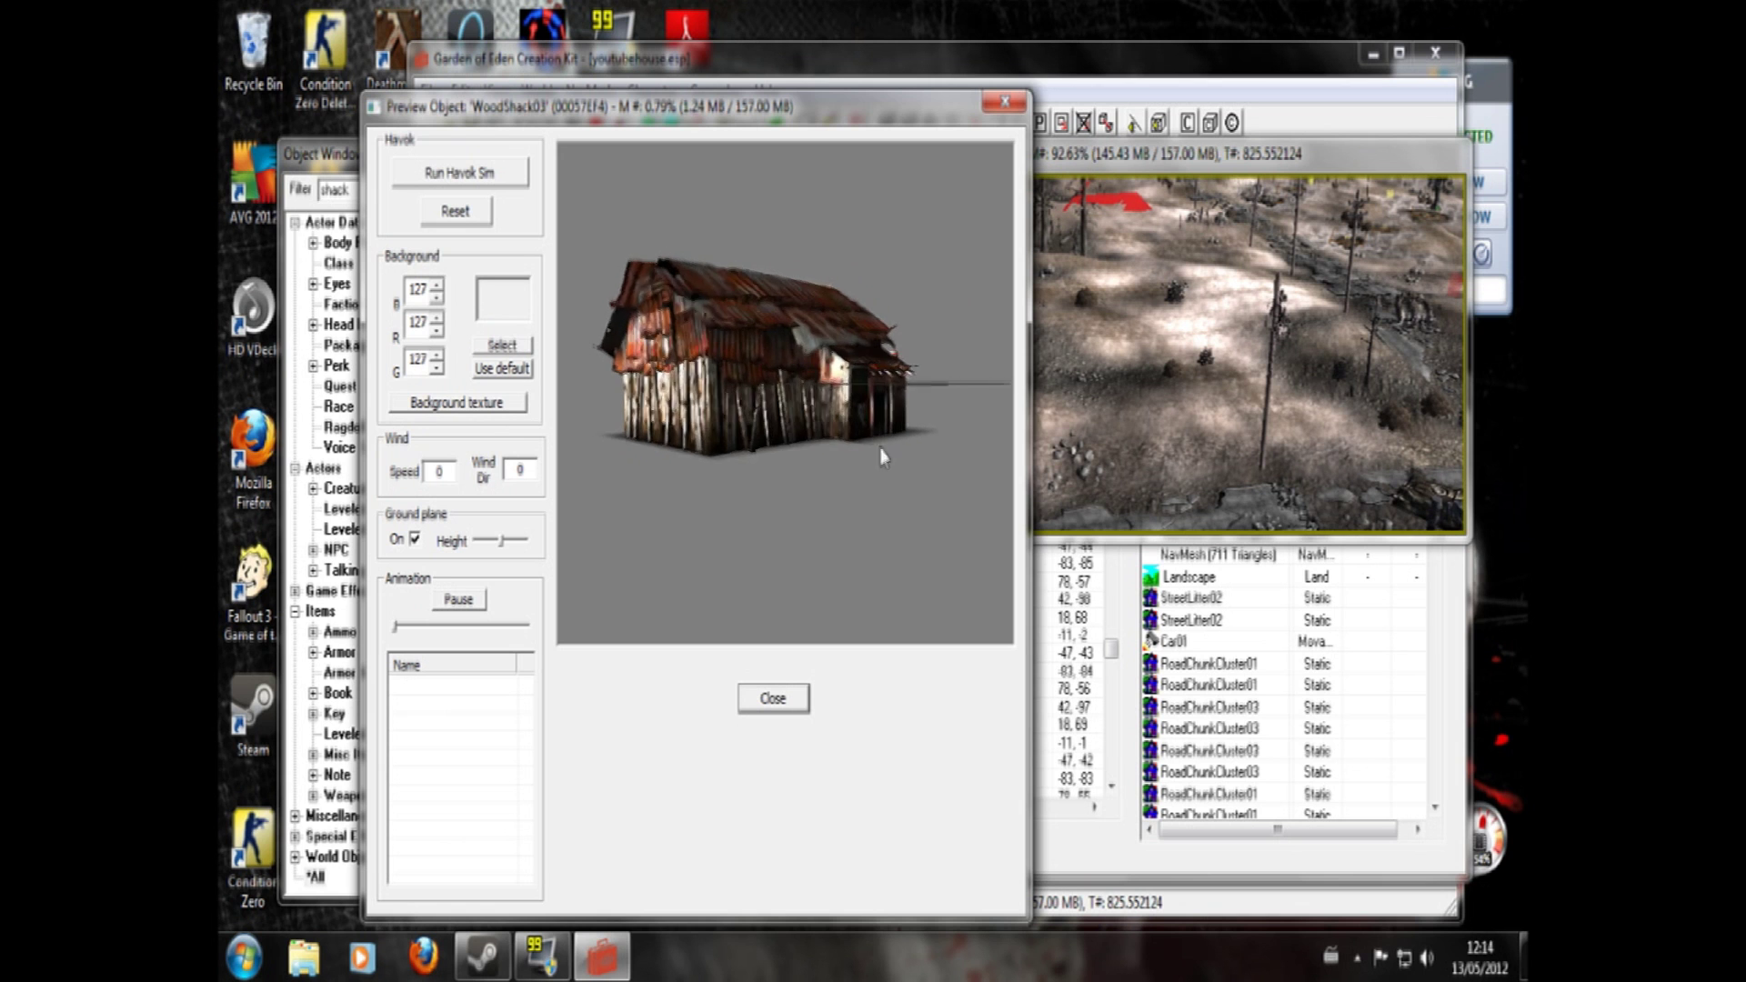
pyautogui.click(1004, 102)
pyautogui.click(527, 800)
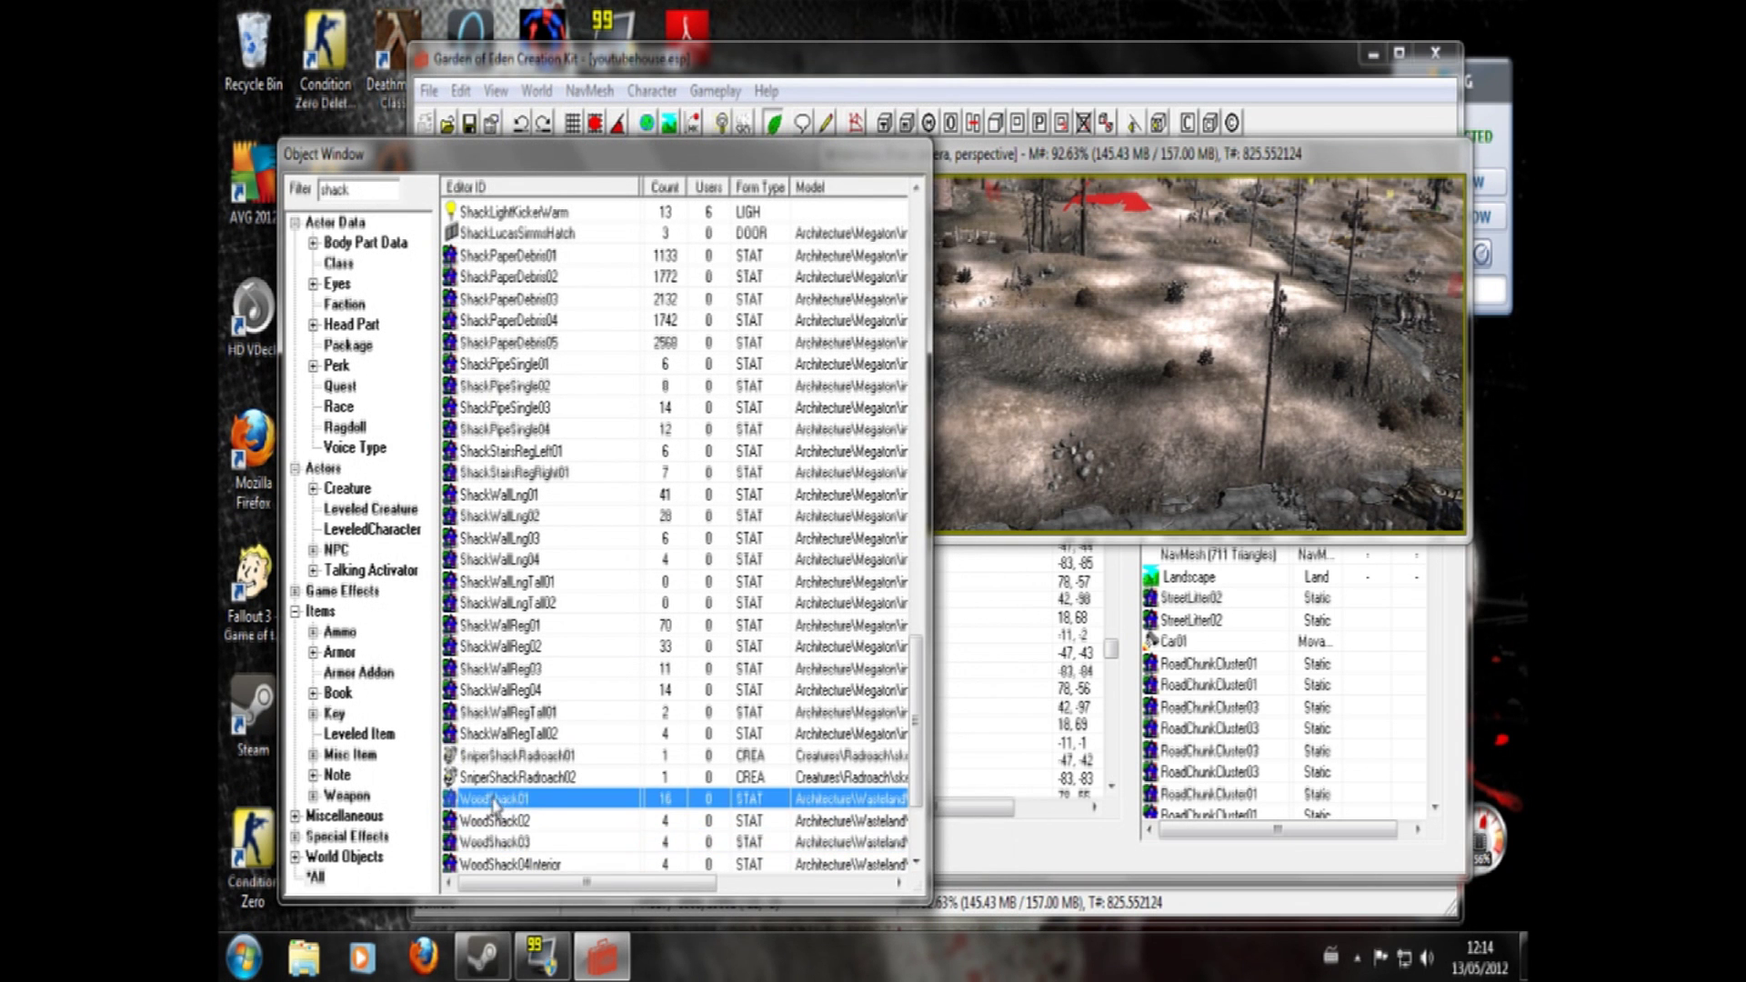
pyautogui.moveTo(1073, 290)
pyautogui.mouseDown()
pyautogui.moveTo(1128, 353)
pyautogui.moveTo(1098, 280)
pyautogui.mouseUp()
pyautogui.press('f')
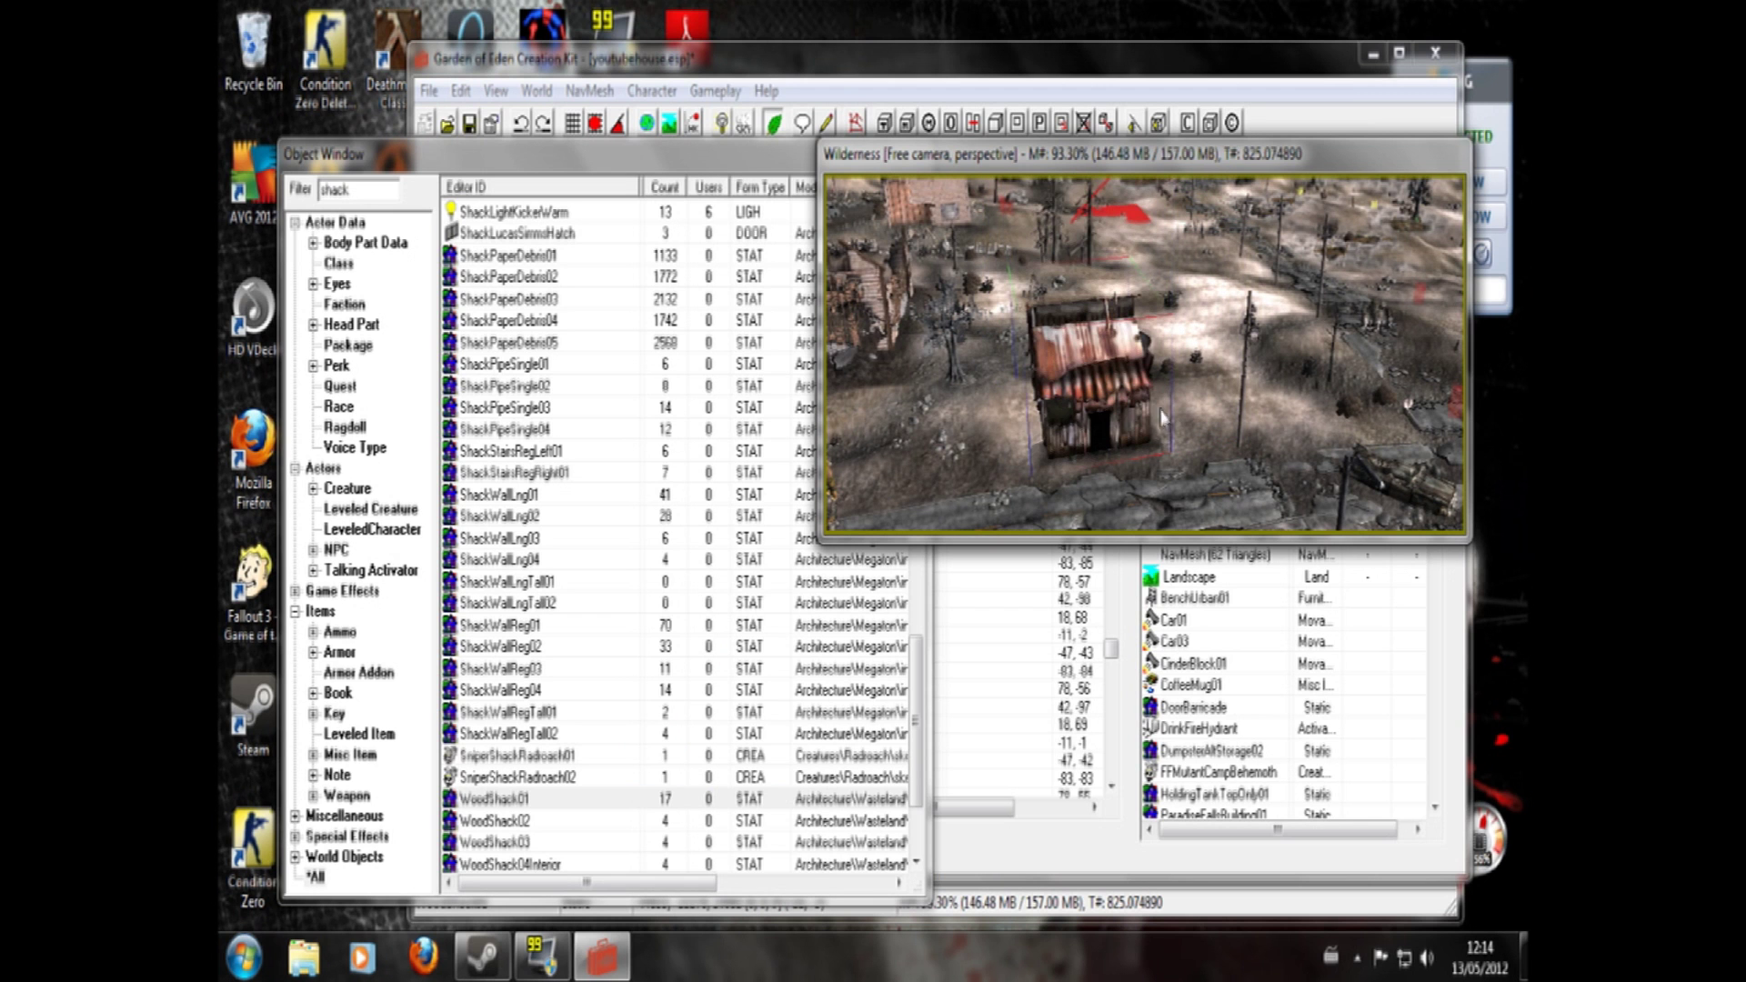
pyautogui.keyDown('shift'); pyautogui.moveTo(1074, 434); pyautogui.dragTo(1144, 313, button='middle'); pyautogui.keyUp('shift')
pyautogui.keyDown('shift'); pyautogui.moveTo(1340, 297); pyautogui.dragTo(928, 336, button='middle'); pyautogui.keyUp('shift')
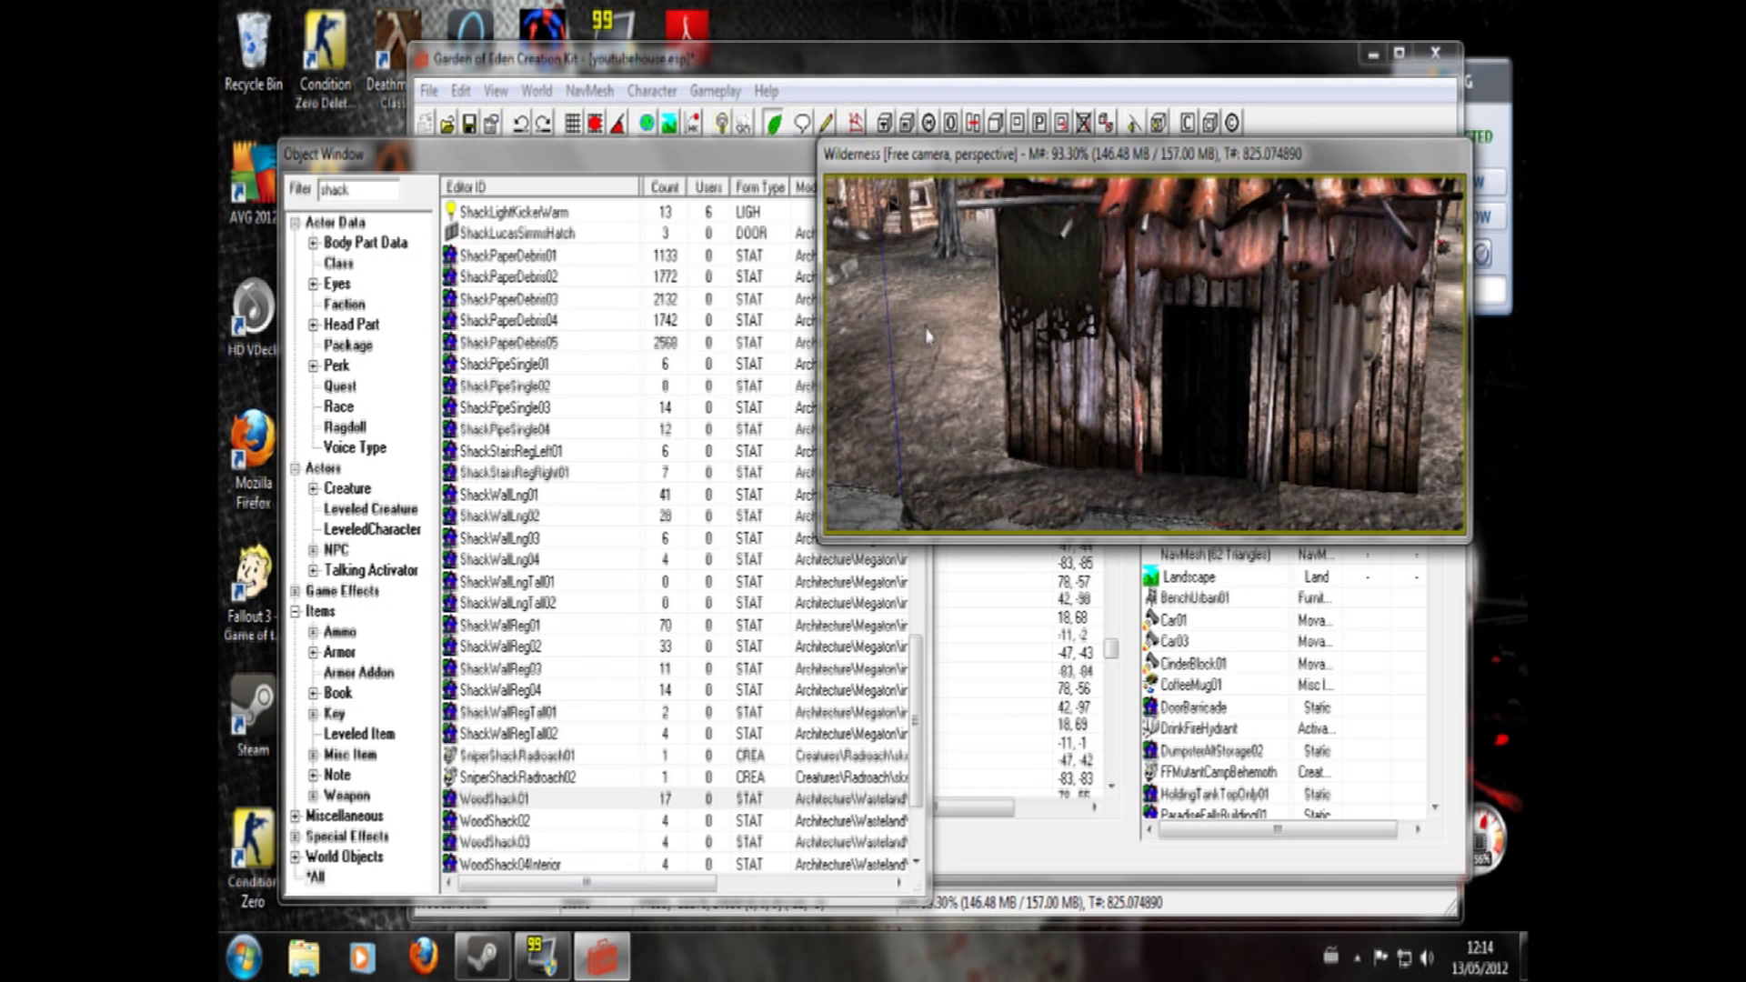
# - Find the RamshackleBusDoor01 door among the filtered shack objects and preview its model from another angle
pyautogui.click(552, 275)
pyautogui.scroll(12, 551, 268)
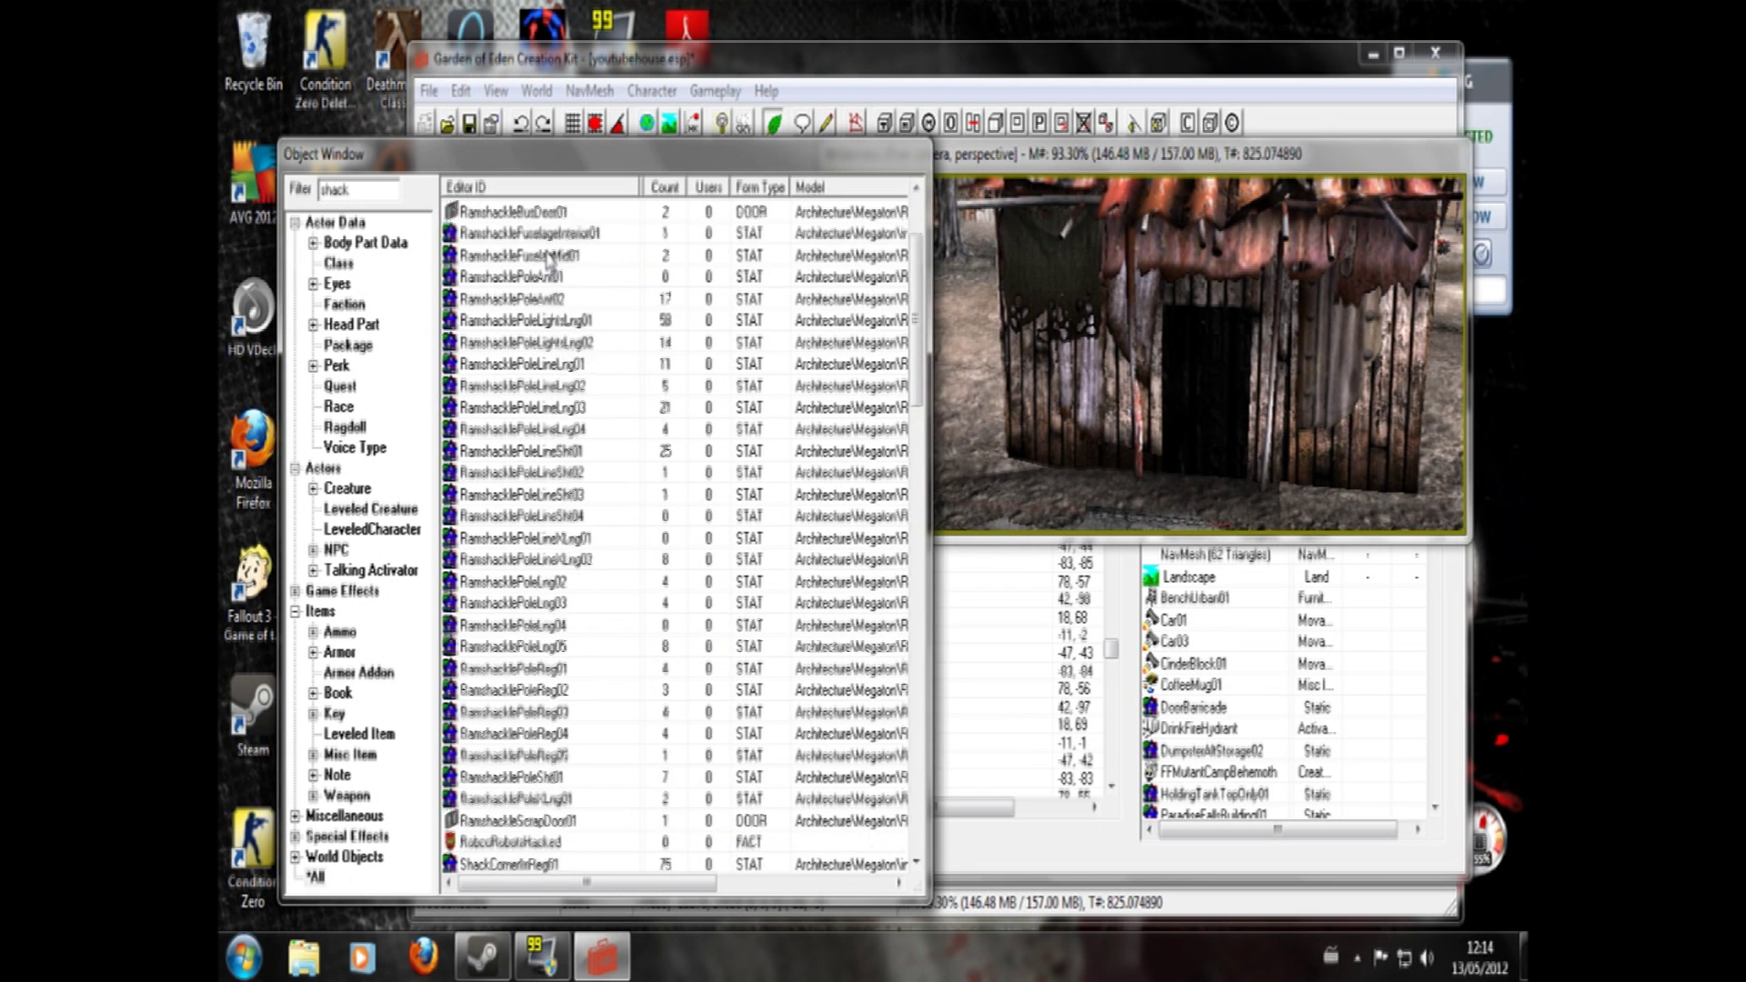
pyautogui.scroll(2, 551, 261)
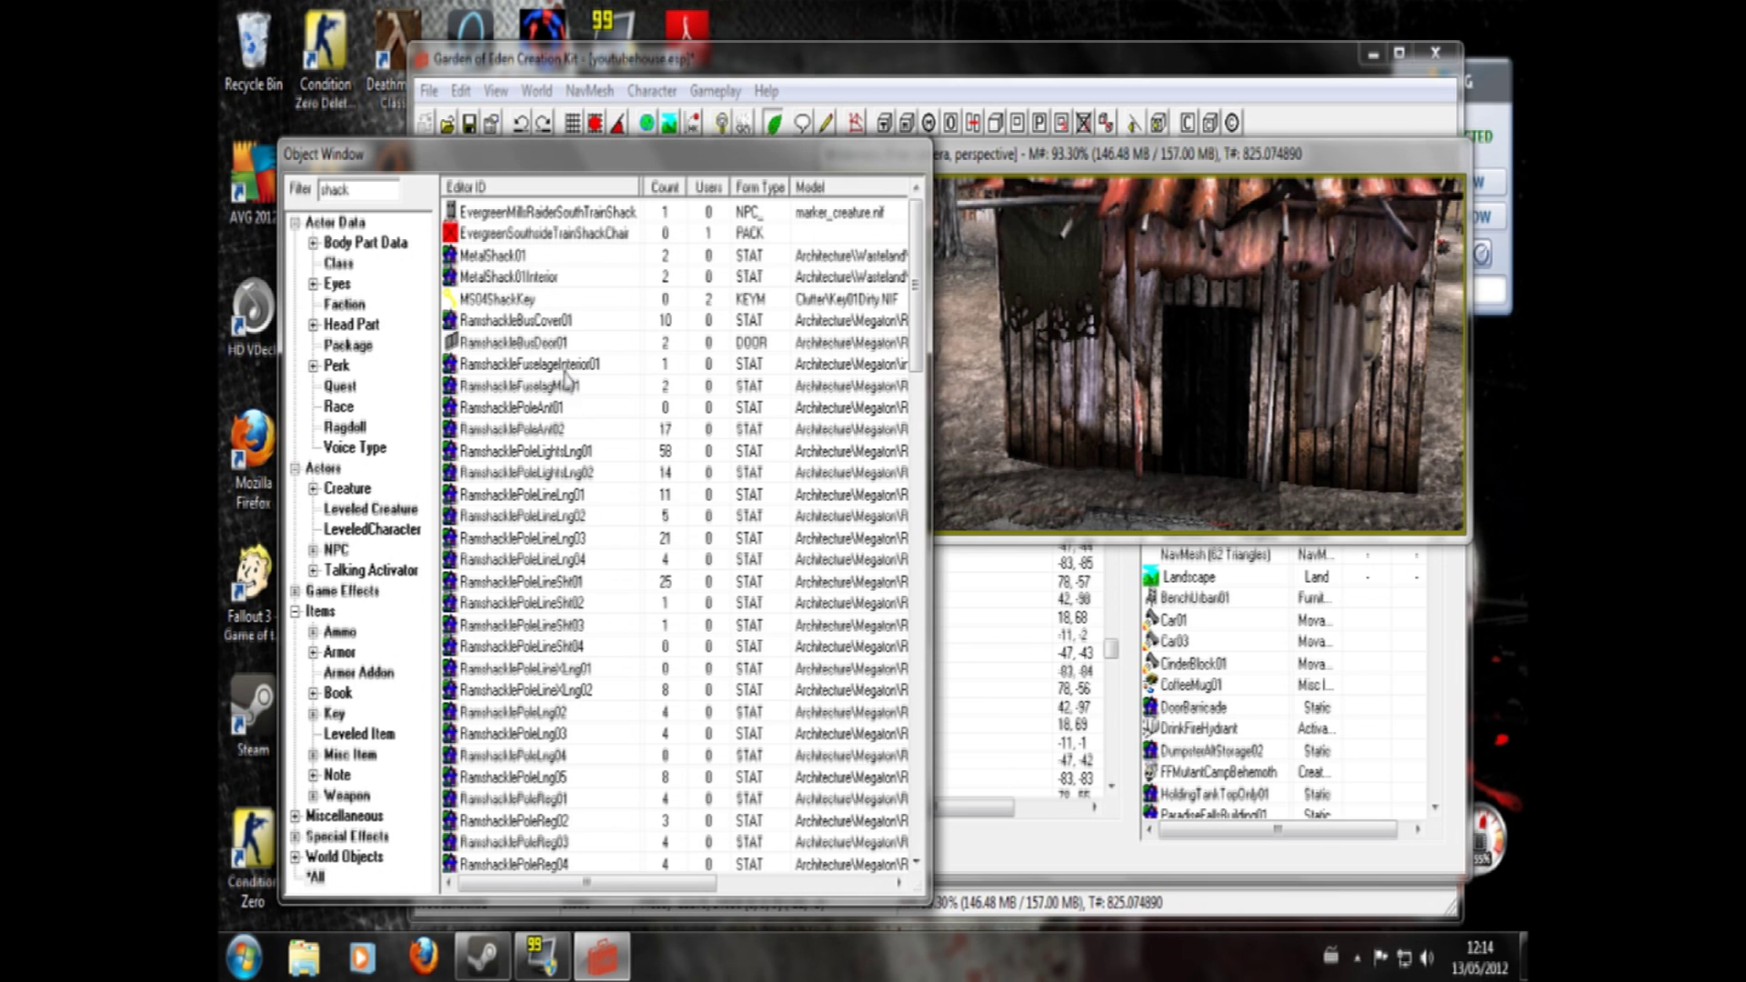
pyautogui.rightClick(548, 345)
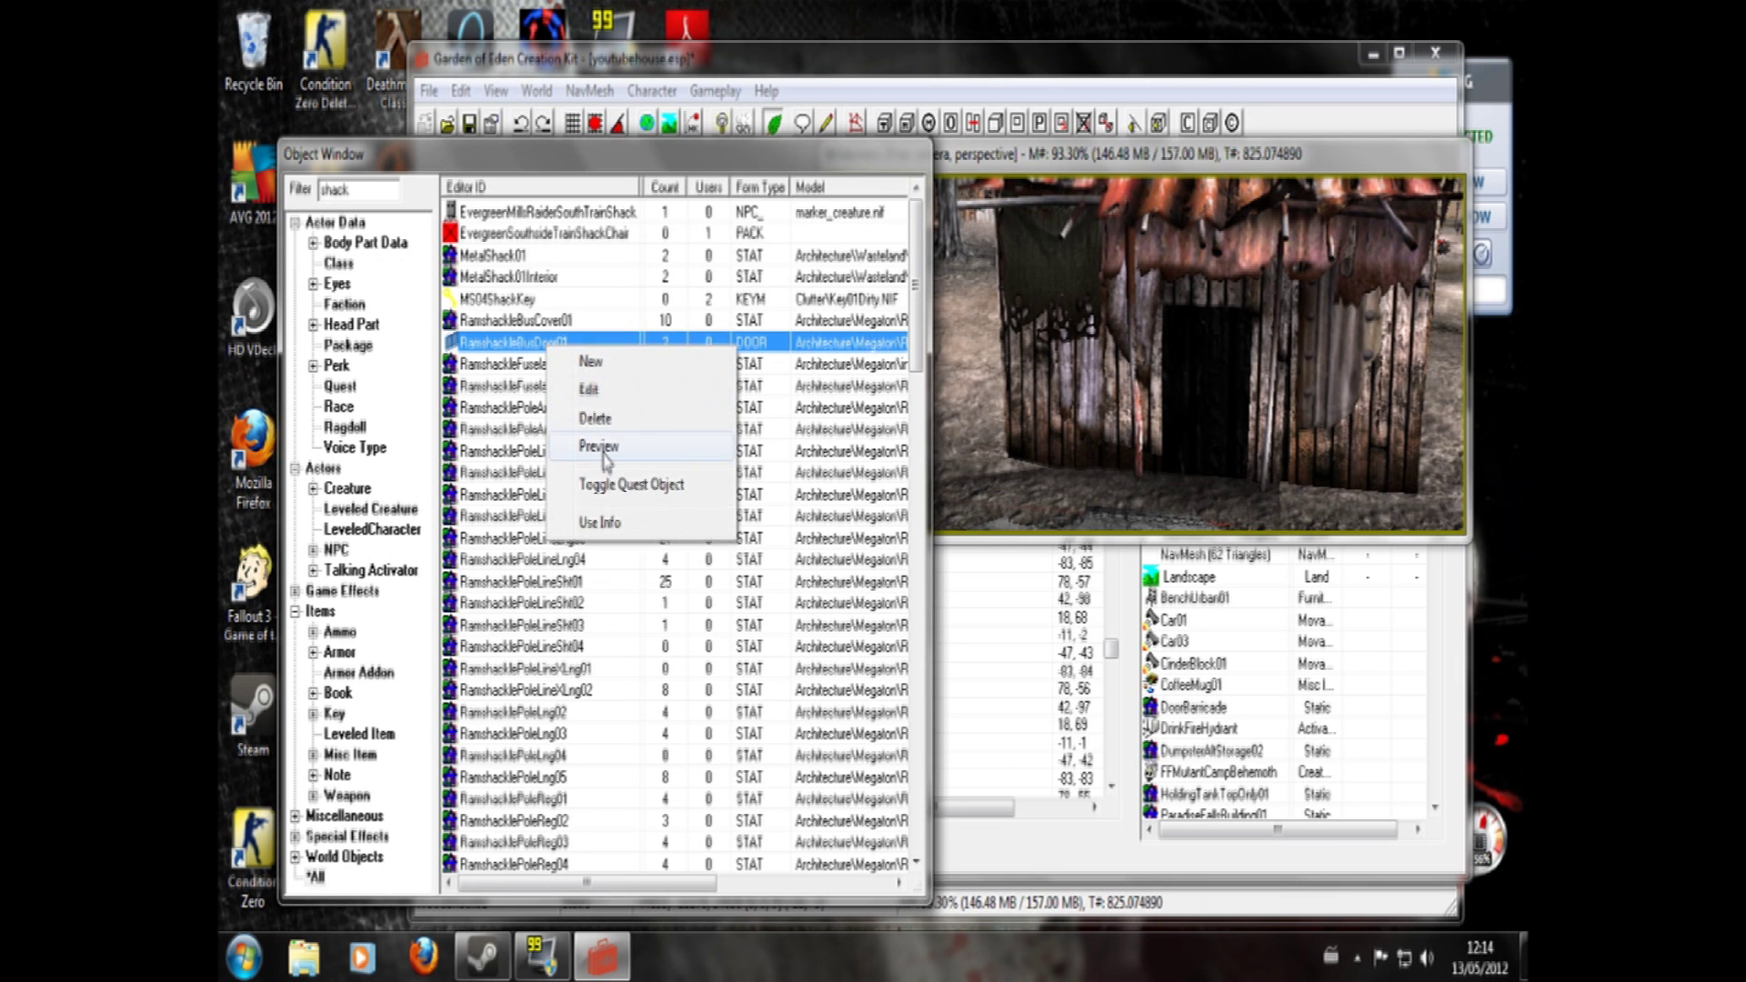
pyautogui.click(602, 441)
pyautogui.moveTo(714, 449); pyautogui.dragTo(1025, 167)
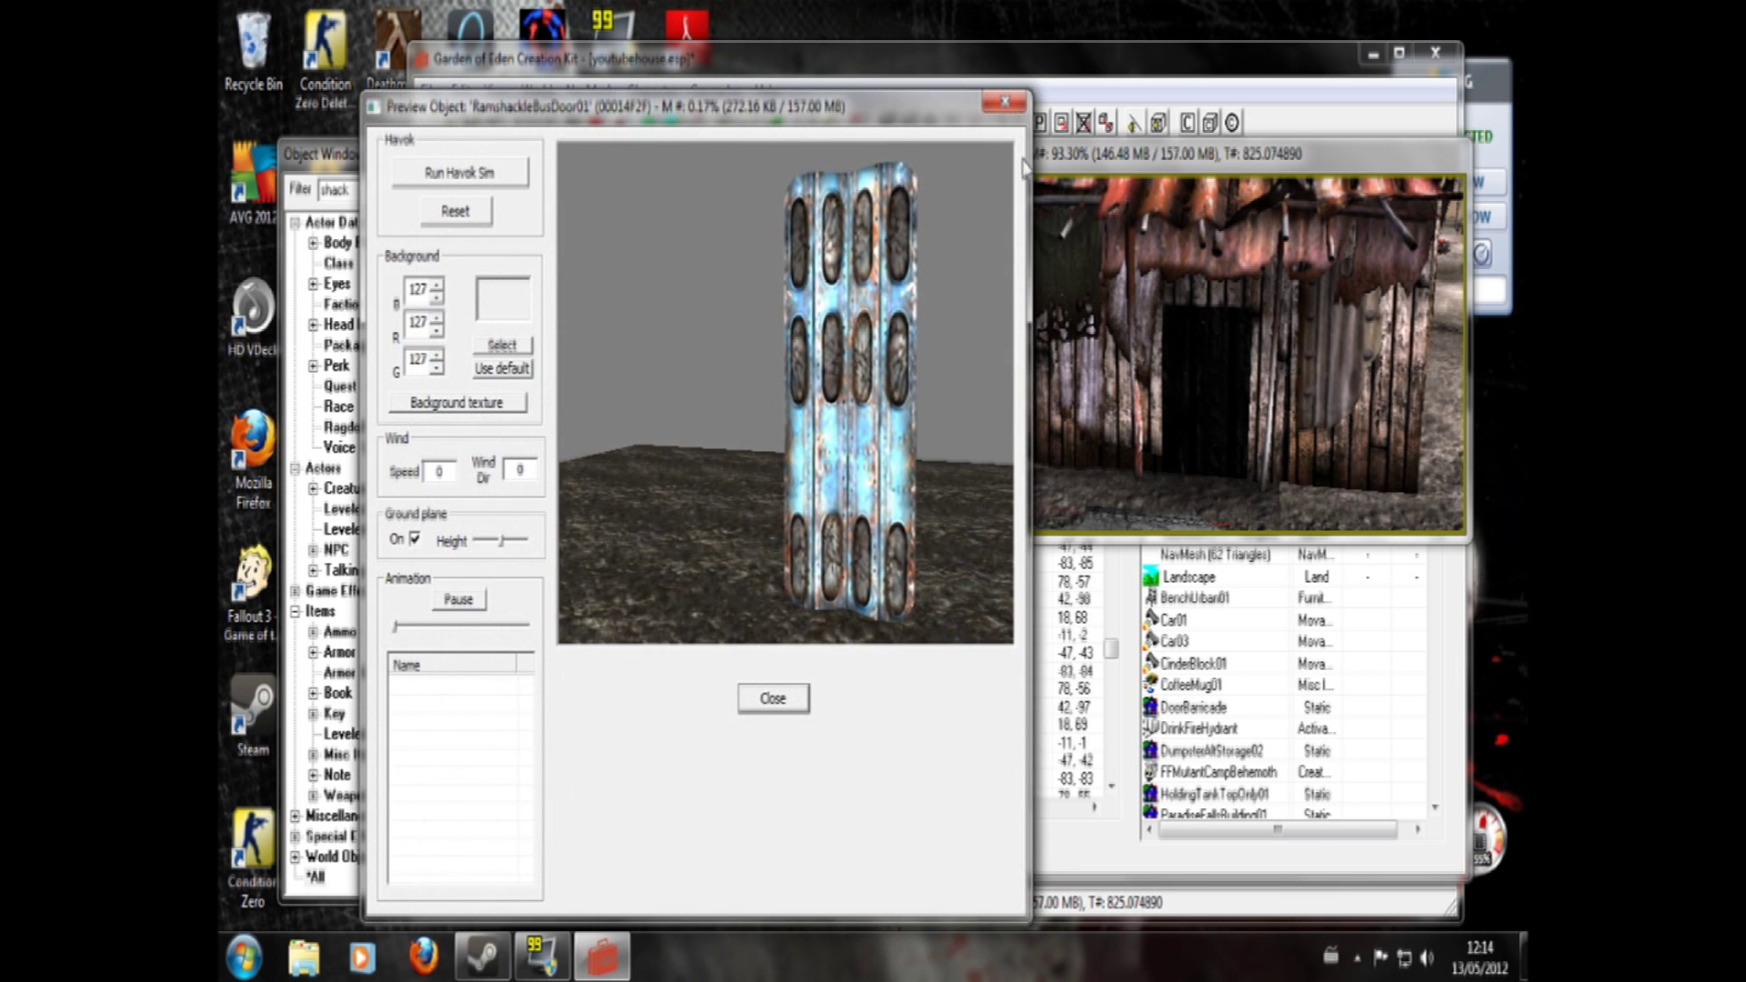
pyautogui.click(998, 101)
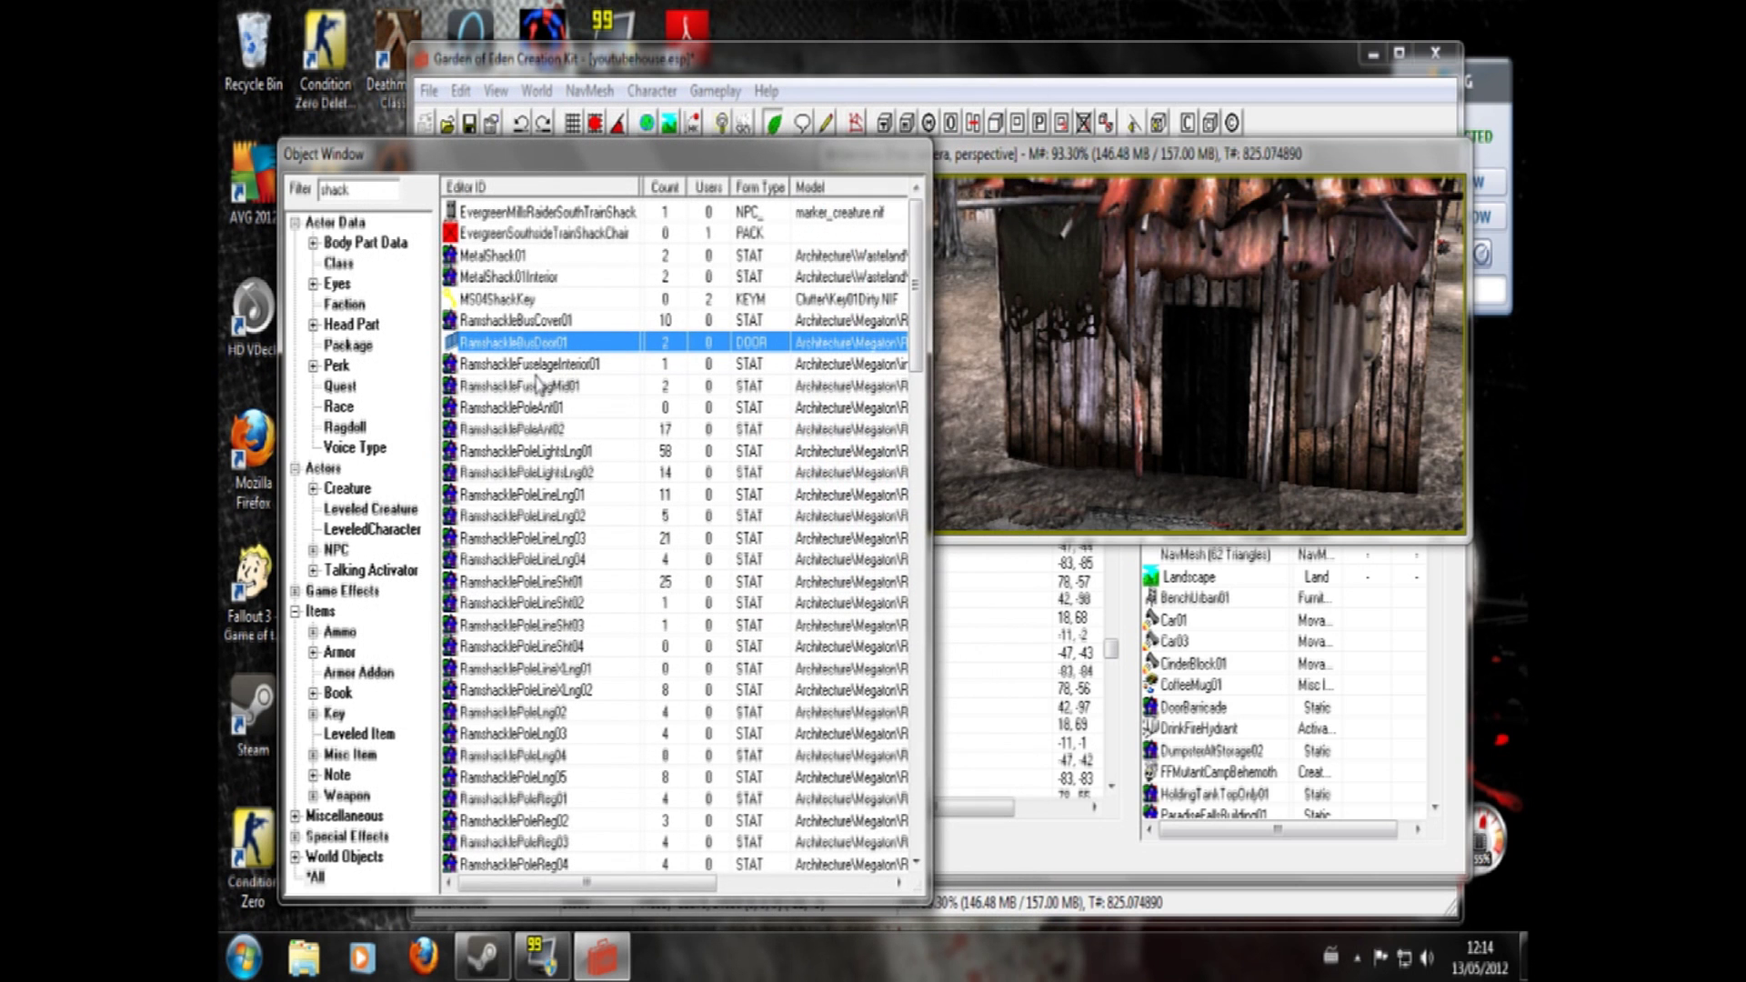
# - Find the ShackExitDoorReg01 door among the filtered objects and preview its model
pyautogui.click(581, 582)
pyautogui.scroll(-7, 564, 584)
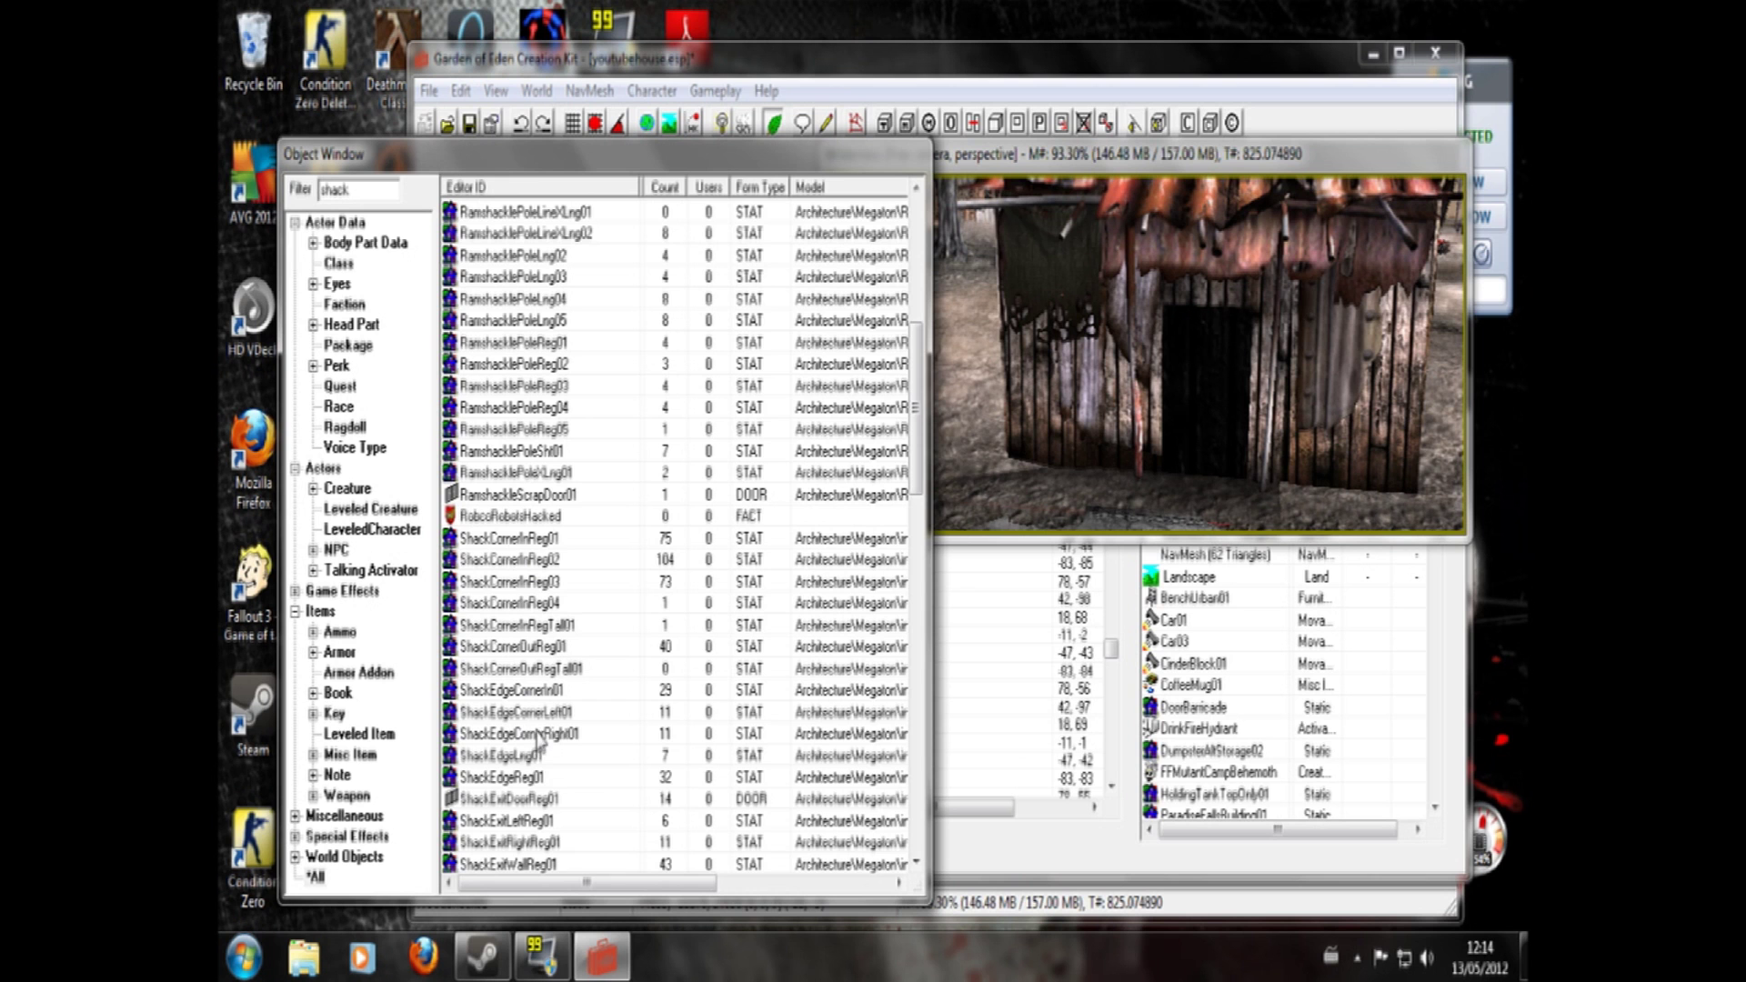
pyautogui.rightClick(546, 800)
pyautogui.click(602, 707)
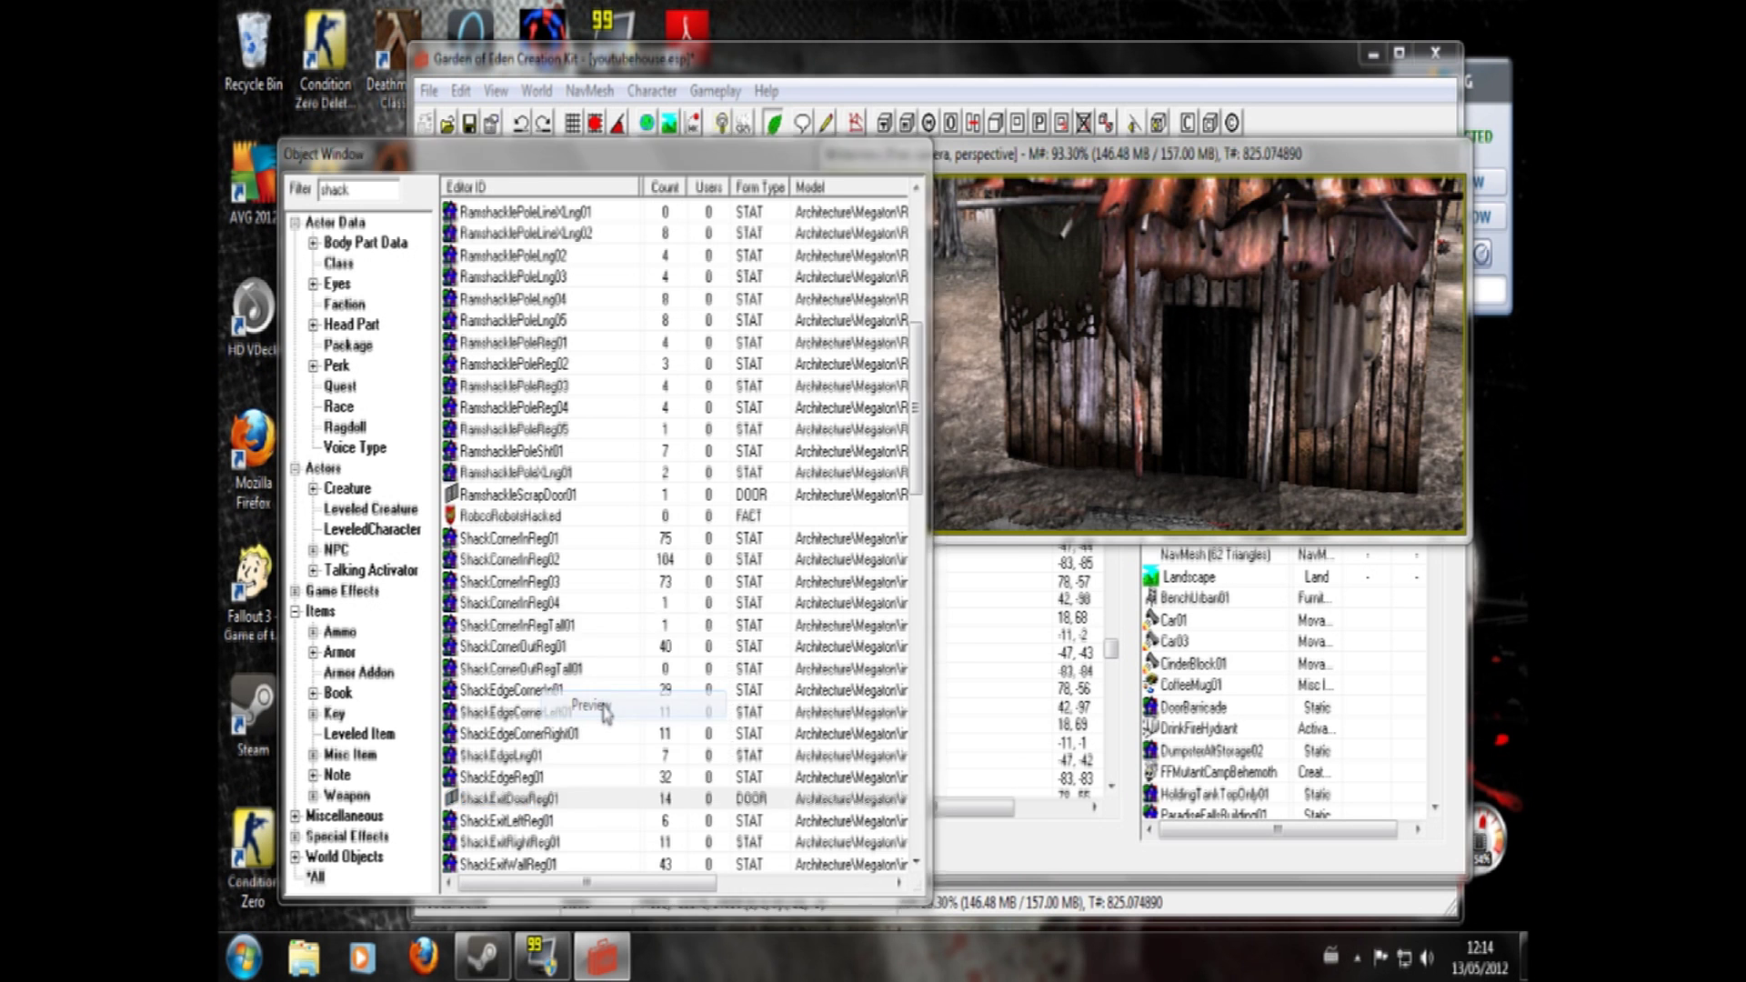
pyautogui.moveTo(803, 401); pyautogui.dragTo(833, 398)
pyautogui.click(1013, 98)
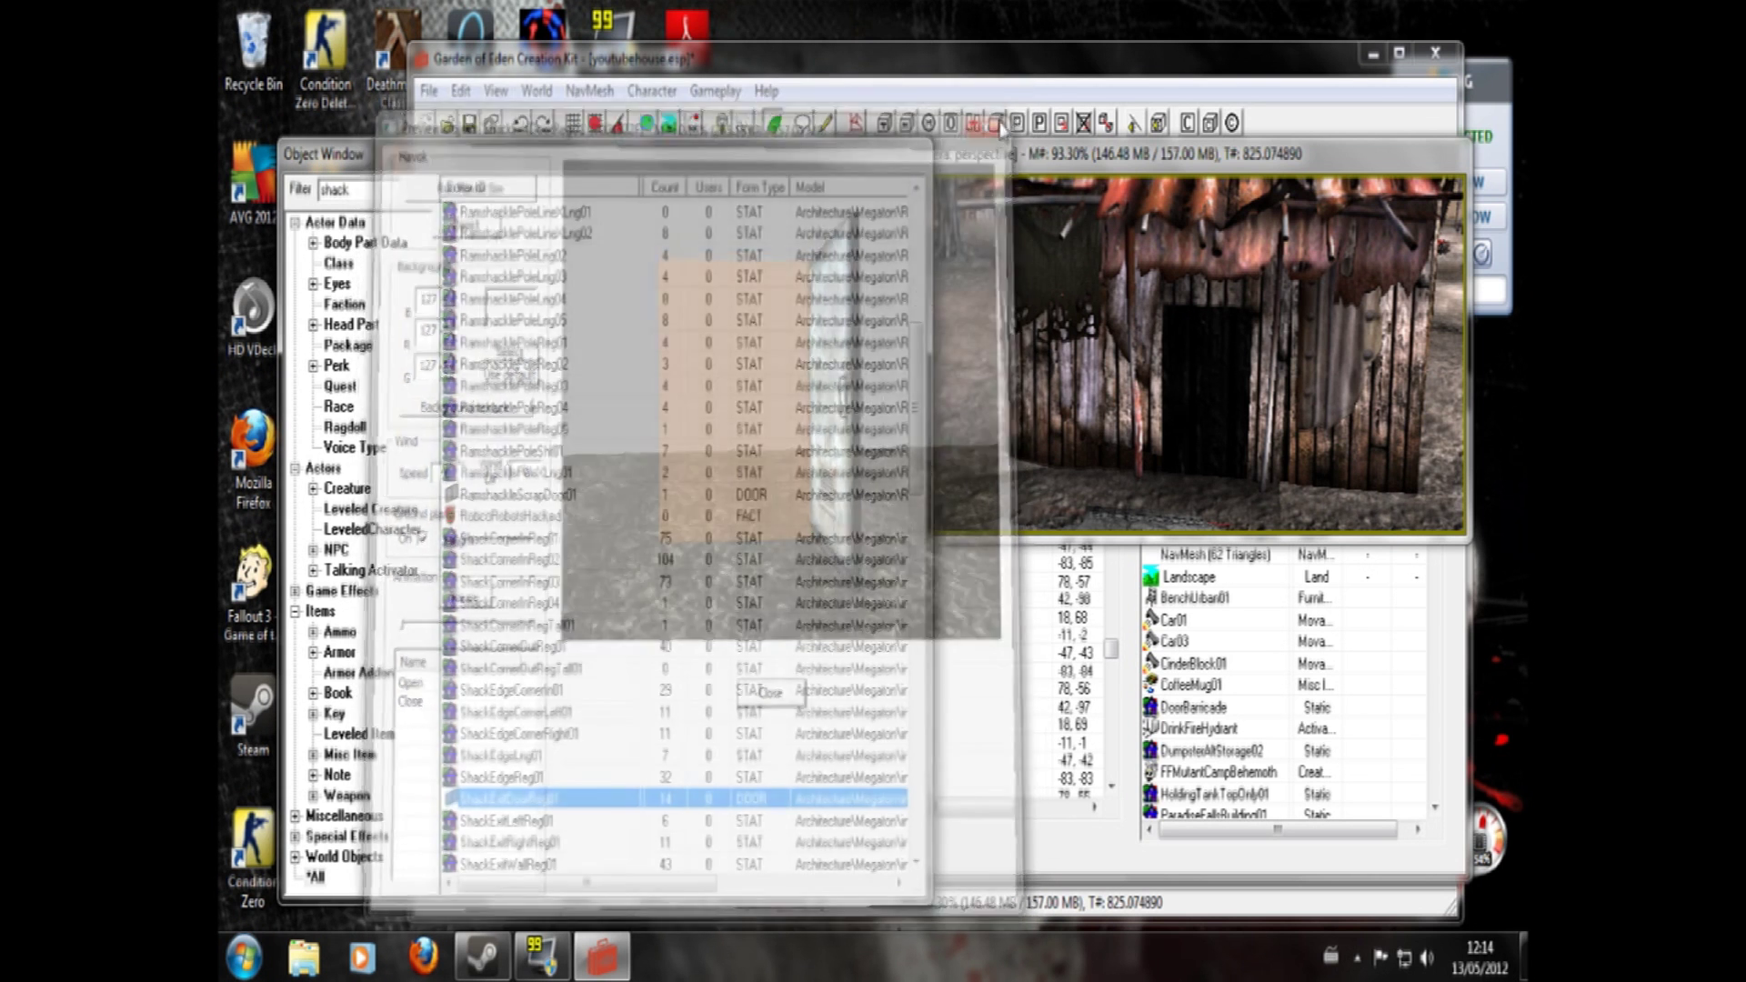
# - Find WoodShackDoor among the filtered objects and preview its model, rotating it to see its face
pyautogui.scroll(-6, 621, 723)
pyautogui.scroll(-7, 621, 723)
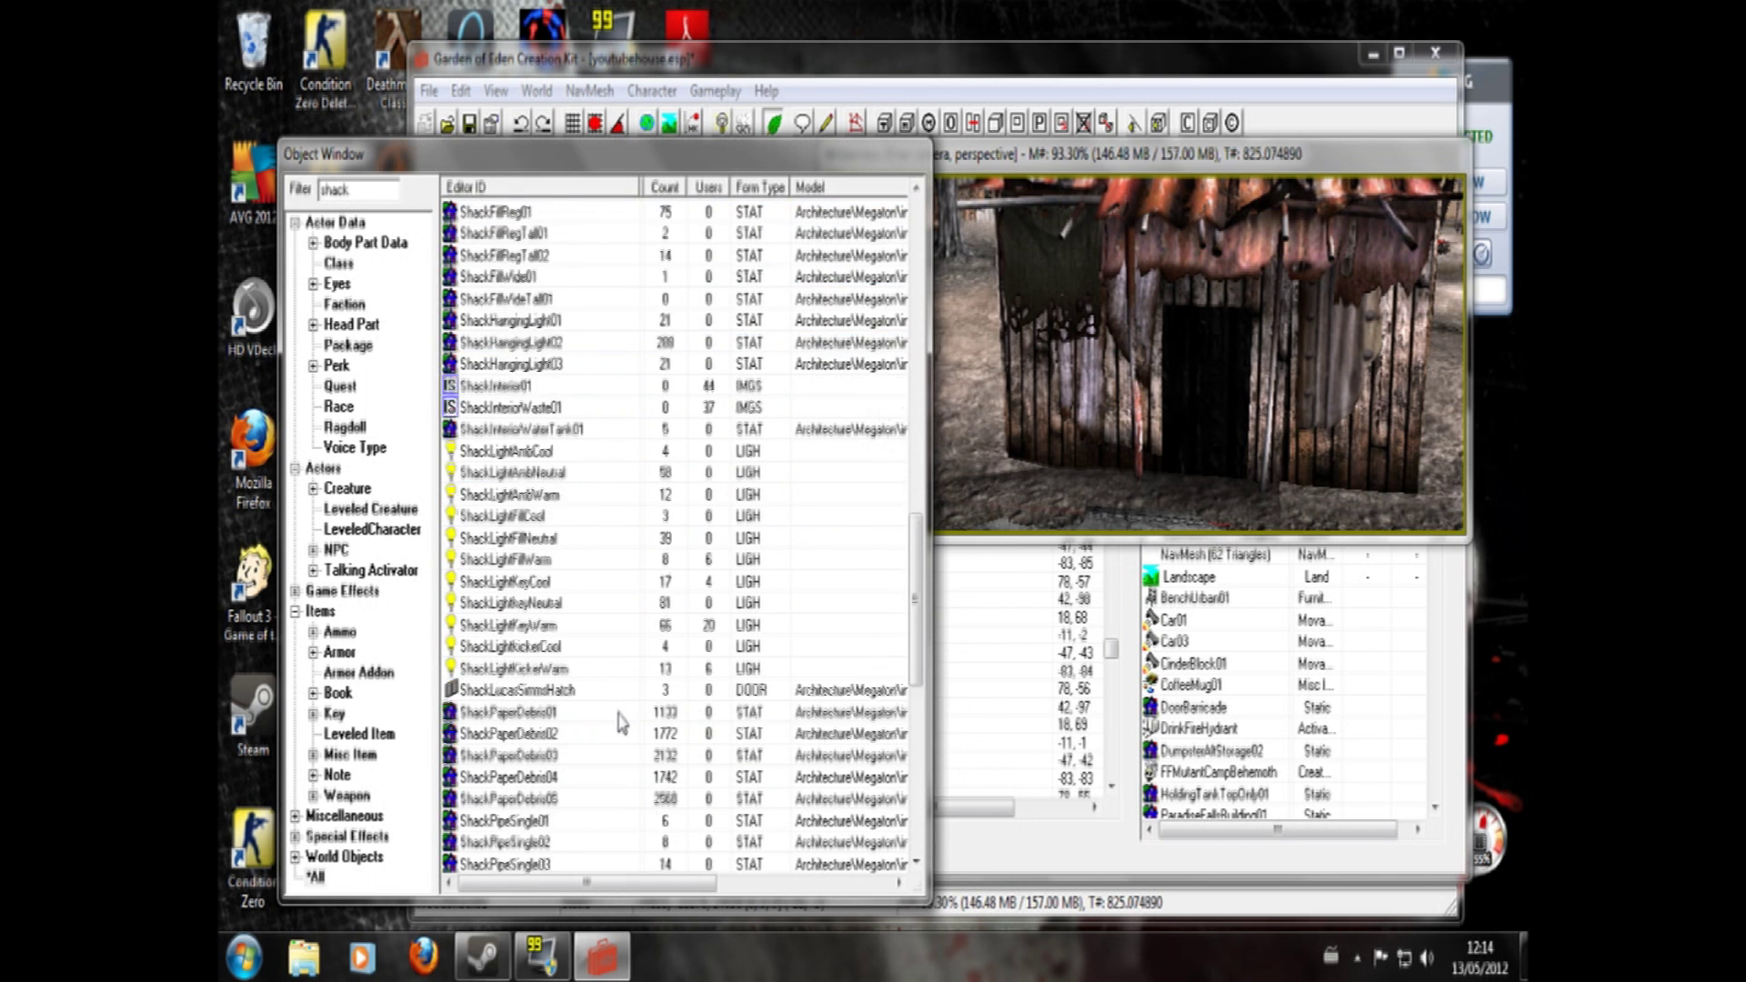
pyautogui.scroll(-4, 621, 723)
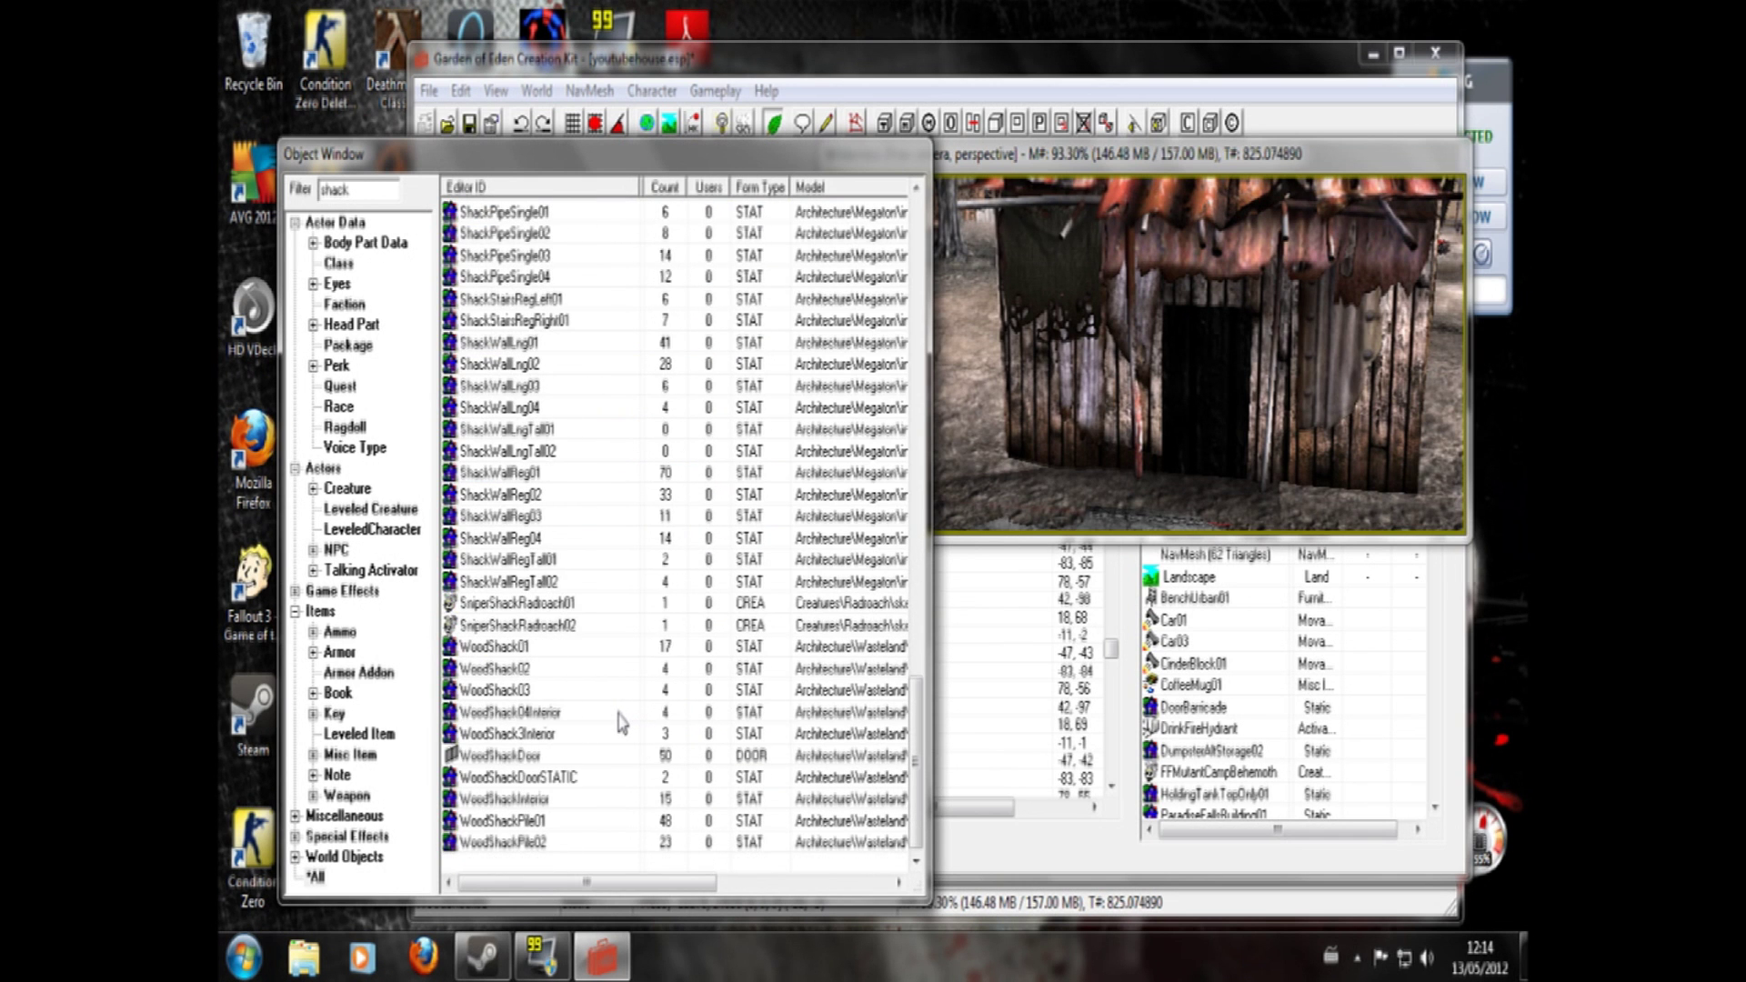
pyautogui.rightClick(561, 758)
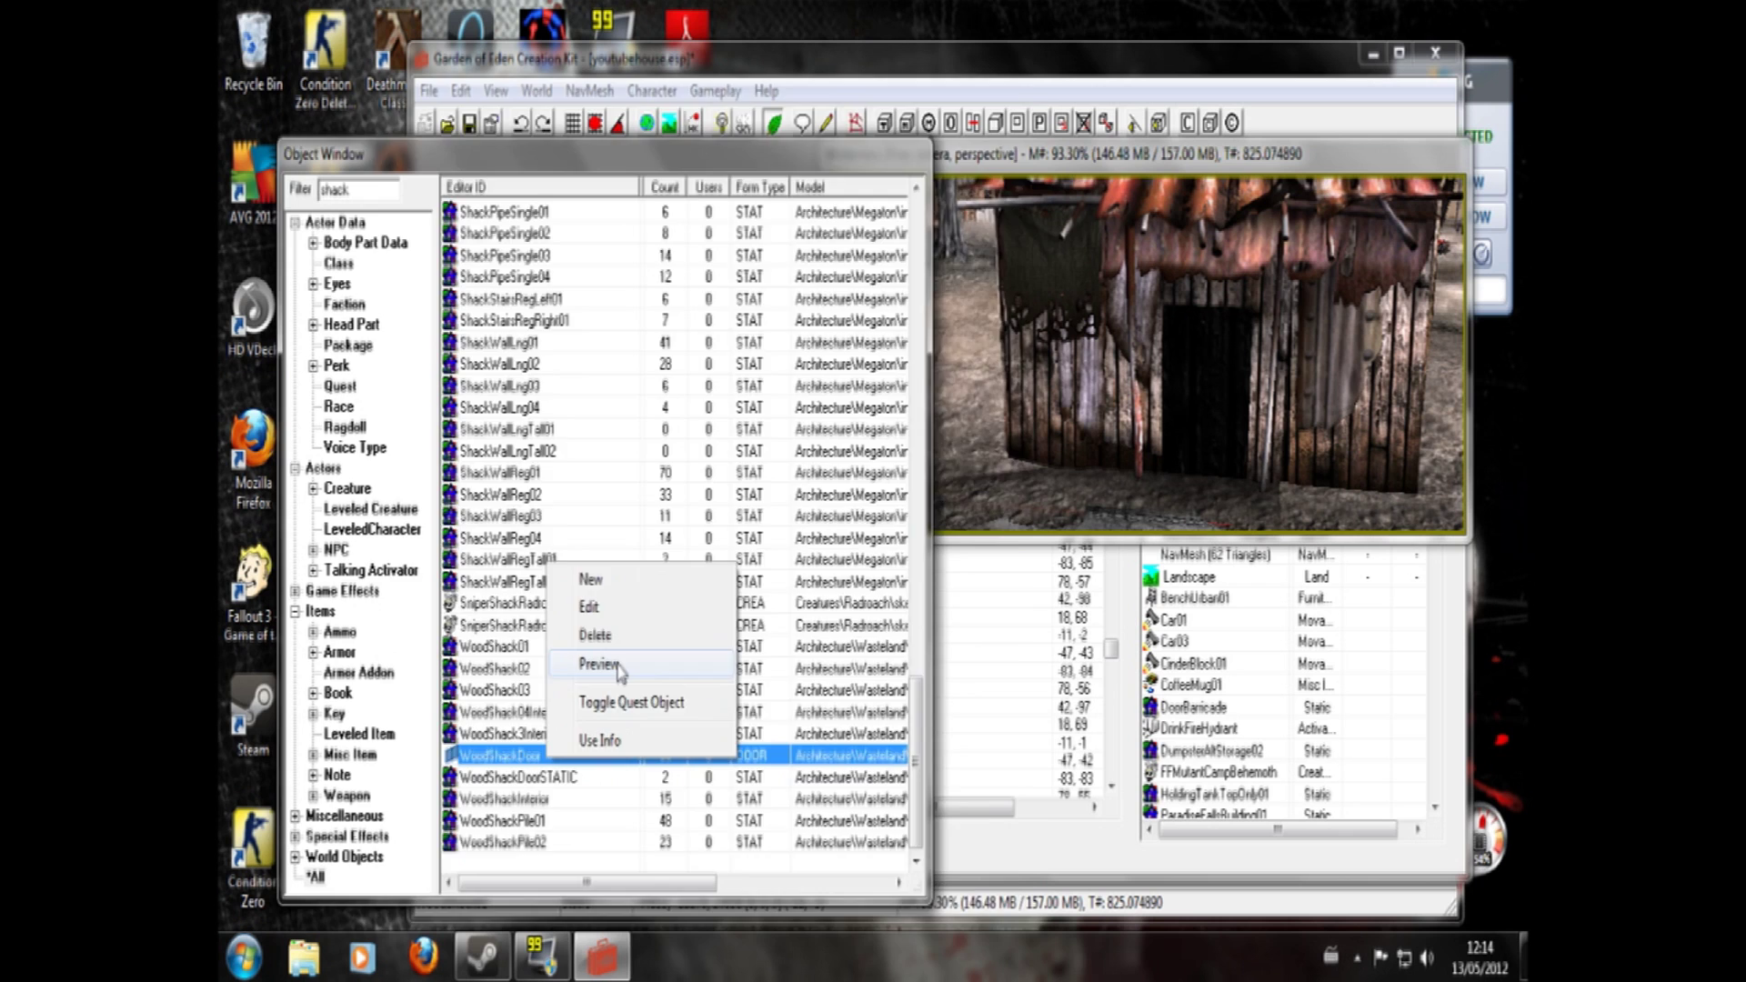
pyautogui.click(584, 665)
pyautogui.moveTo(831, 439); pyautogui.dragTo(923, 496)
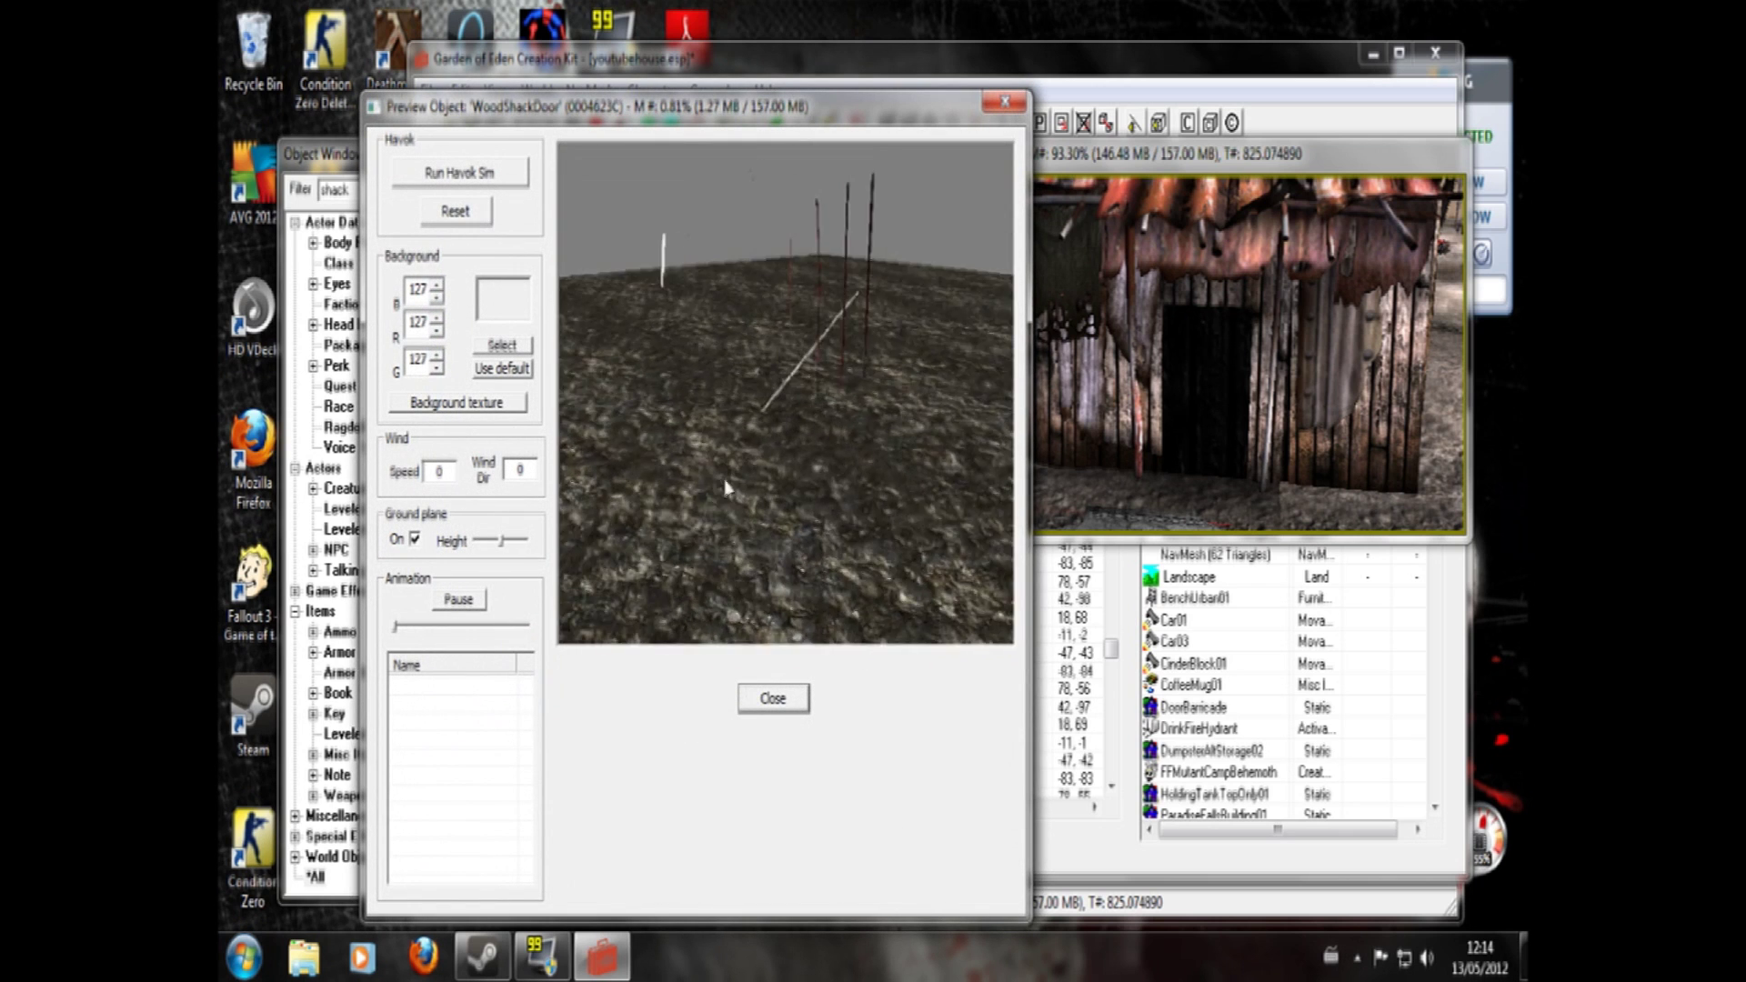
pyautogui.moveTo(724, 479); pyautogui.dragTo(896, 437)
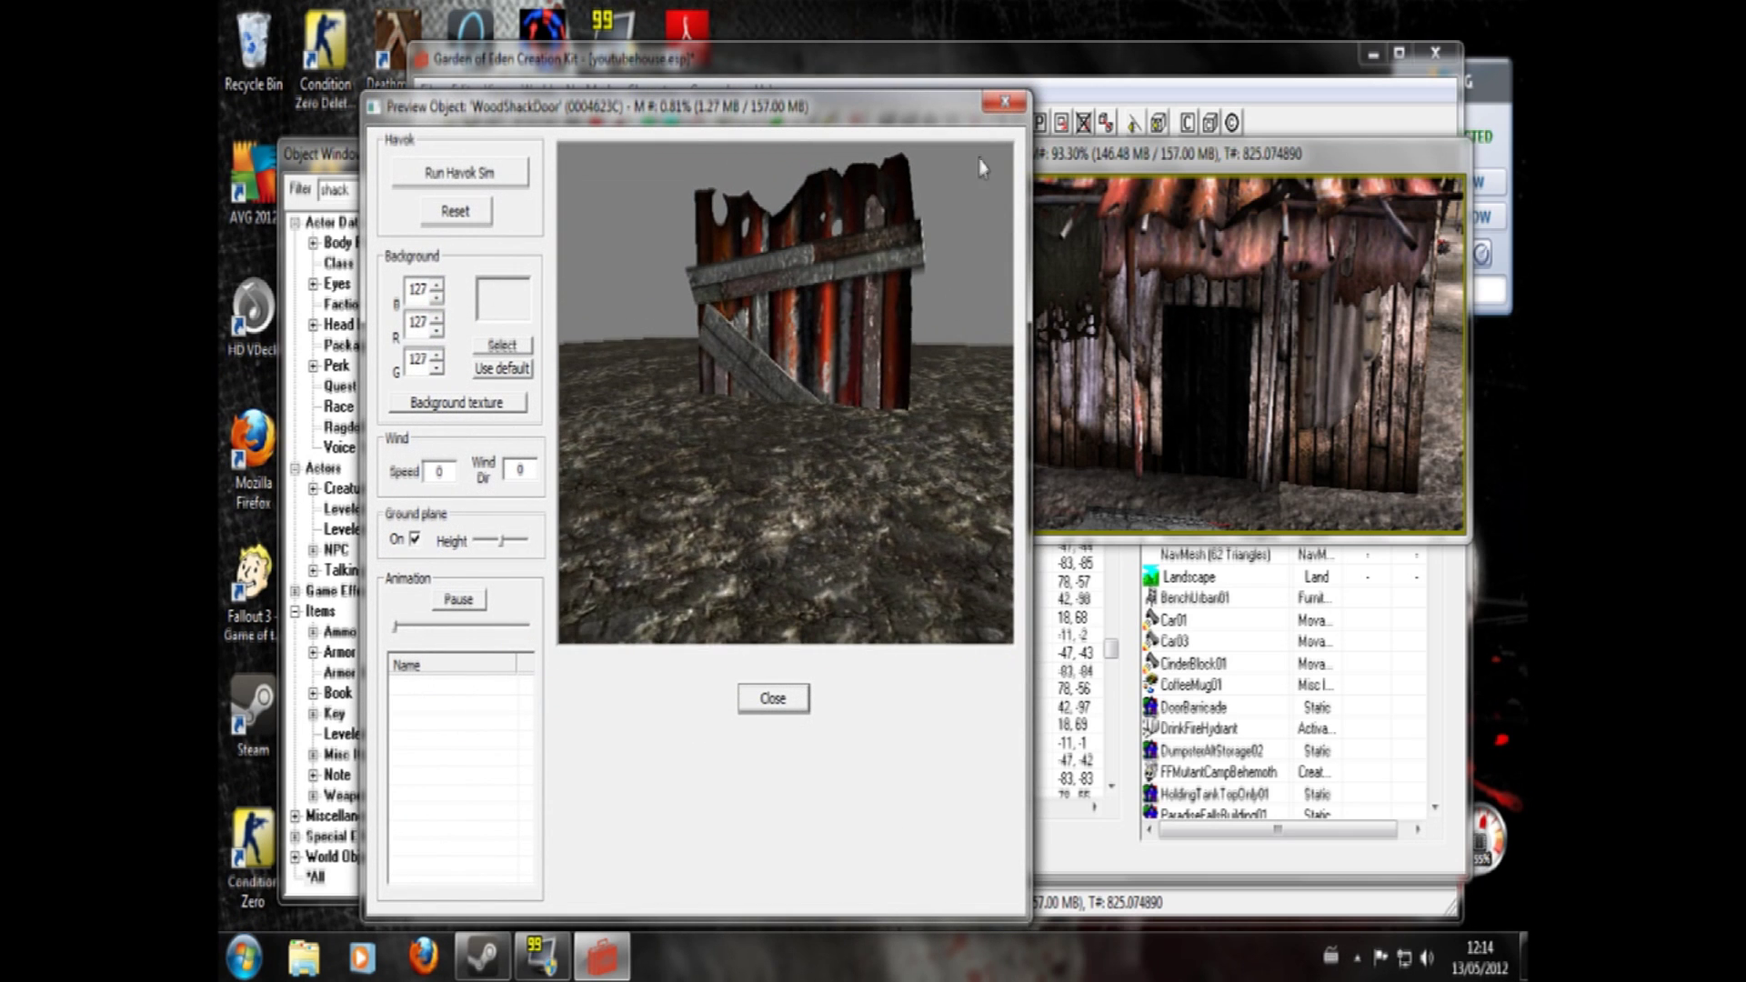
pyautogui.click(1005, 103)
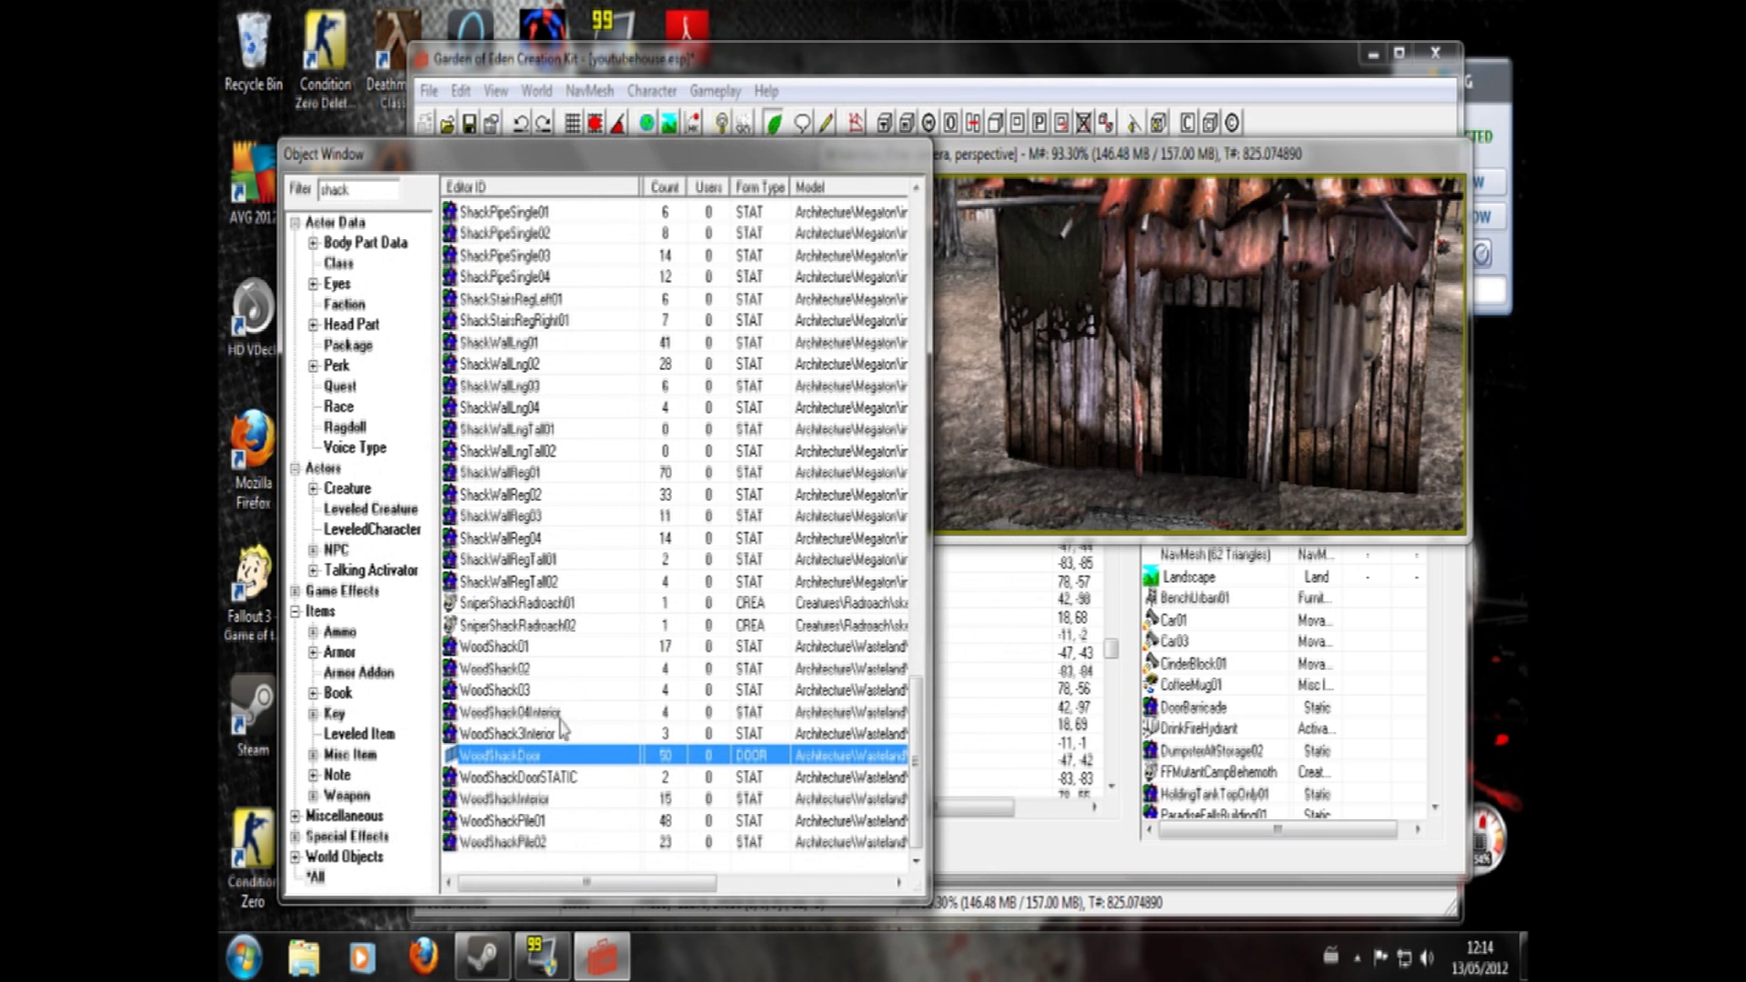
# - Preview the WoodShackDoorSTATIC model
pyautogui.rightClick(552, 780)
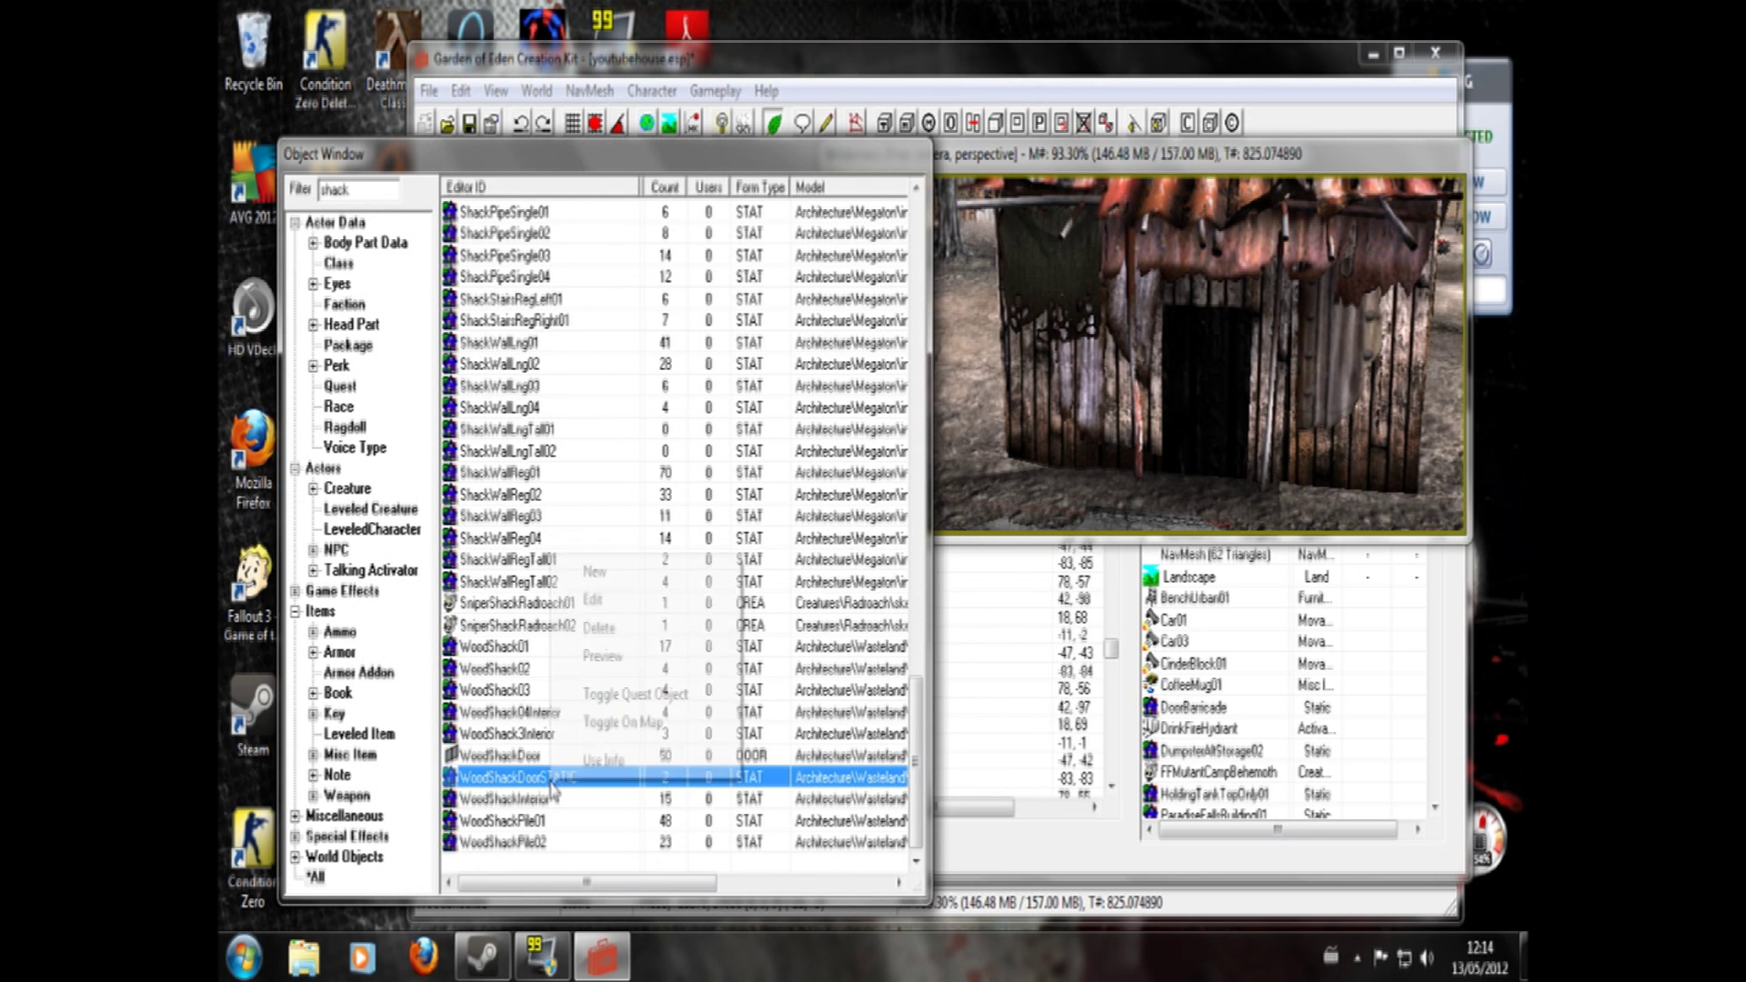
pyautogui.click(634, 660)
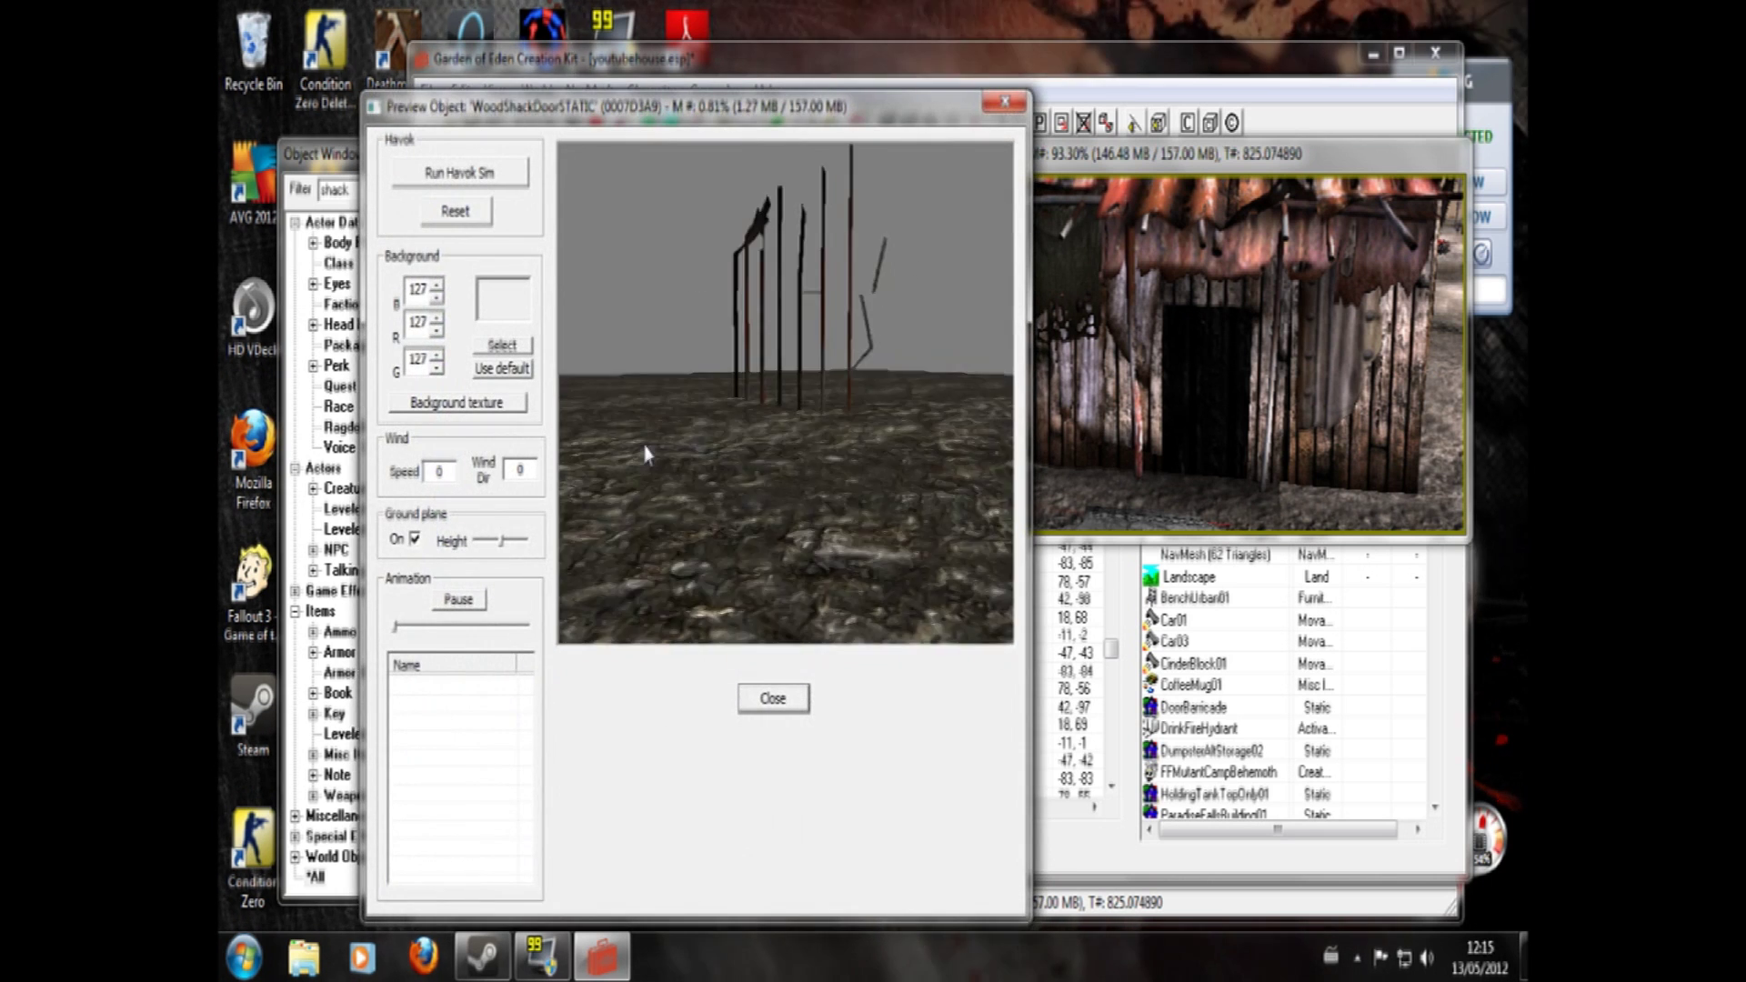
pyautogui.click(1004, 104)
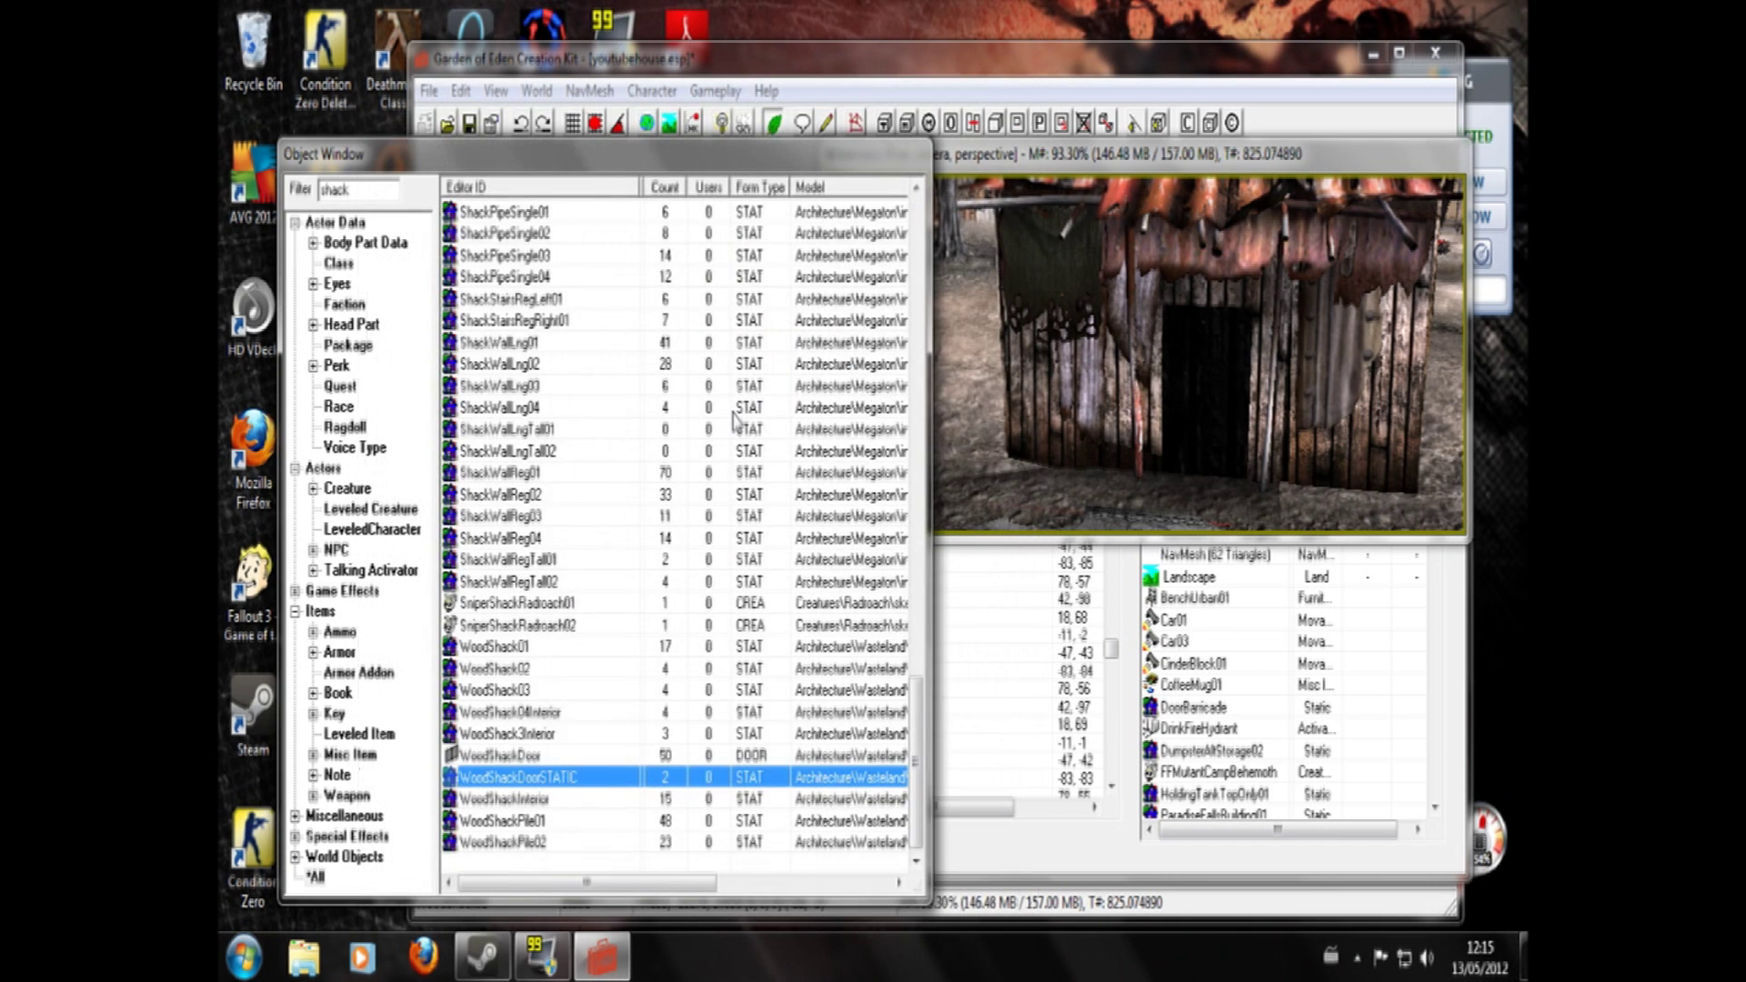
# - Find the RamshackleScrapDoor01 door among the filtered objects and preview its model
pyautogui.scroll(15, 735, 420)
pyautogui.scroll(10, 735, 420)
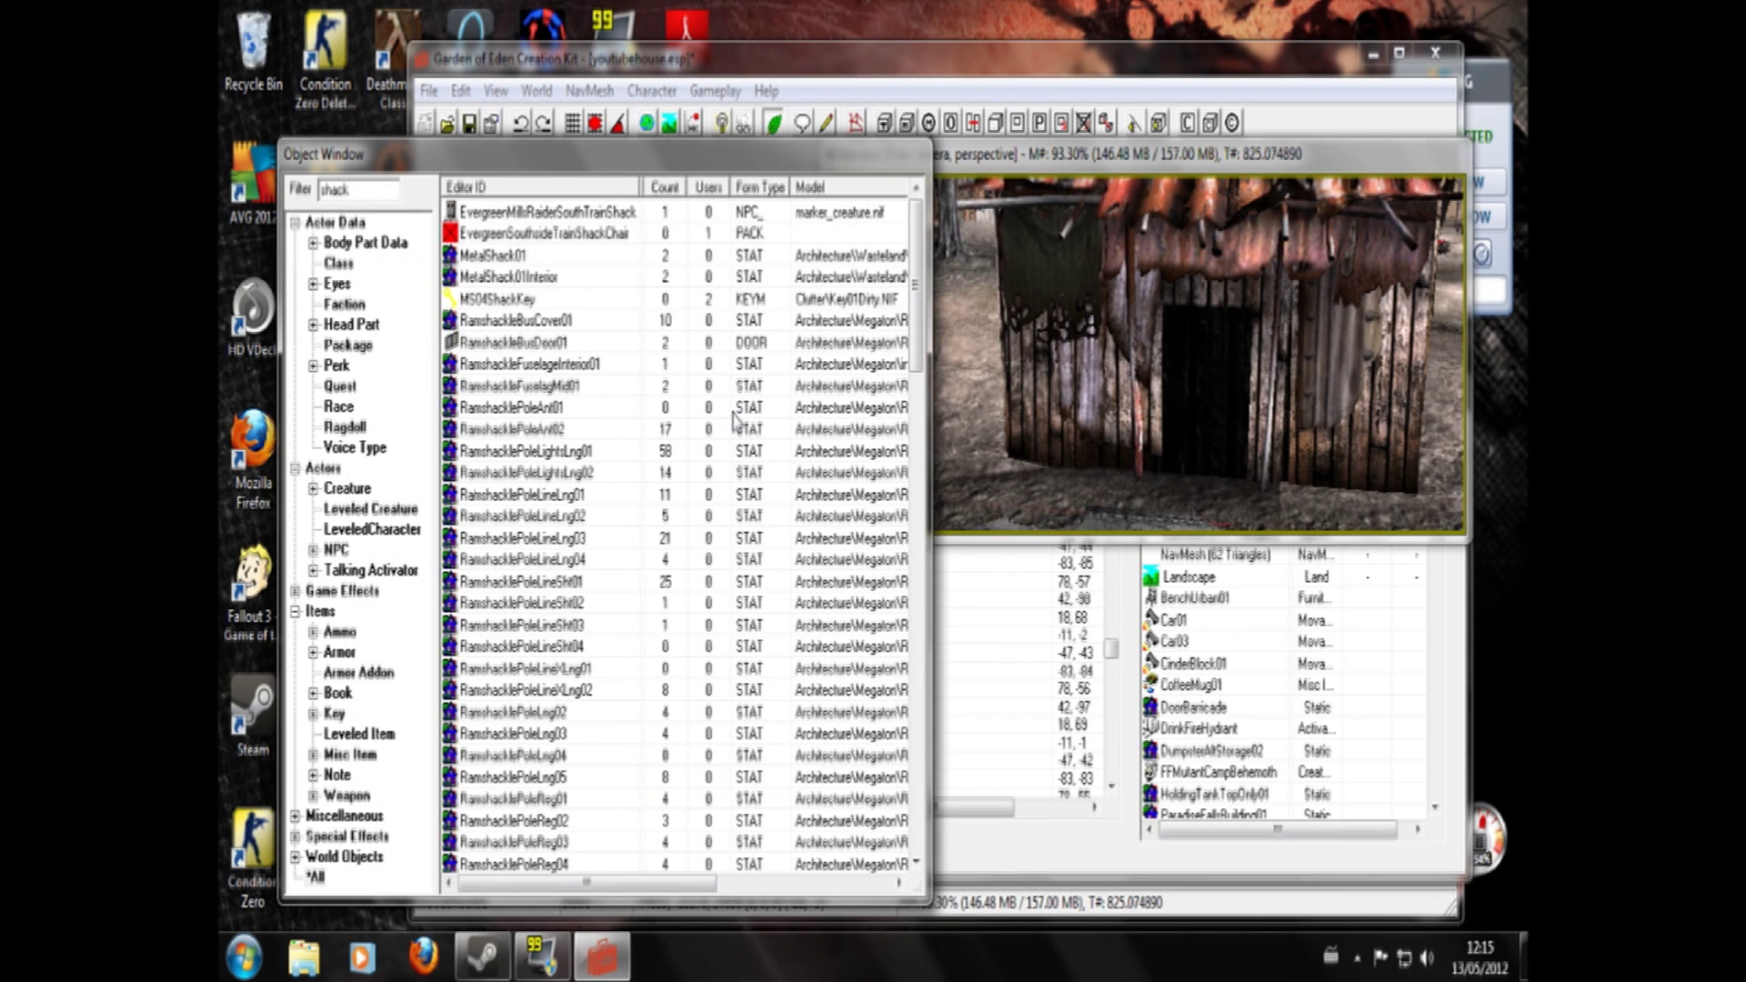
pyautogui.rightClick(541, 257)
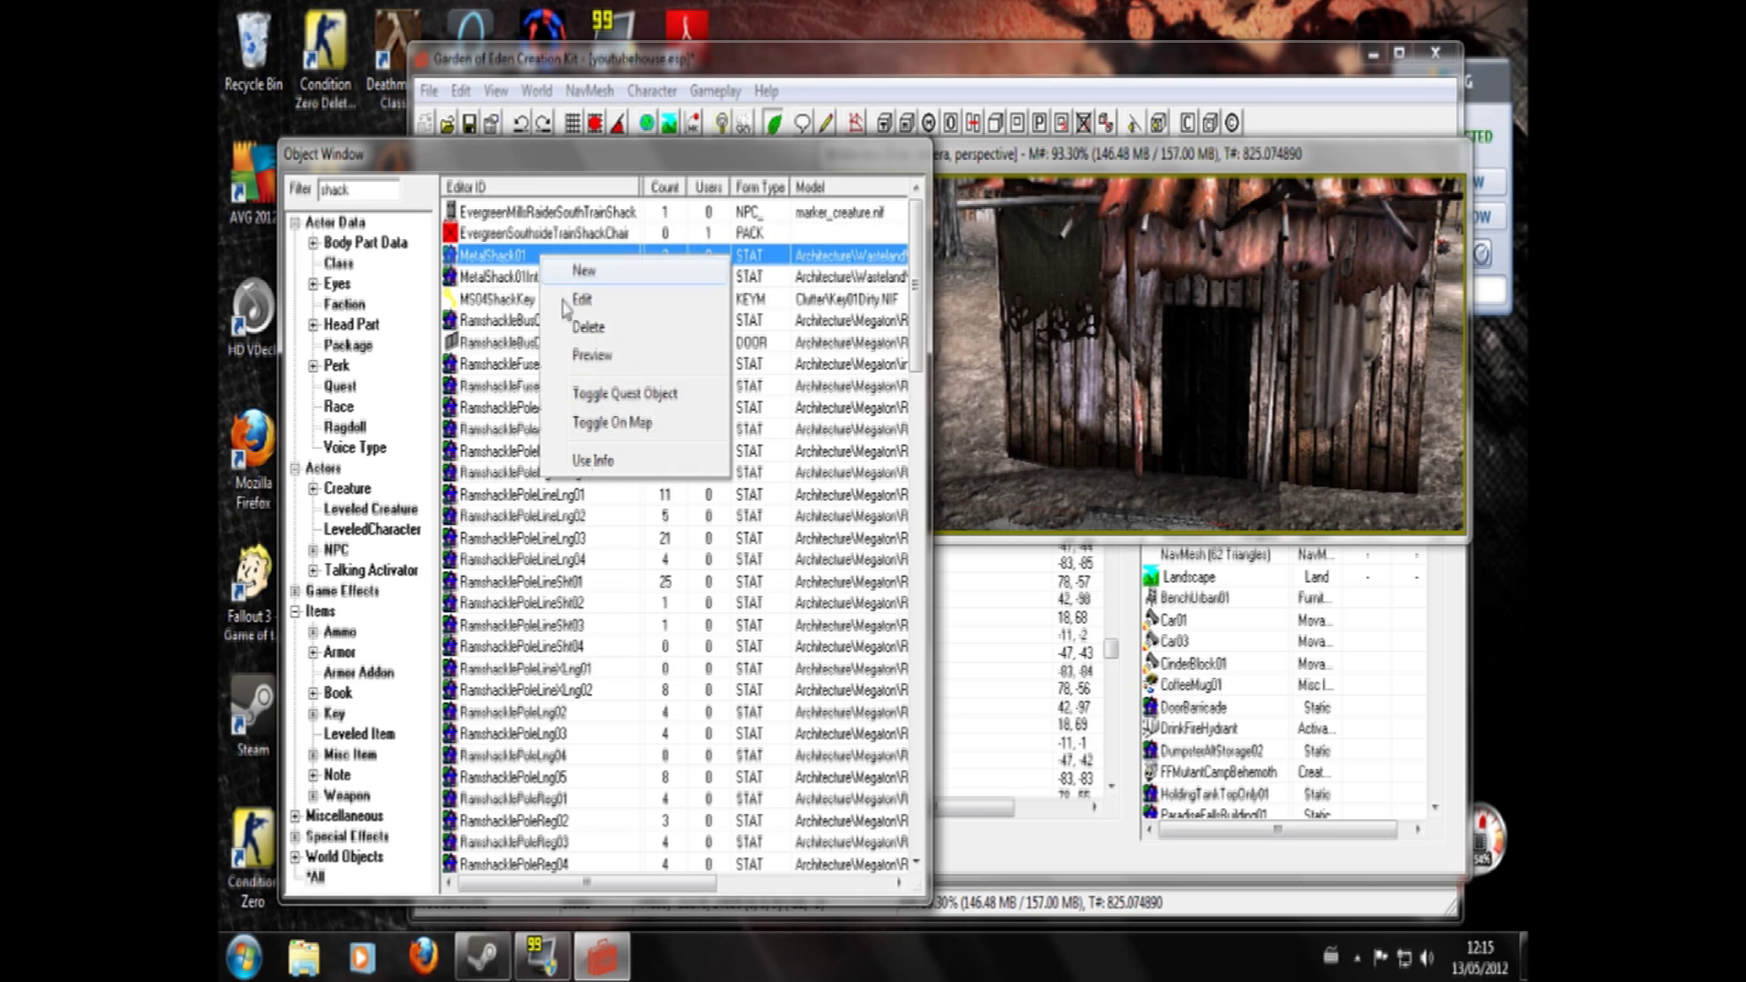
pyautogui.click(511, 278)
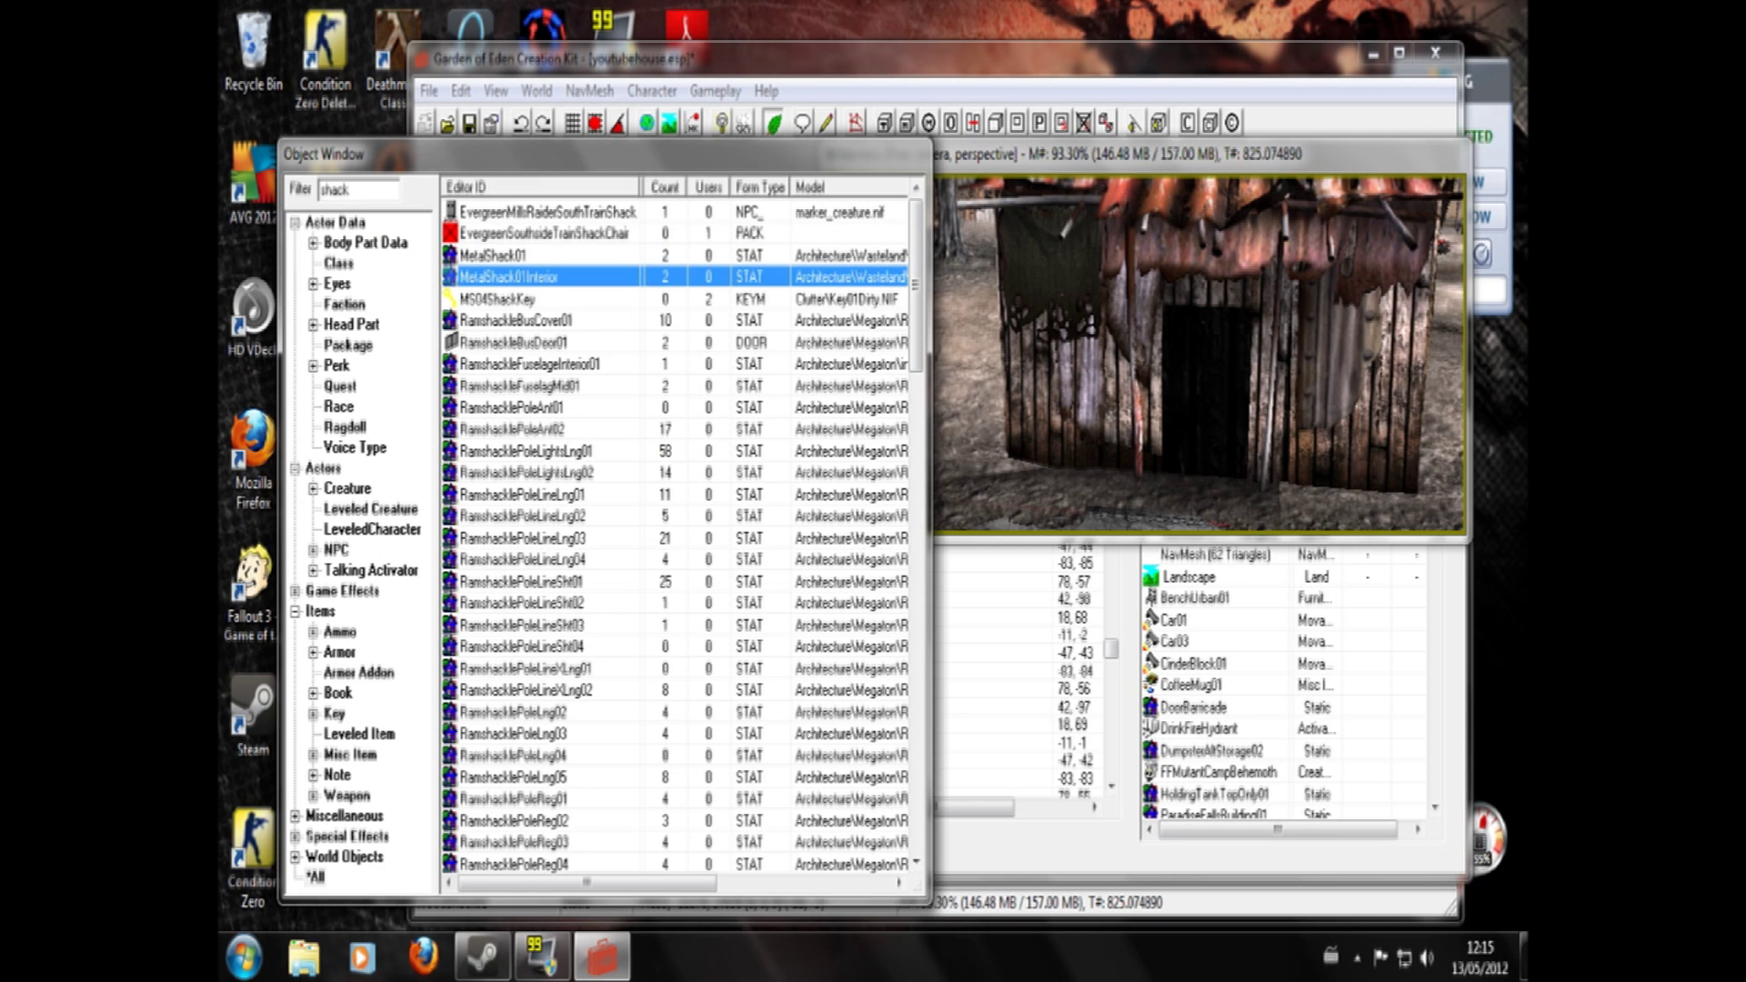
pyautogui.scroll(-5, 495, 459)
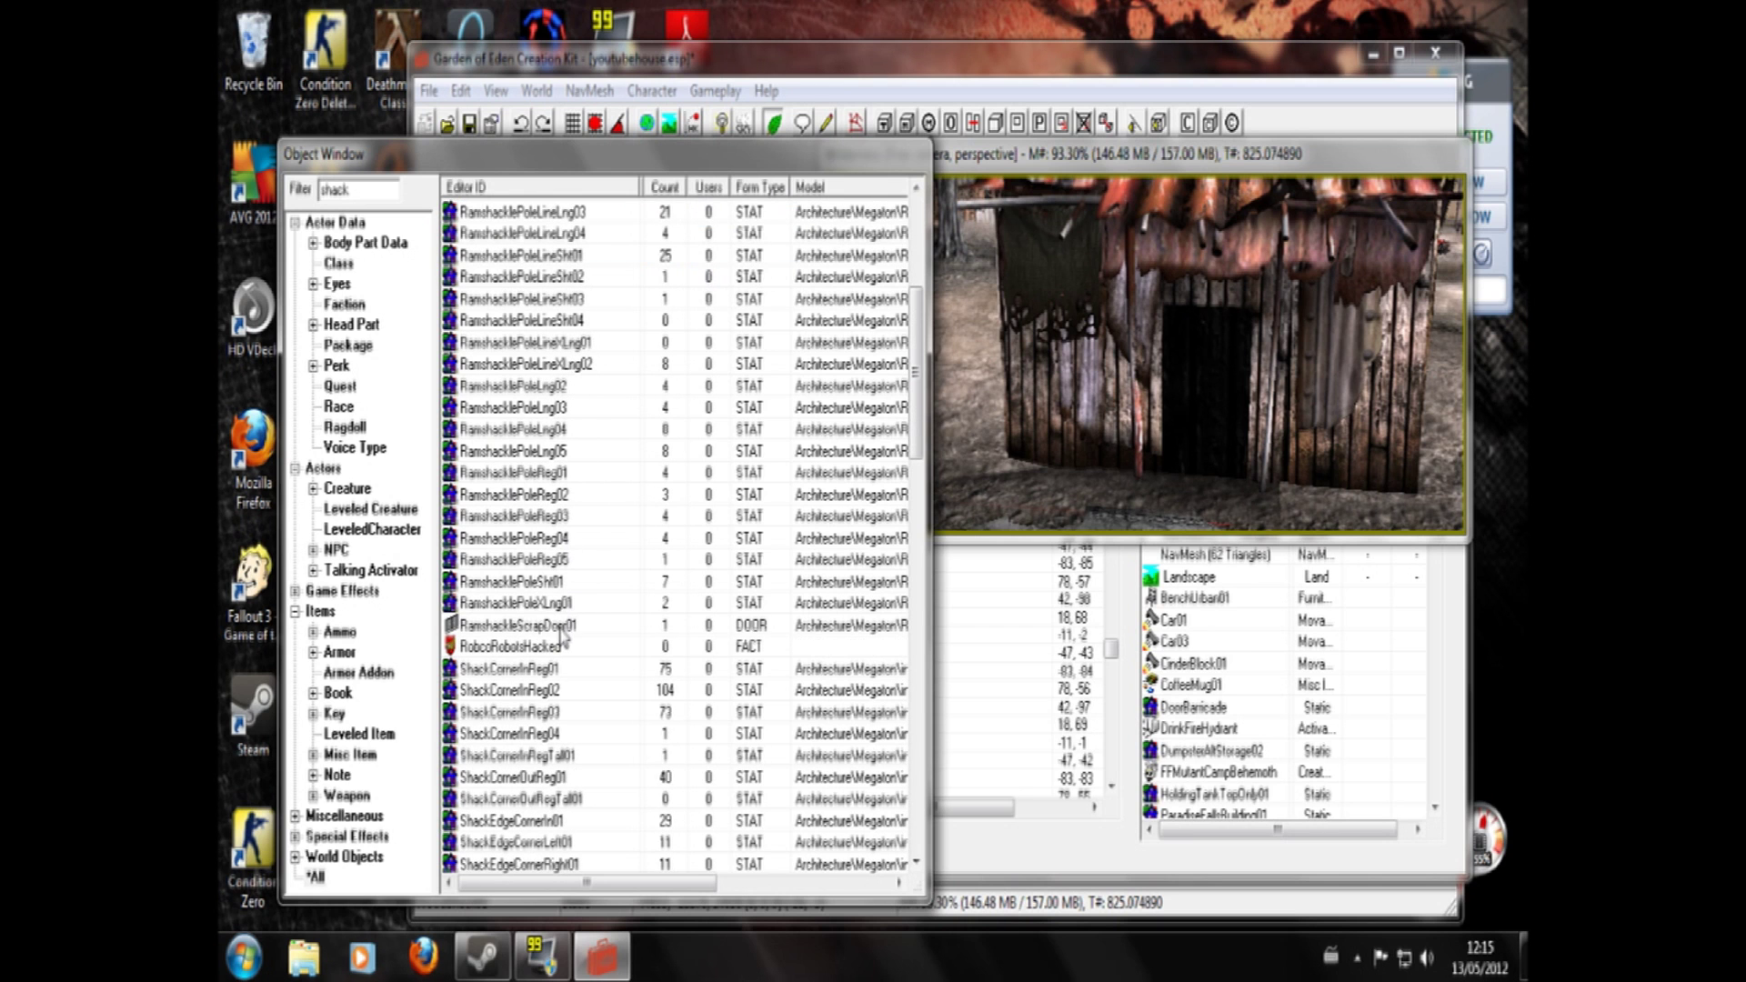
pyautogui.rightClick(562, 634)
pyautogui.click(616, 728)
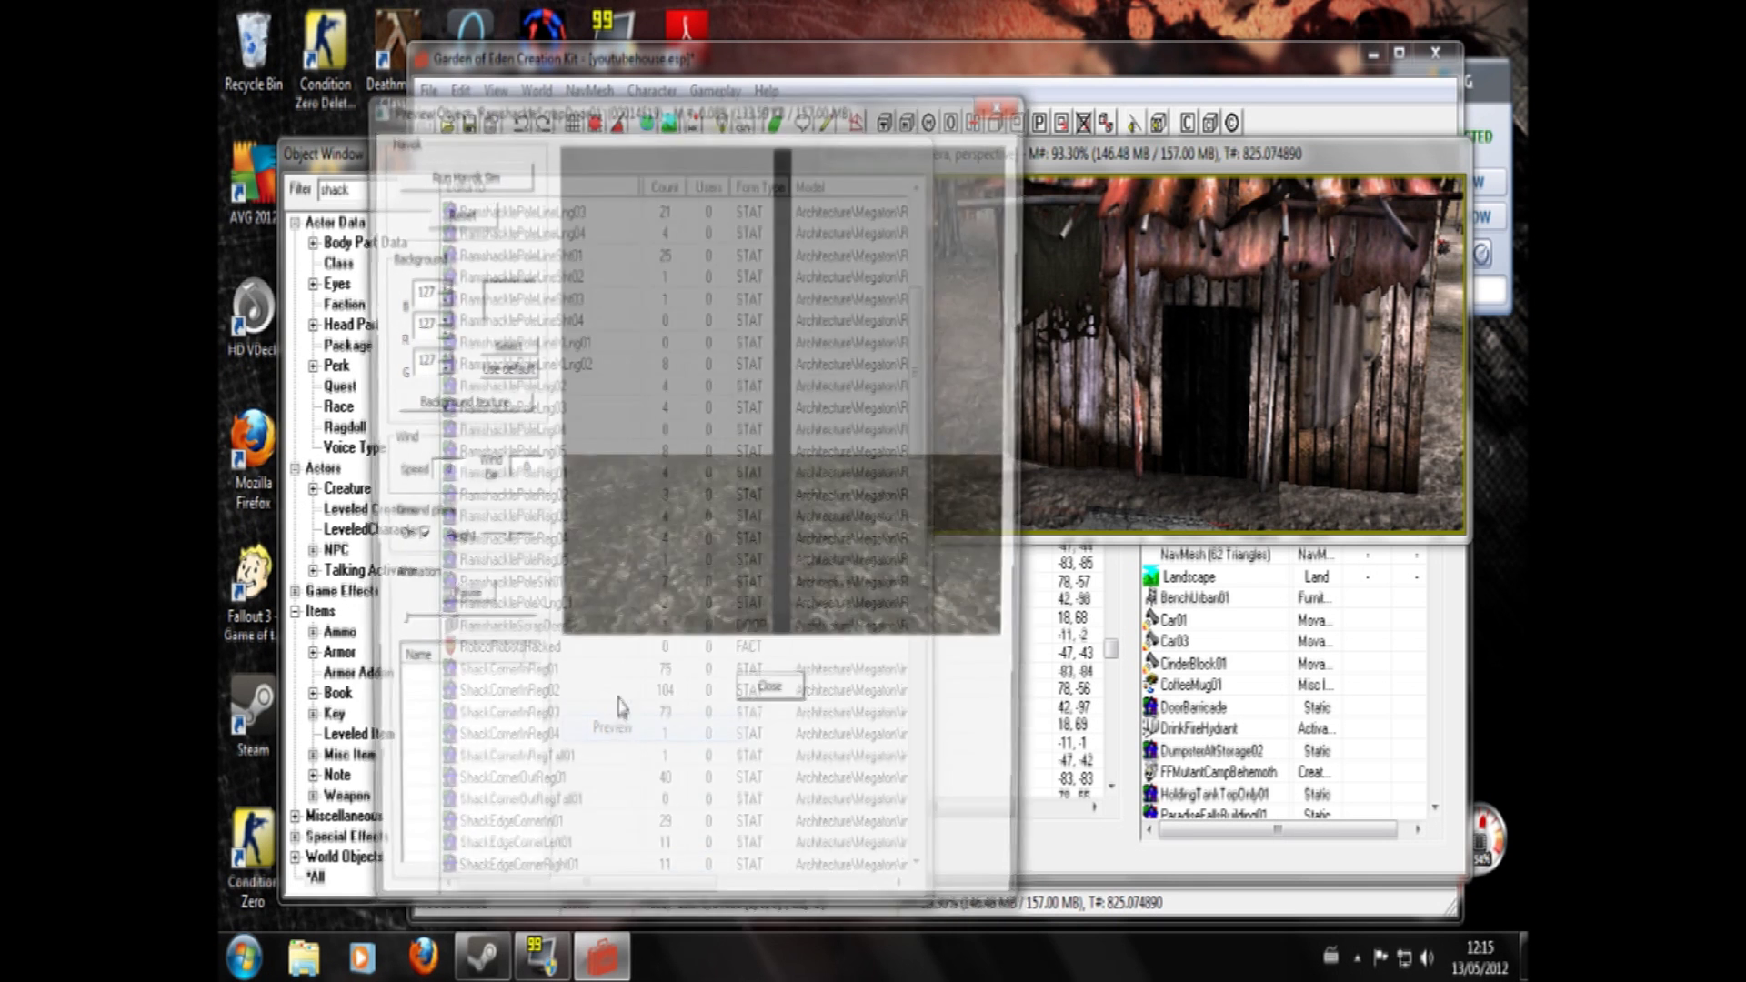
pyautogui.click(1000, 104)
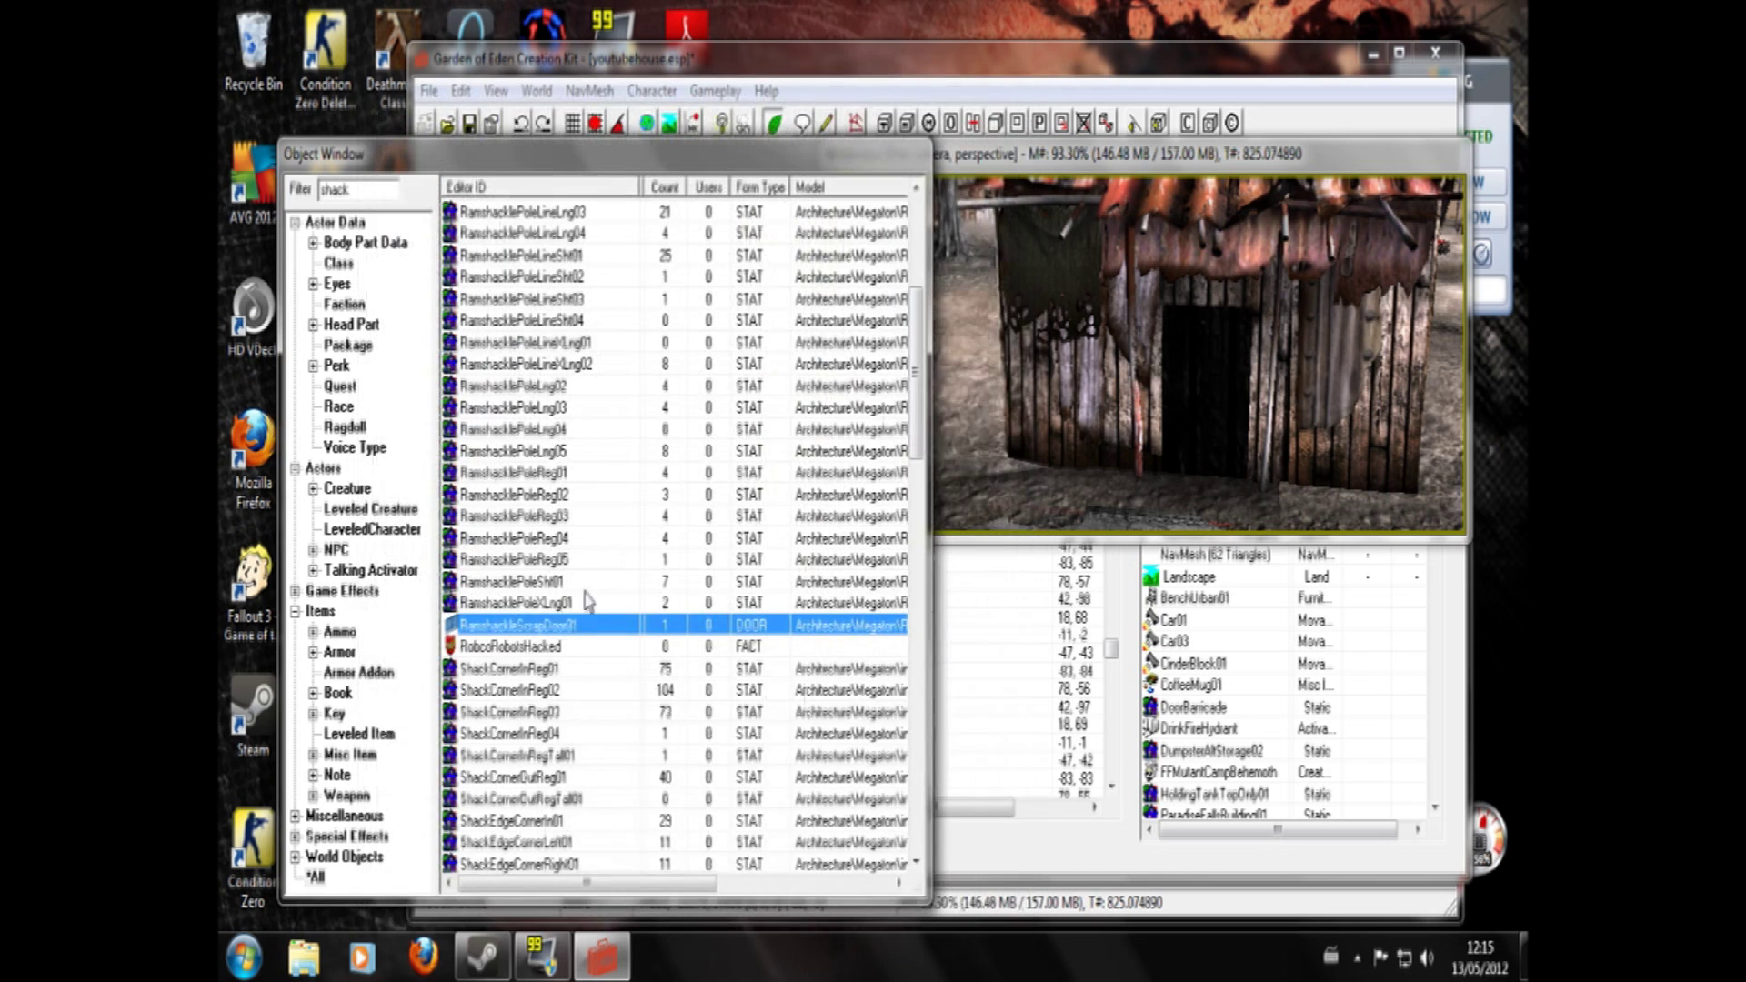
# - Place a RamshackleScrapDoor01 in front of the wood shack and rotate it parallel to the front wall
pyautogui.moveTo(491, 627); pyautogui.dragTo(674, 579)
pyautogui.moveTo(1169, 434); pyautogui.dragTo(1188, 420)
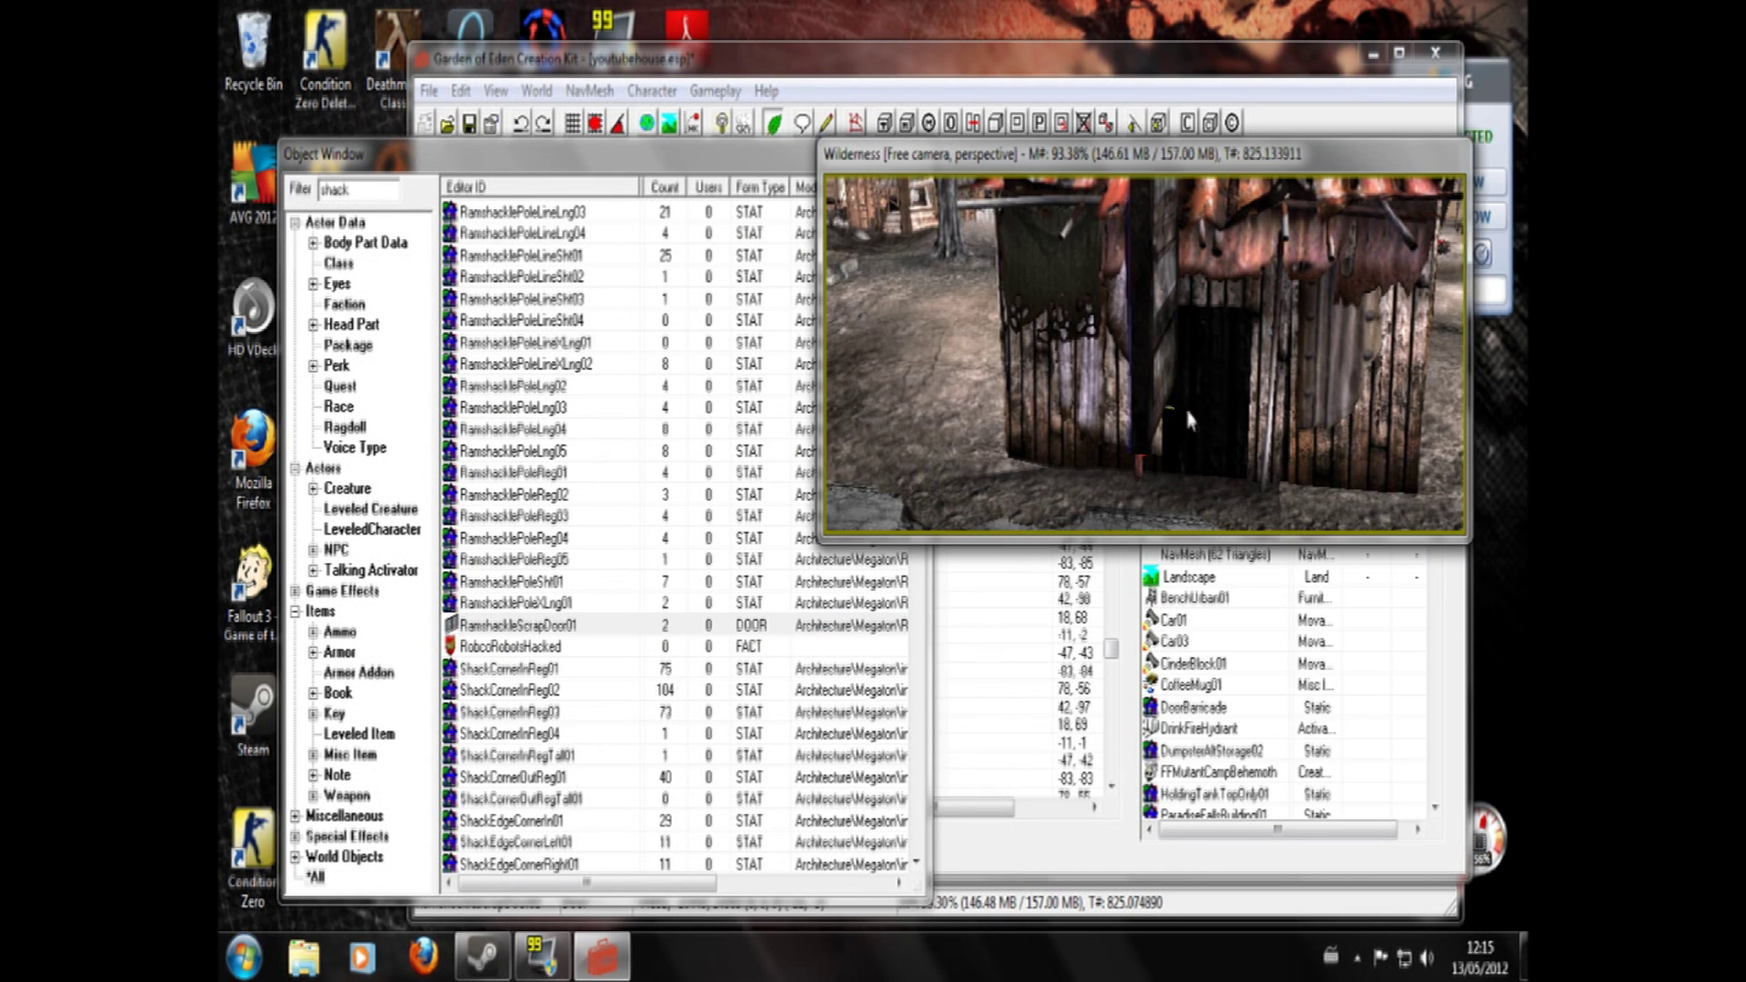
pyautogui.moveTo(1158, 357); pyautogui.dragTo(1197, 377, button='right')
pyautogui.moveTo(1197, 377); pyautogui.dragTo(1188, 378)
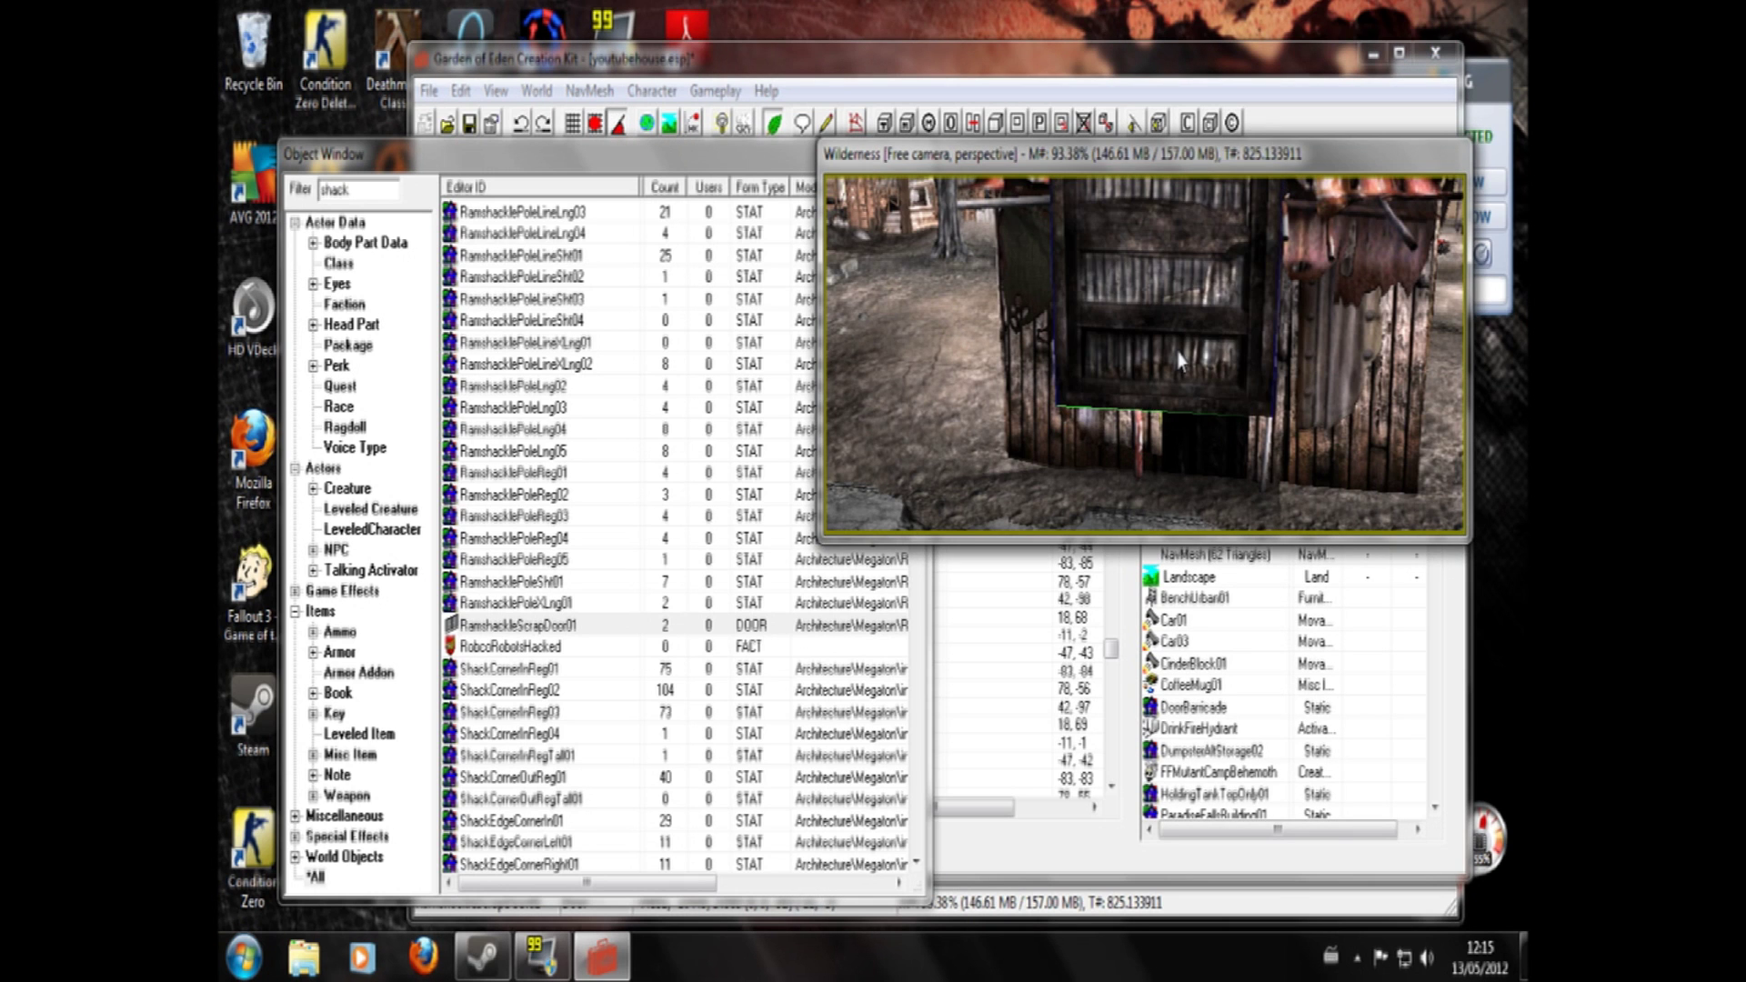
# - Move the scrap door into the shack's doorway and adjust its position to fit the opening
pyautogui.moveTo(1179, 361); pyautogui.dragTo(1182, 365)
pyautogui.moveTo(1157, 512); pyautogui.dragTo(1224, 310)
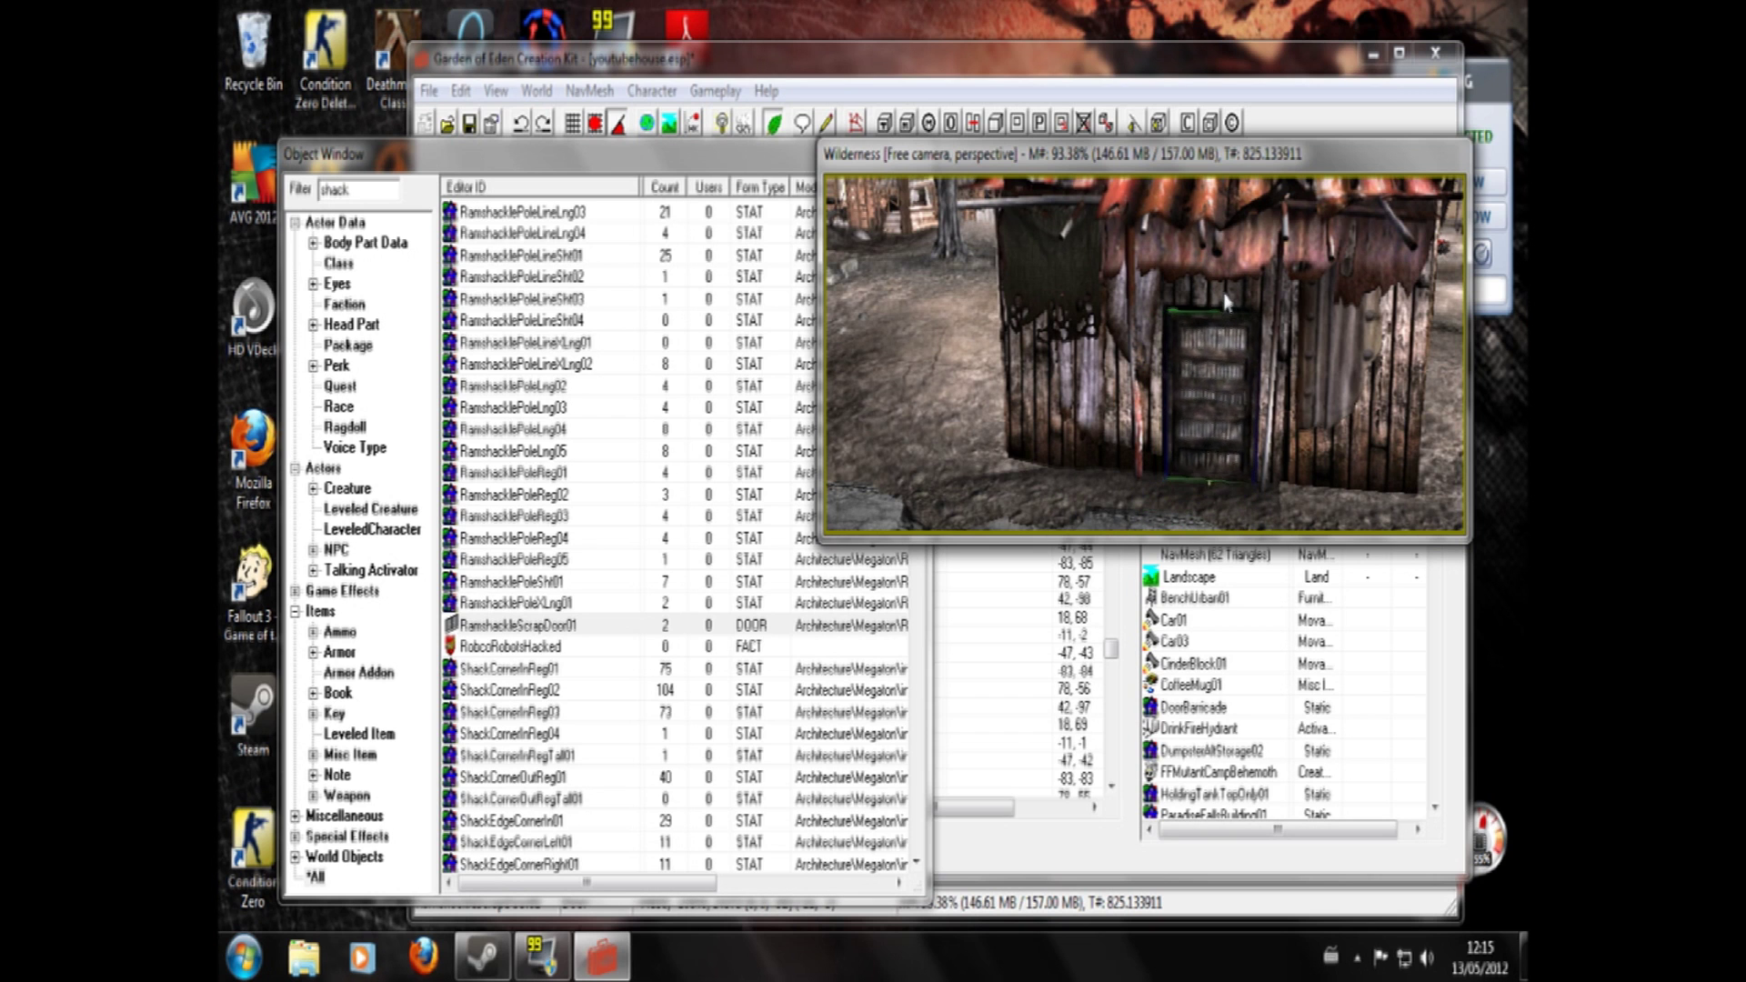
pyautogui.scroll(3, 1237, 381)
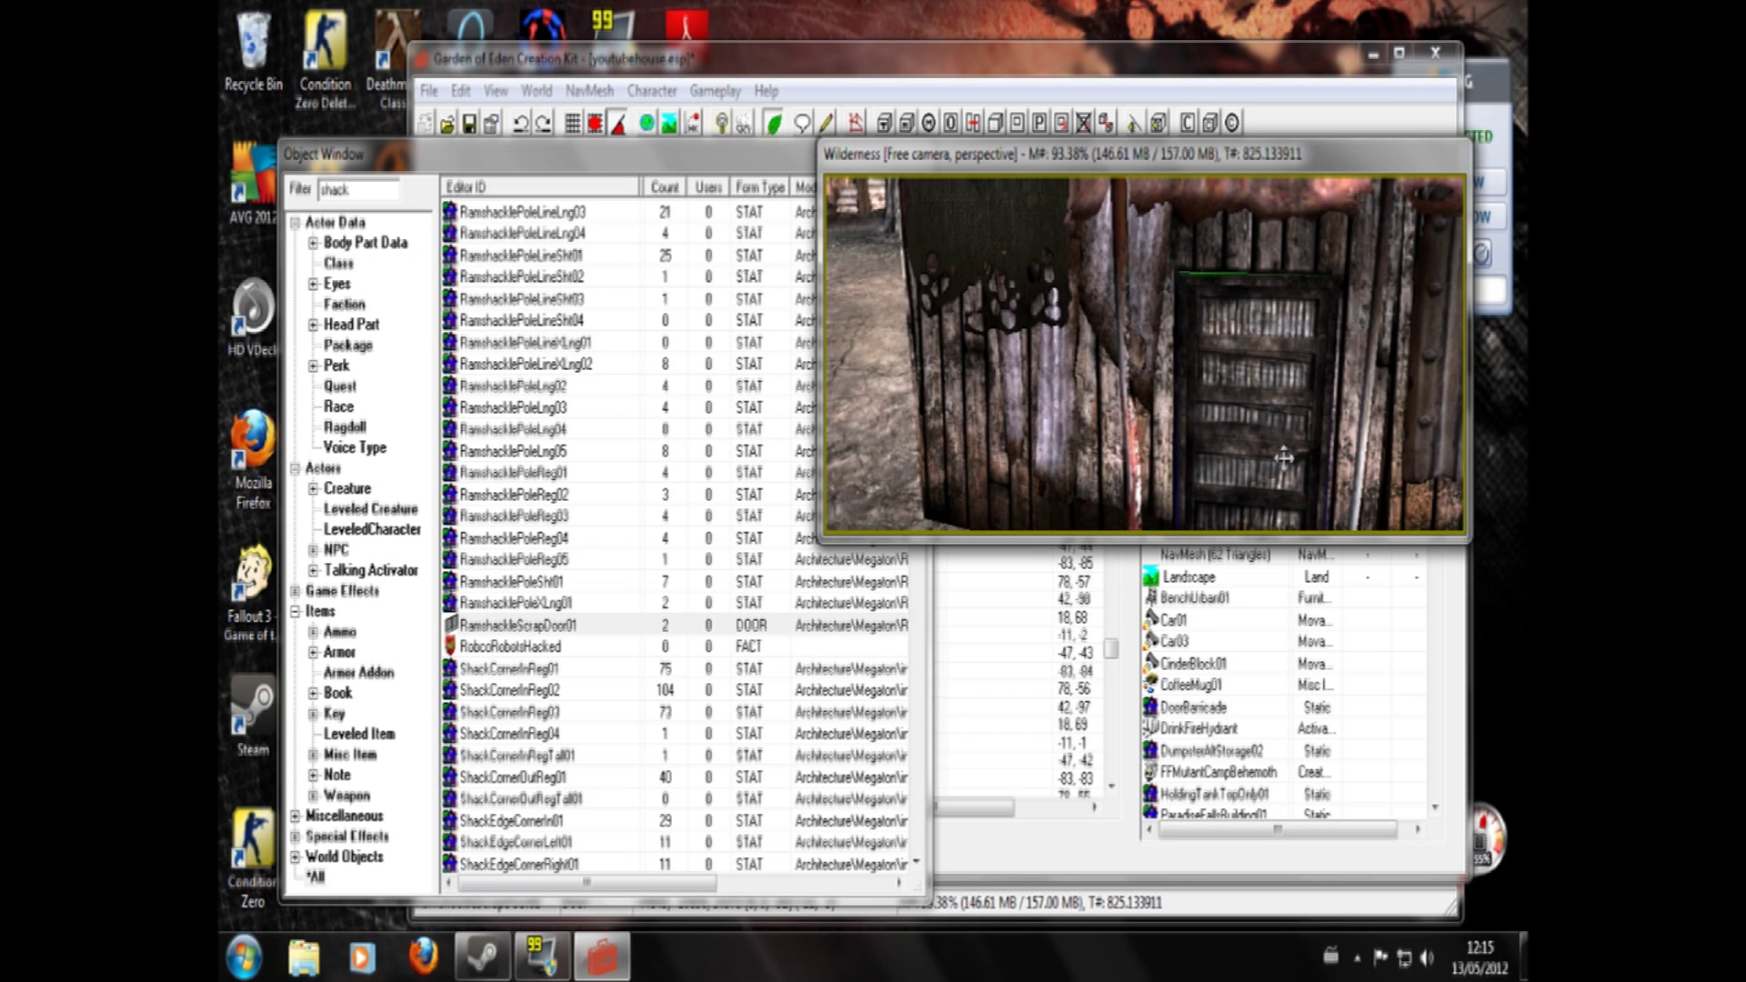
pyautogui.keyDown('shift'); pyautogui.moveTo(1284, 457); pyautogui.dragTo(1161, 438, button='middle'); pyautogui.keyUp('shift')
pyautogui.moveTo(1211, 436); pyautogui.dragTo(1223, 419)
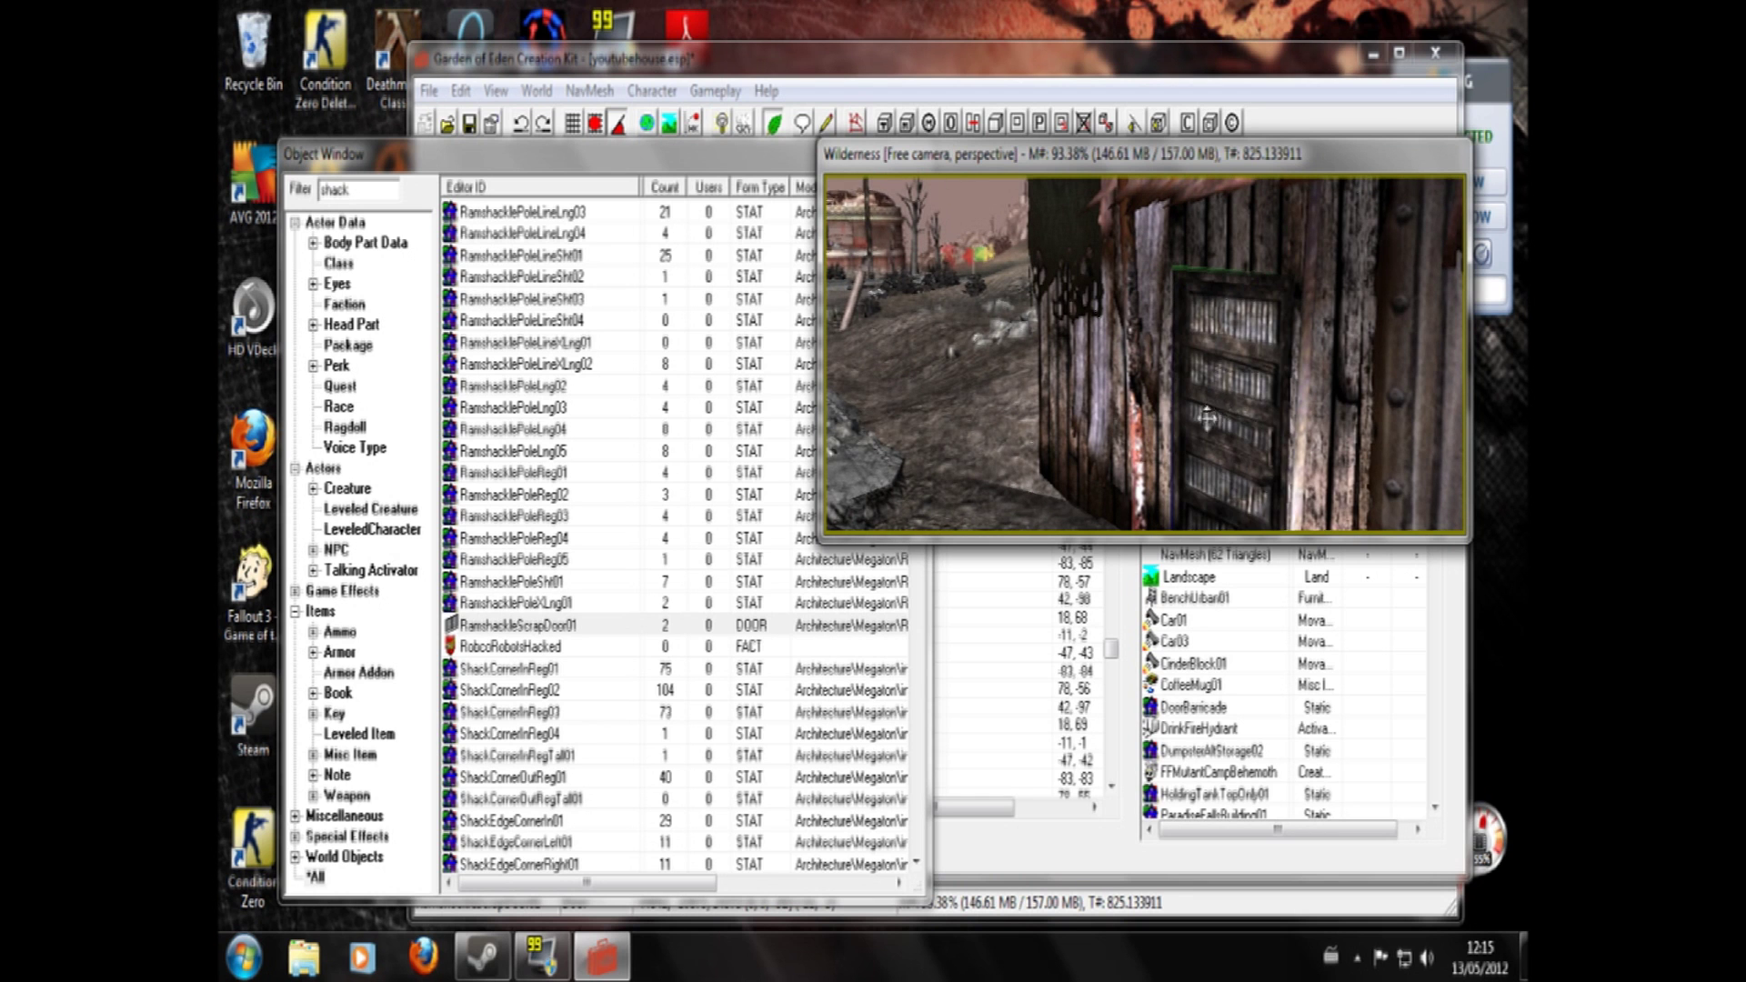
pyautogui.keyDown('shift'); pyautogui.moveTo(1207, 418); pyautogui.dragTo(1286, 383, button='middle'); pyautogui.keyUp('shift')
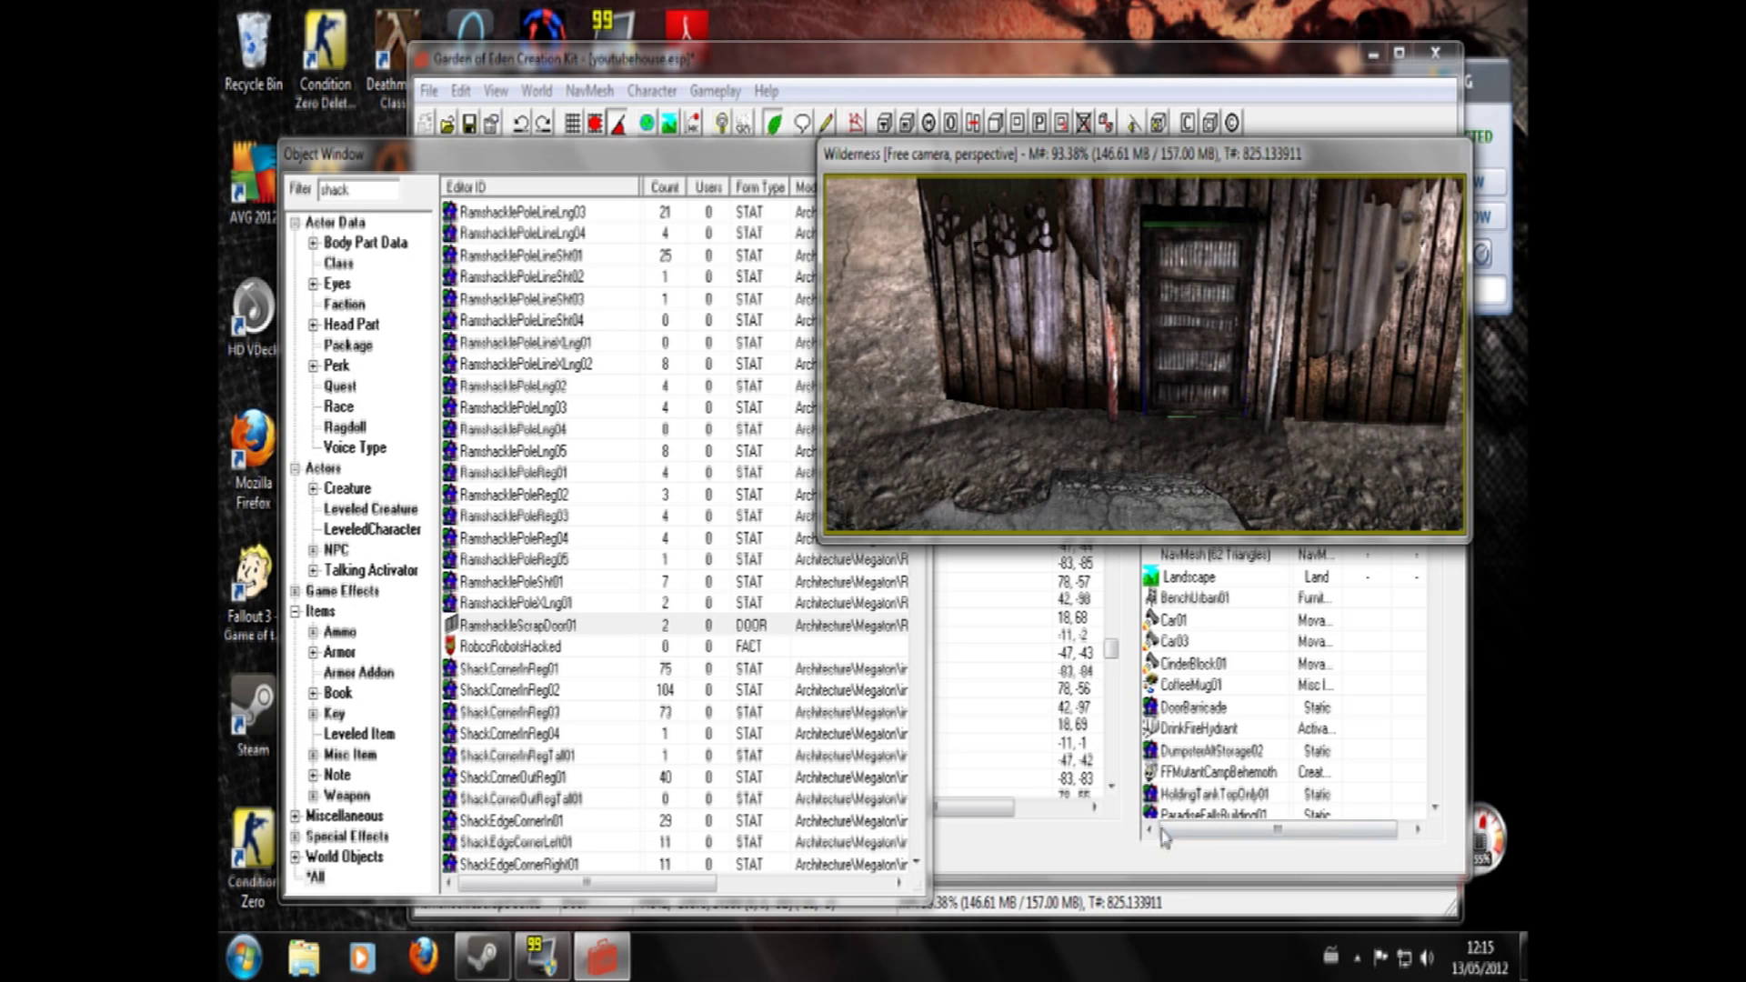
# - Enable the teleport option on the scrap door placed in the wood shack's doorway
pyautogui.doubleClick(1189, 275)
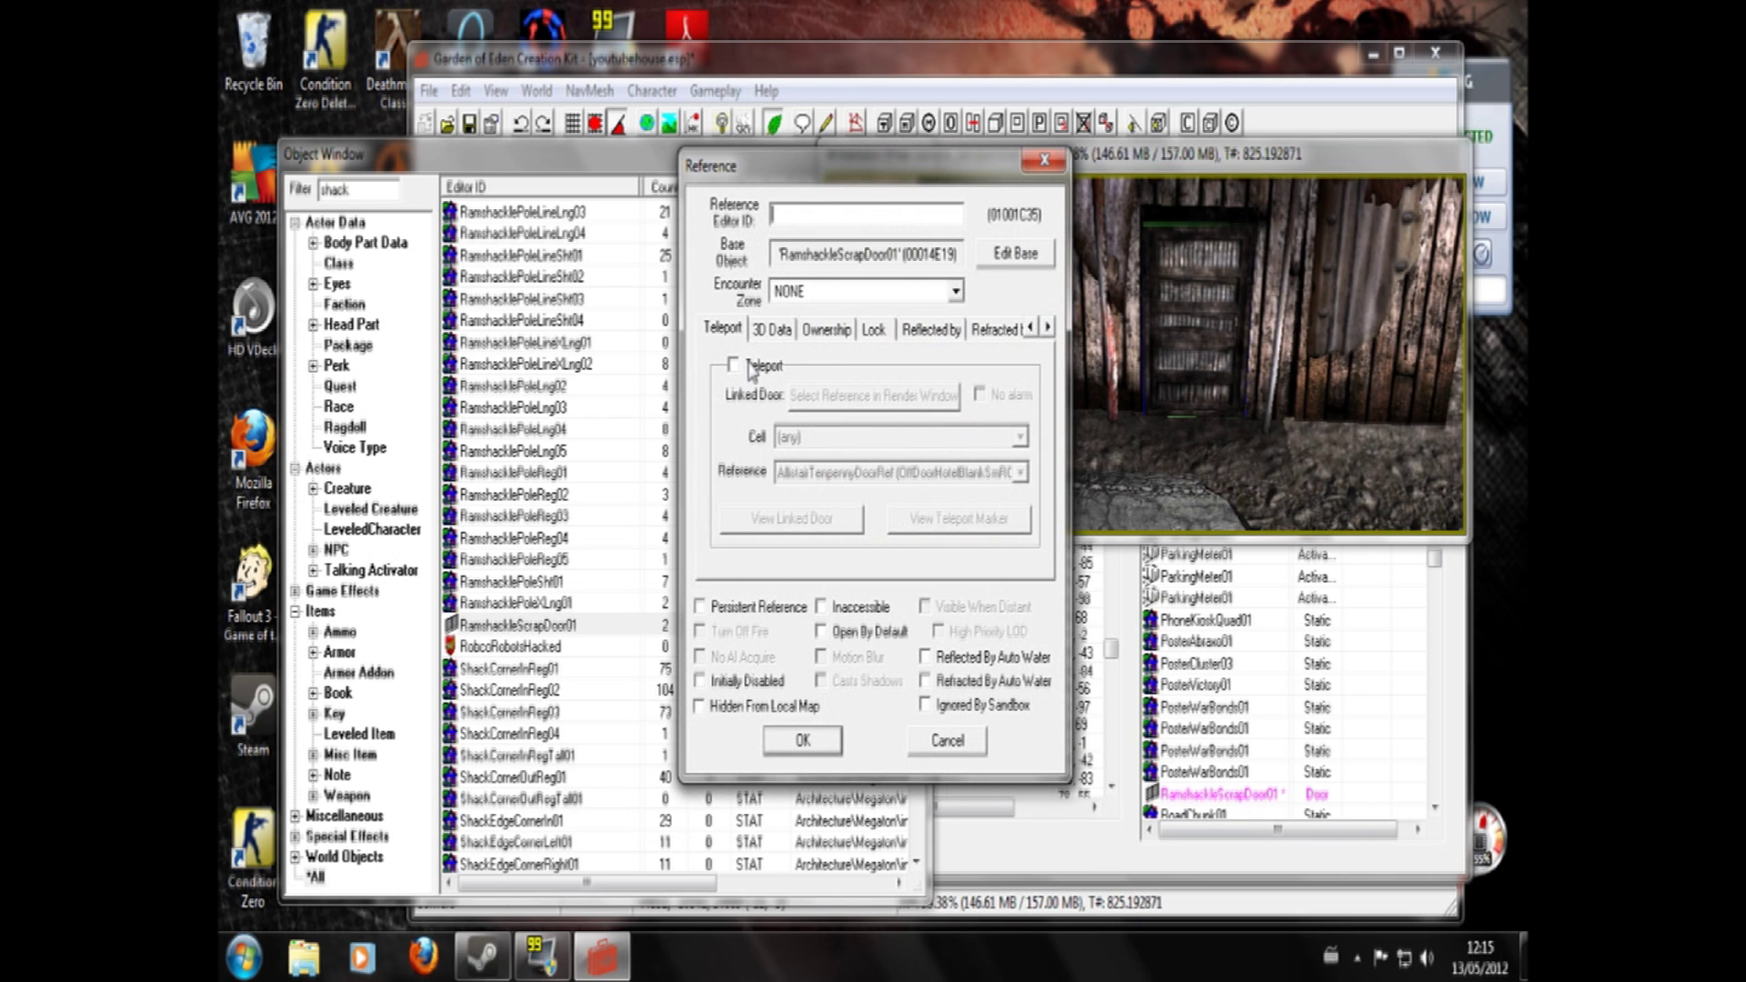
pyautogui.click(733, 366)
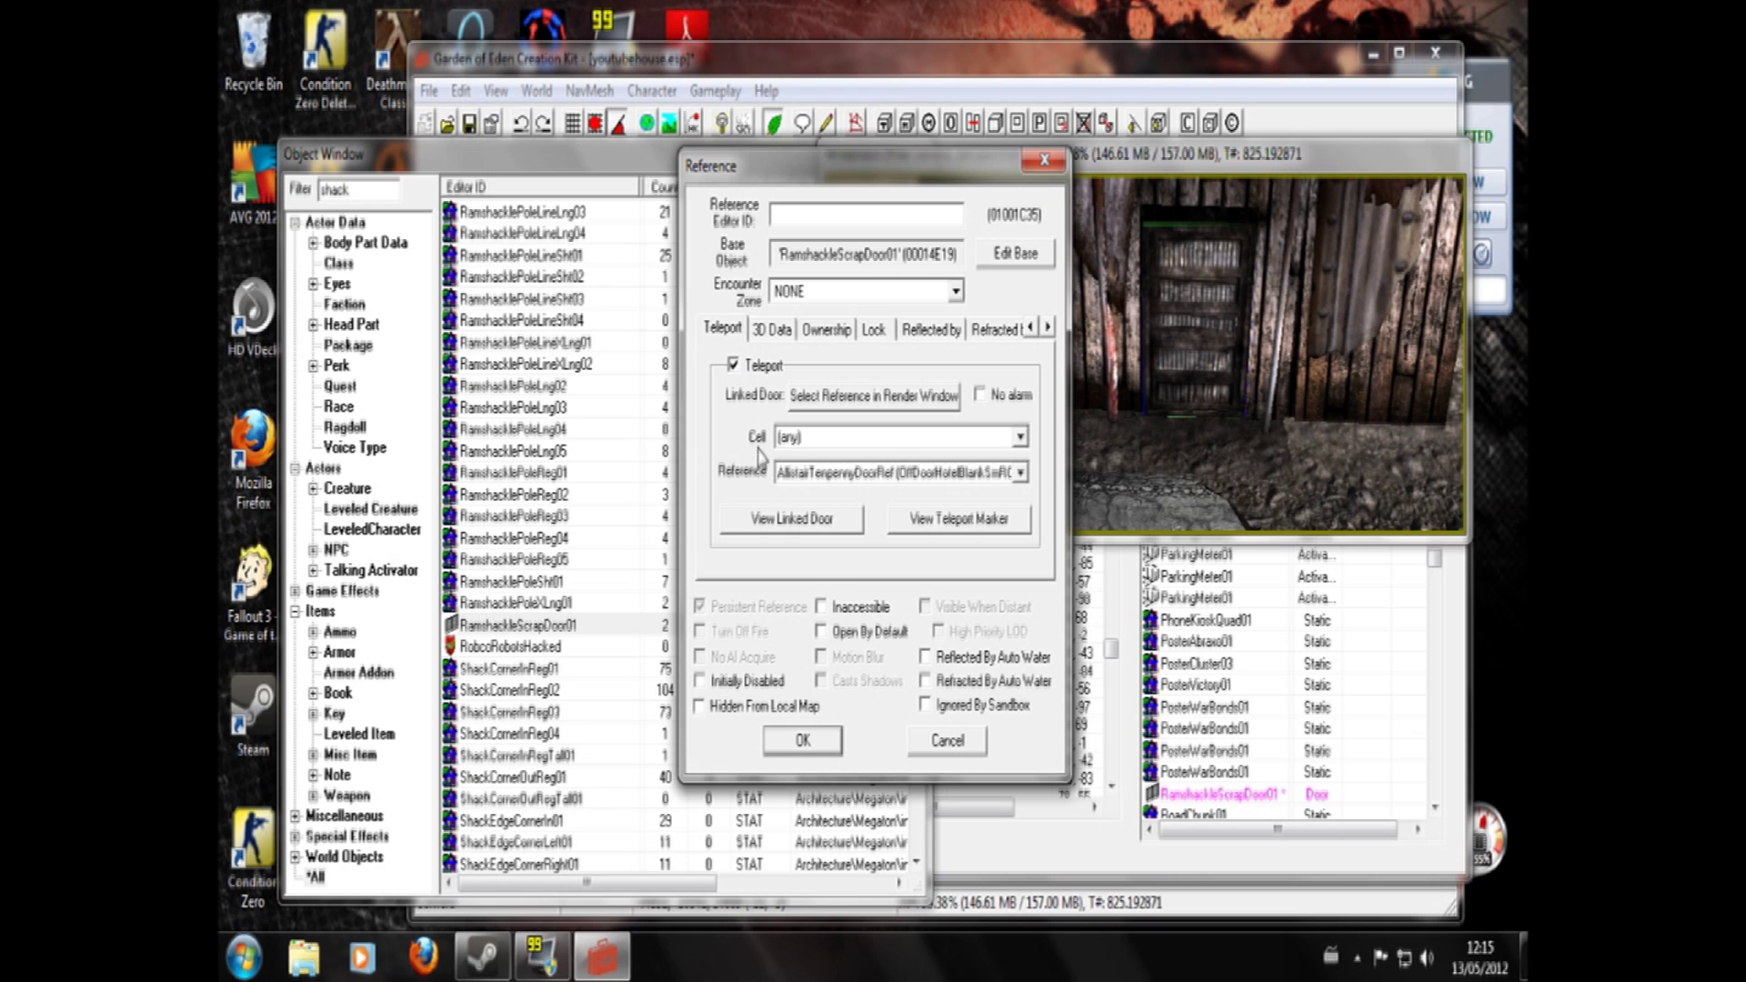
pyautogui.click(803, 741)
# - Load the Youtubehouse cell from the Interiors world space into the render view, ignoring the assertion error
pyautogui.click(1033, 869)
pyautogui.click(1112, 438)
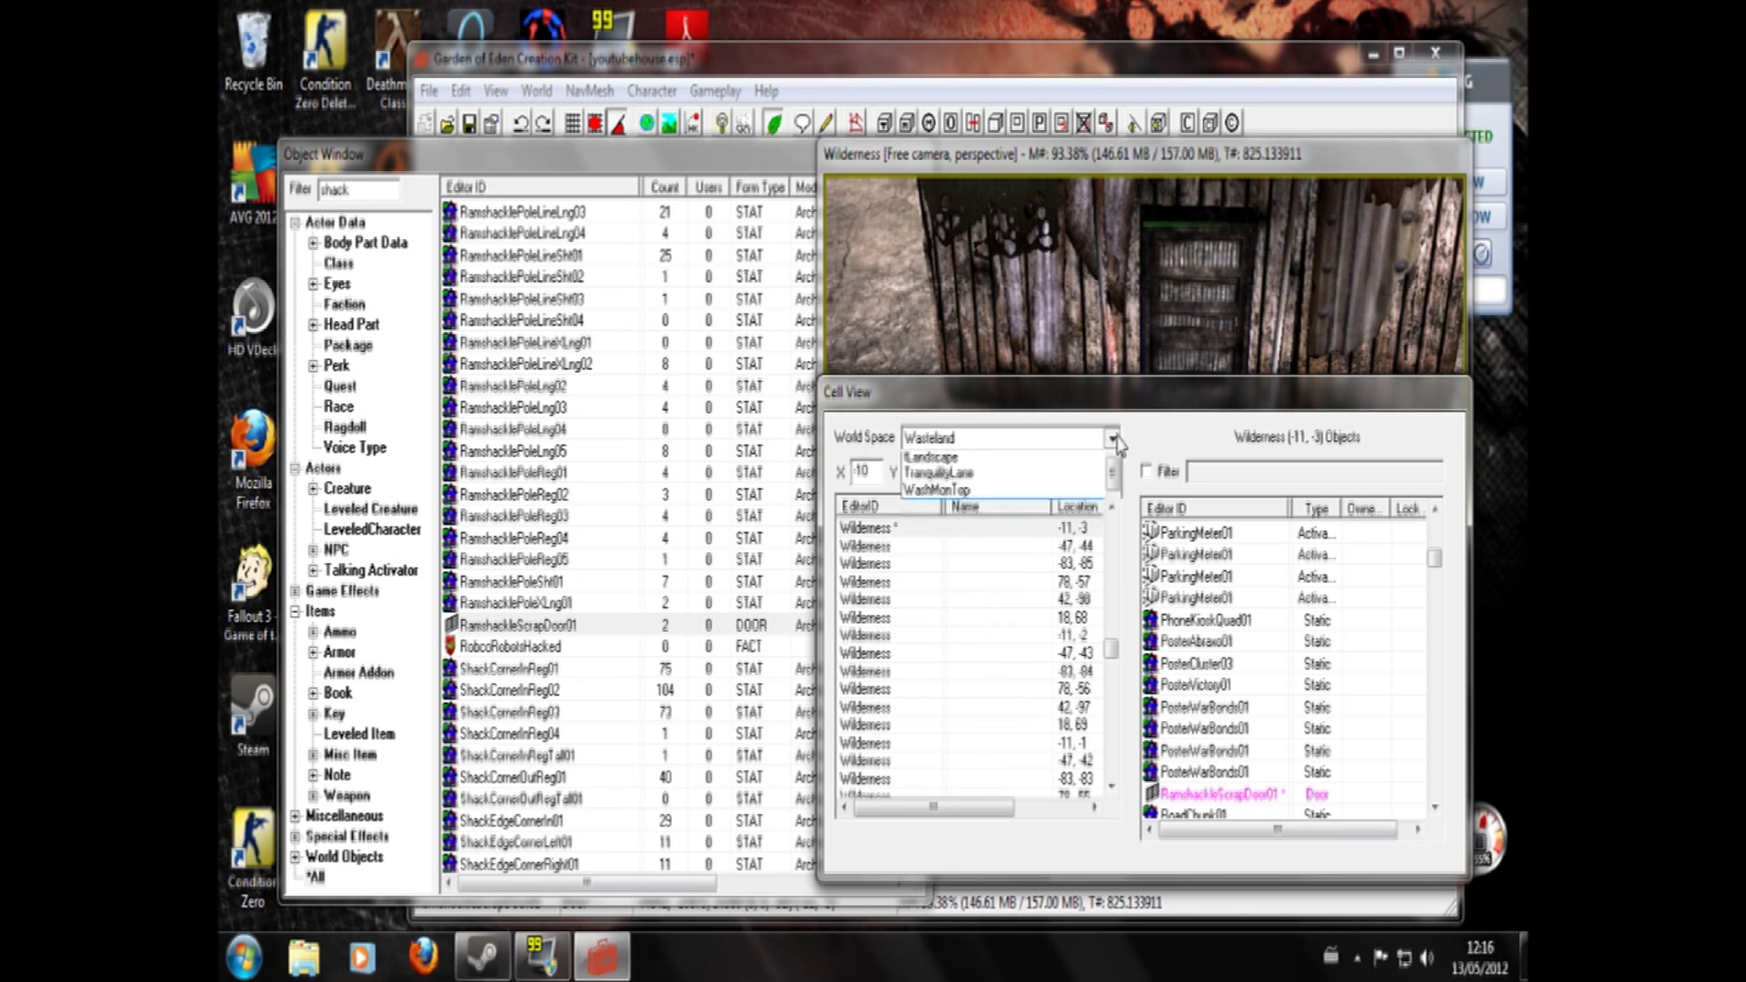
pyautogui.scroll(8, 1014, 465)
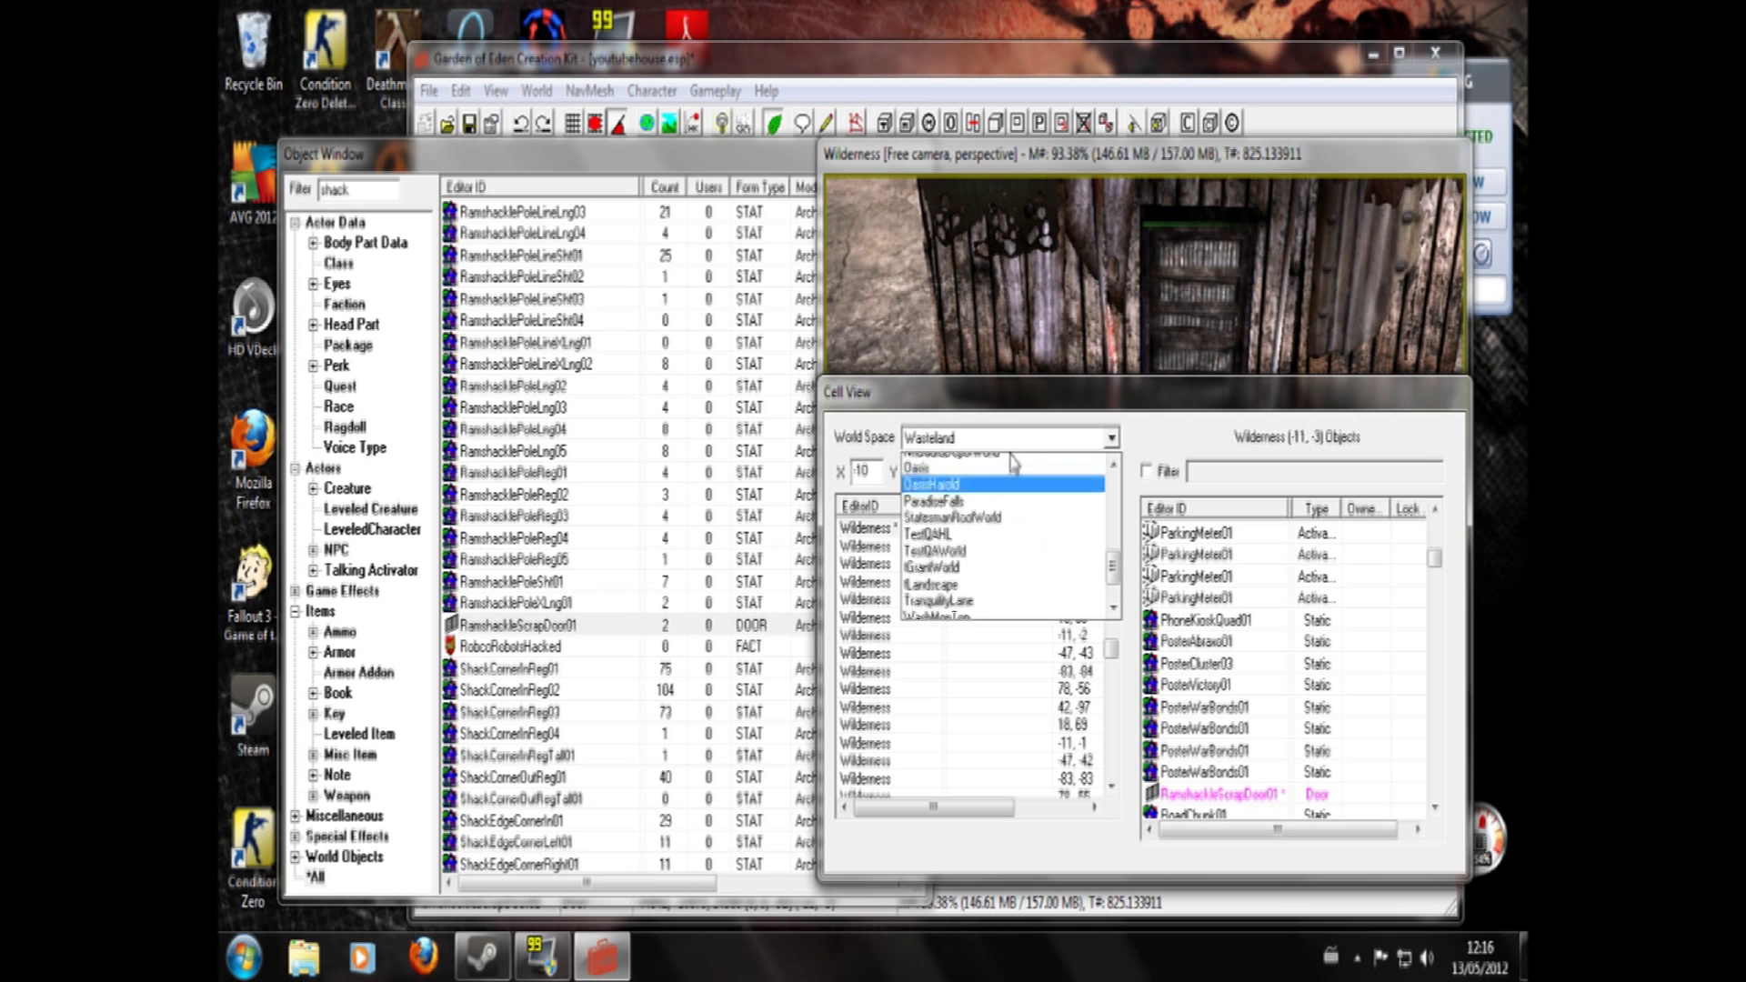
pyautogui.click(1014, 462)
pyautogui.click(982, 599)
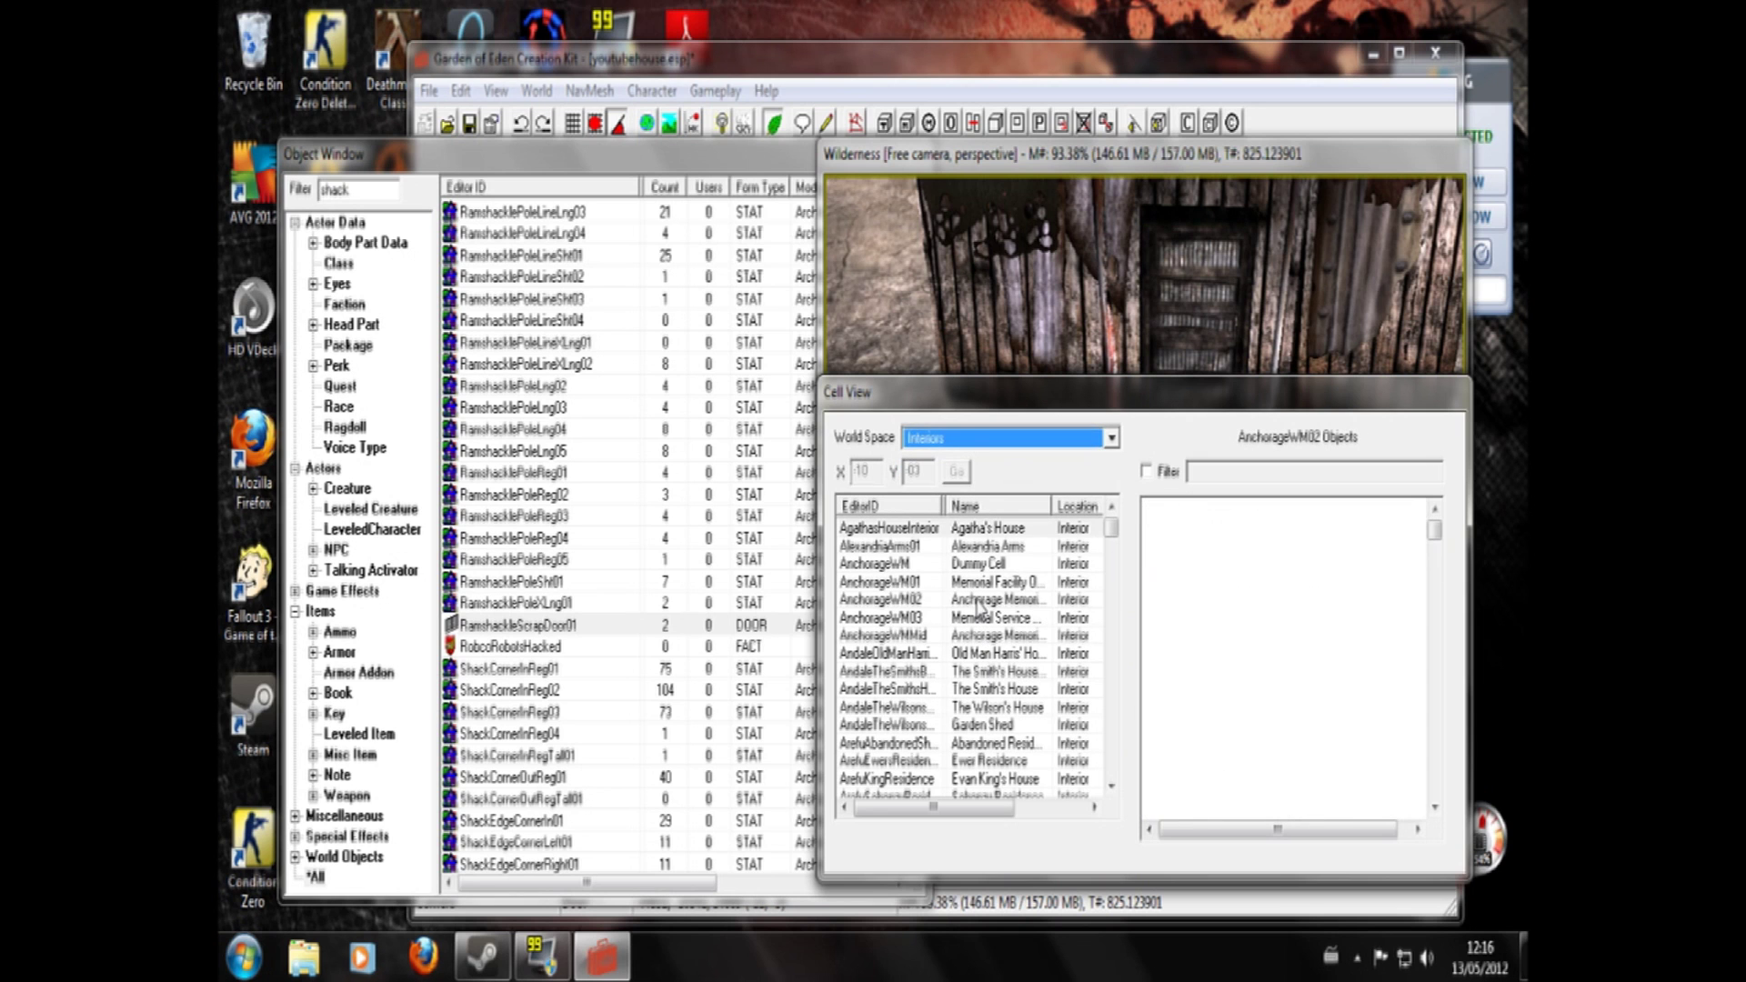
pyautogui.press('y')
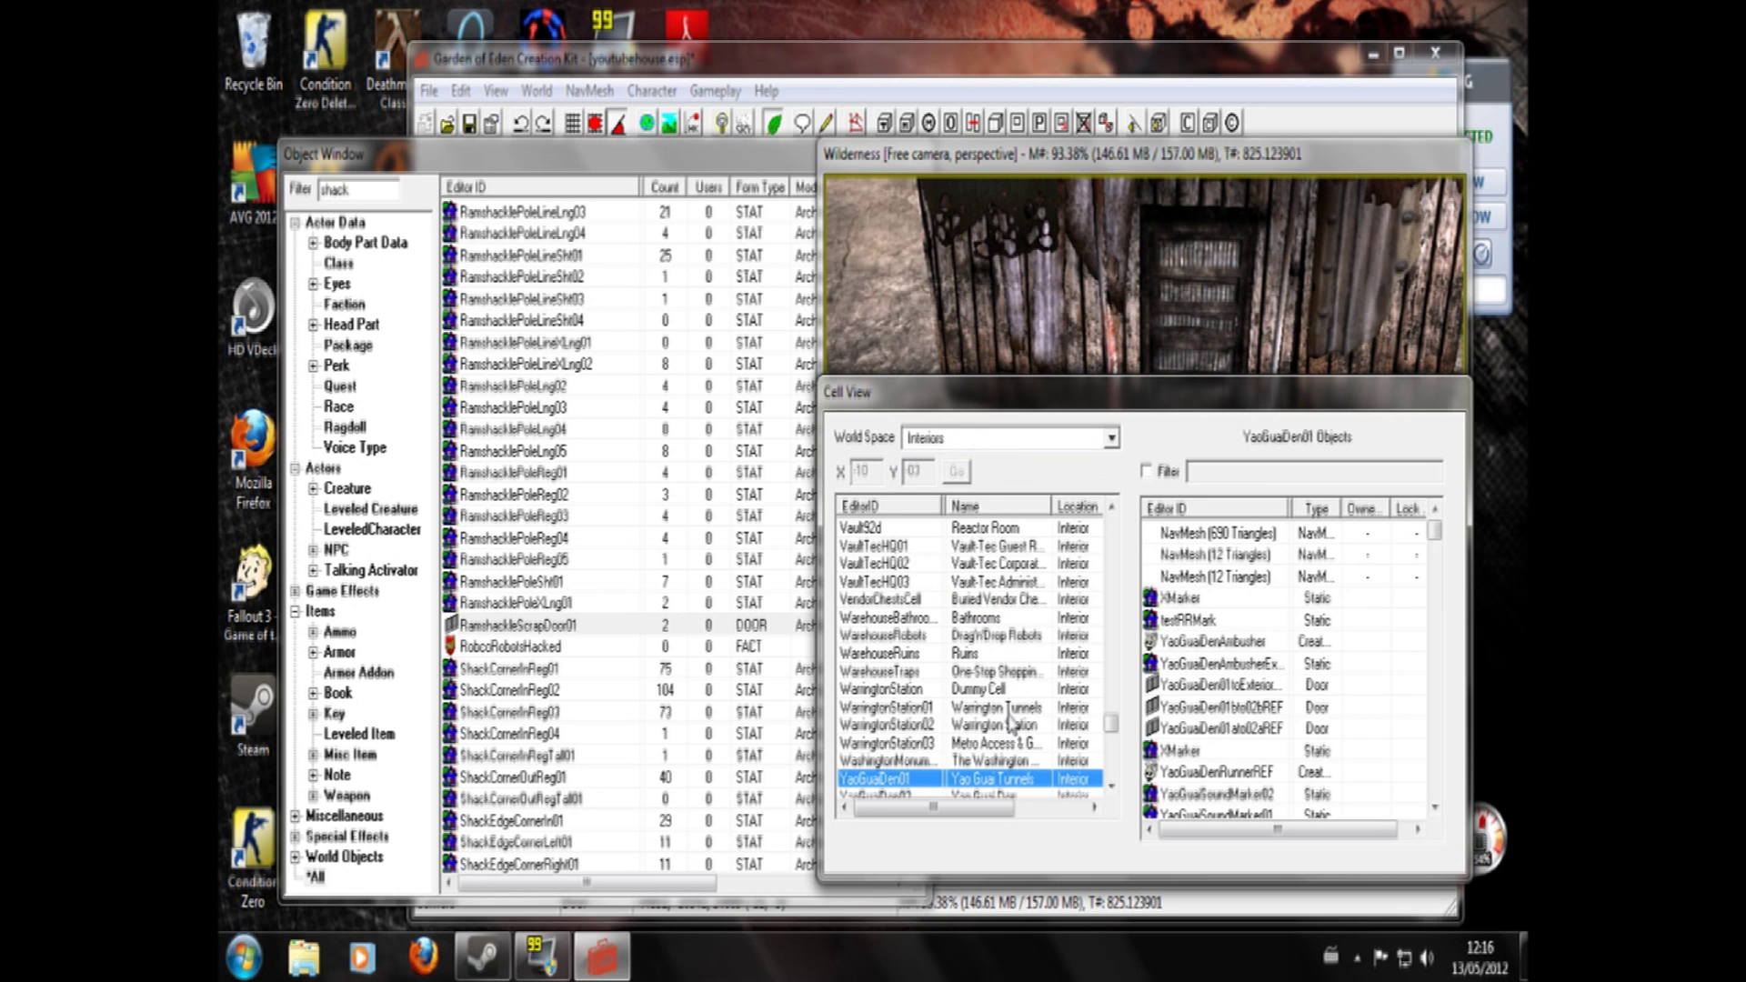
pyautogui.click(1111, 787)
pyautogui.doubleClick(914, 725)
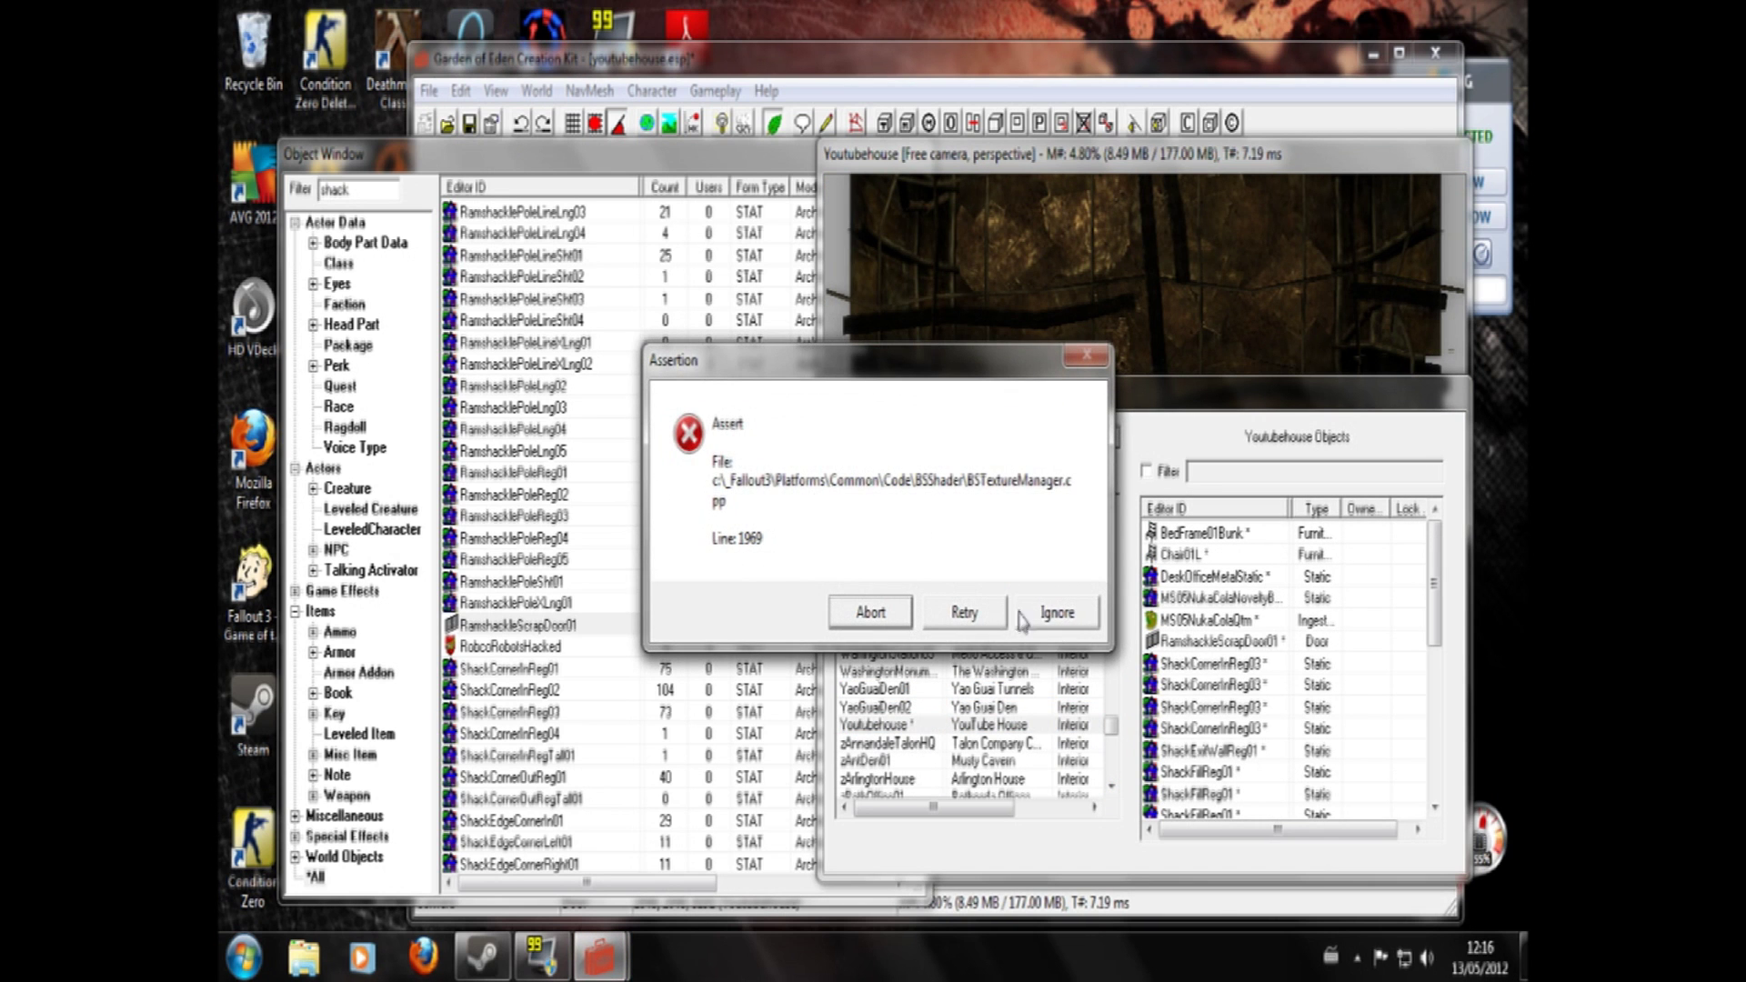
pyautogui.click(1046, 613)
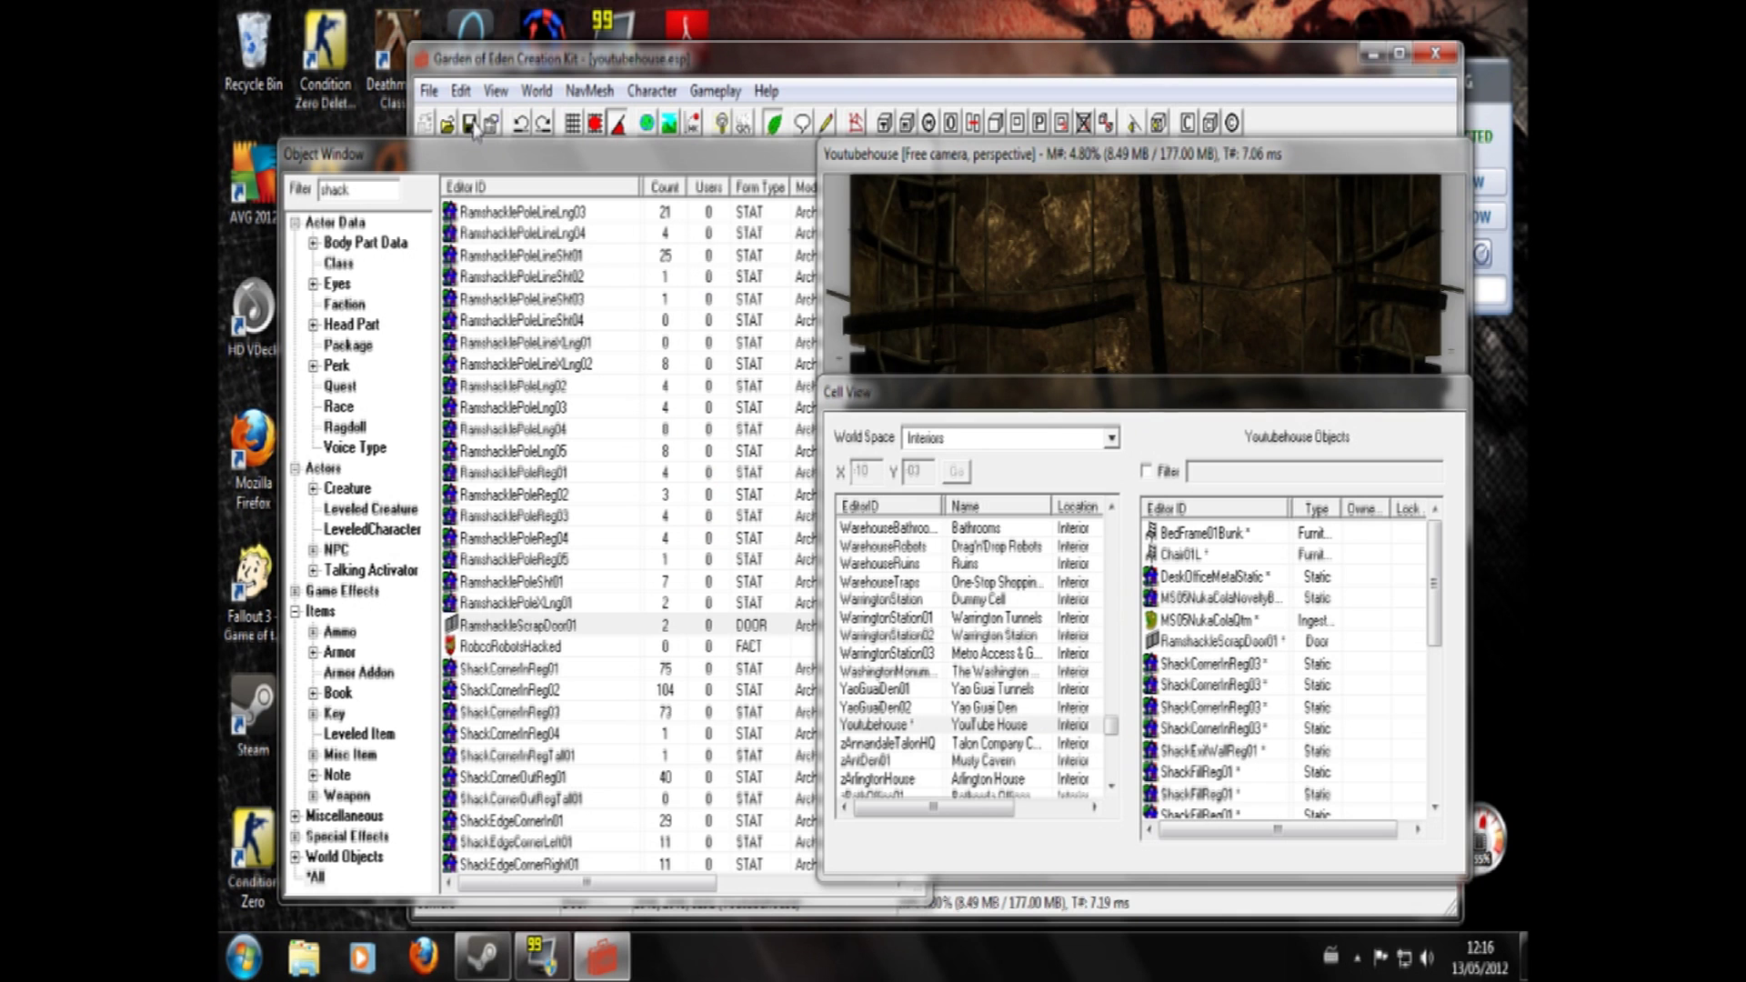
# - Enable the teleport option on the RamshackleScrapDoor01 inside the Youtubehouse interior
pyautogui.click(1159, 257)
pyautogui.keyDown('shift'); pyautogui.moveTo(1176, 343); pyautogui.dragTo(1212, 320, button='middle'); pyautogui.keyUp('shift')
pyautogui.scroll(4, 1180, 249)
pyautogui.scroll(2, 1214, 309)
pyautogui.doubleClick(1217, 254)
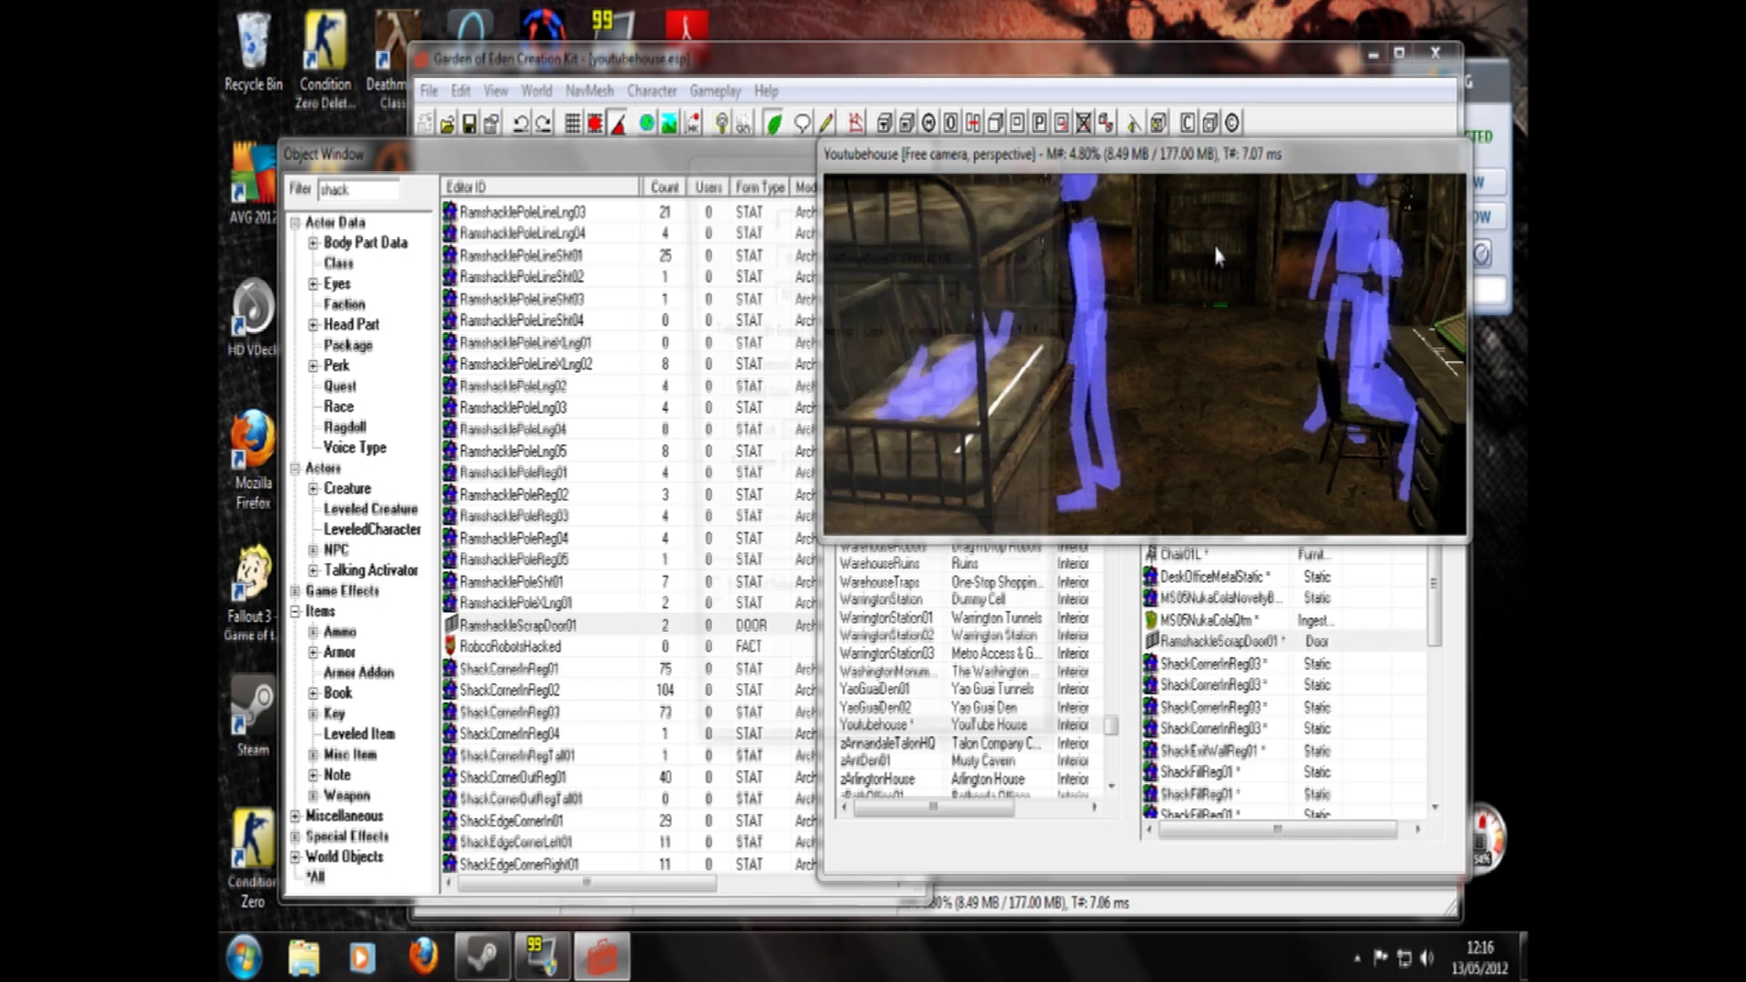
pyautogui.doubleClick(1194, 249)
pyautogui.click(740, 367)
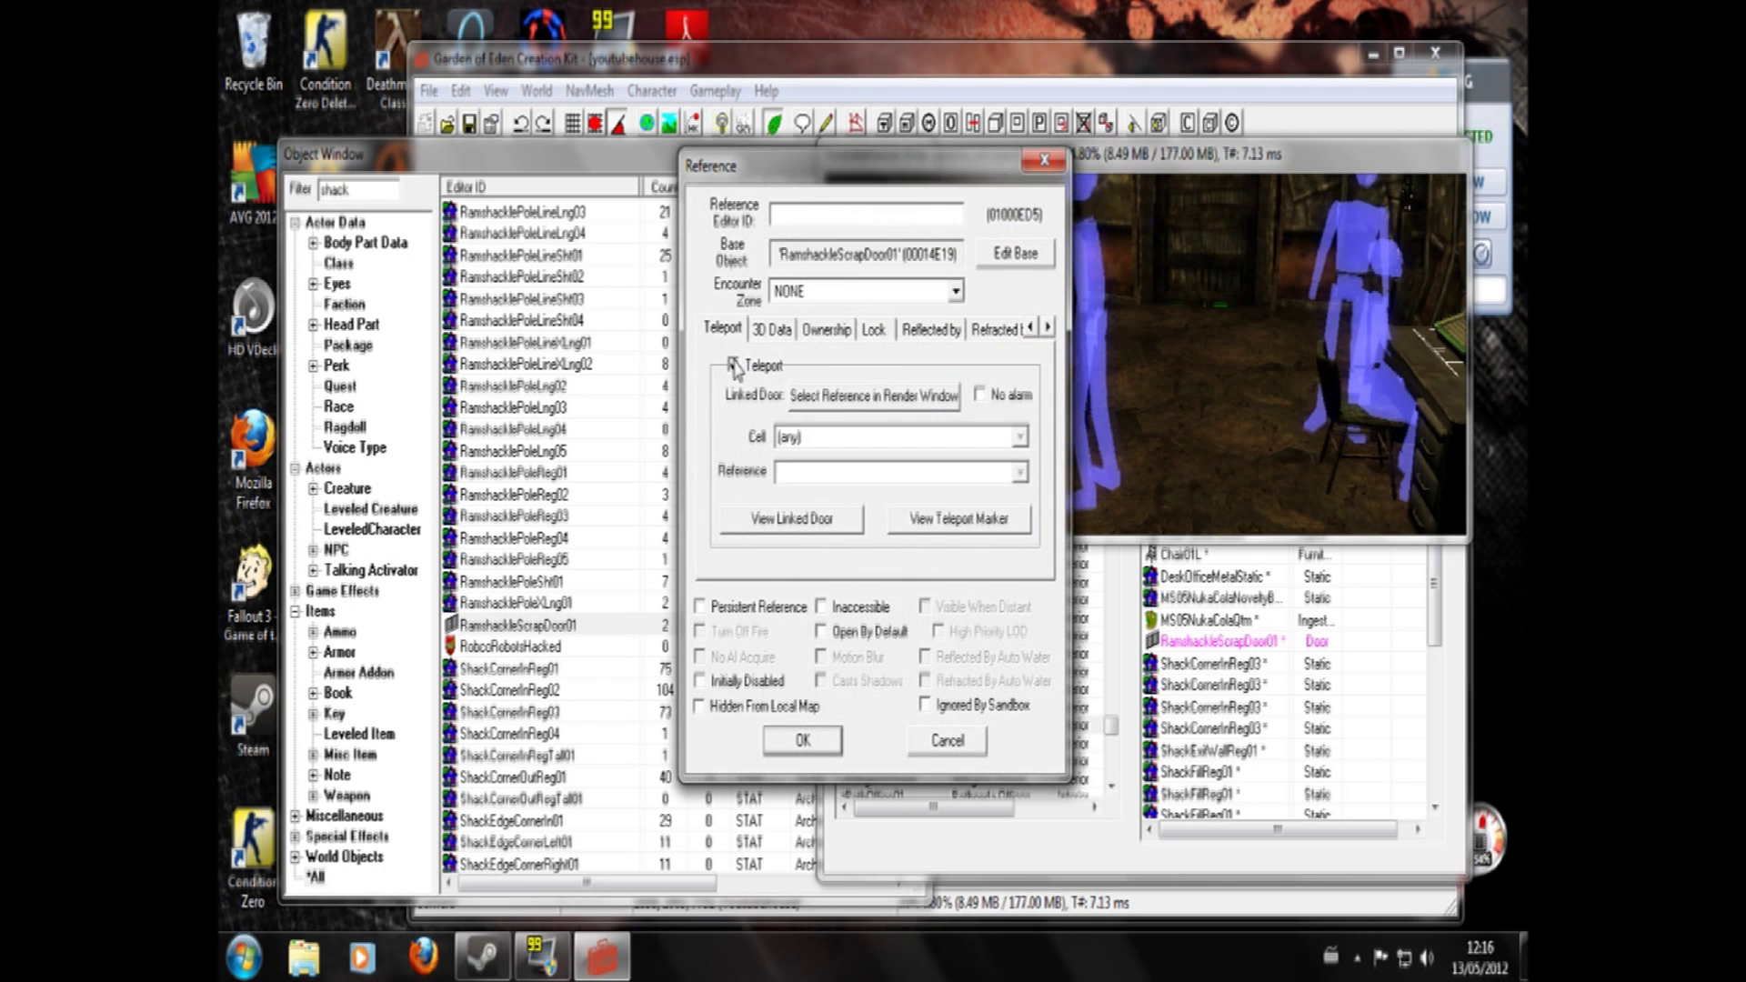
pyautogui.click(803, 740)
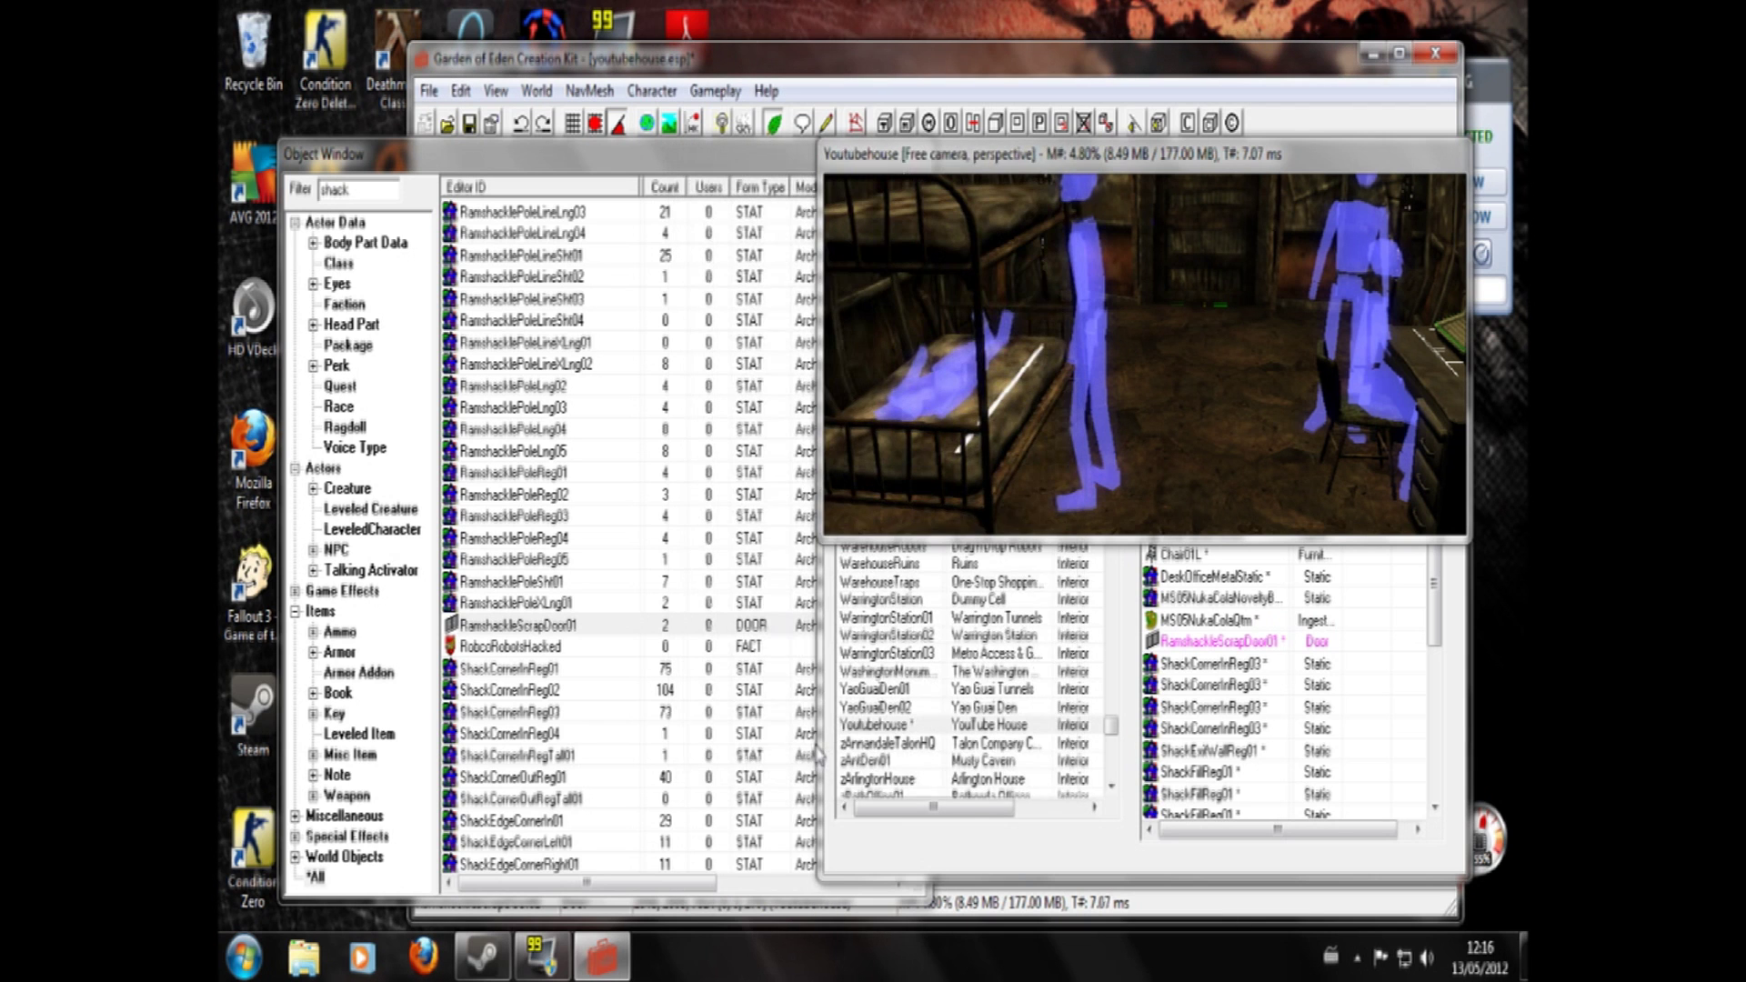
# - Switch the world space back to Wasteland and load the cell at X -10, Y -03
pyautogui.click(919, 844)
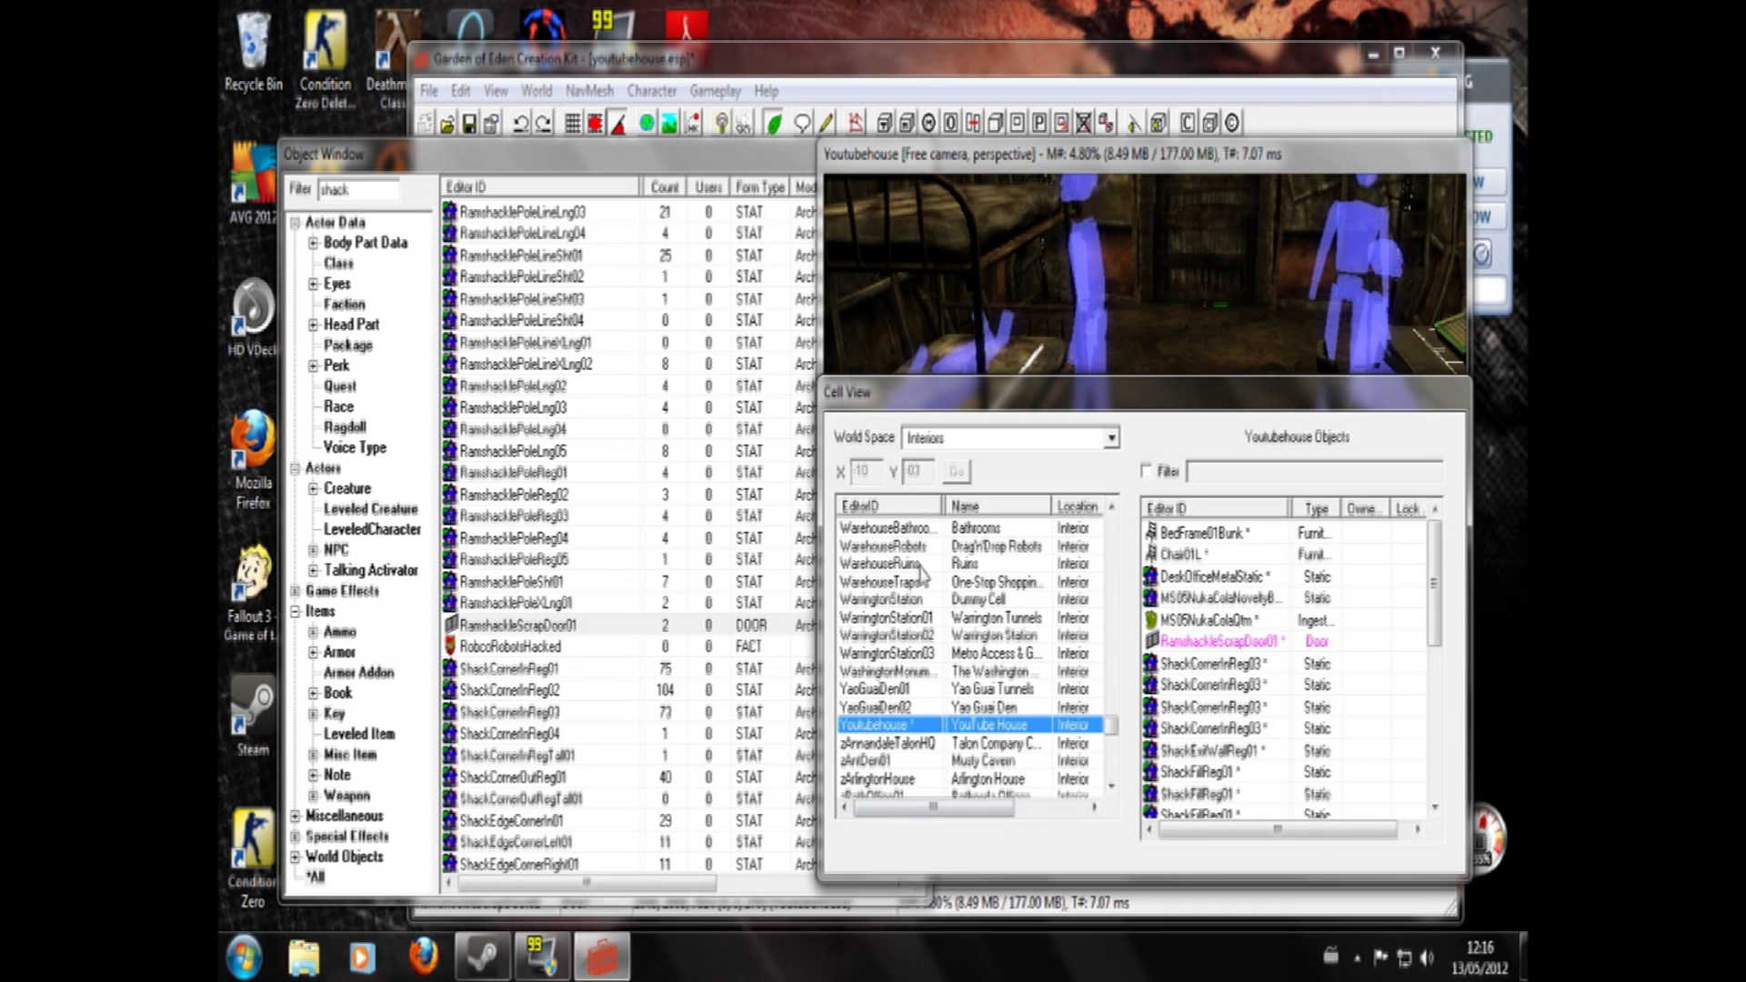
pyautogui.click(1112, 438)
pyautogui.scroll(-5, 1048, 582)
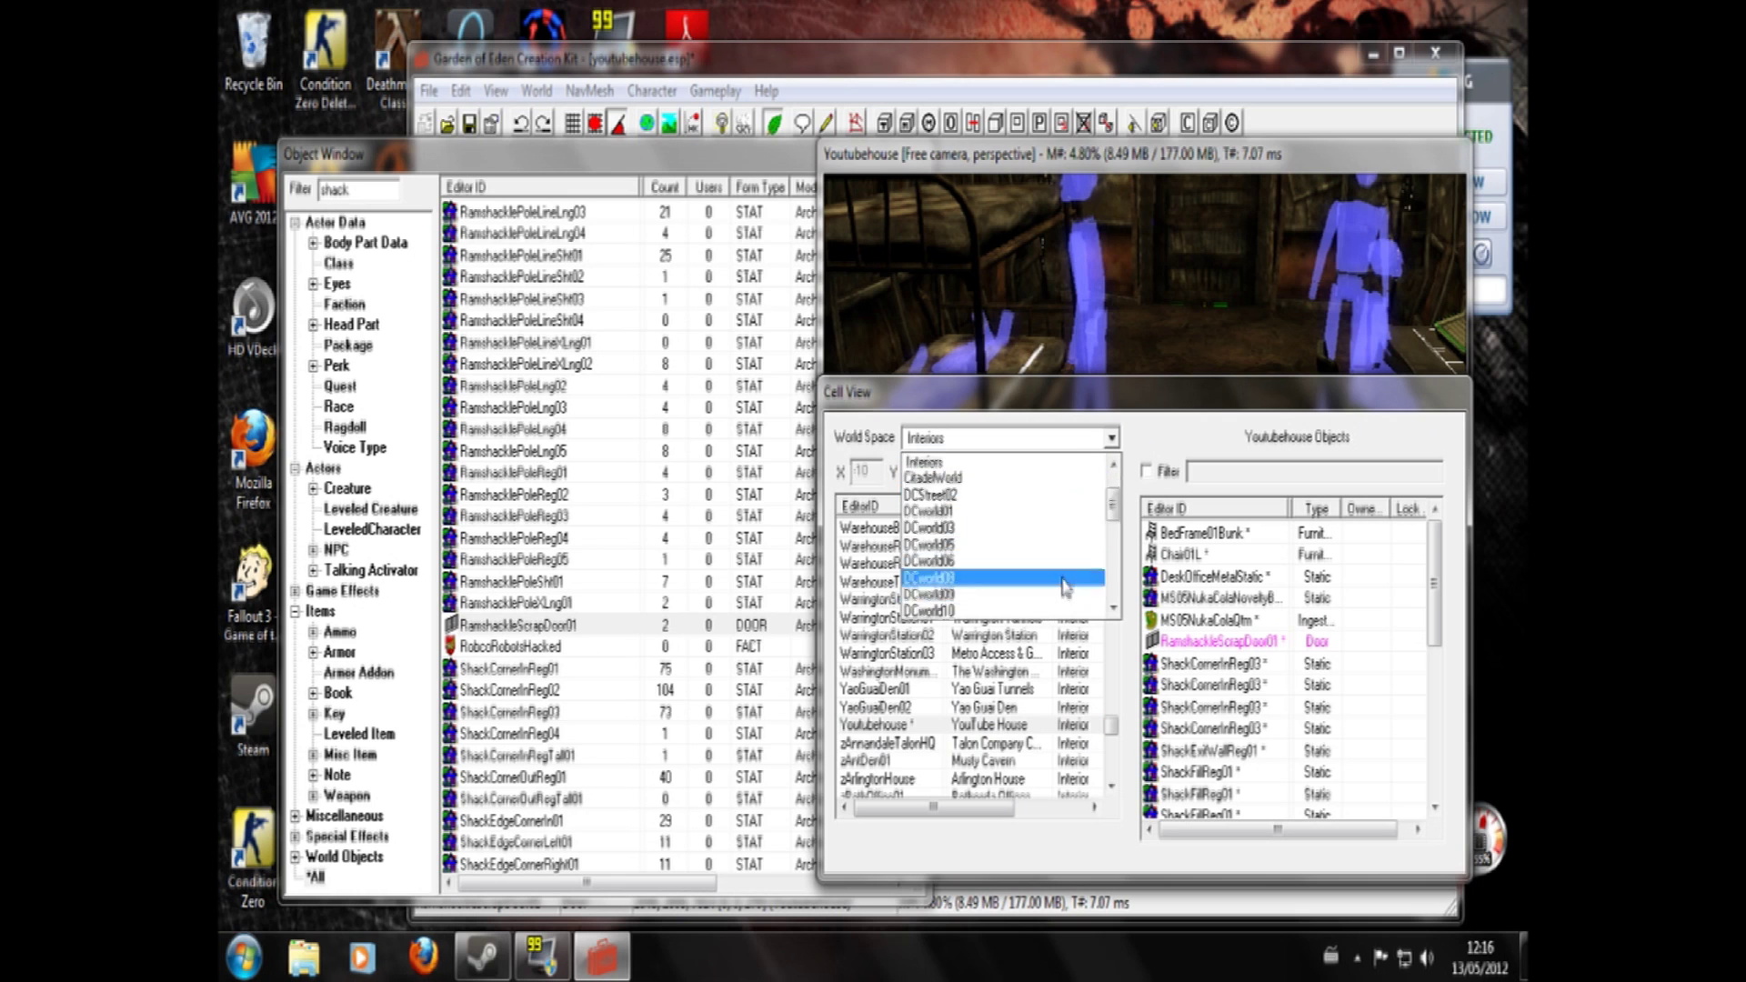
pyautogui.scroll(-3, 1048, 582)
pyautogui.click(1039, 611)
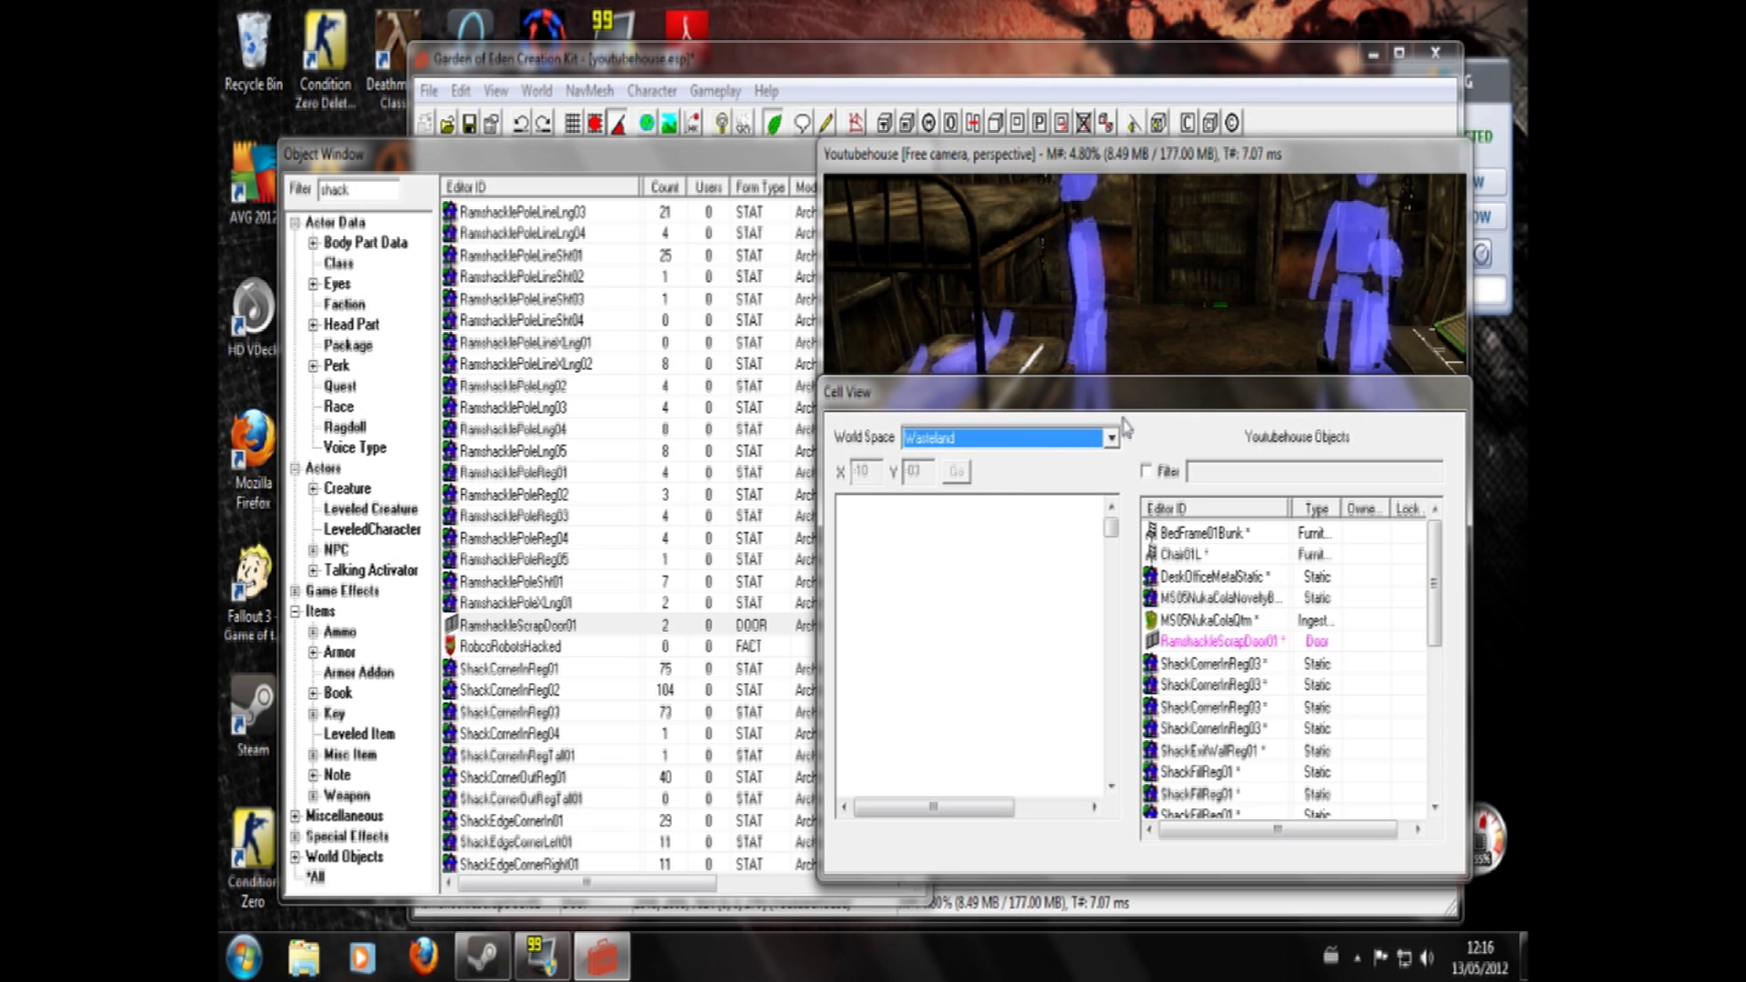
pyautogui.click(905, 400)
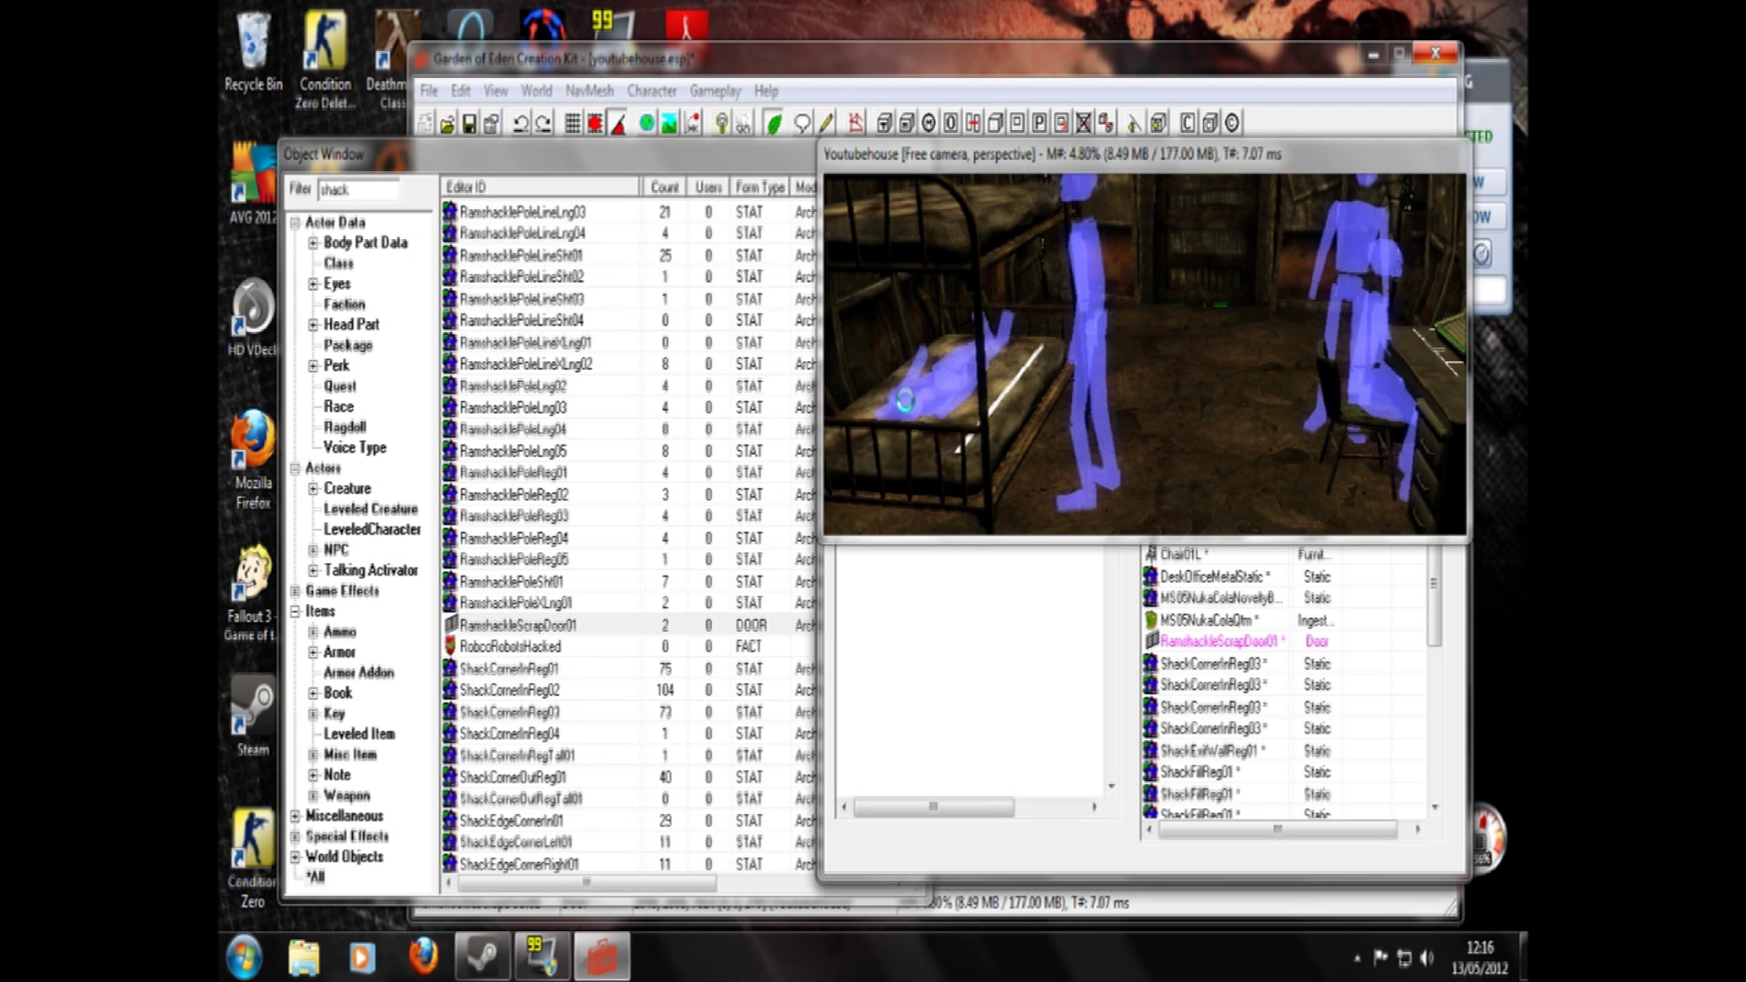
pyautogui.click(1100, 855)
pyautogui.click(956, 471)
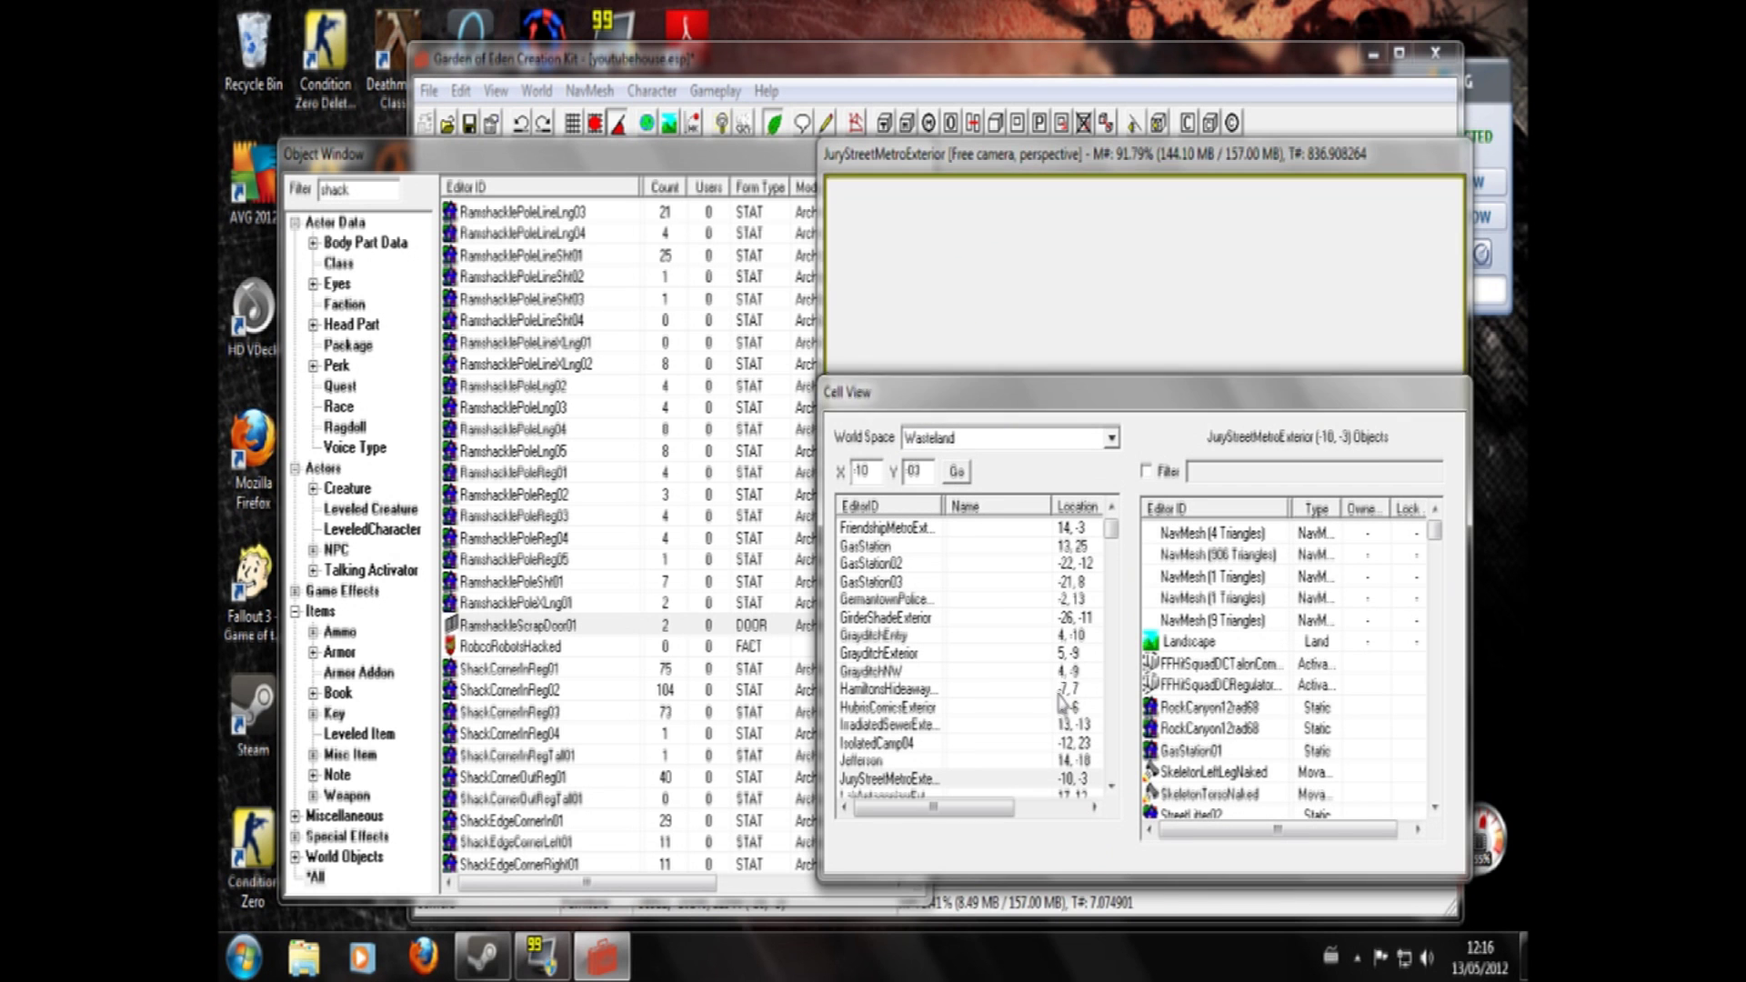
# - Link the wood shack door's teleport to the RamshackleScrapDoor01 reference in the Youtubehouse cell
pyautogui.click(1064, 300)
pyautogui.scroll(5, 1064, 300)
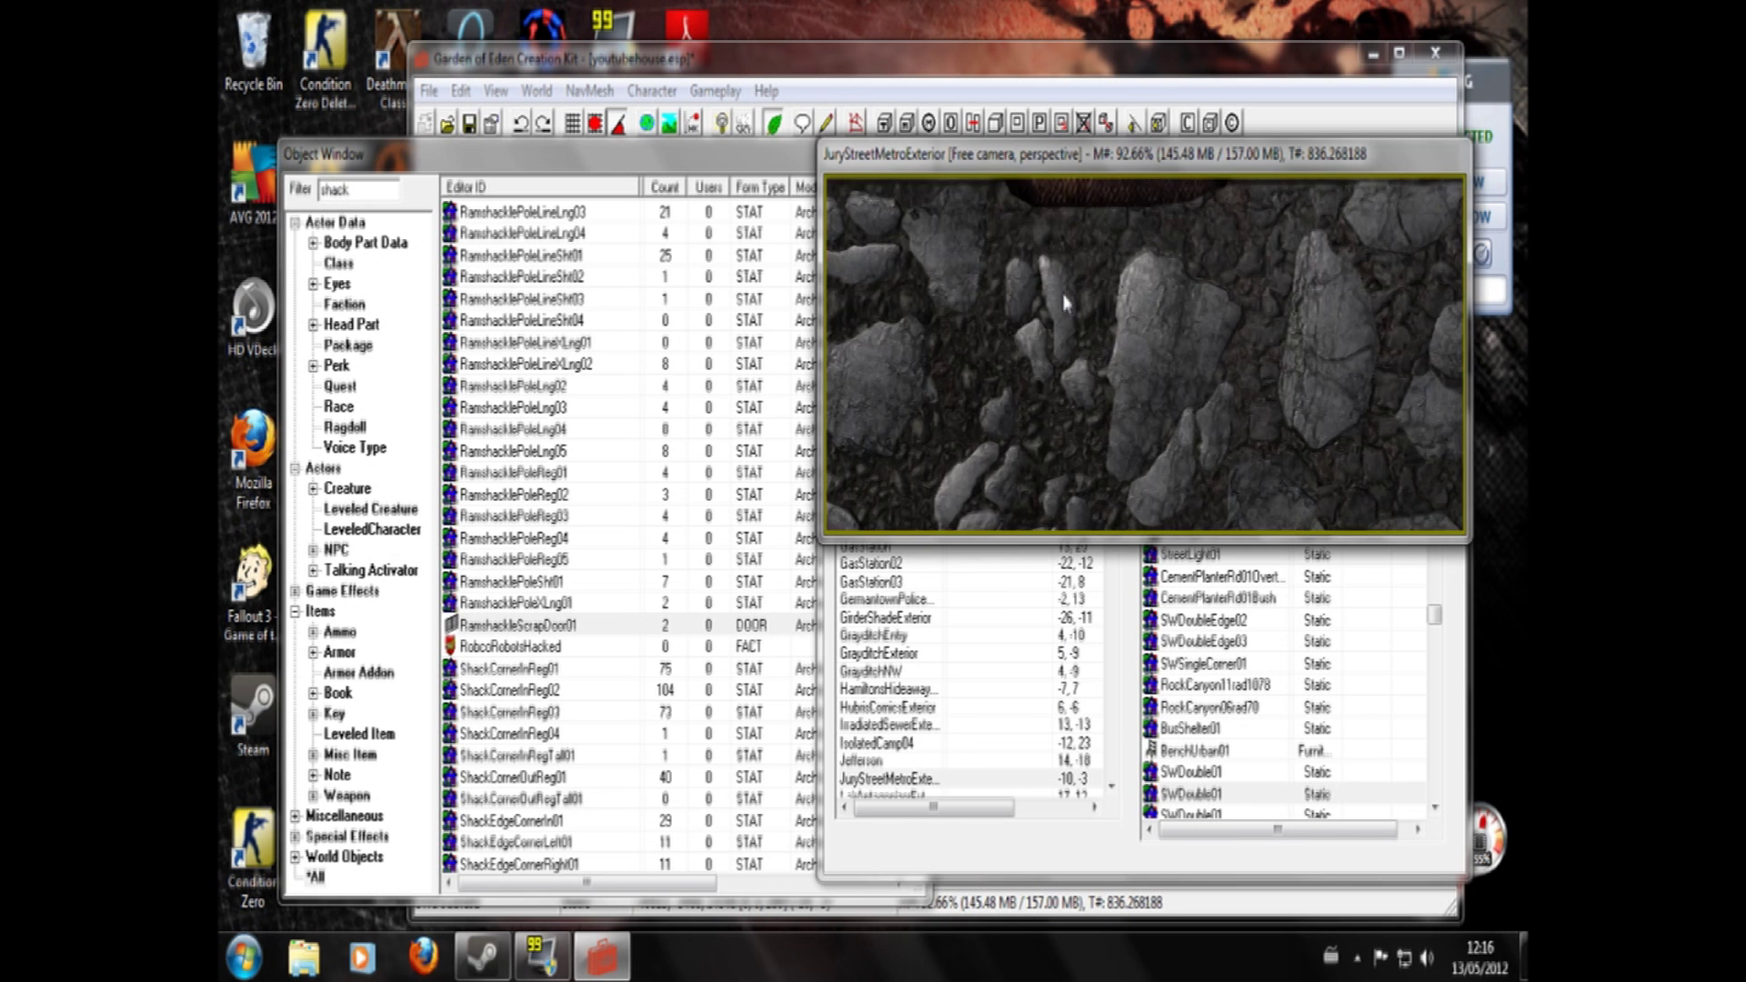
pyautogui.scroll(-2, 1064, 300)
pyautogui.moveTo(1035, 313); pyautogui.dragTo(1025, 255, button='middle')
pyautogui.moveTo(1172, 447); pyautogui.dragTo(1143, 396, button='middle')
pyautogui.scroll(-6, 1142, 339)
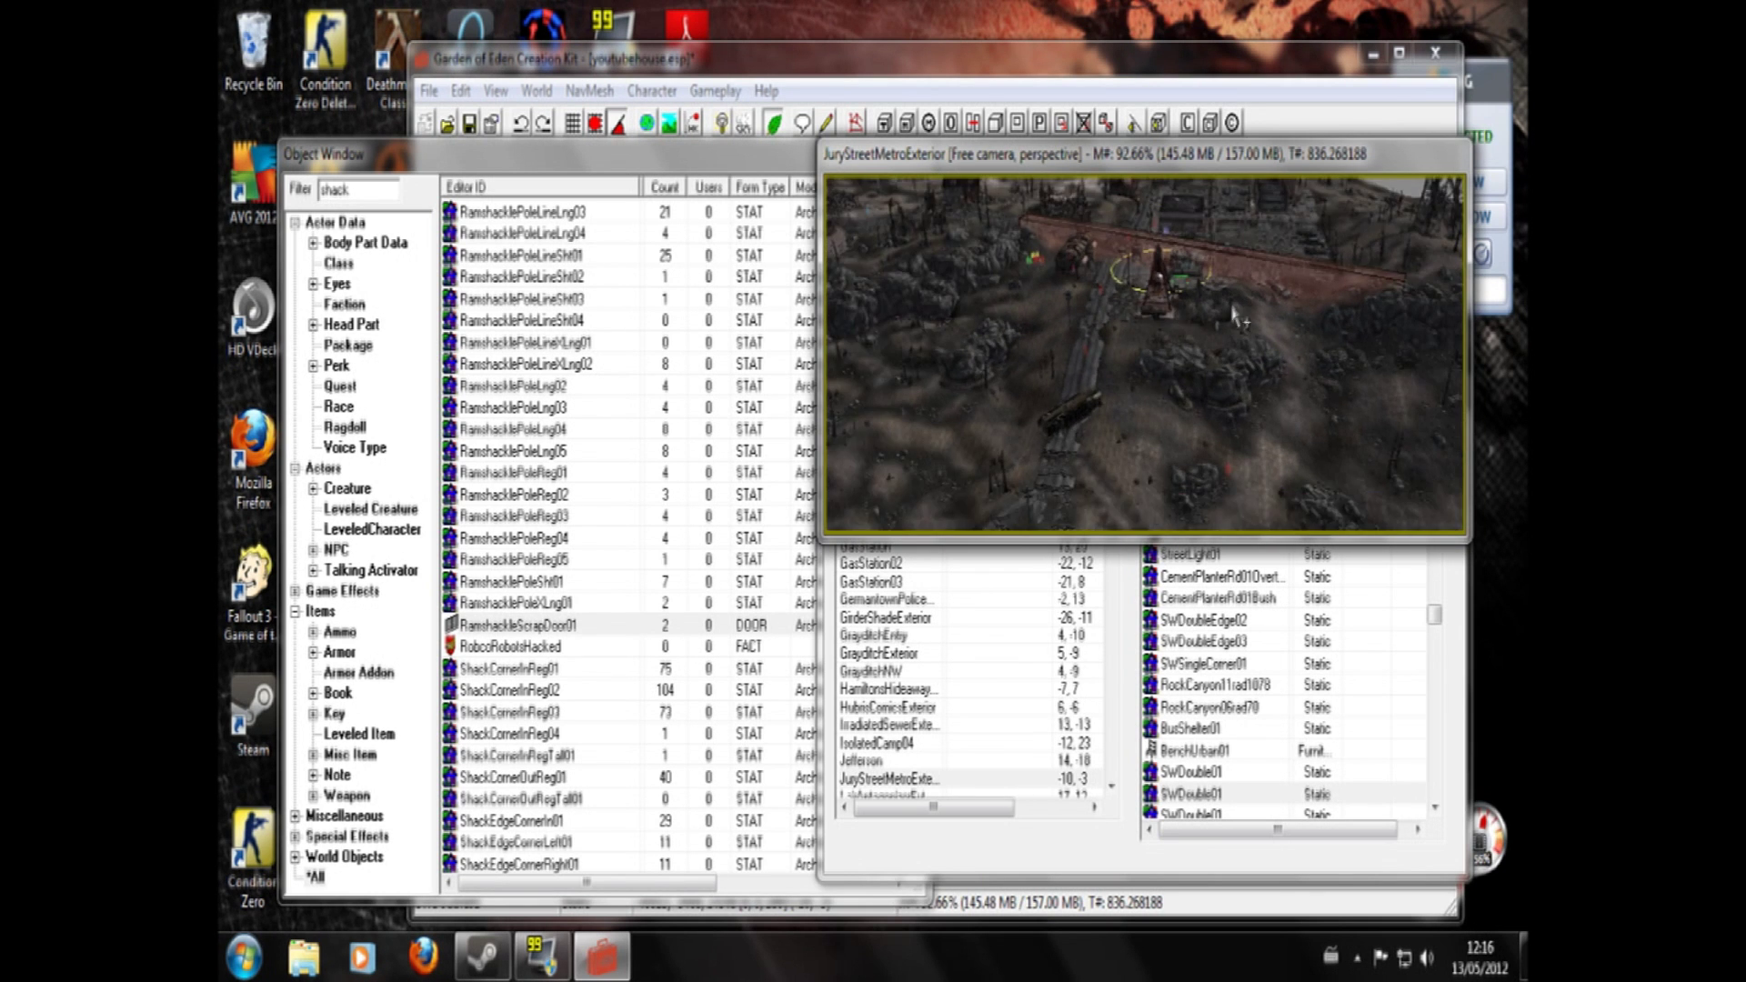
pyautogui.moveTo(1025, 231); pyautogui.dragTo(985, 277, button='middle')
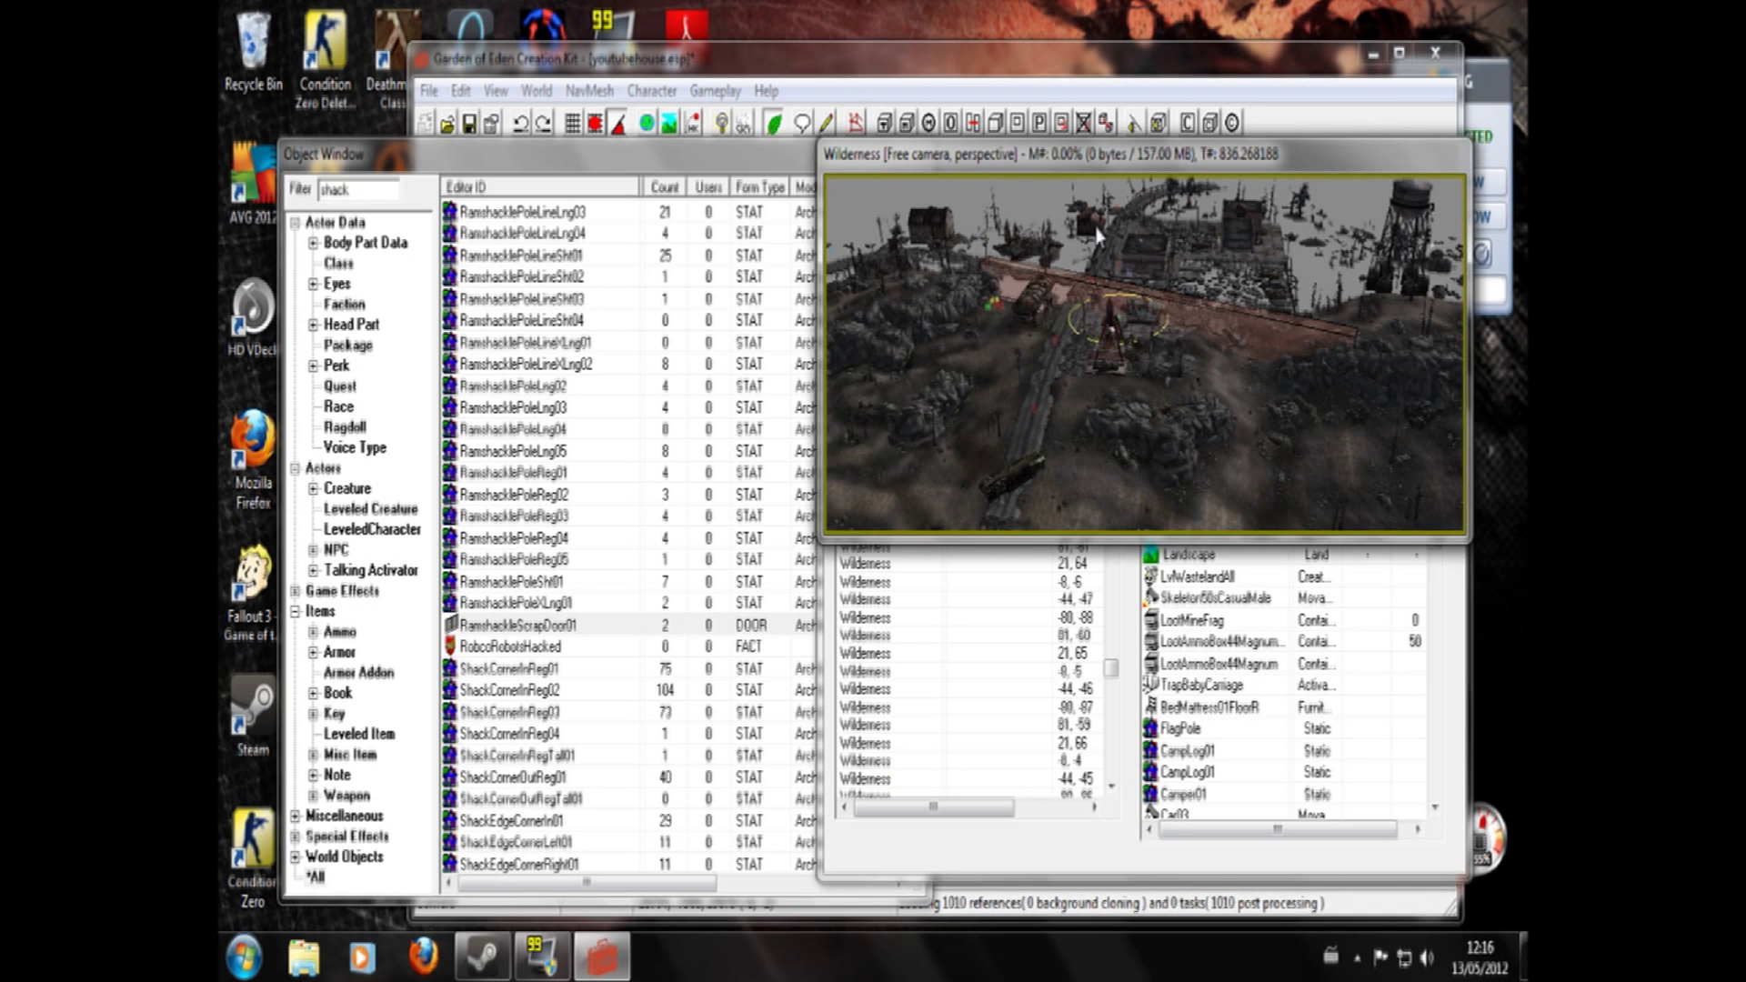
pyautogui.moveTo(1096, 234); pyautogui.dragTo(1098, 409, button='middle')
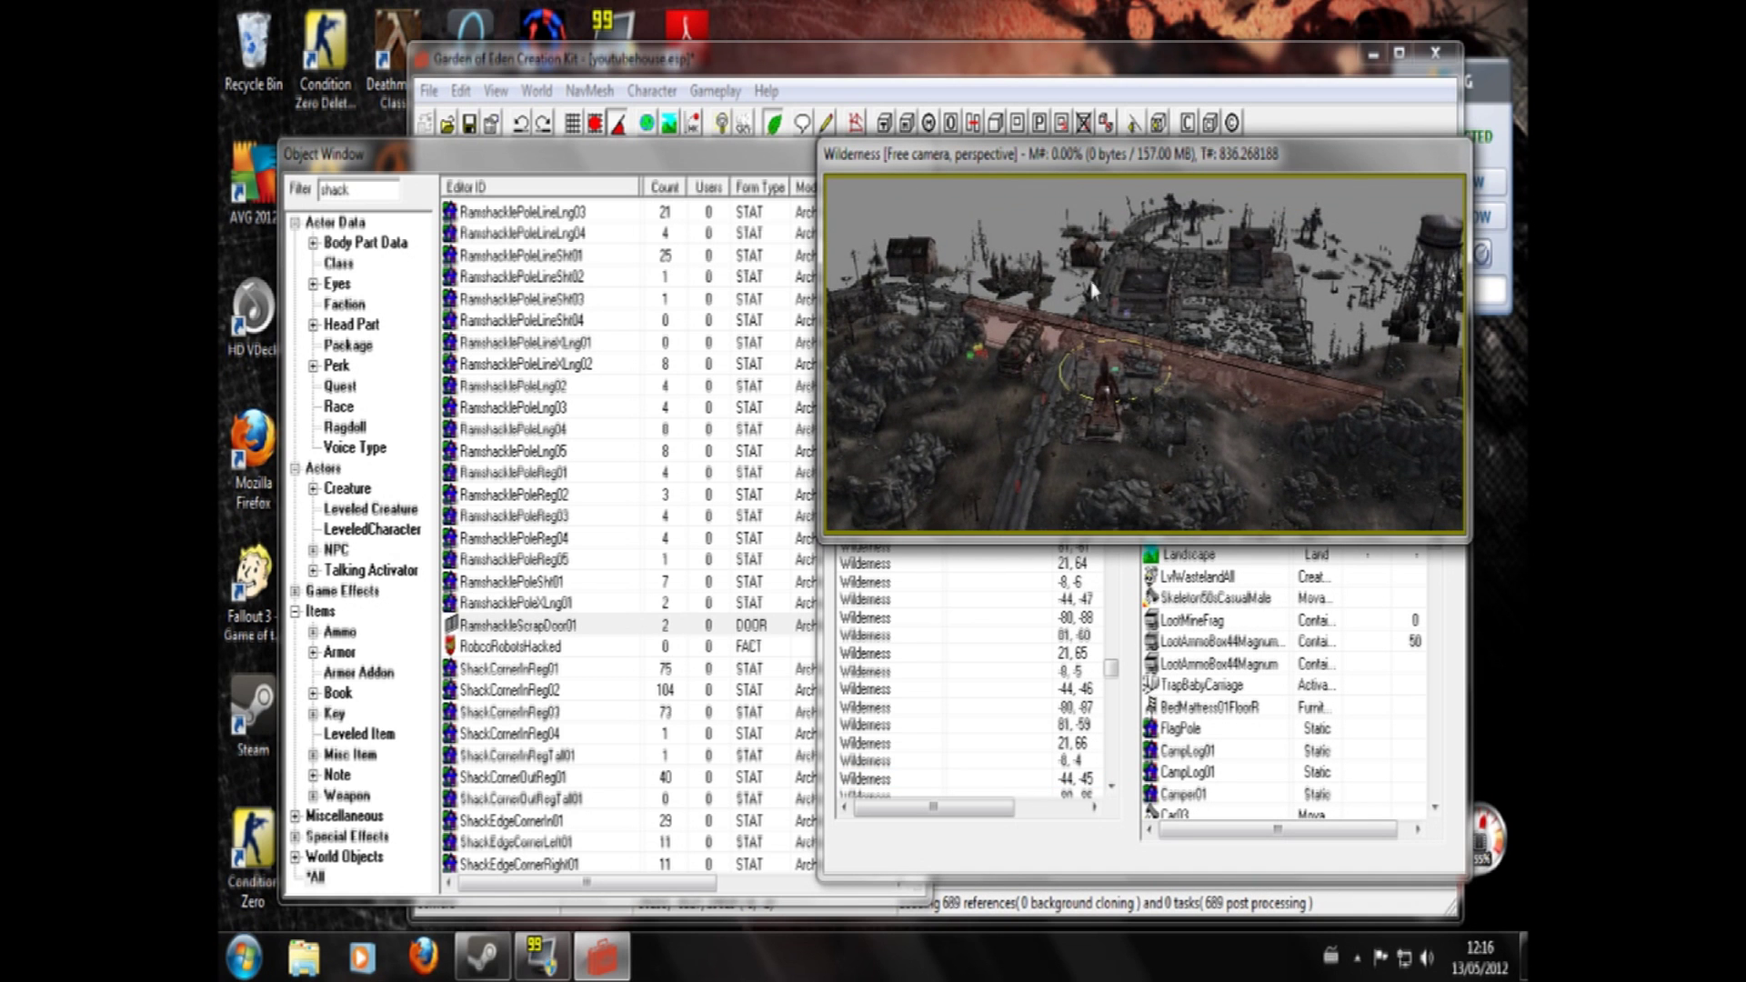
pyautogui.scroll(5, 1088, 258)
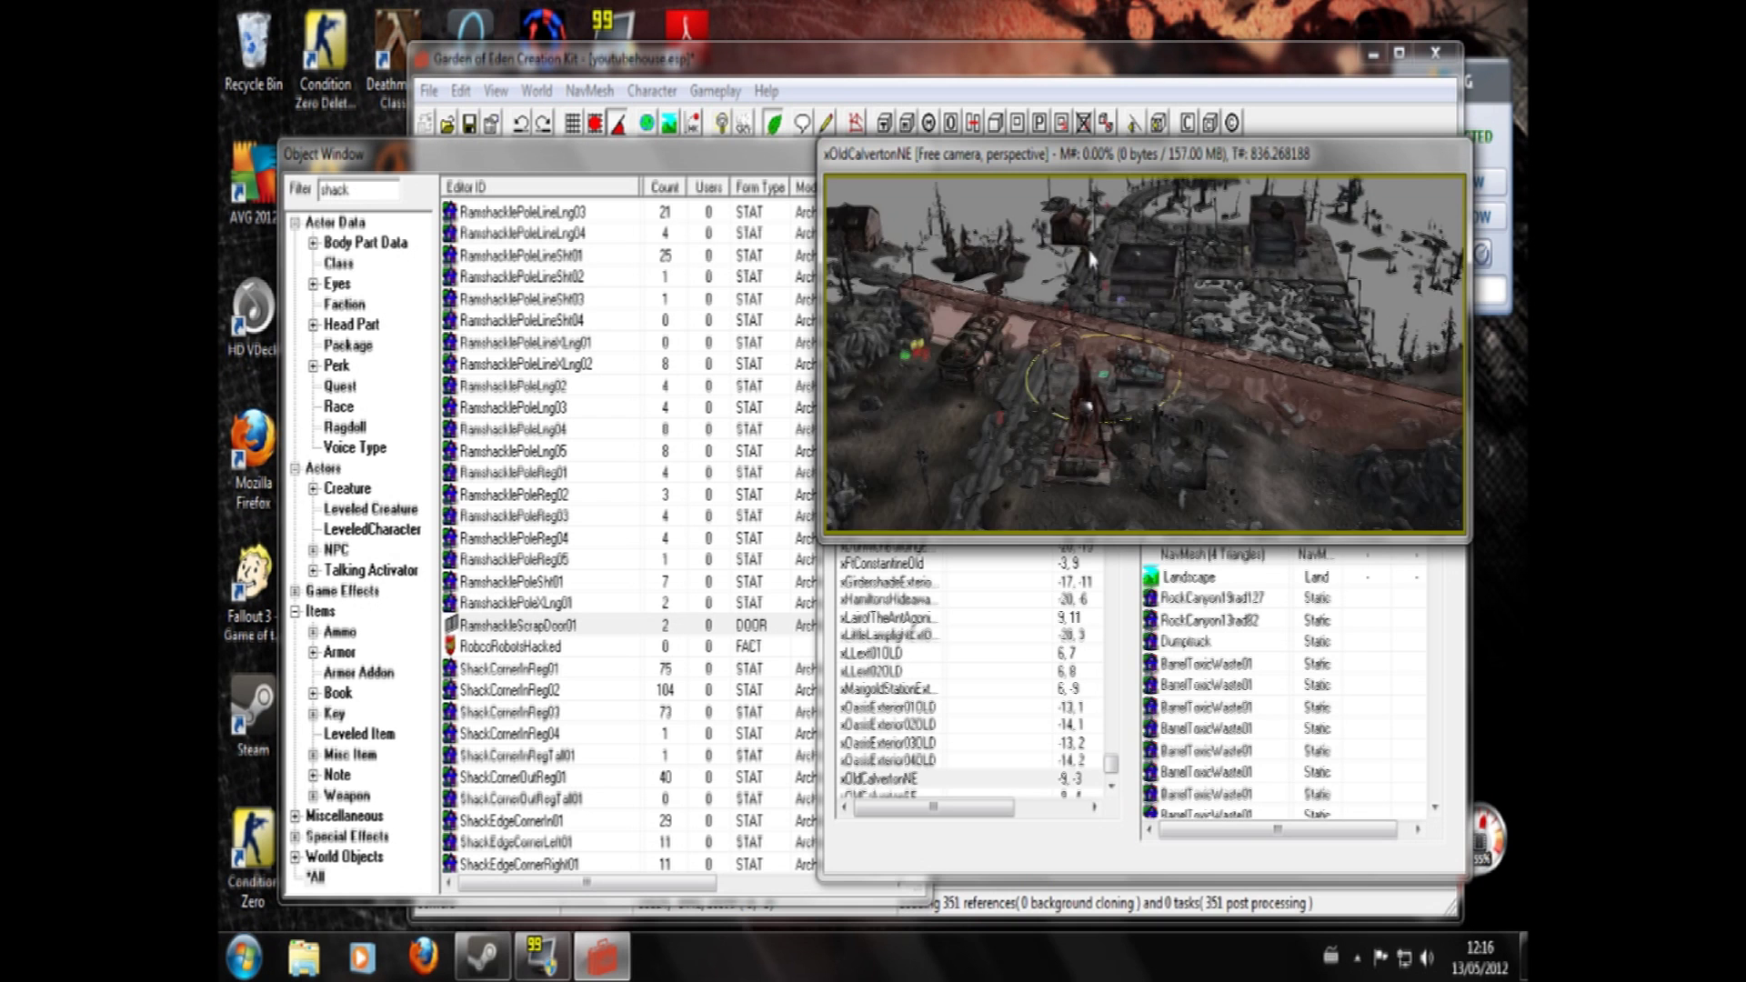
pyautogui.scroll(3, 1089, 260)
pyautogui.moveTo(1090, 260); pyautogui.dragTo(1090, 336, button='middle')
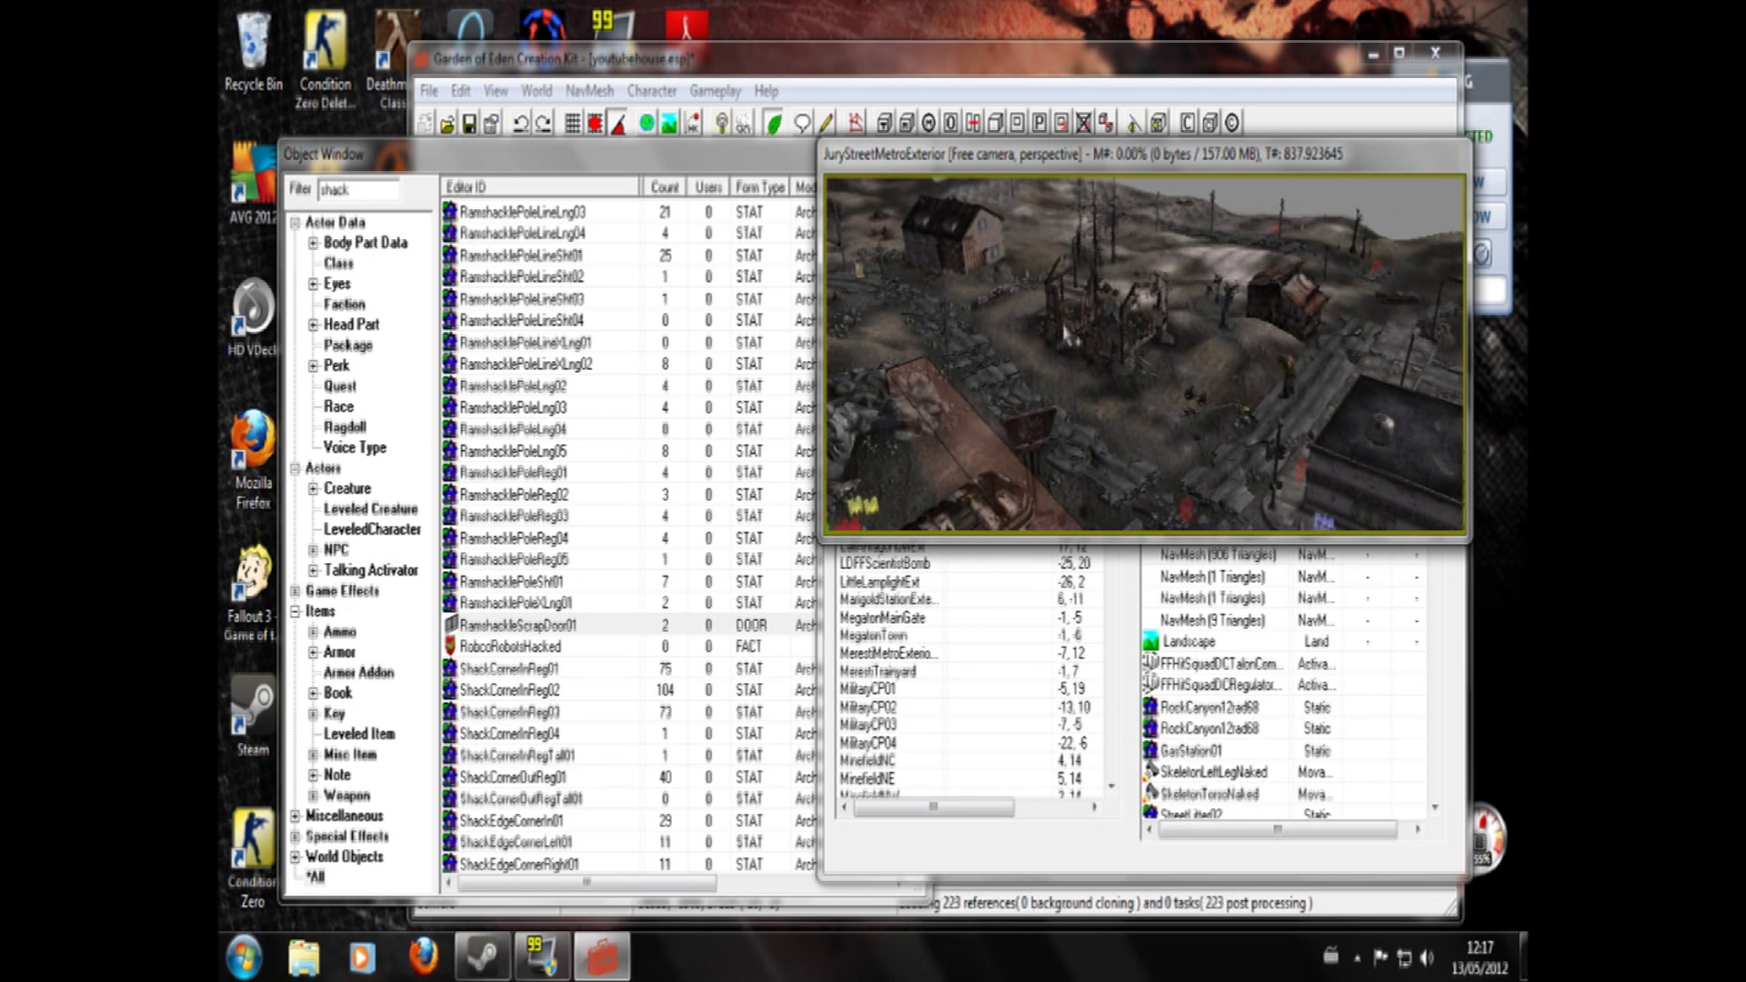
pyautogui.moveTo(1304, 338); pyautogui.dragTo(1019, 313, button='middle')
pyautogui.scroll(3, 1276, 345)
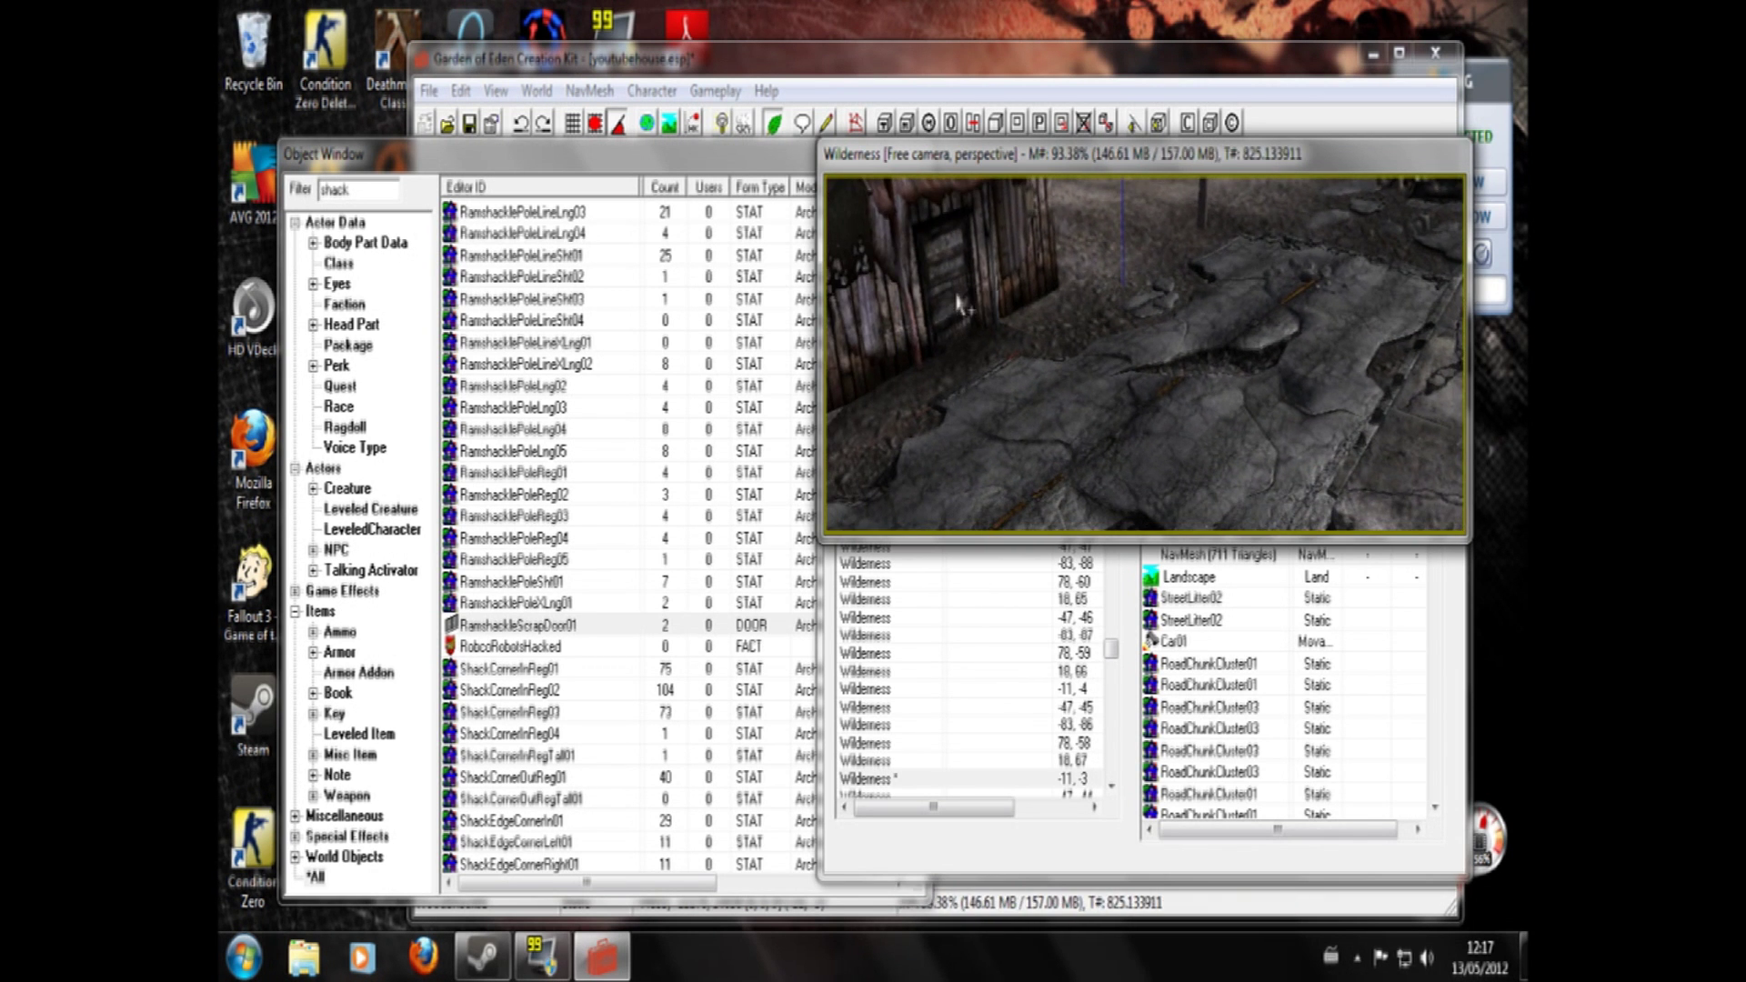
pyautogui.doubleClick(959, 305)
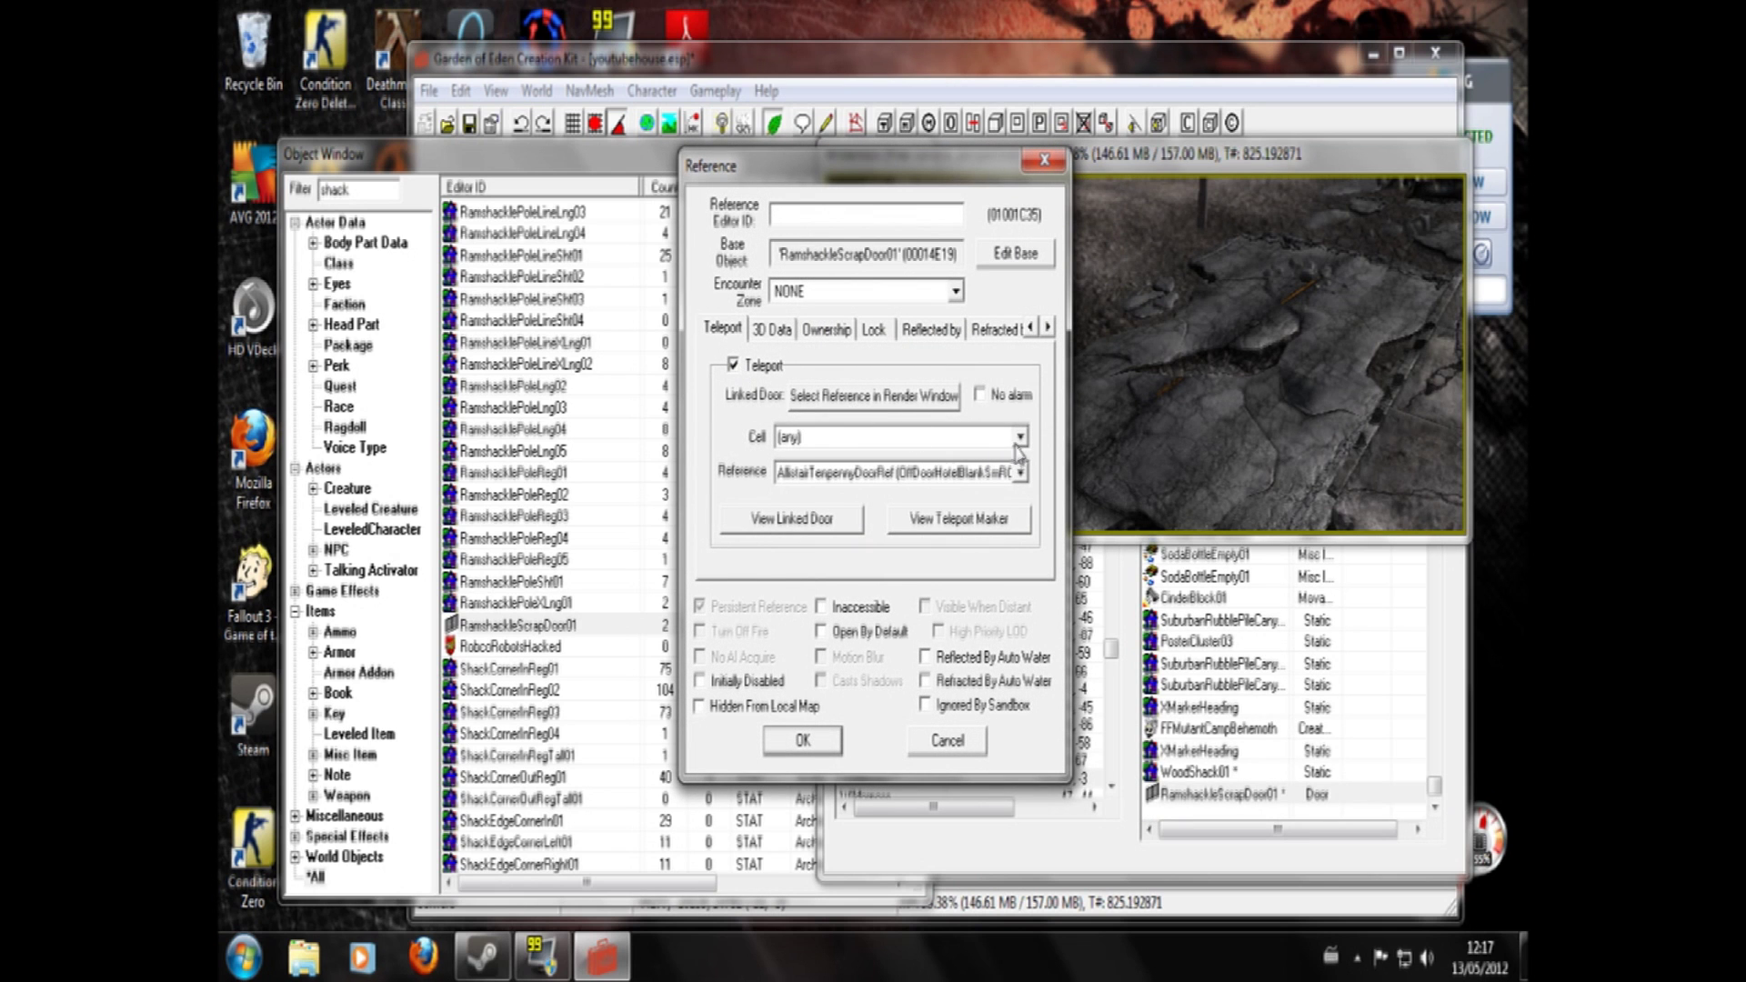
pyautogui.click(1020, 438)
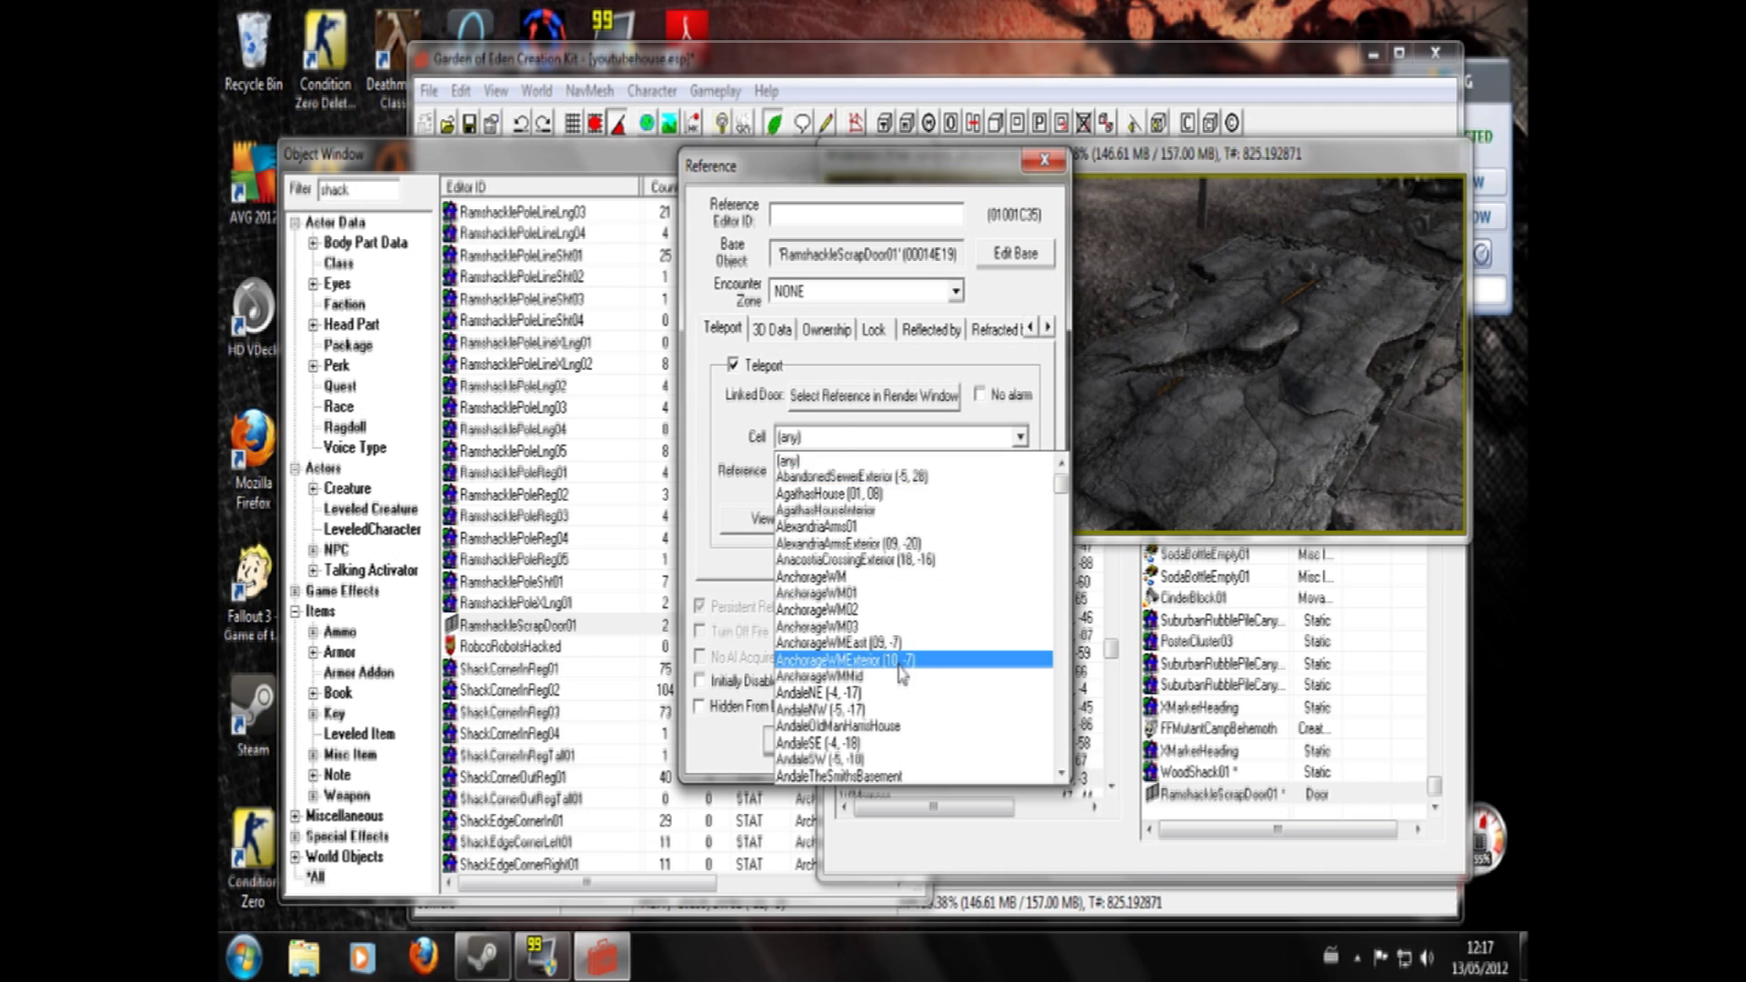
pyautogui.press('y')
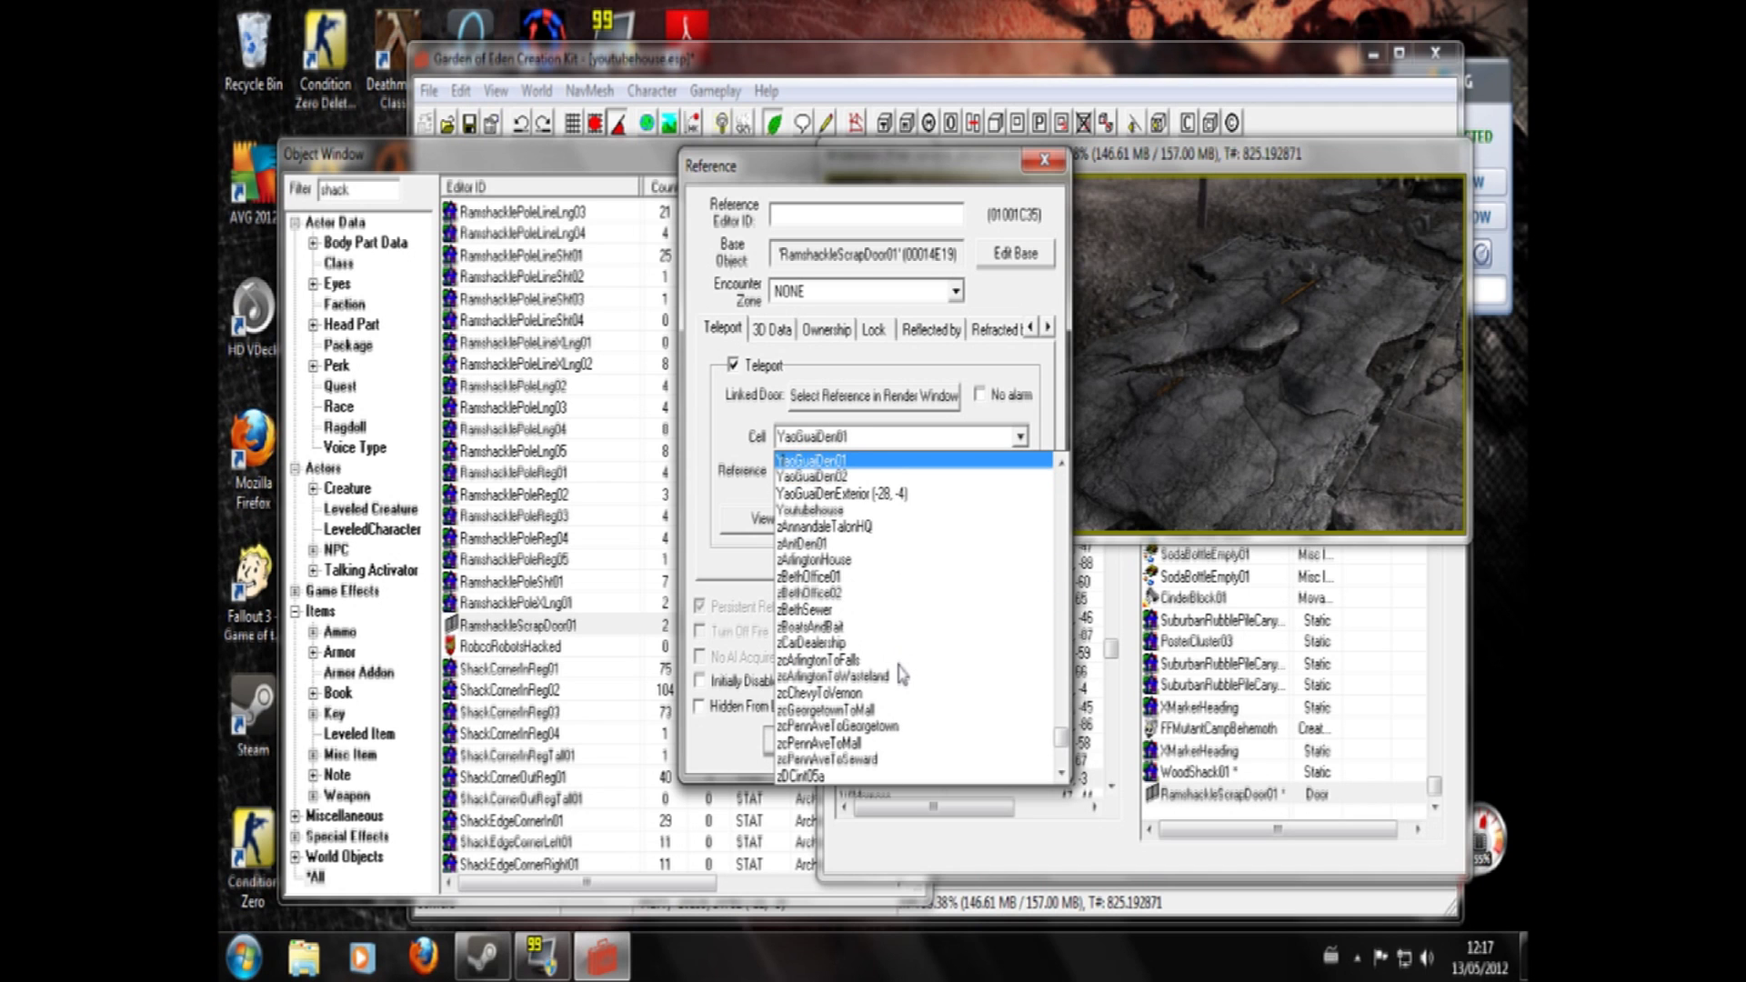
pyautogui.click(871, 511)
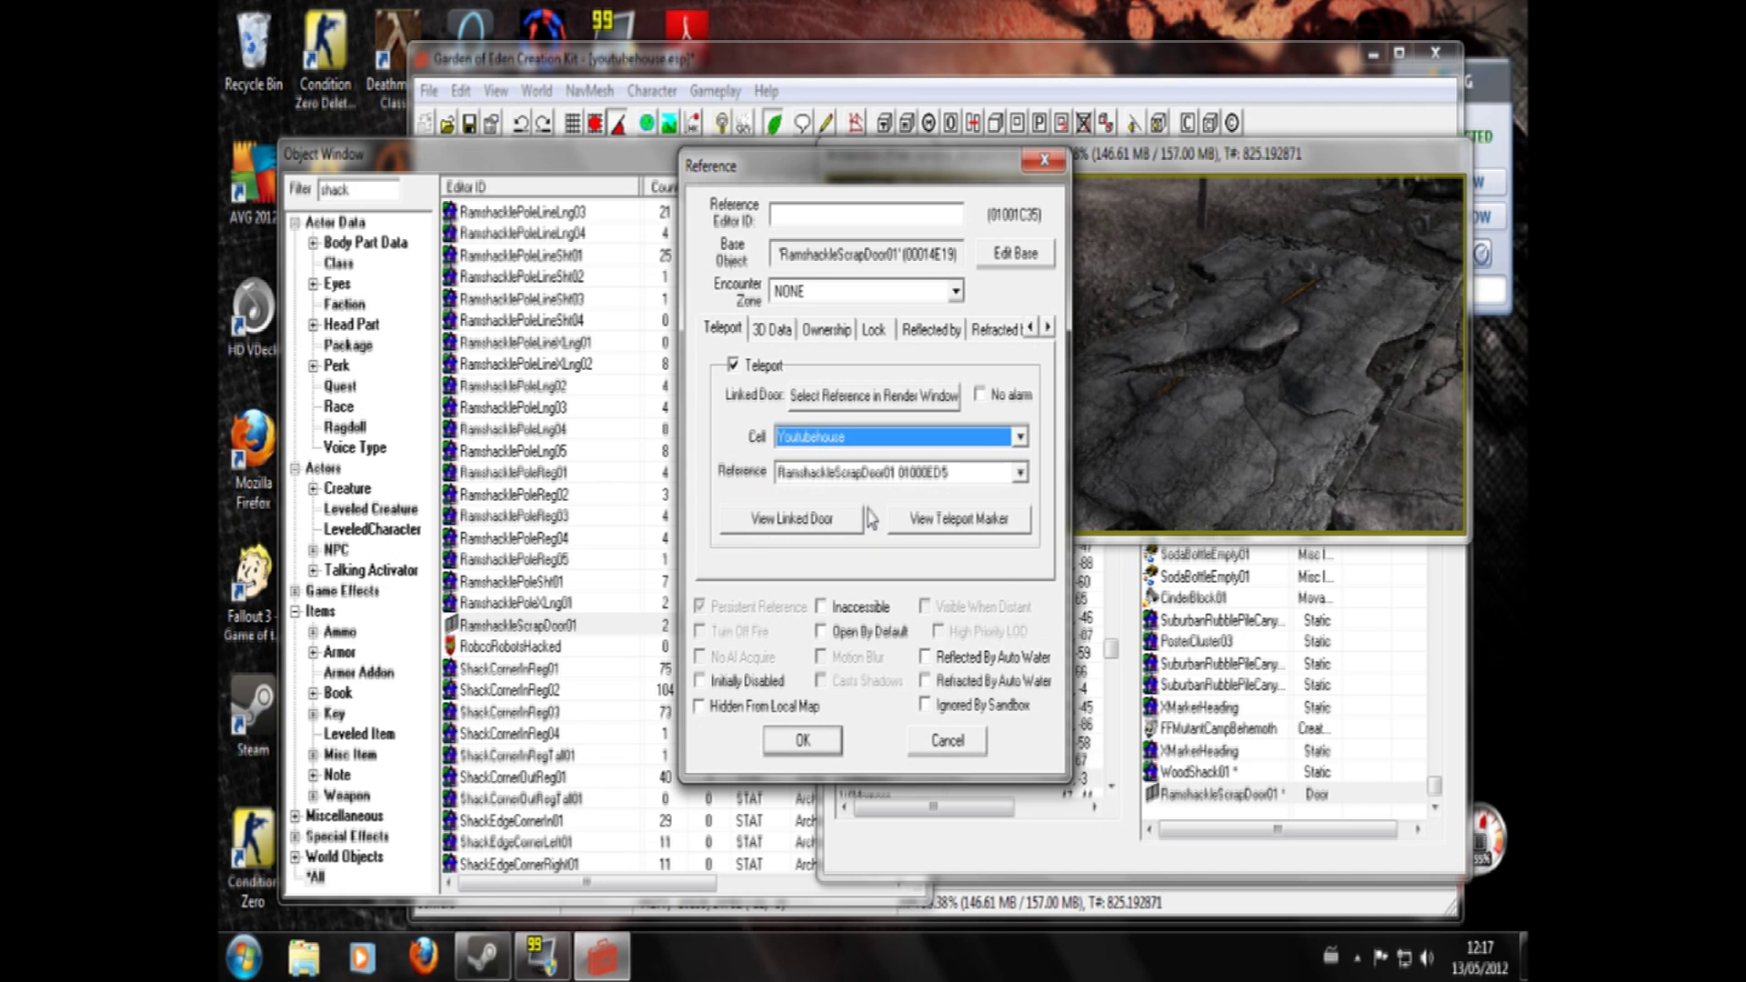
pyautogui.click(1020, 474)
pyautogui.click(1020, 498)
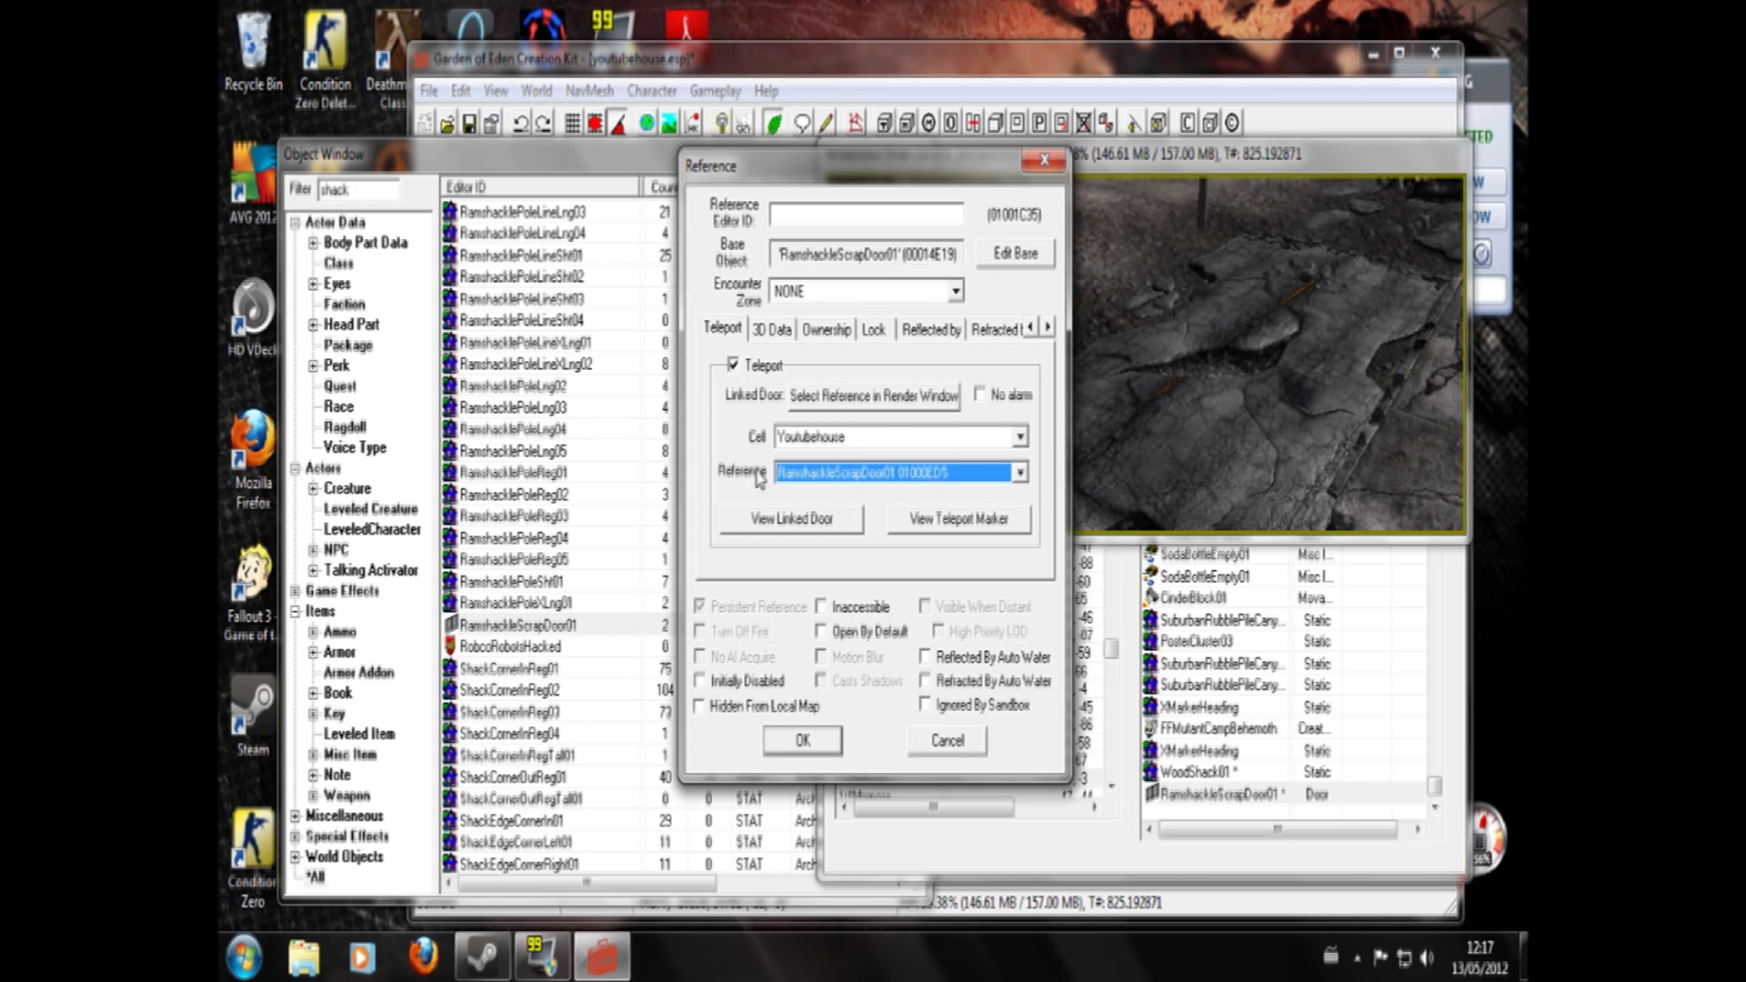
# - View the linked door inside Youtubehouse and accept the shack door's teleport settings
pyautogui.click(827, 522)
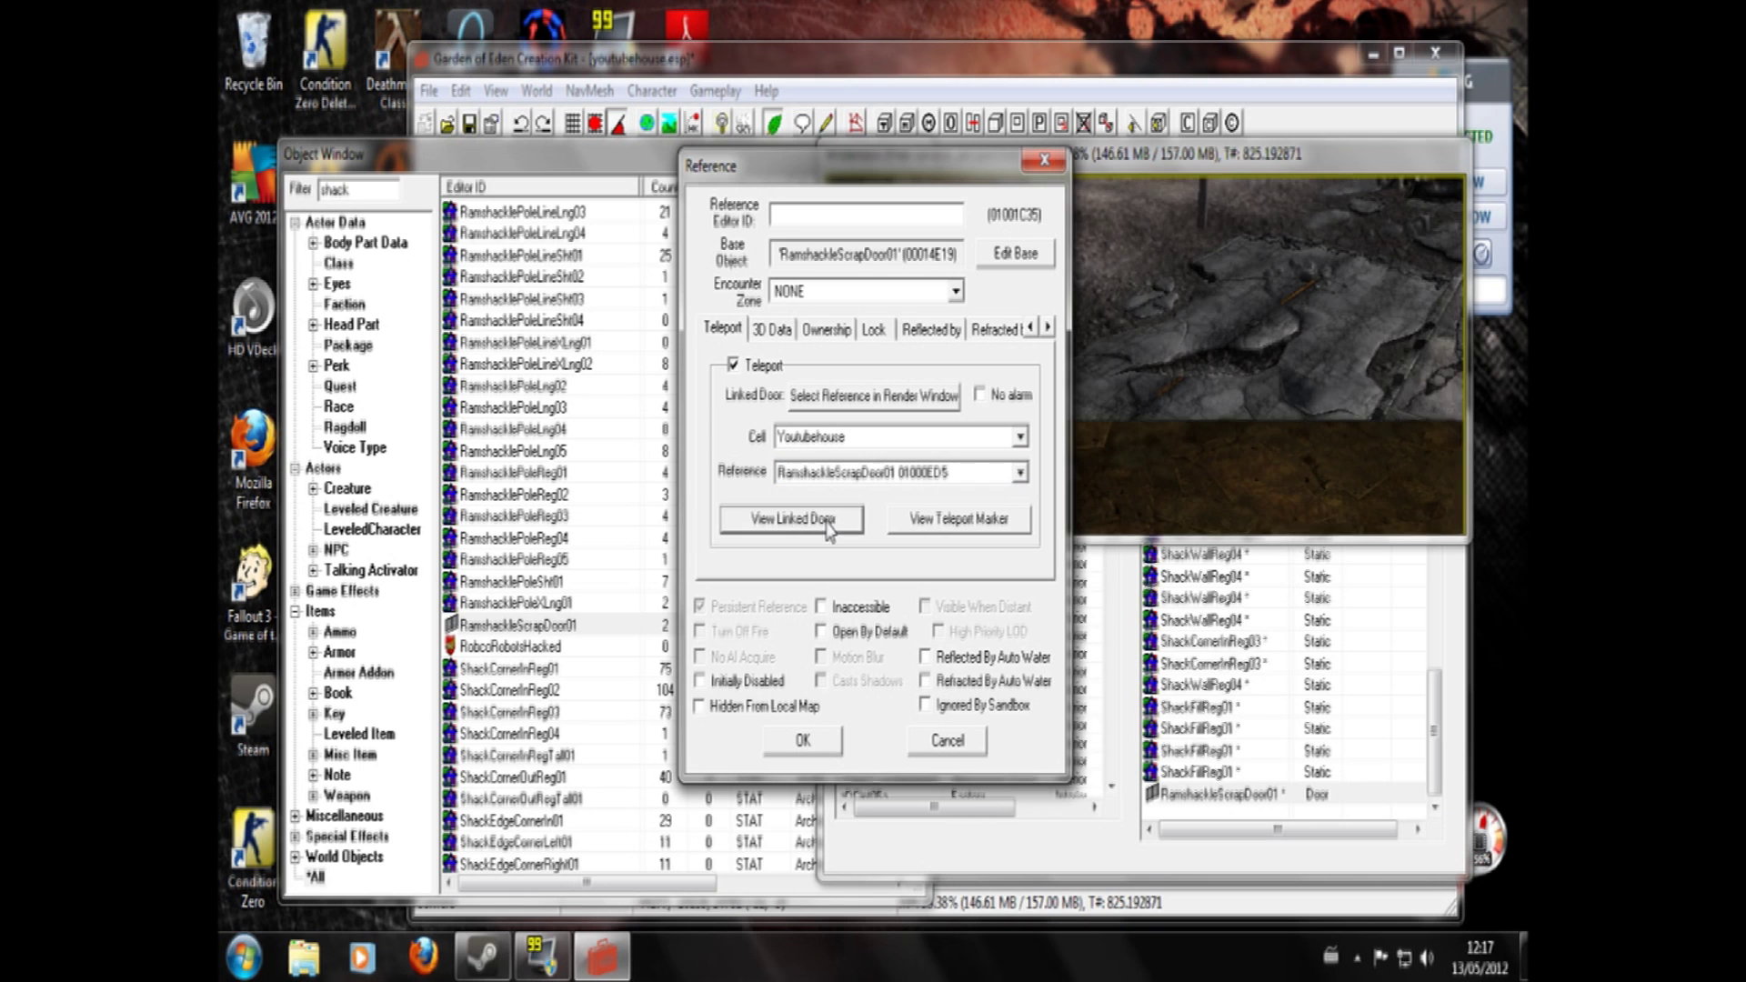
pyautogui.click(1179, 341)
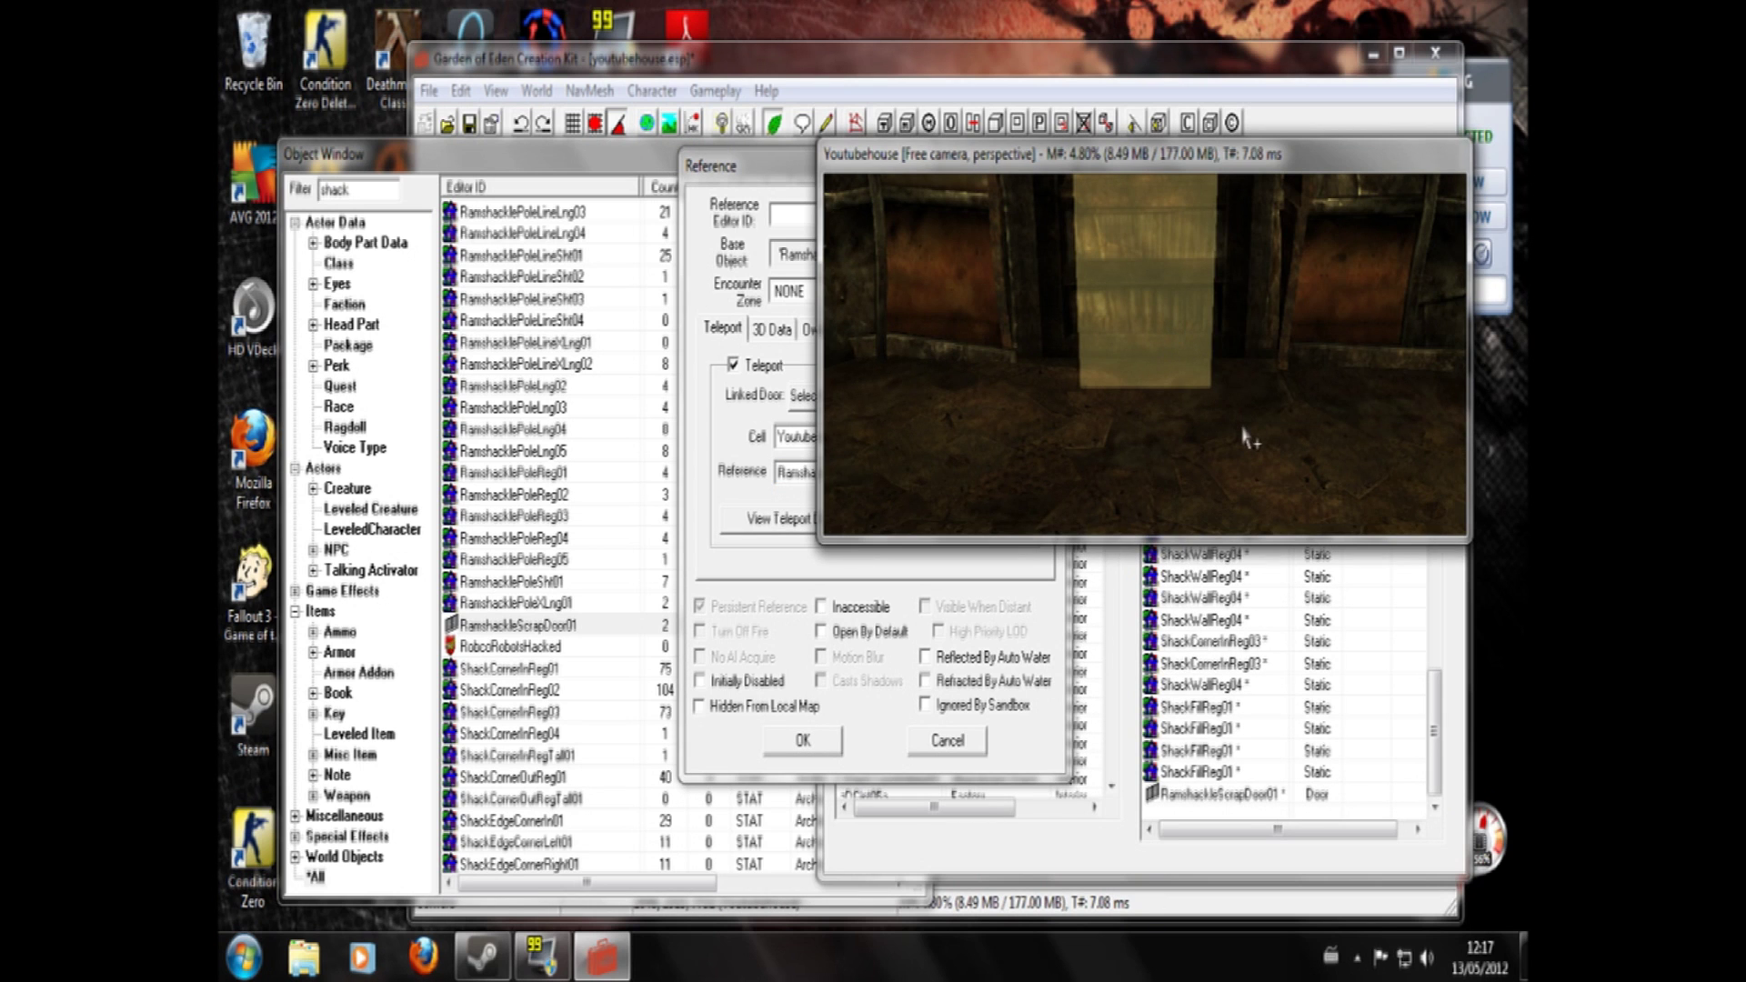
pyautogui.click(1244, 433)
pyautogui.moveTo(1242, 350)
pyautogui.mouseDown(button='middle')
pyautogui.moveTo(1232, 472)
pyautogui.moveTo(1171, 433)
pyautogui.mouseUp(button='middle')
pyautogui.click(1135, 357)
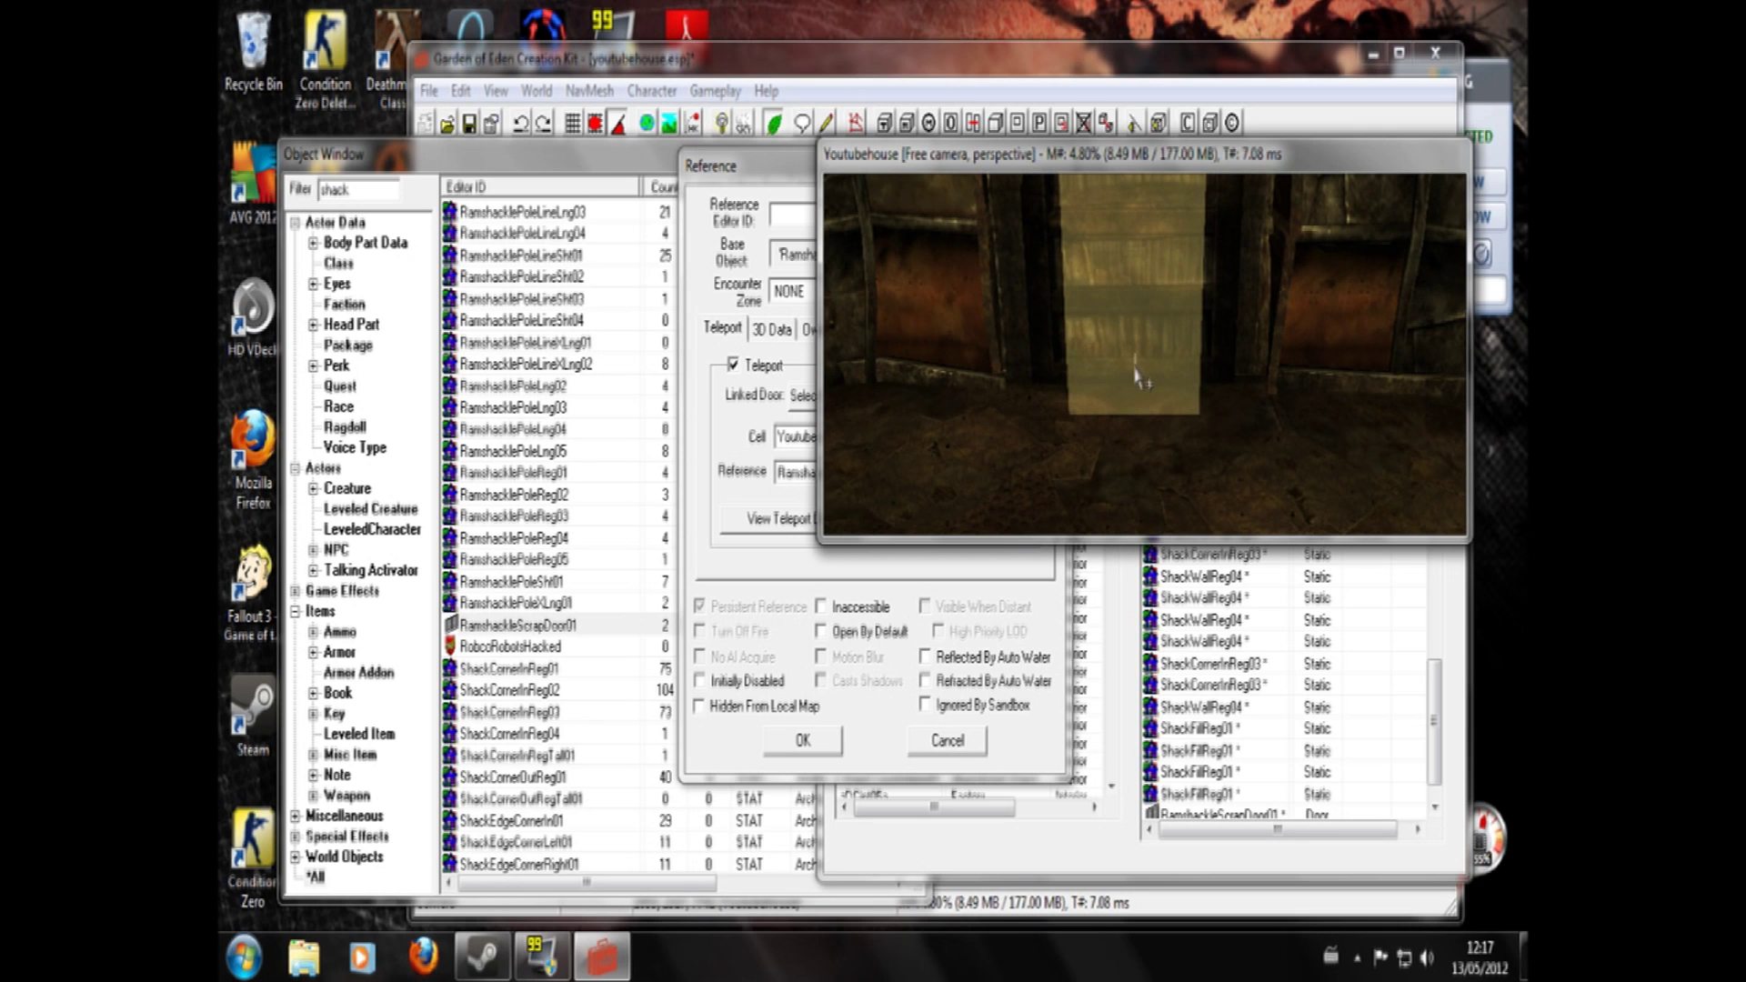
pyautogui.click(1119, 271)
pyautogui.scroll(-2, 1135, 278)
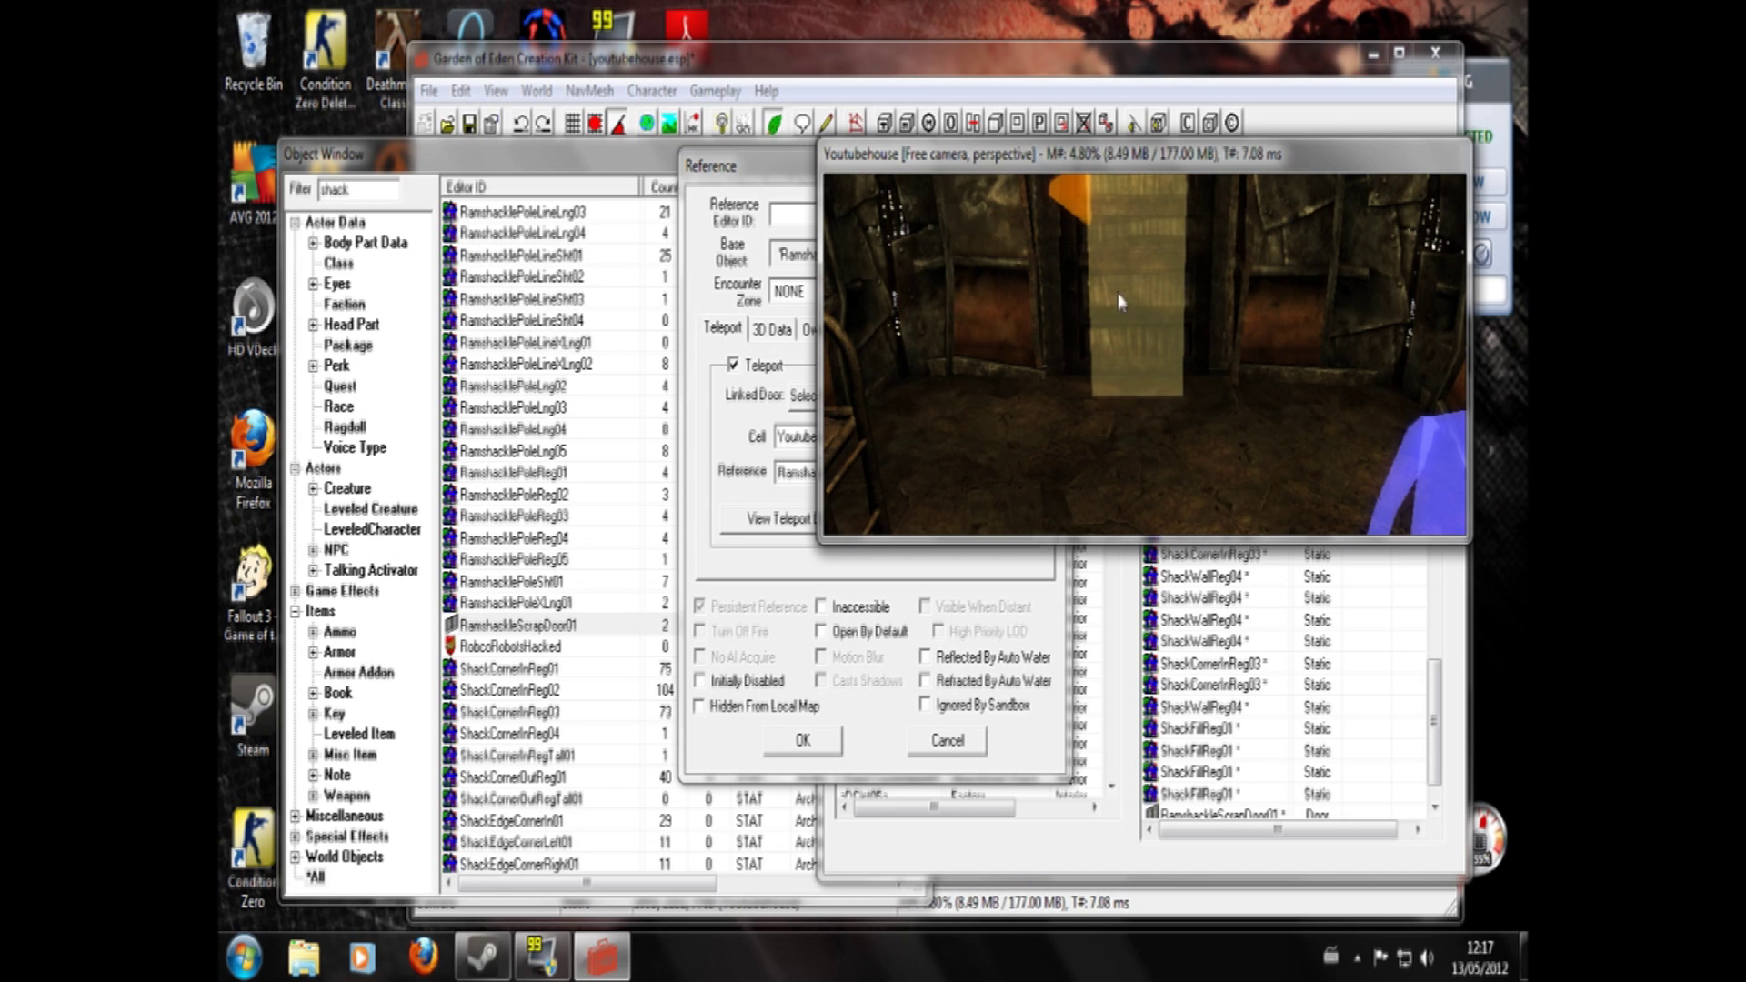
pyautogui.click(731, 188)
pyautogui.click(804, 744)
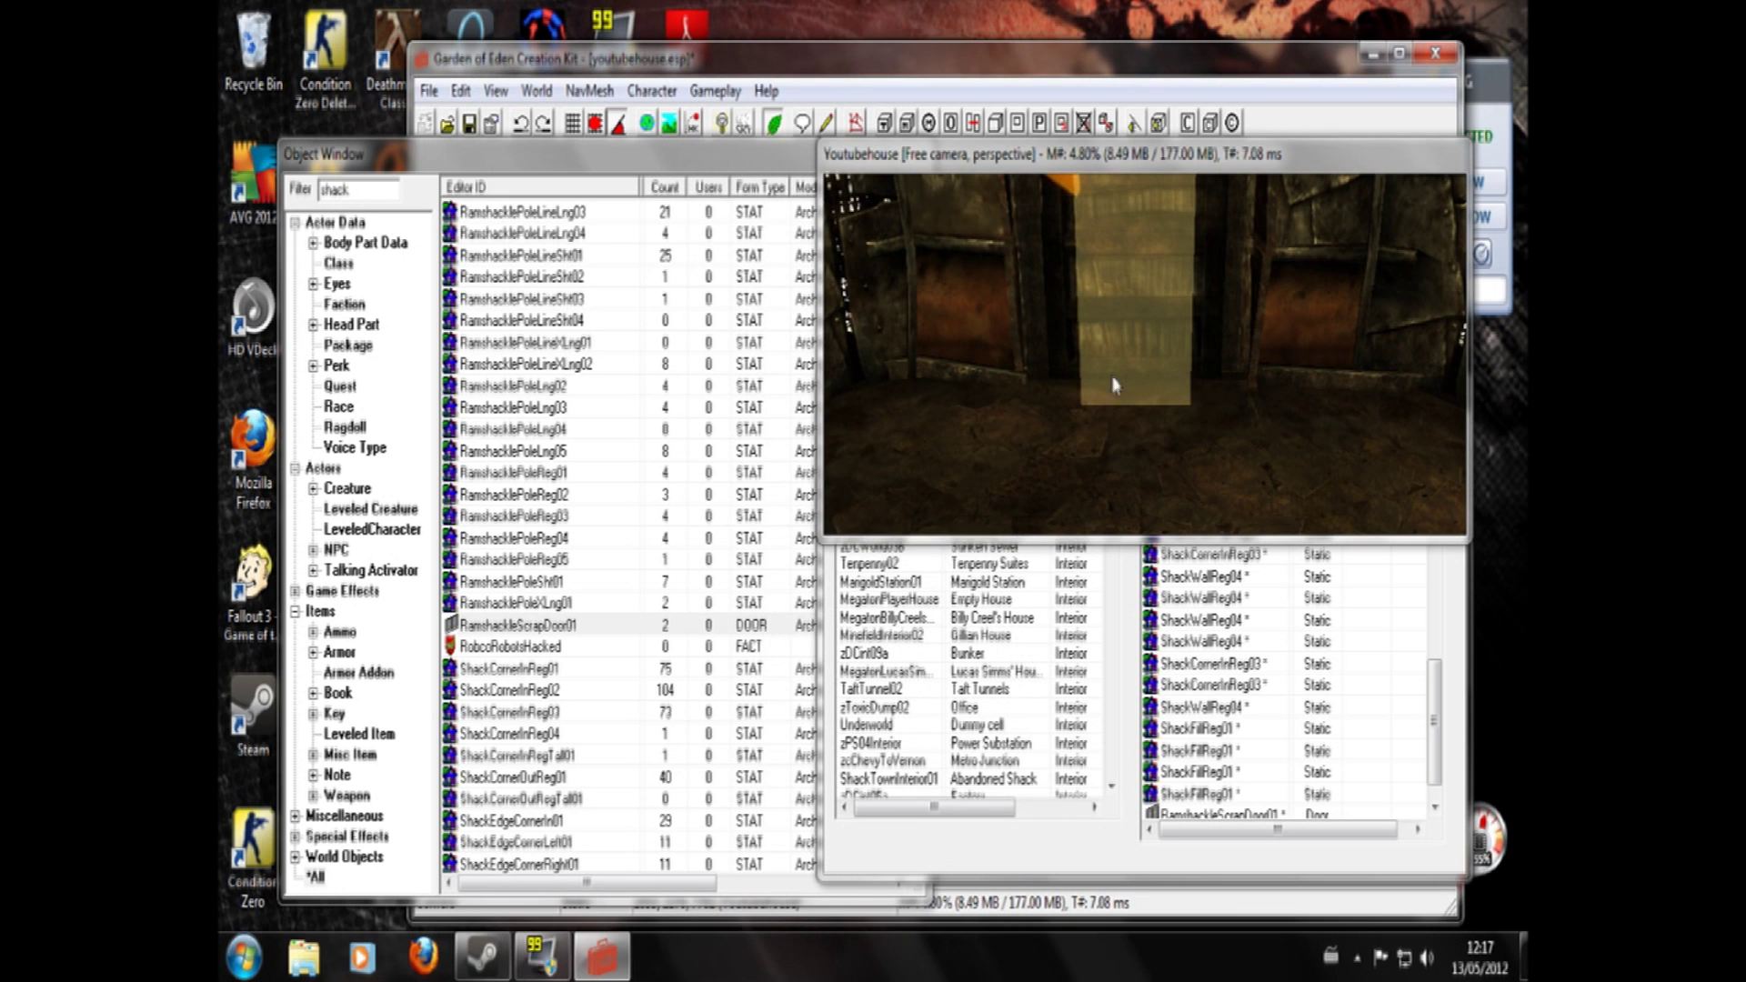
# - Examine the Youtubehouse interior around the scrap door and its teleport marker
pyautogui.scroll(-2, 1140, 218)
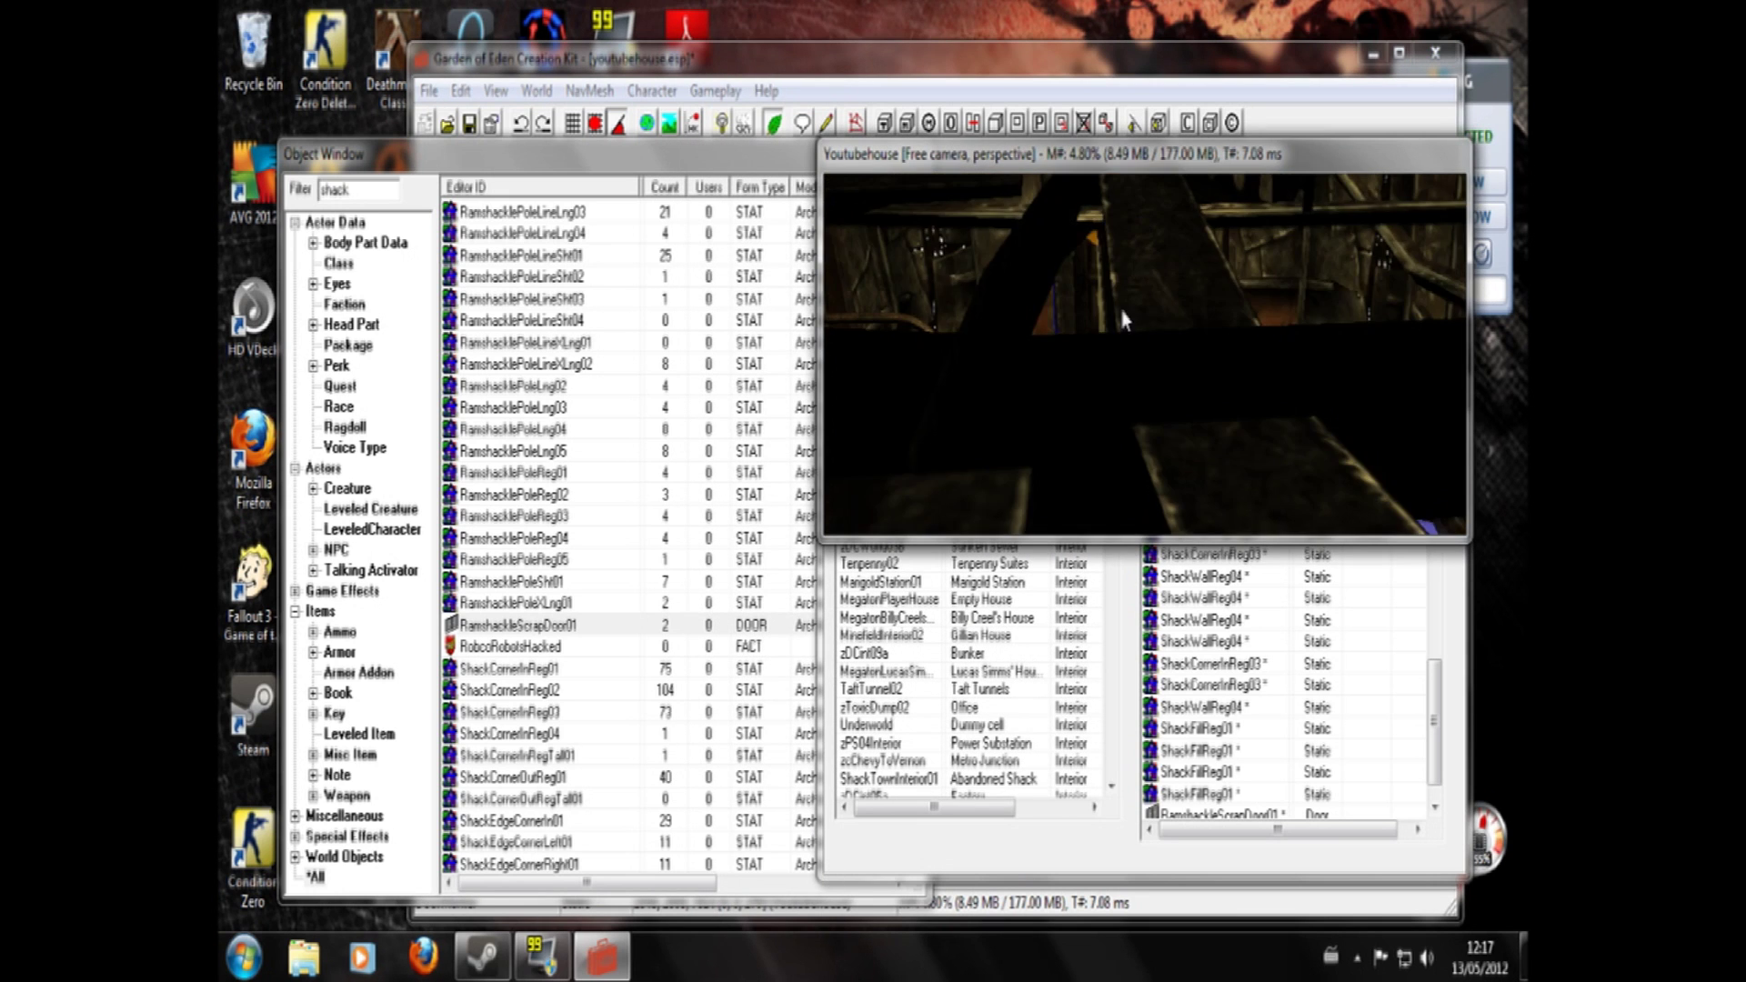
pyautogui.moveTo(1124, 356); pyautogui.dragTo(1132, 382, button='middle')
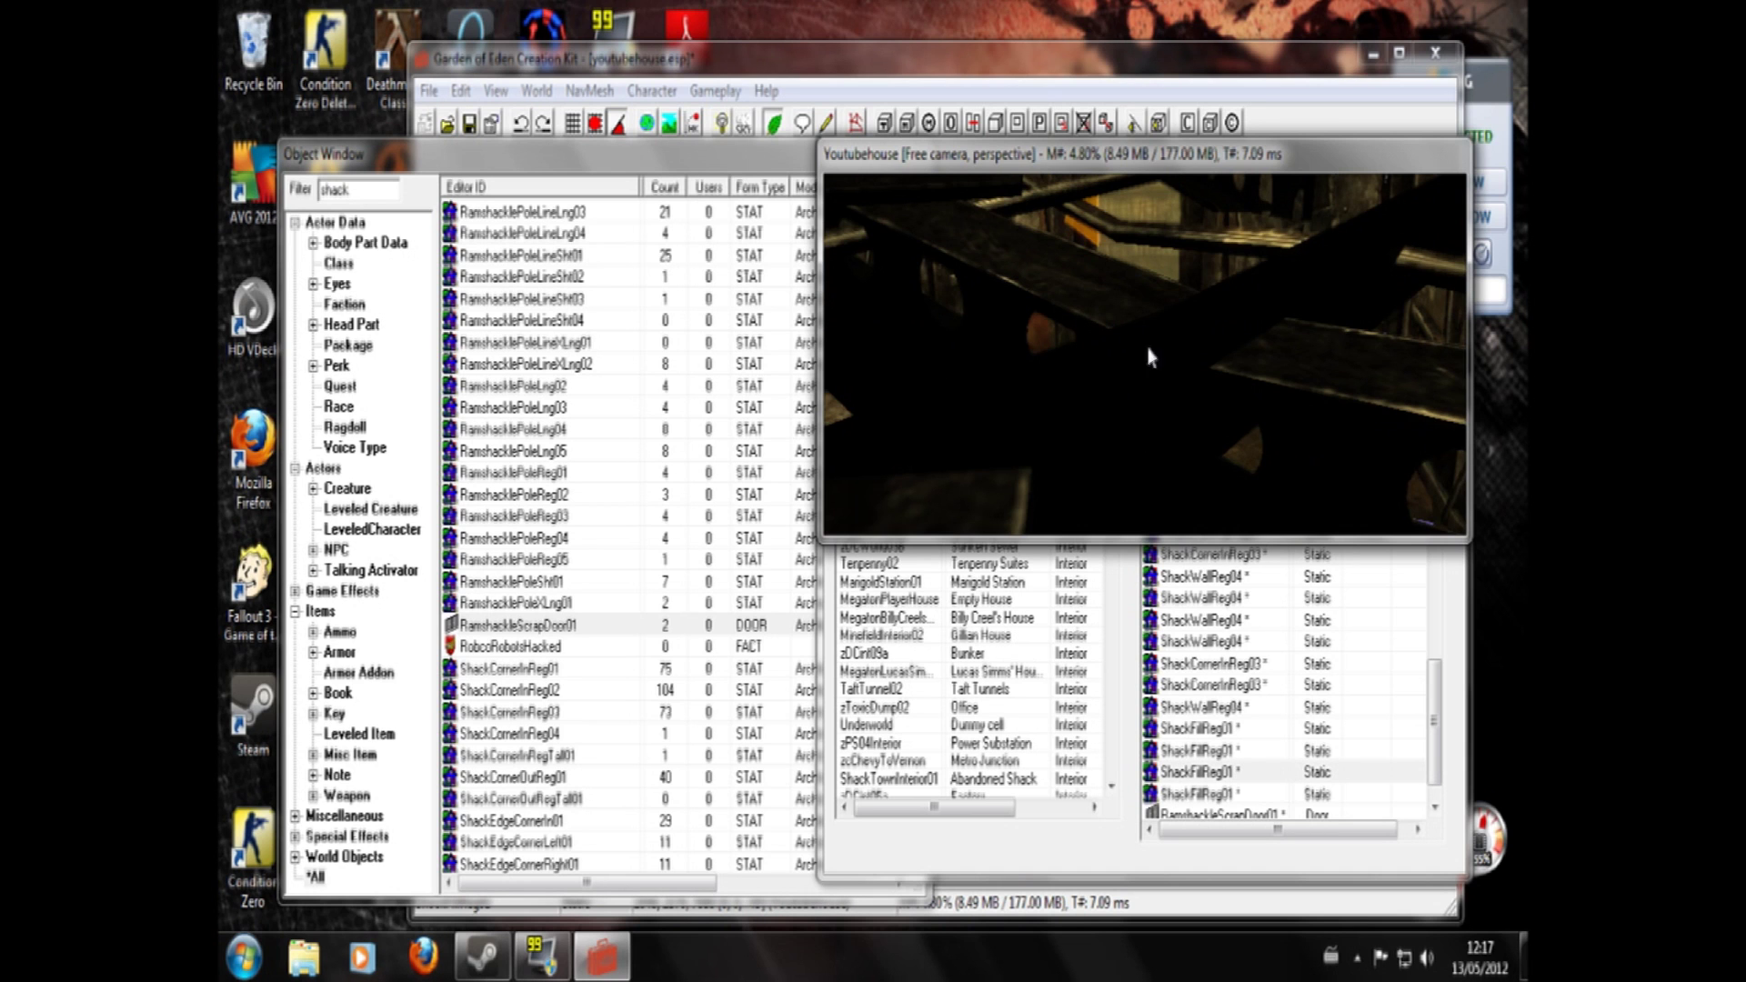
pyautogui.scroll(-3, 1157, 343)
pyautogui.scroll(5, 1158, 343)
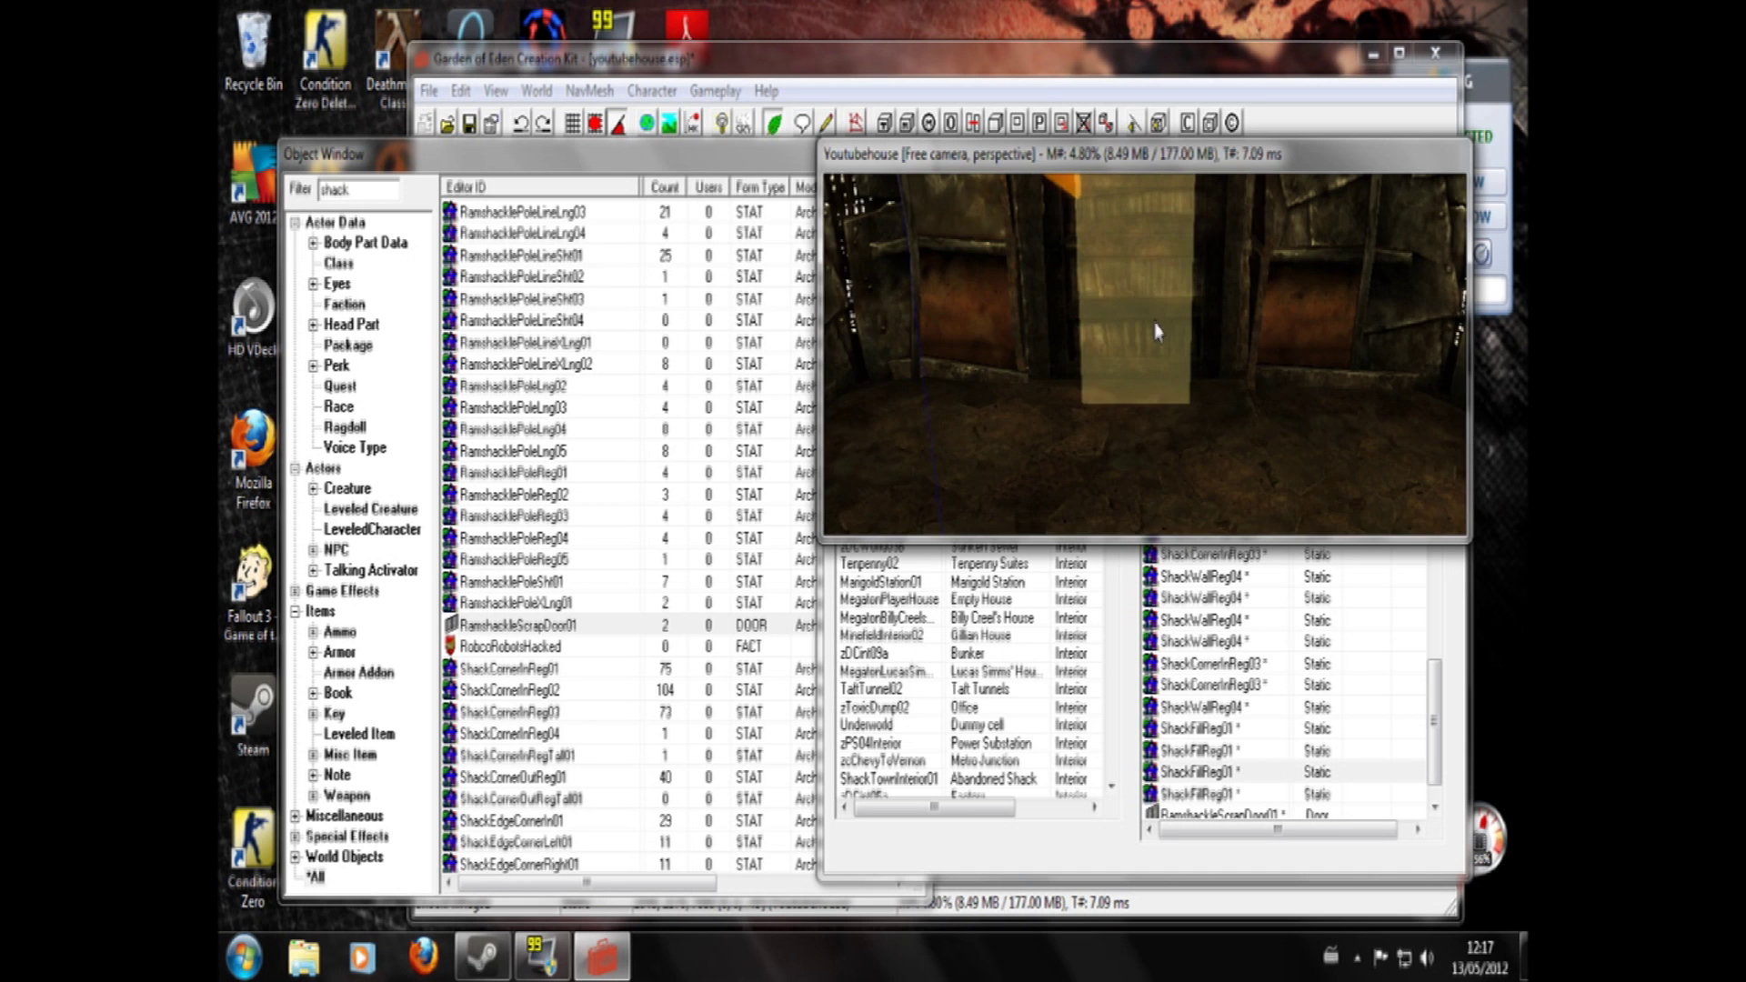
pyautogui.scroll(-3, 1155, 334)
pyautogui.scroll(-2, 1157, 337)
pyautogui.moveTo(1170, 358)
pyautogui.mouseDown(button='right')
pyautogui.moveTo(1178, 376)
pyautogui.moveTo(1241, 338)
pyautogui.moveTo(1183, 359)
pyautogui.moveTo(1289, 334)
pyautogui.moveTo(1169, 366)
pyautogui.mouseUp(button='right')
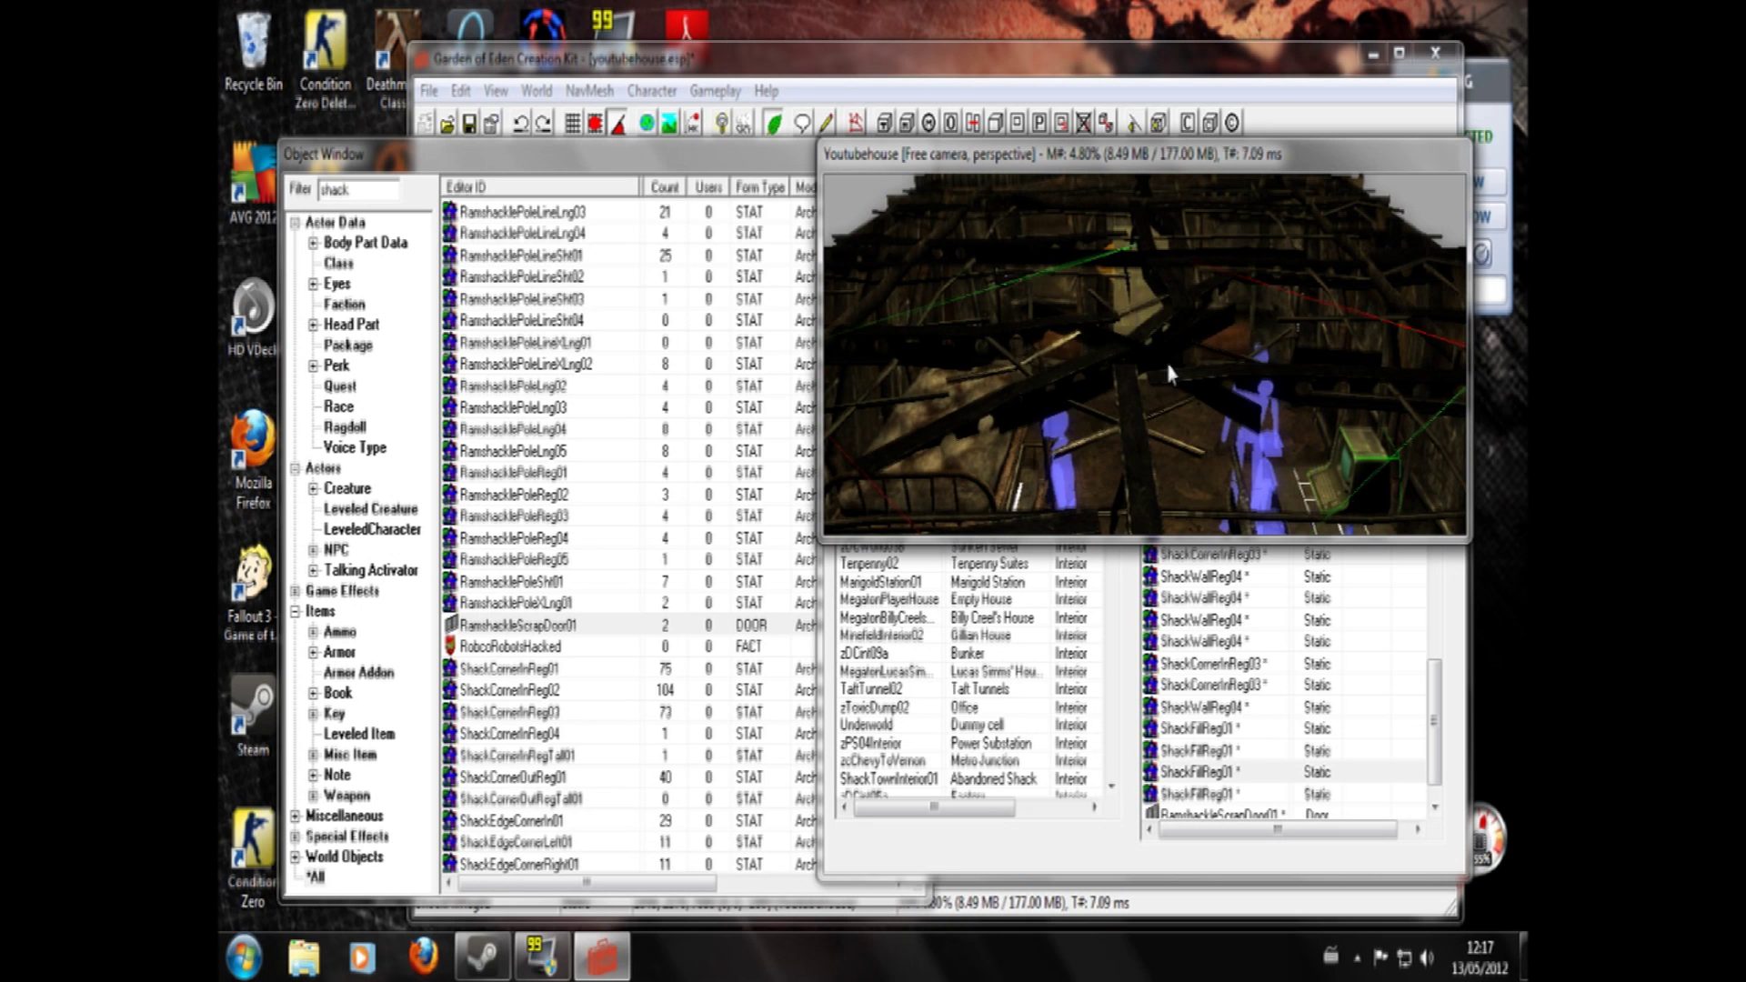
pyautogui.moveTo(1214, 368); pyautogui.dragTo(1244, 364, button='middle')
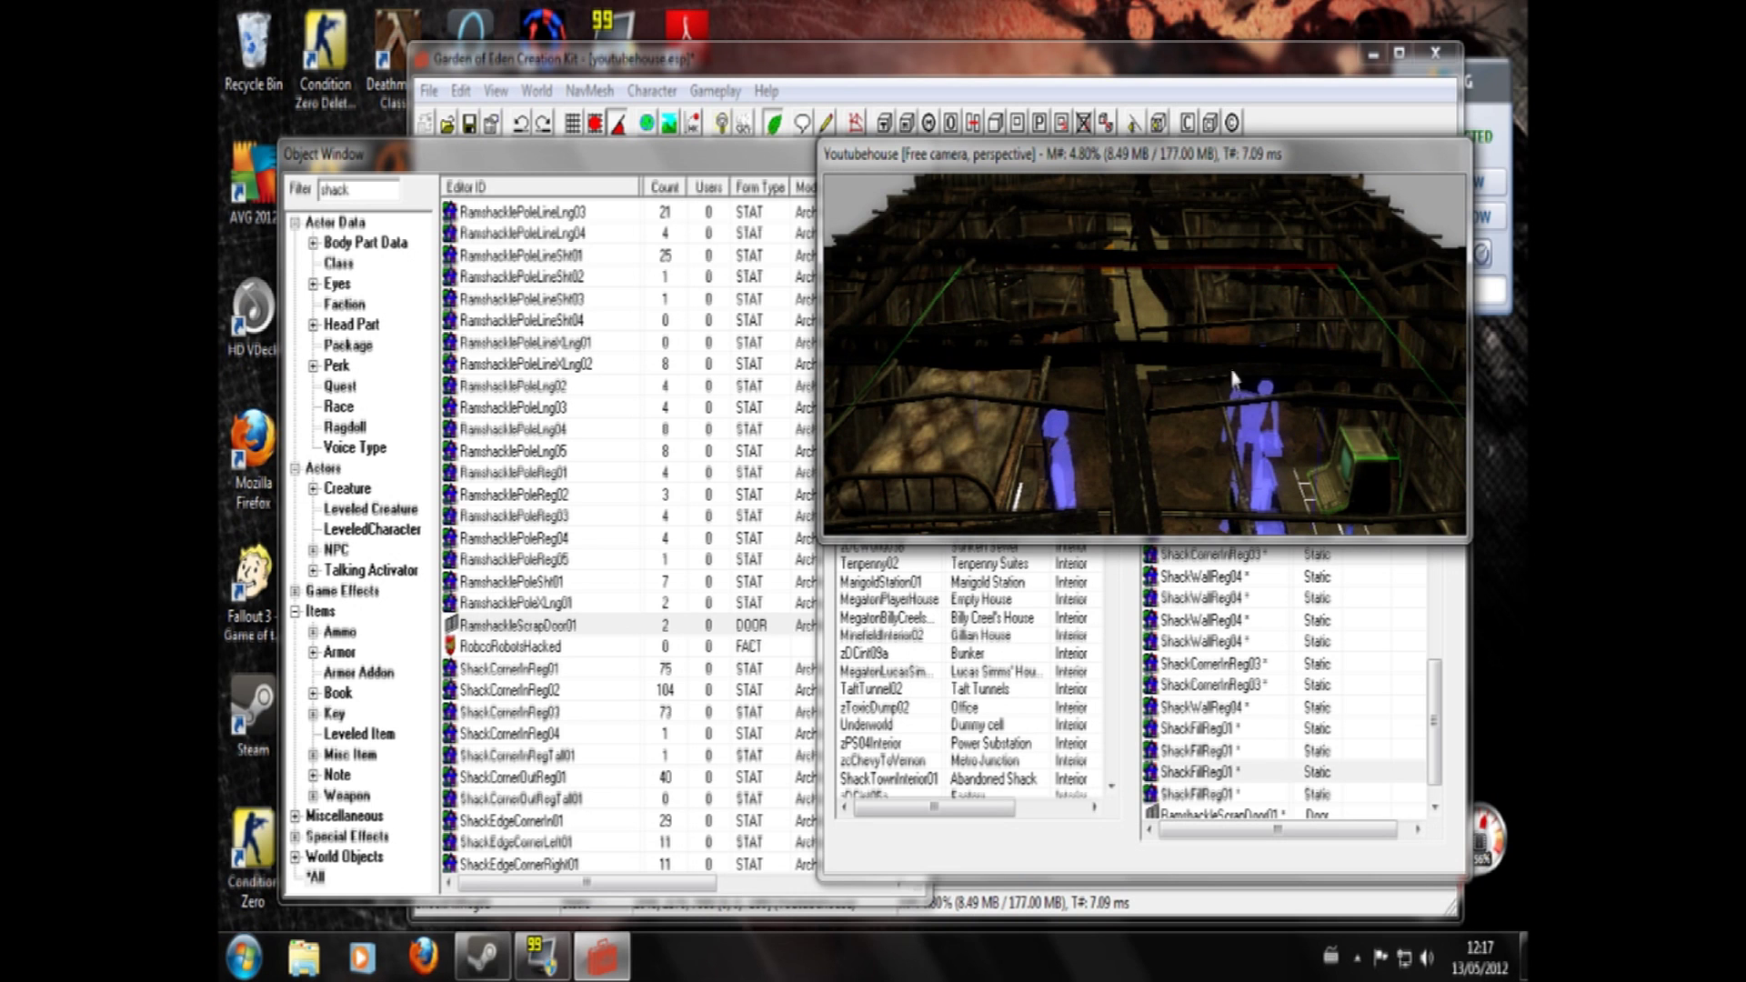
pyautogui.doubleClick(1233, 371)
pyautogui.click(1025, 173)
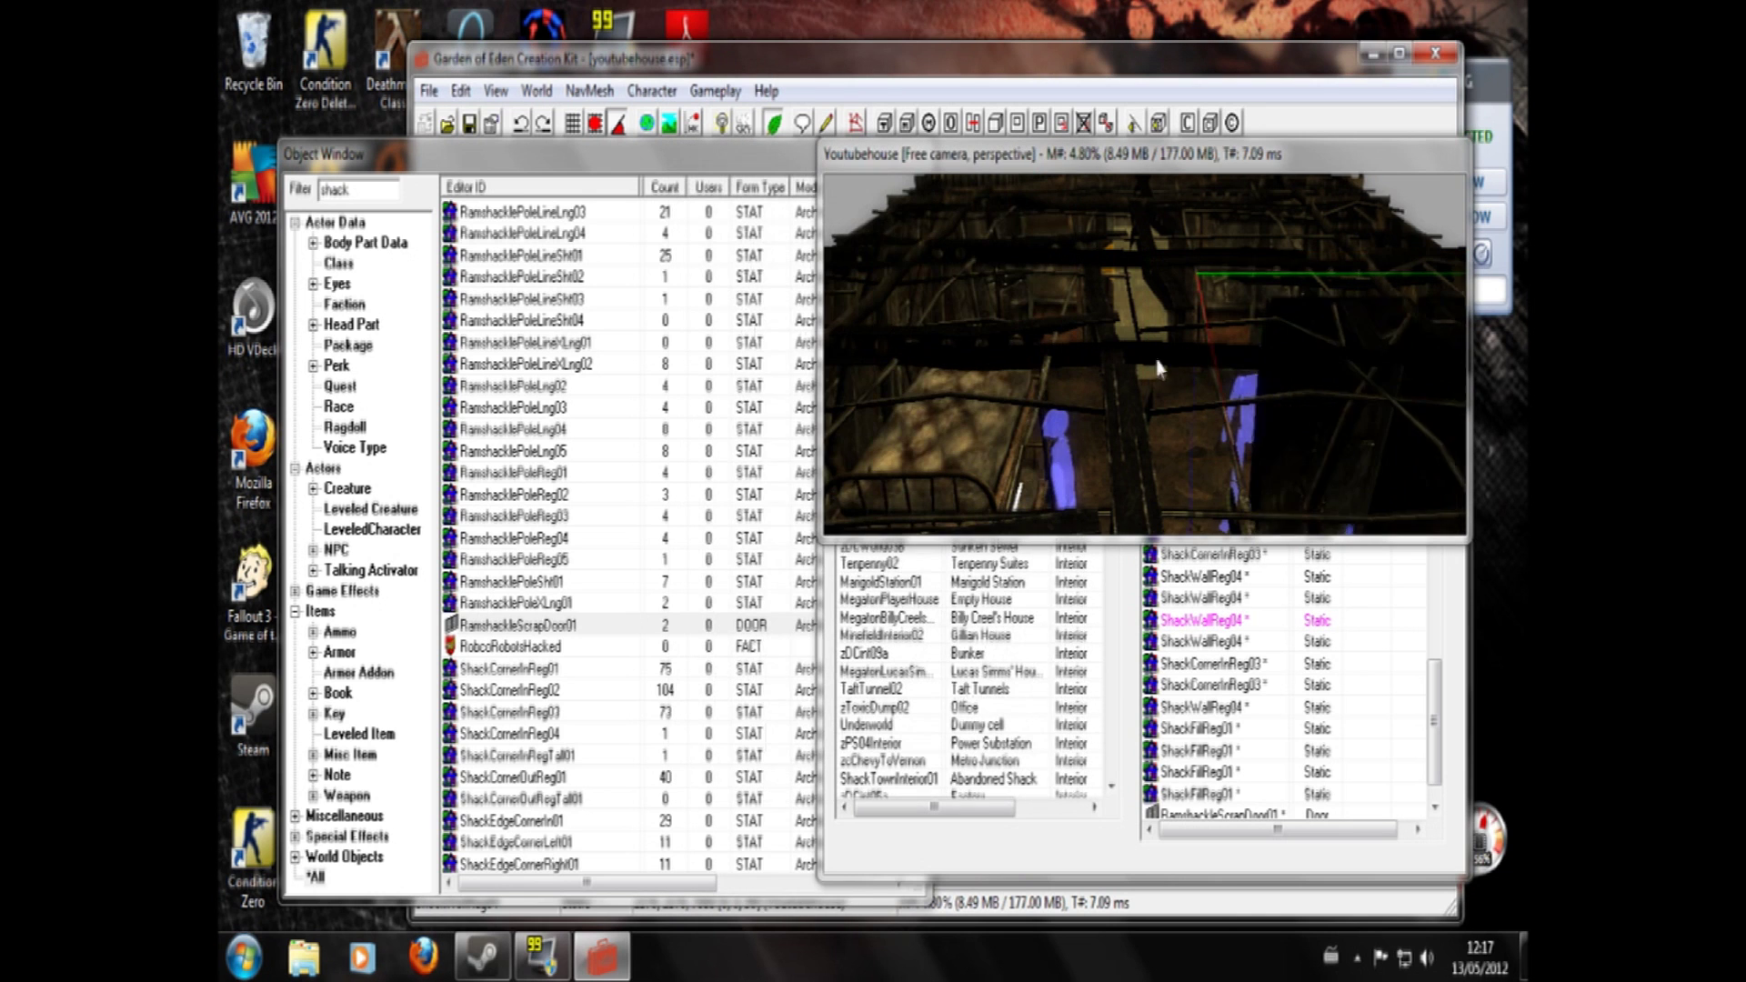
pyautogui.moveTo(1158, 366); pyautogui.dragTo(1390, 412, button='middle')
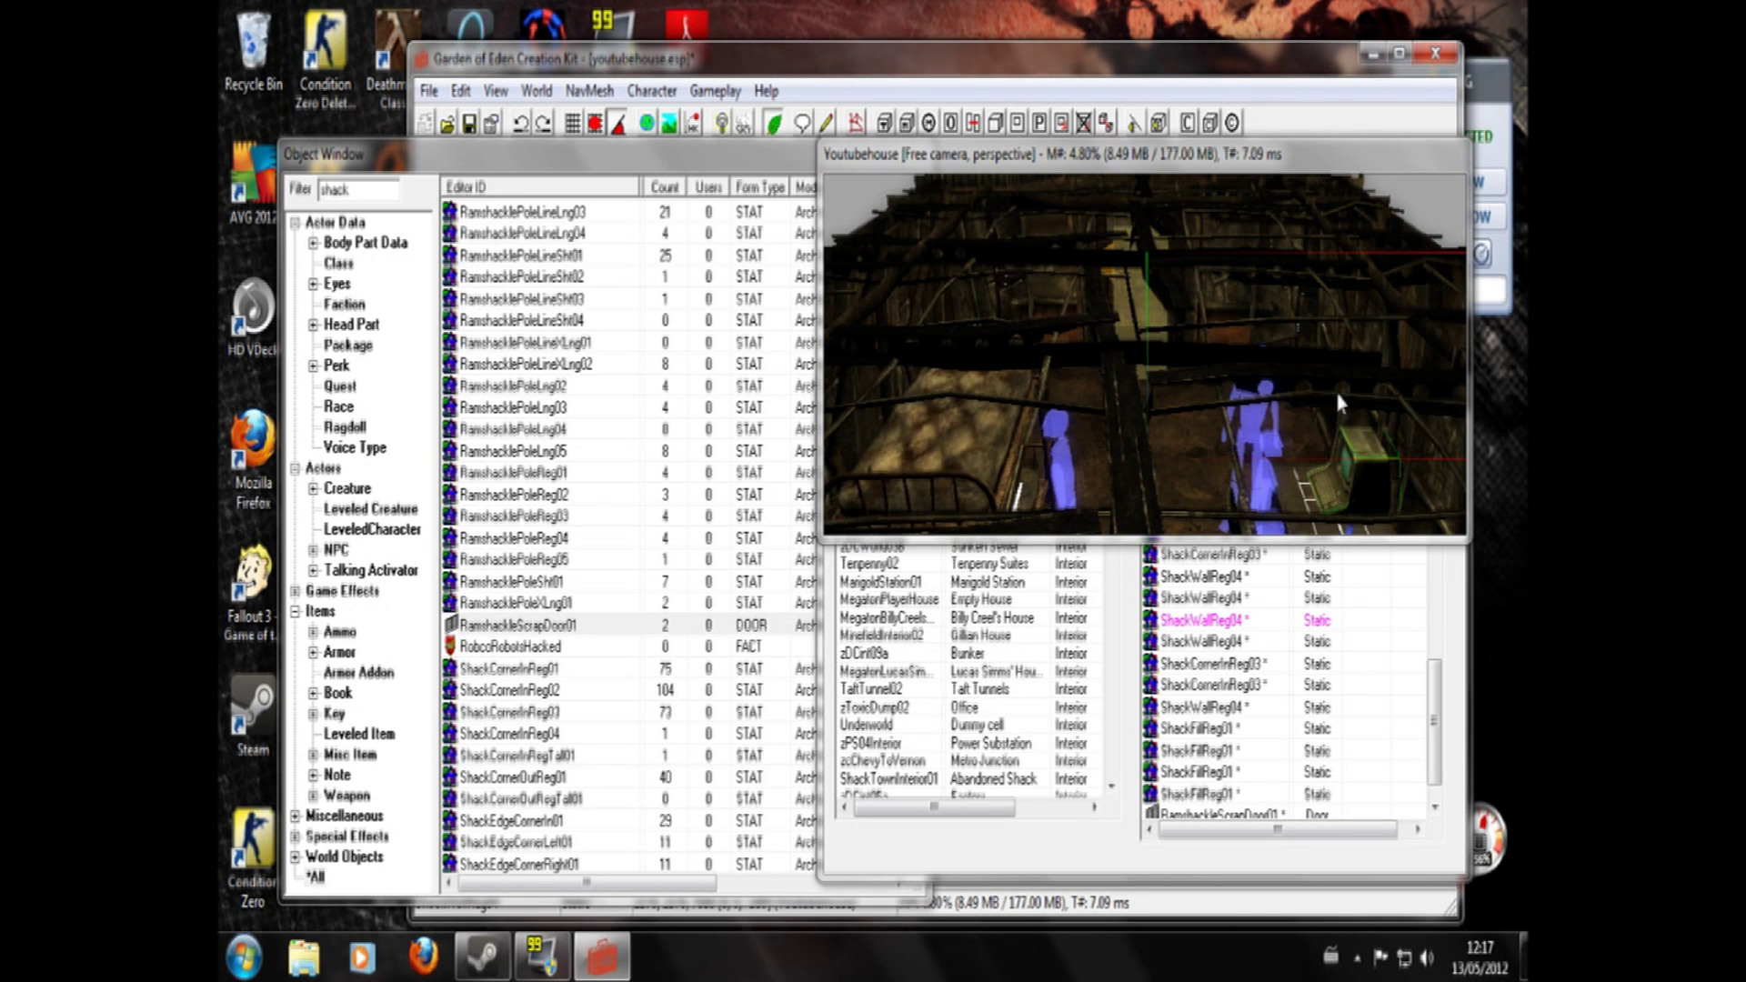
pyautogui.moveTo(1299, 383); pyautogui.dragTo(1386, 318)
pyautogui.doubleClick(1387, 318)
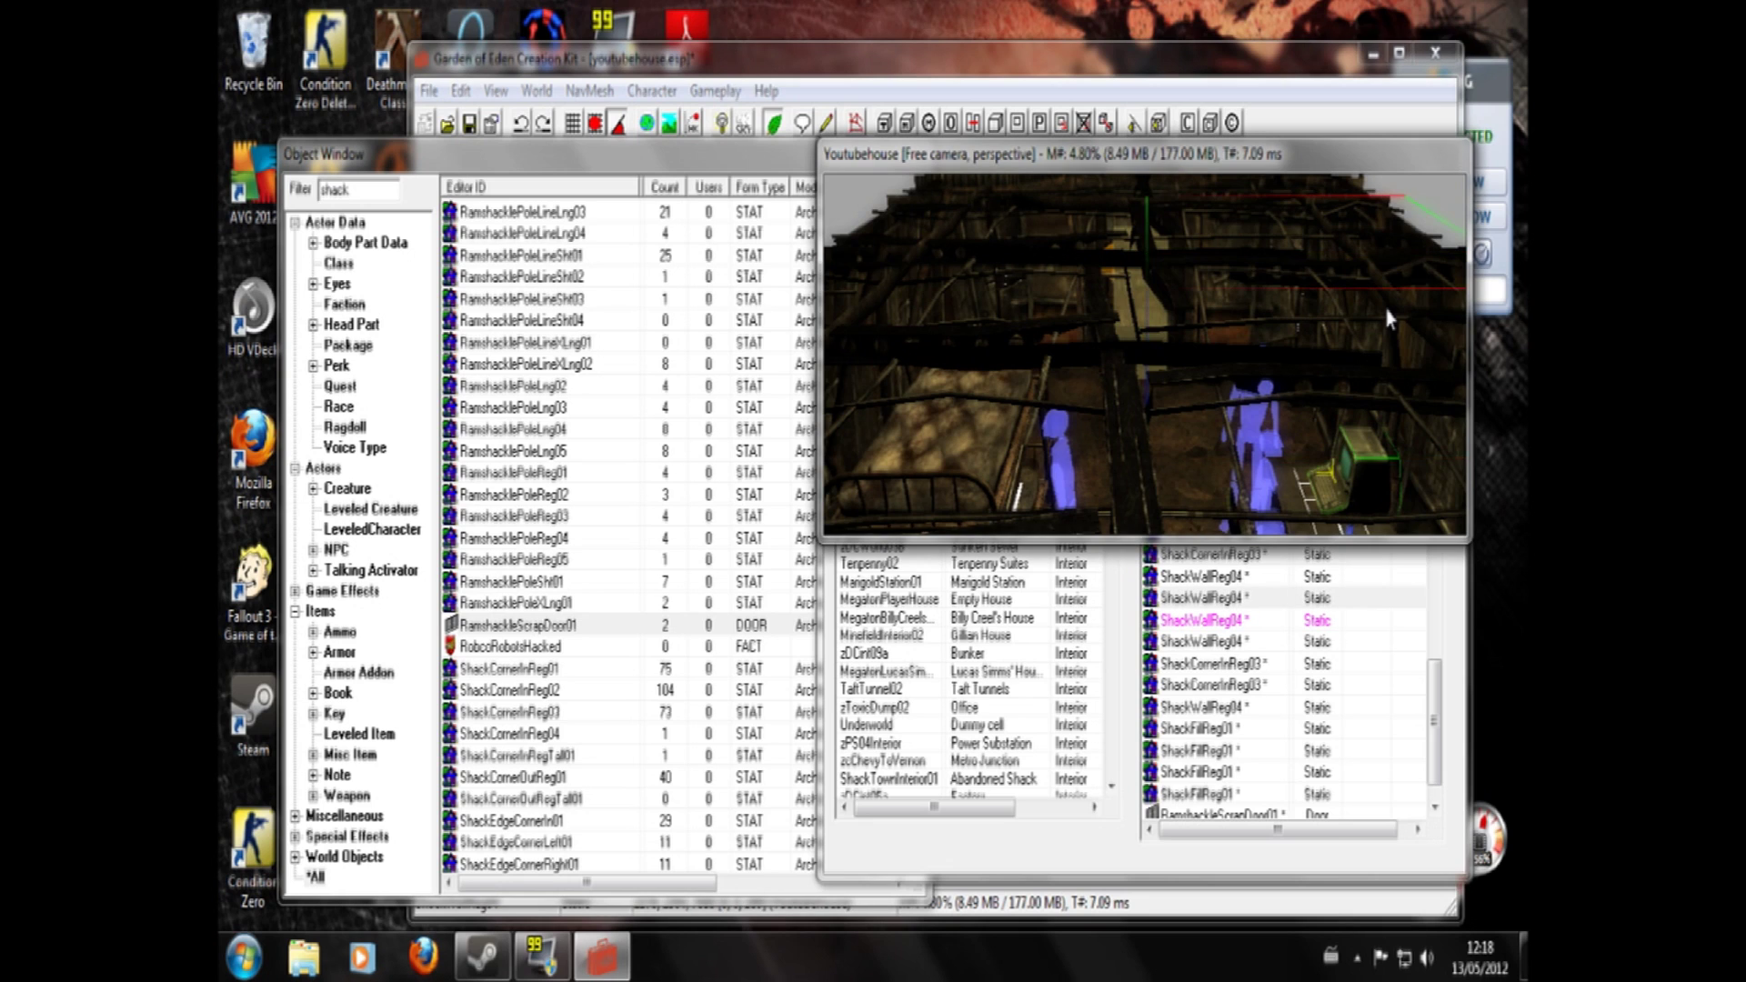
pyautogui.moveTo(1389, 319)
pyautogui.mouseDown(button='middle')
pyautogui.moveTo(1322, 263)
pyautogui.moveTo(1410, 273)
pyautogui.moveTo(1367, 303)
pyautogui.mouseUp(button='middle')
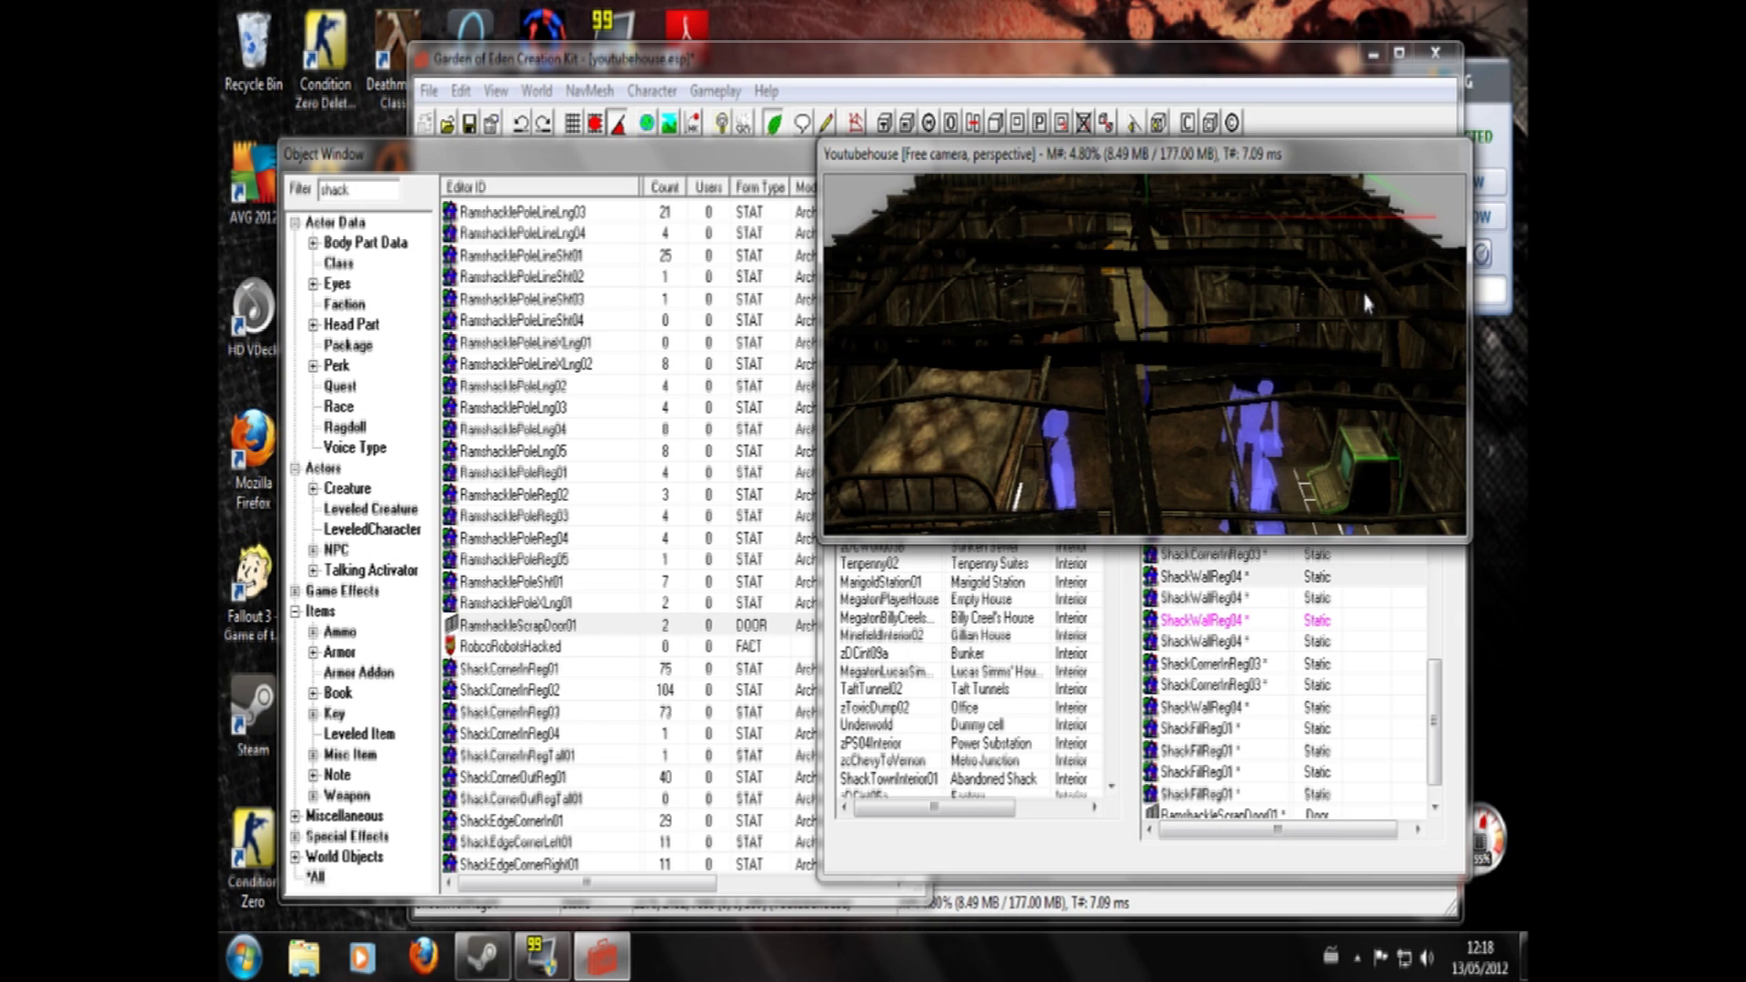
pyautogui.moveTo(1367, 303); pyautogui.dragTo(1351, 200, button='middle')
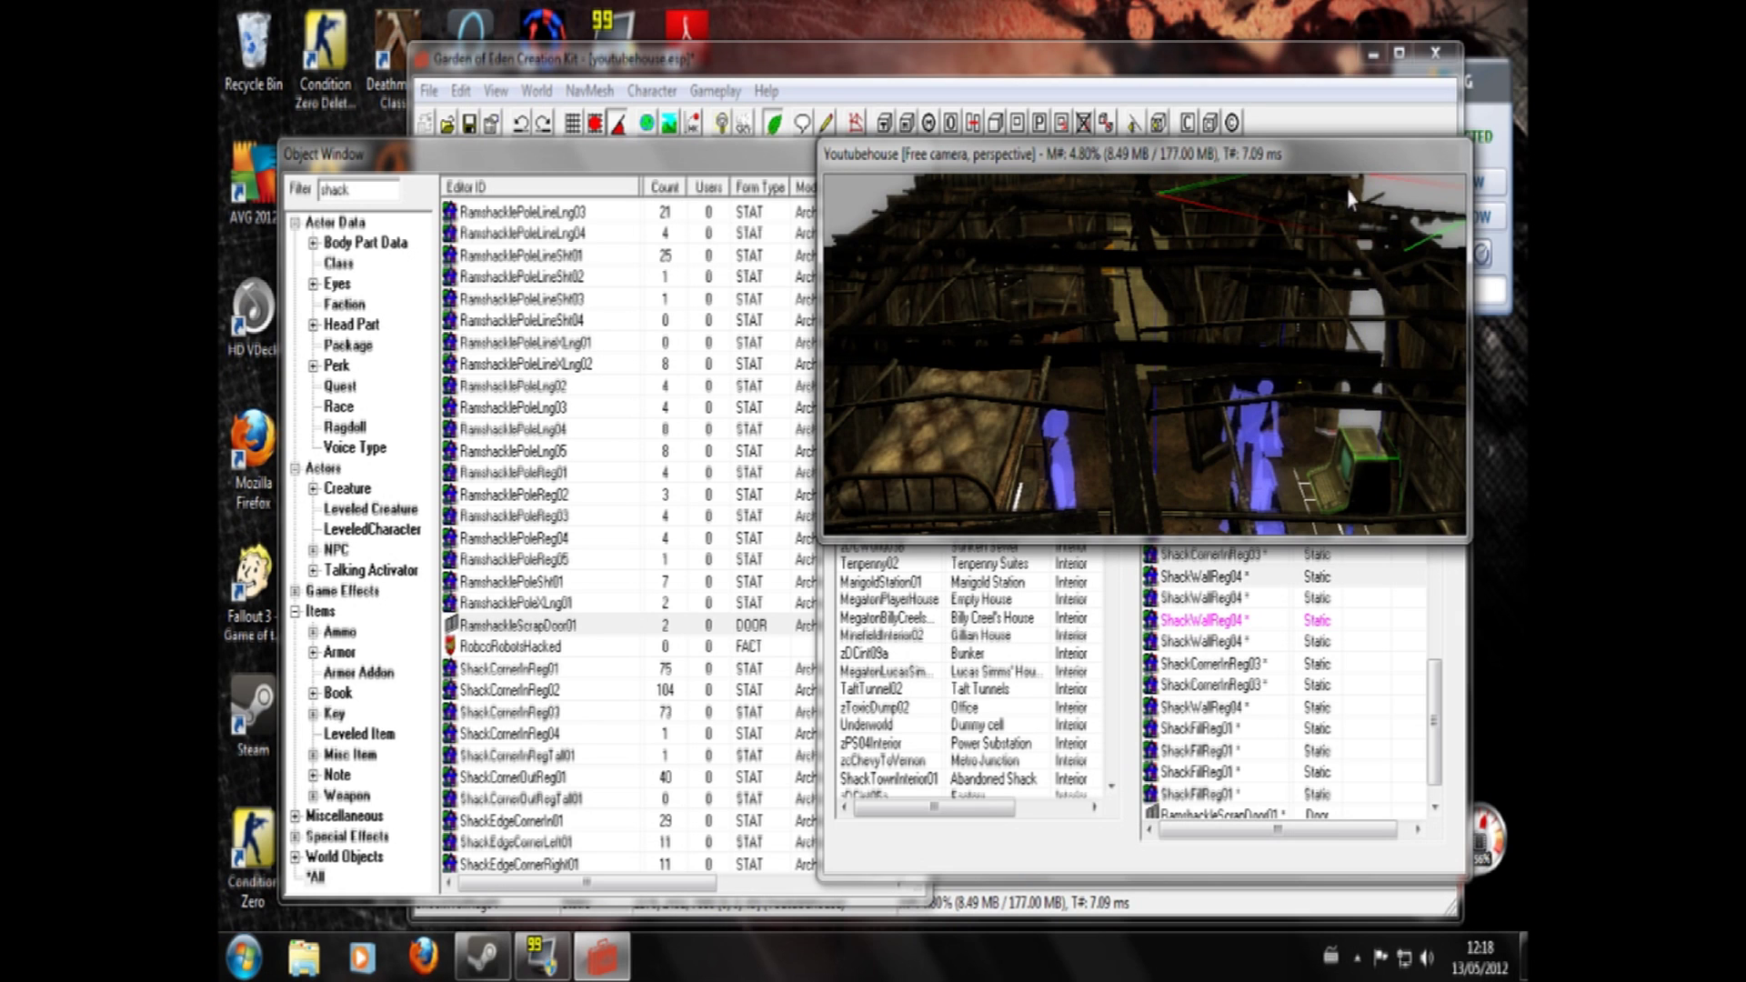
pyautogui.click(1286, 222)
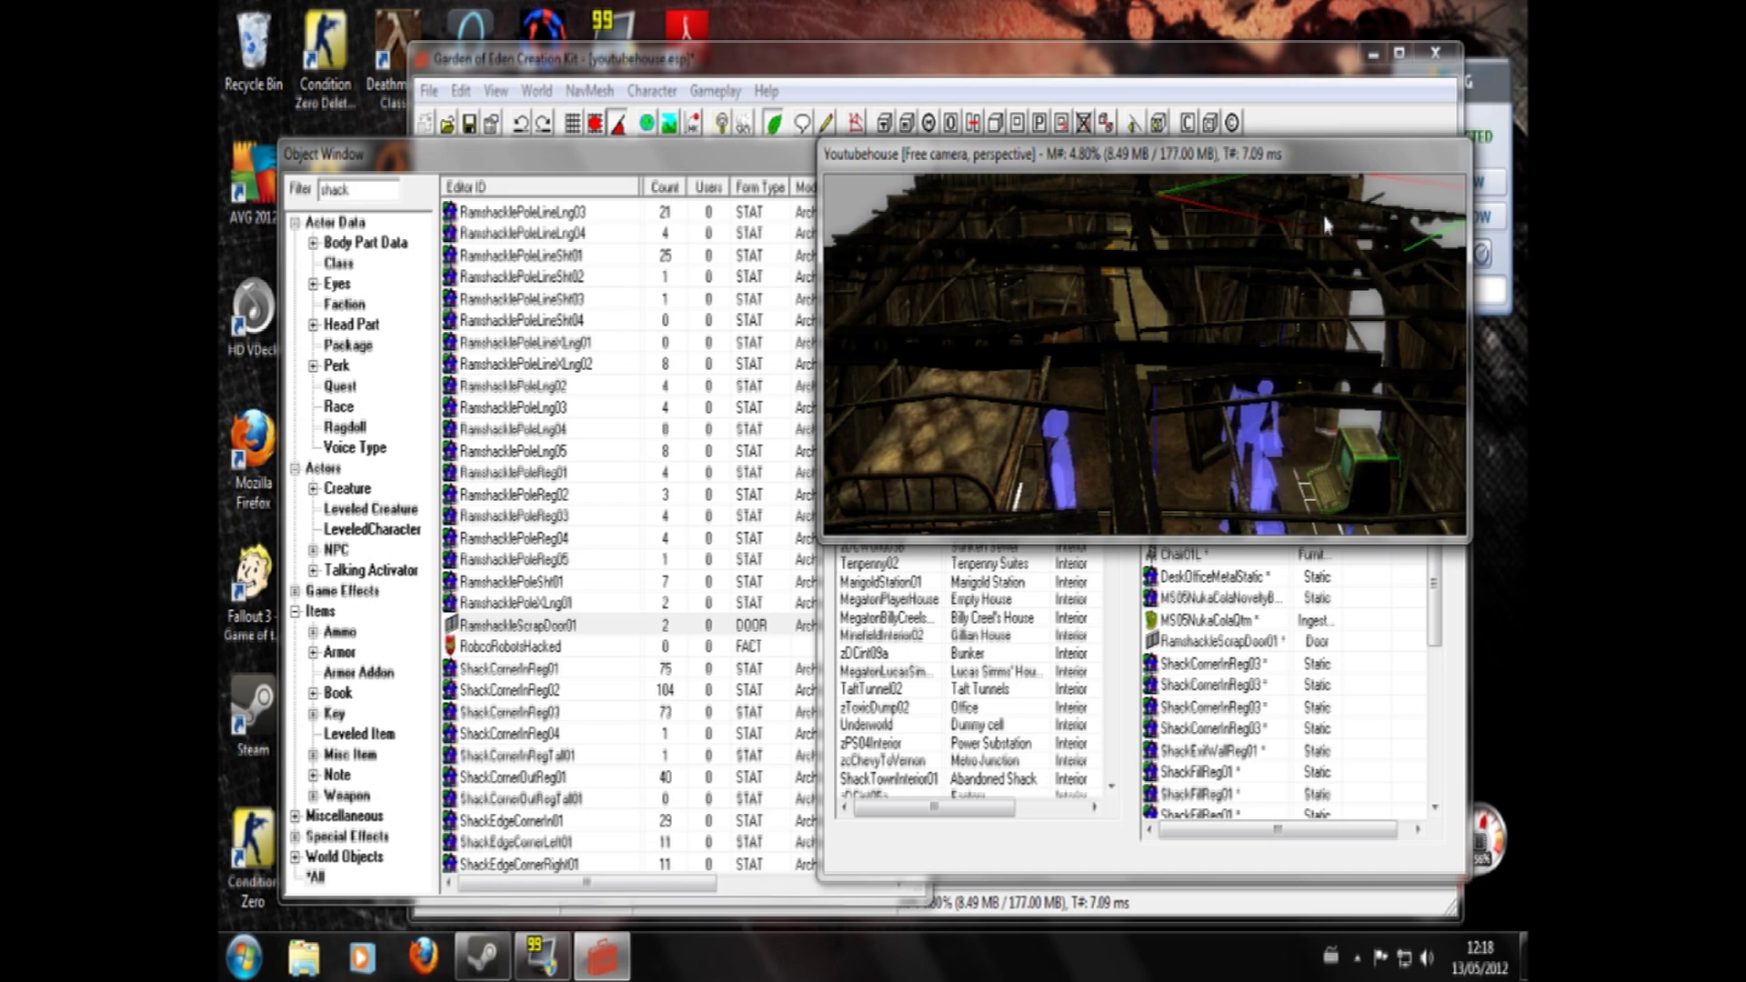
pyautogui.scroll(-5, 1333, 204)
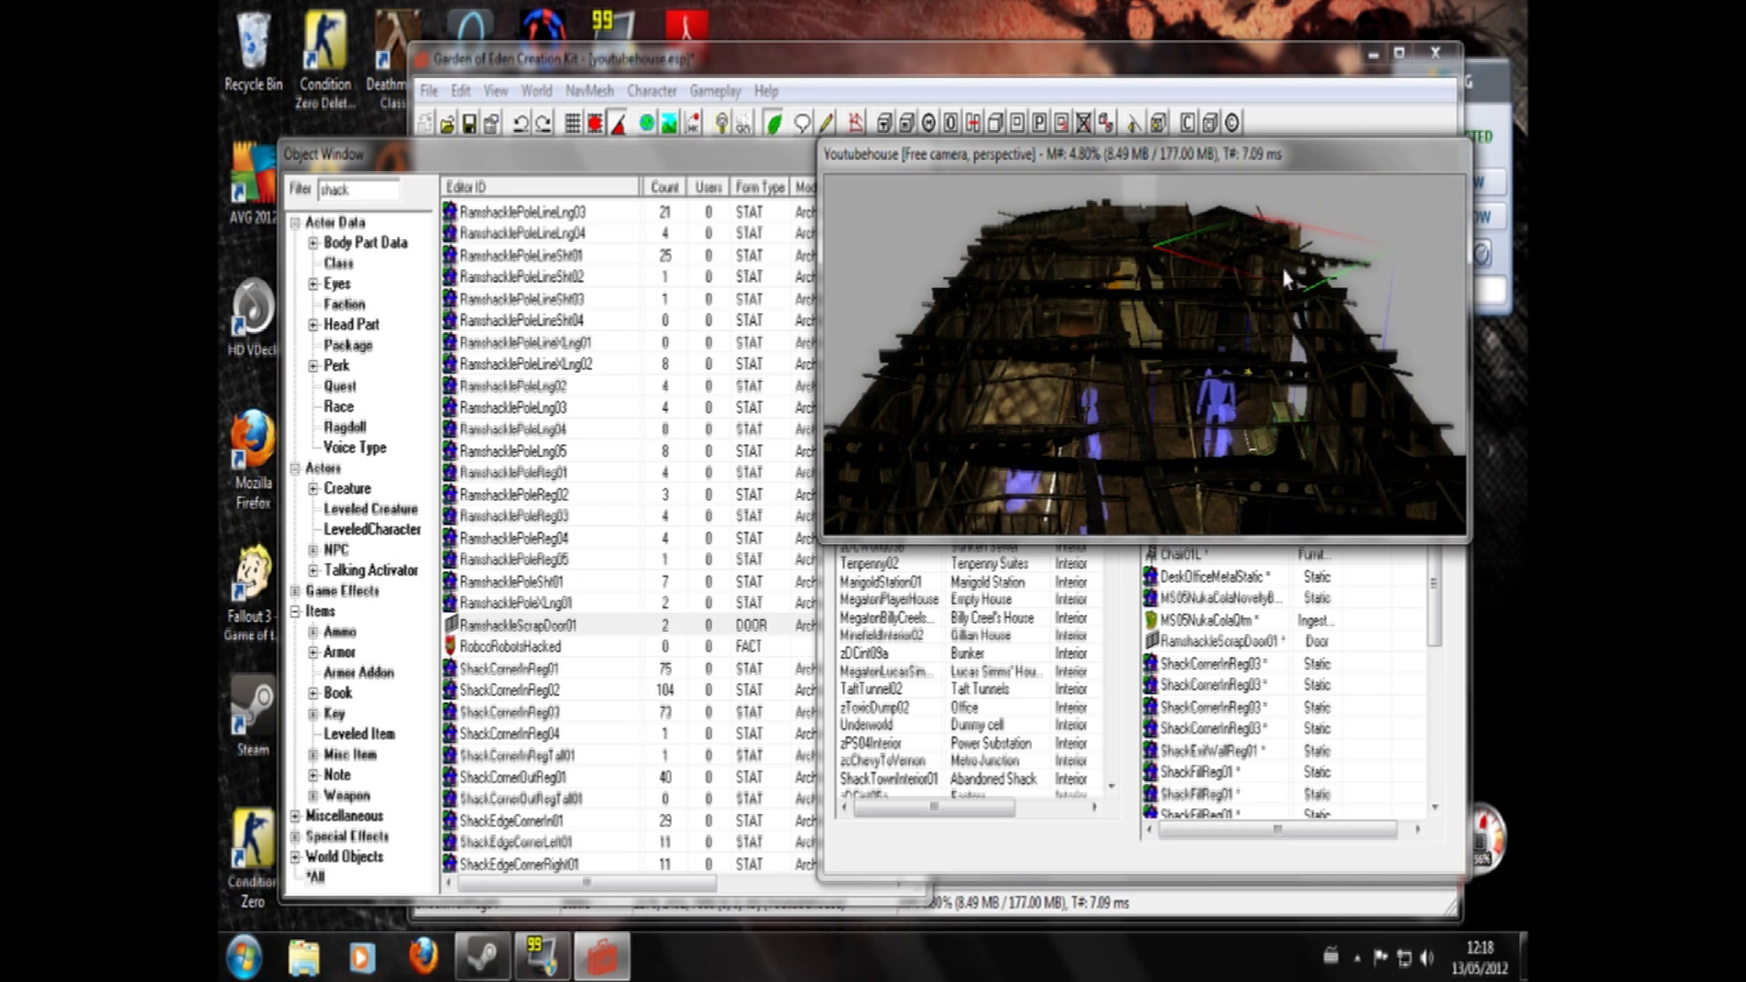
pyautogui.moveTo(1284, 269); pyautogui.dragTo(1267, 279, button='right')
pyautogui.click(1187, 291)
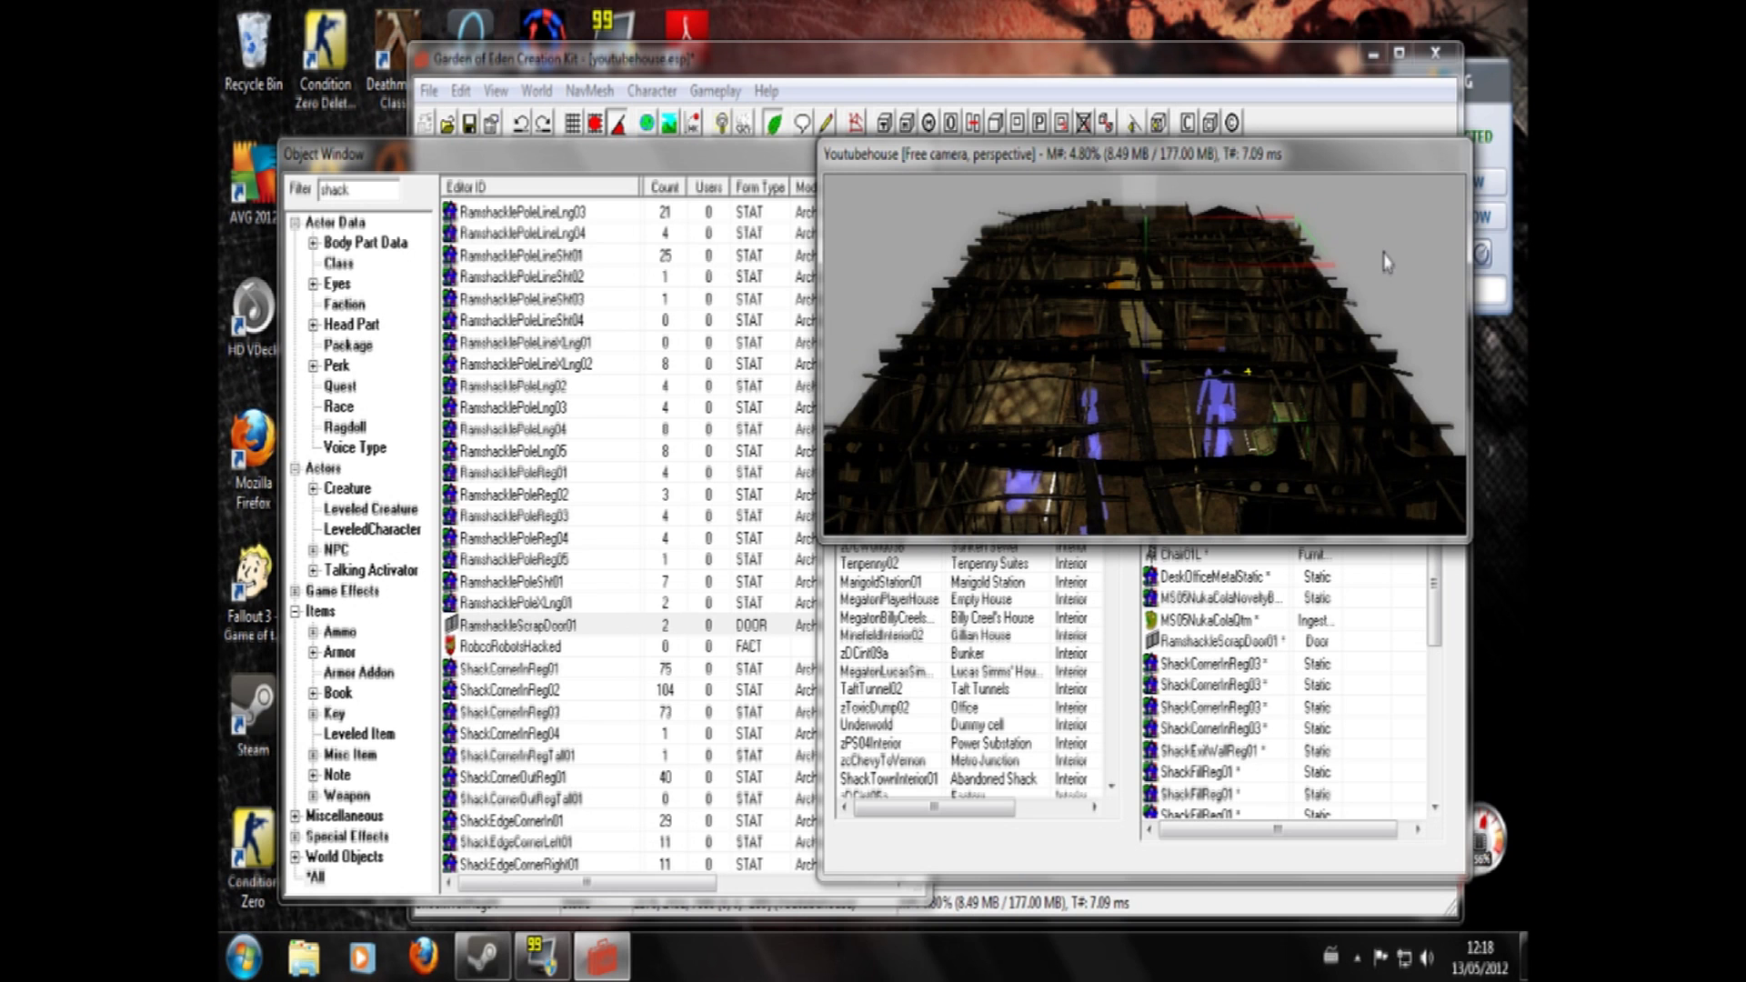
# - Move the teleport marker out from the Youtubehouse interior door onto the floor in front of it
pyautogui.scroll(5, 1194, 312)
pyautogui.click(1142, 275)
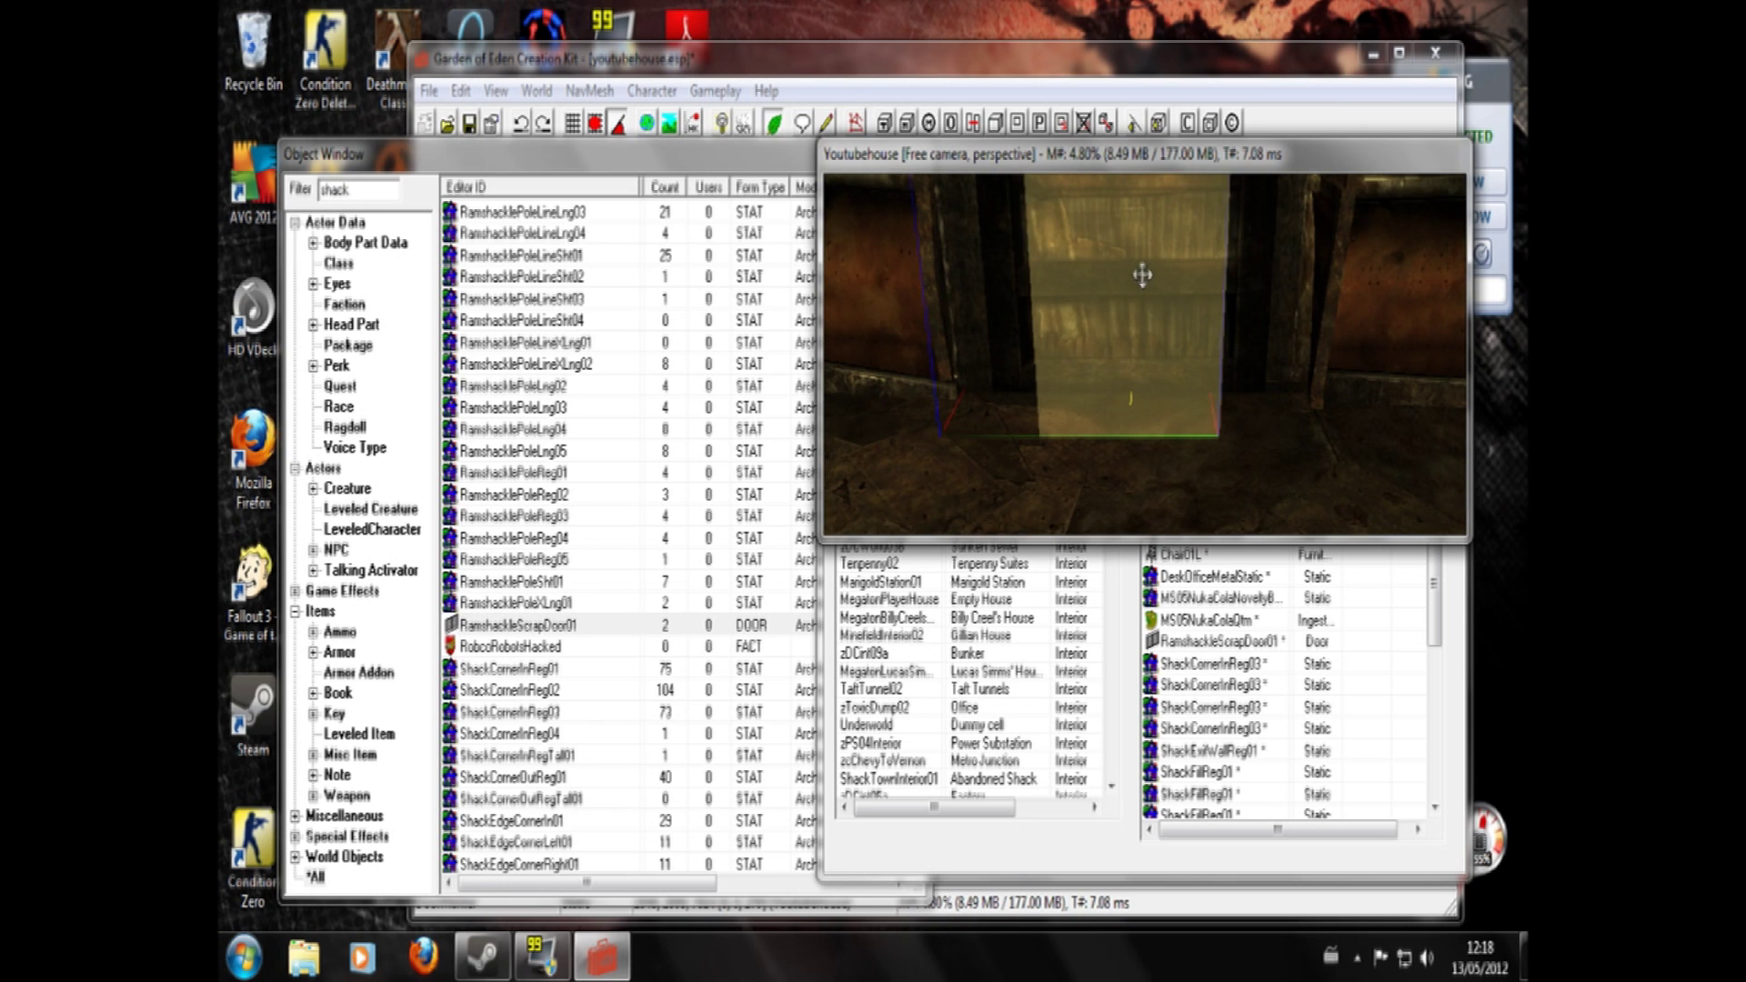
pyautogui.click(1206, 291)
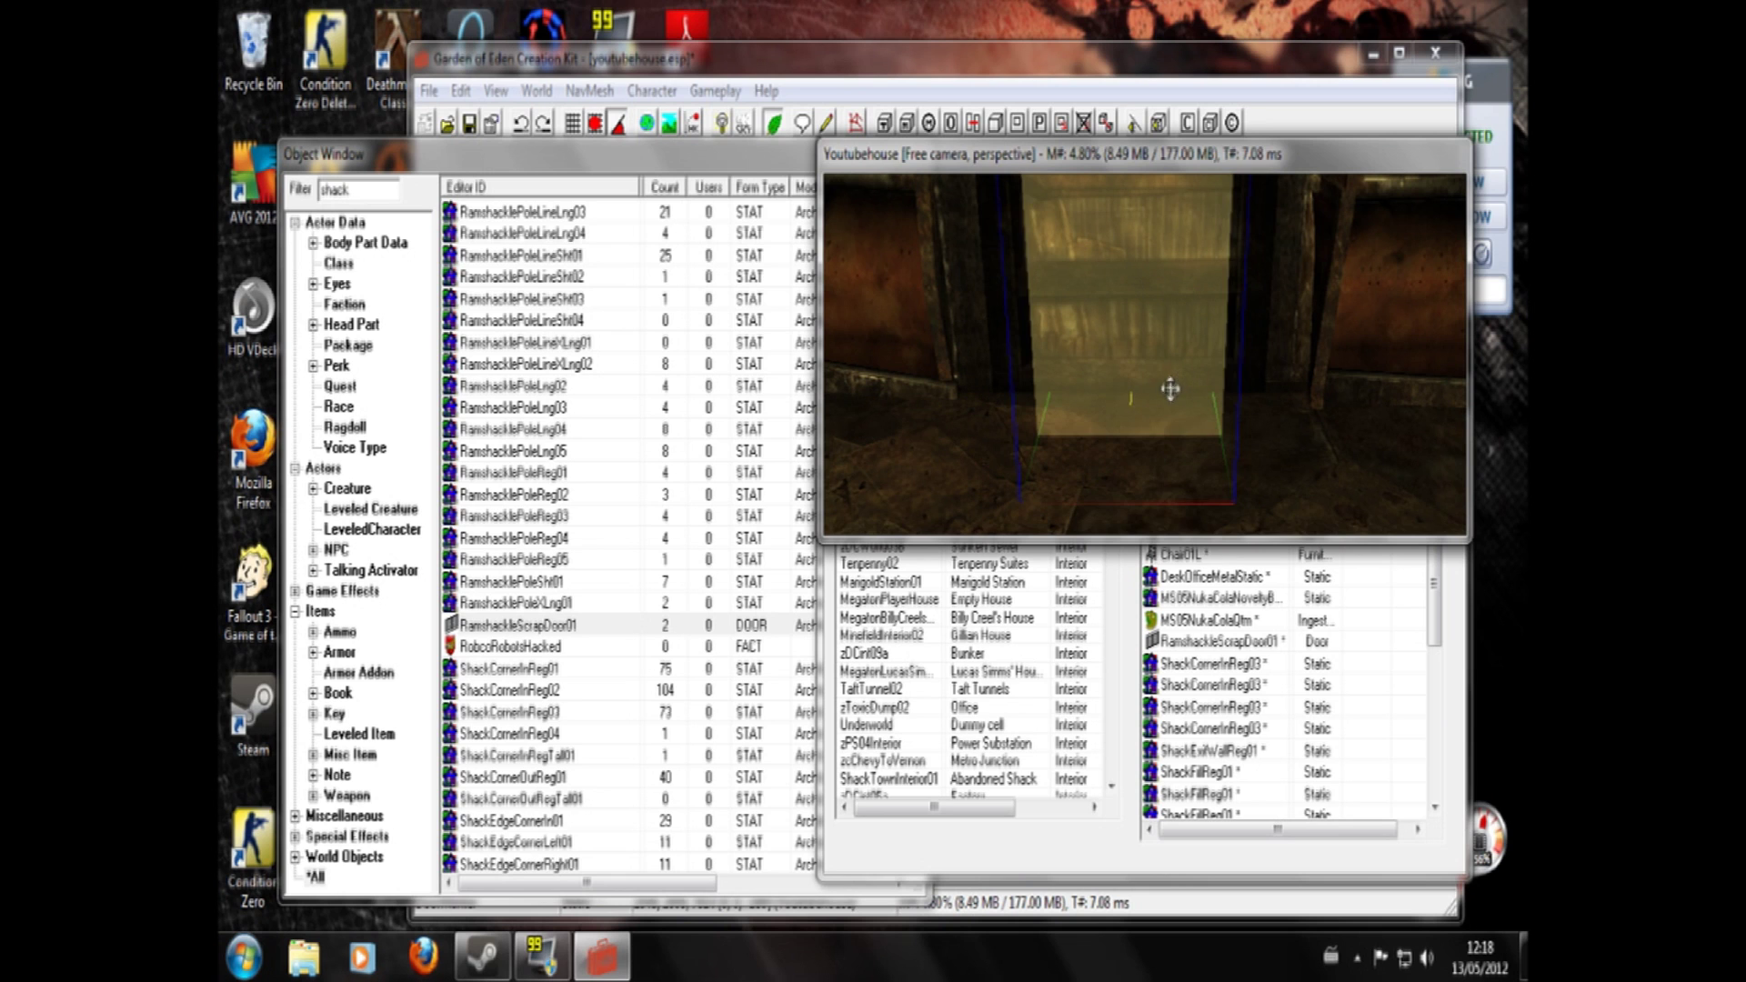
pyautogui.moveTo(1170, 389); pyautogui.dragTo(1143, 650)
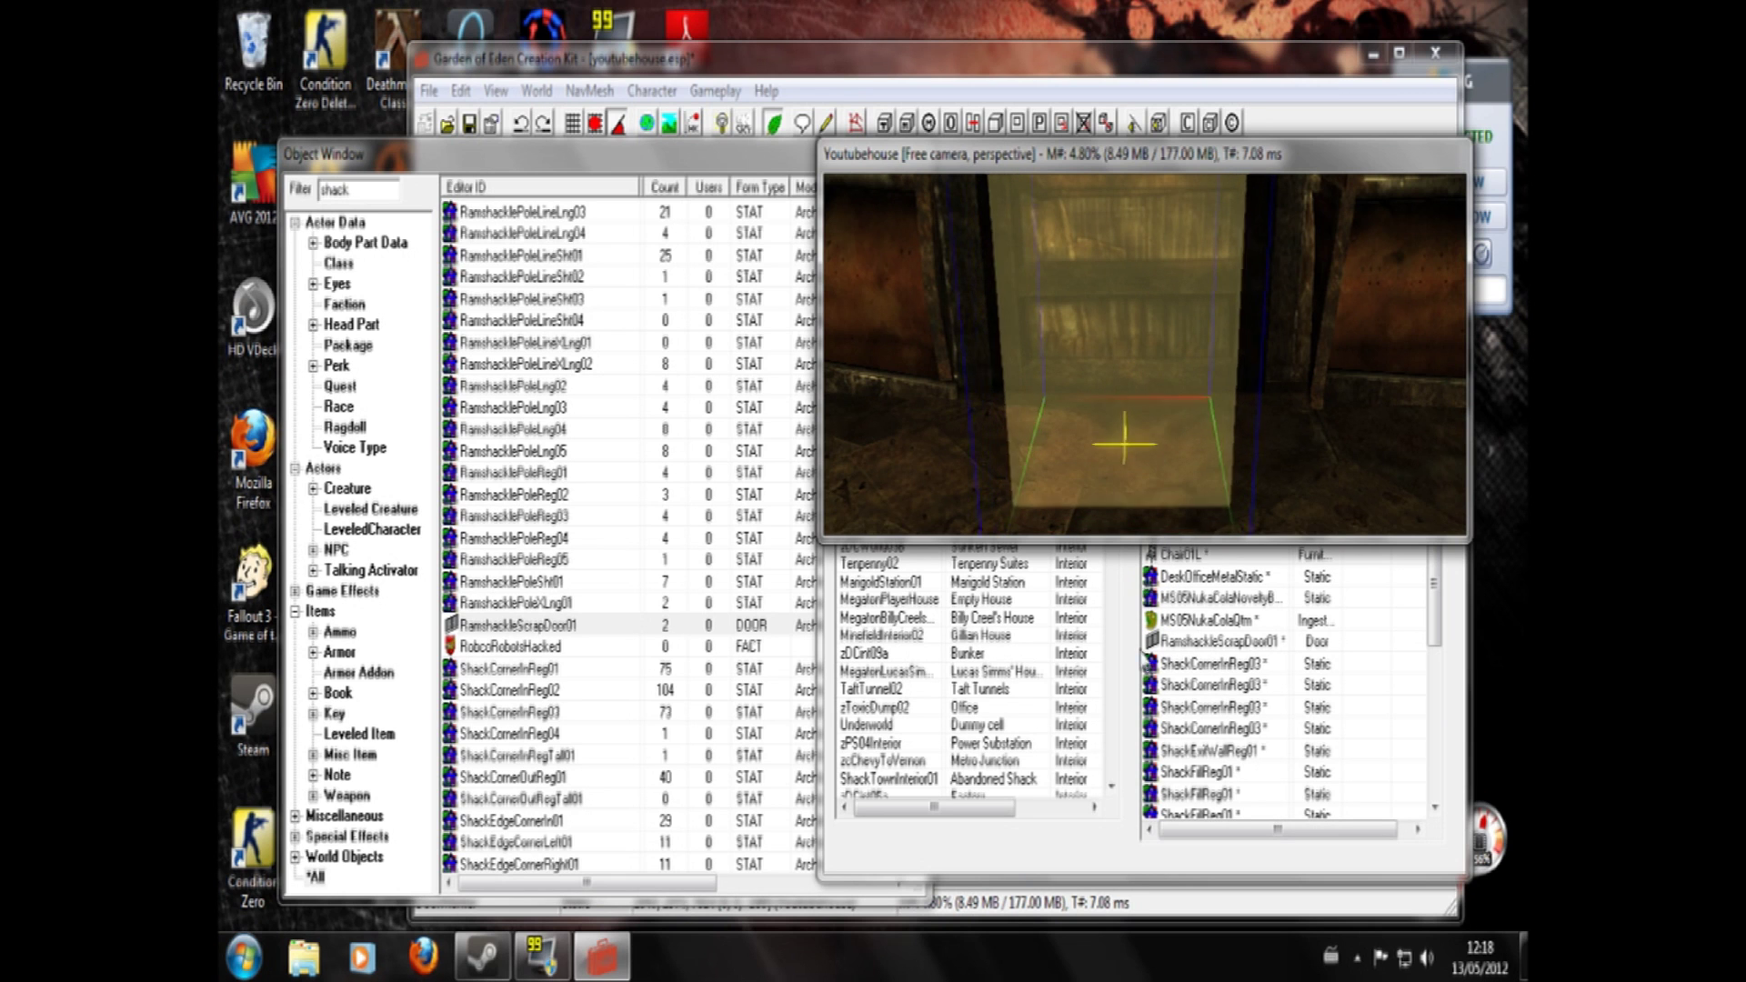
pyautogui.scroll(-2, 1177, 421)
pyautogui.keyDown('shift'); pyautogui.moveTo(1209, 386); pyautogui.dragTo(784, 424, button='middle'); pyautogui.keyUp('shift')
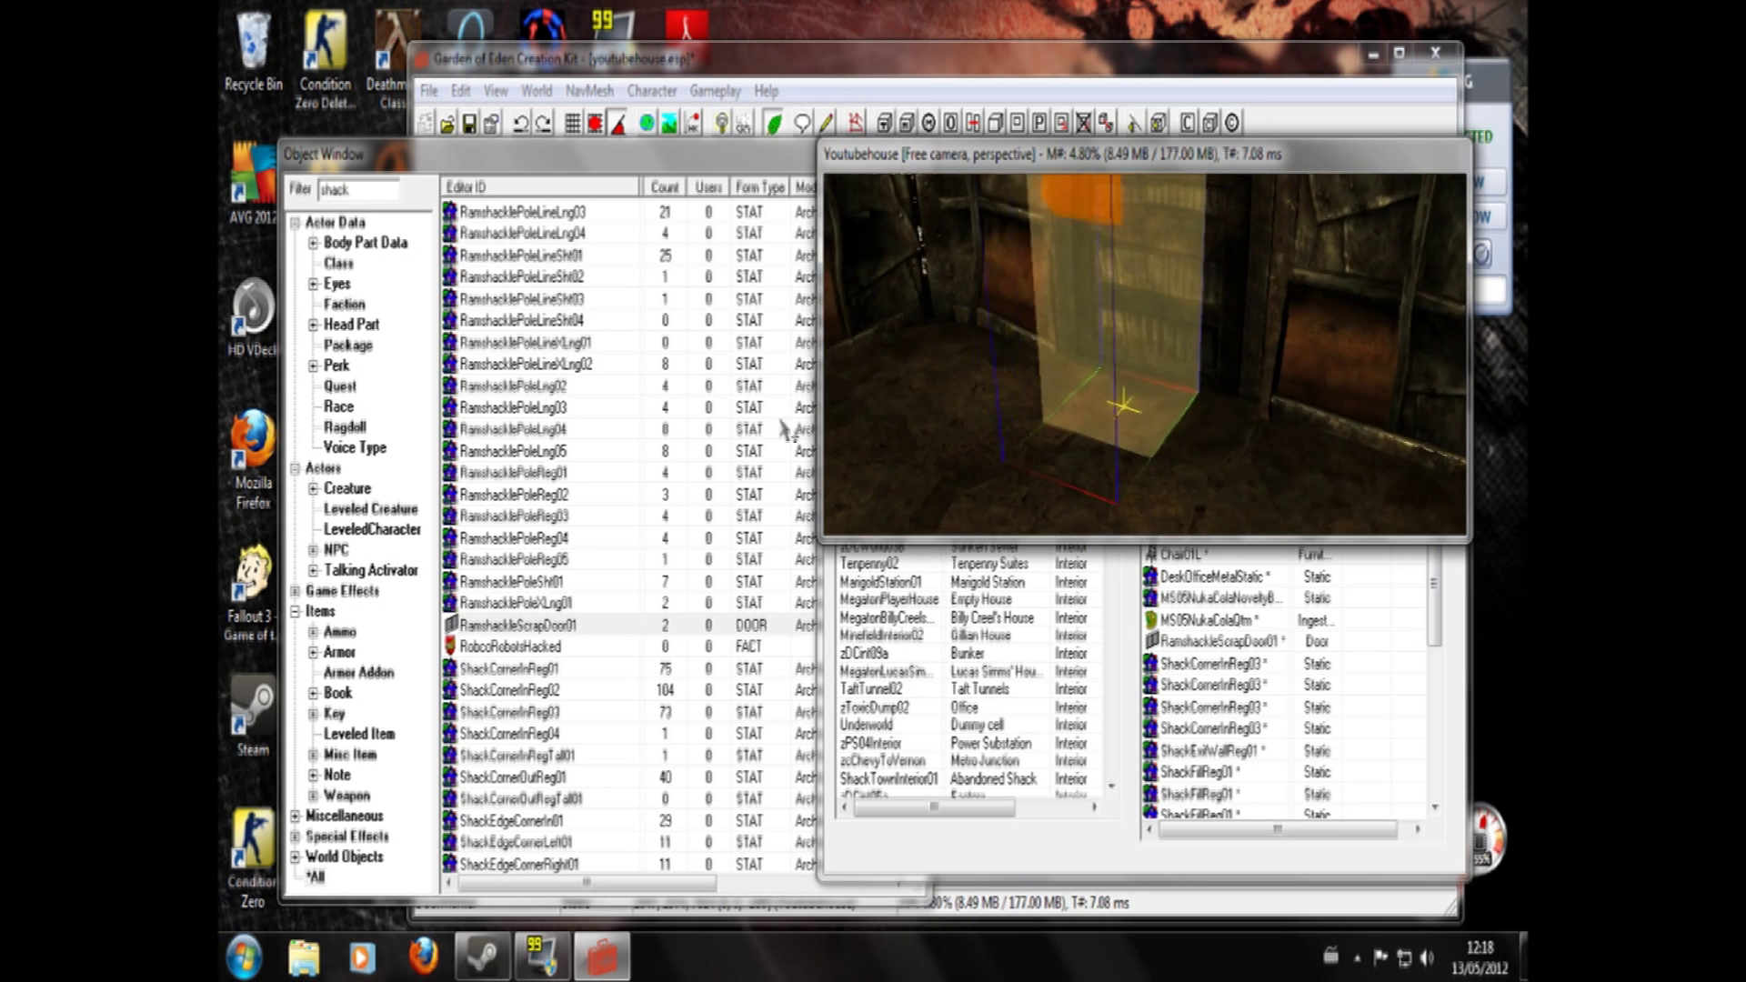
# - Open the interior RamshackleScrapDoor01 reference and view its linked door in the Wilderness (-11, -3) cell
pyautogui.scroll(-3, 1265, 344)
pyautogui.scroll(1, 1219, 297)
pyautogui.keyDown('shift'); pyautogui.moveTo(1220, 296); pyautogui.dragTo(1290, 206, button='middle'); pyautogui.keyUp('shift')
pyautogui.click(1202, 232)
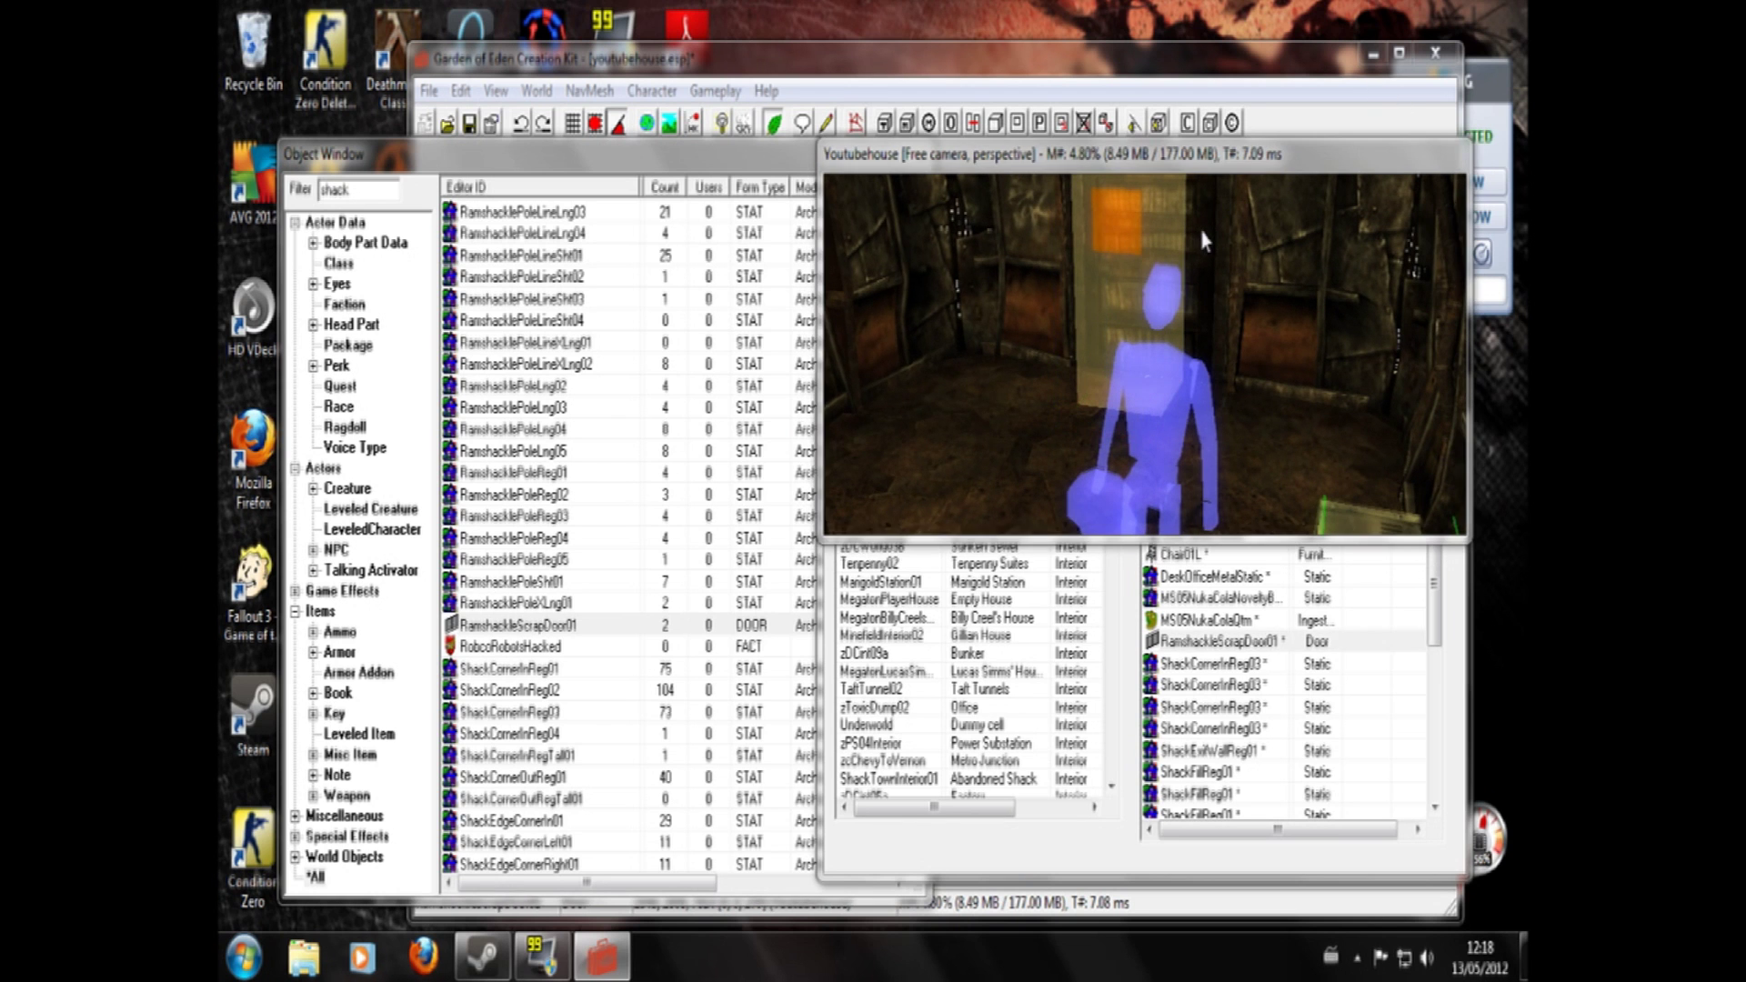
pyautogui.doubleClick(1204, 240)
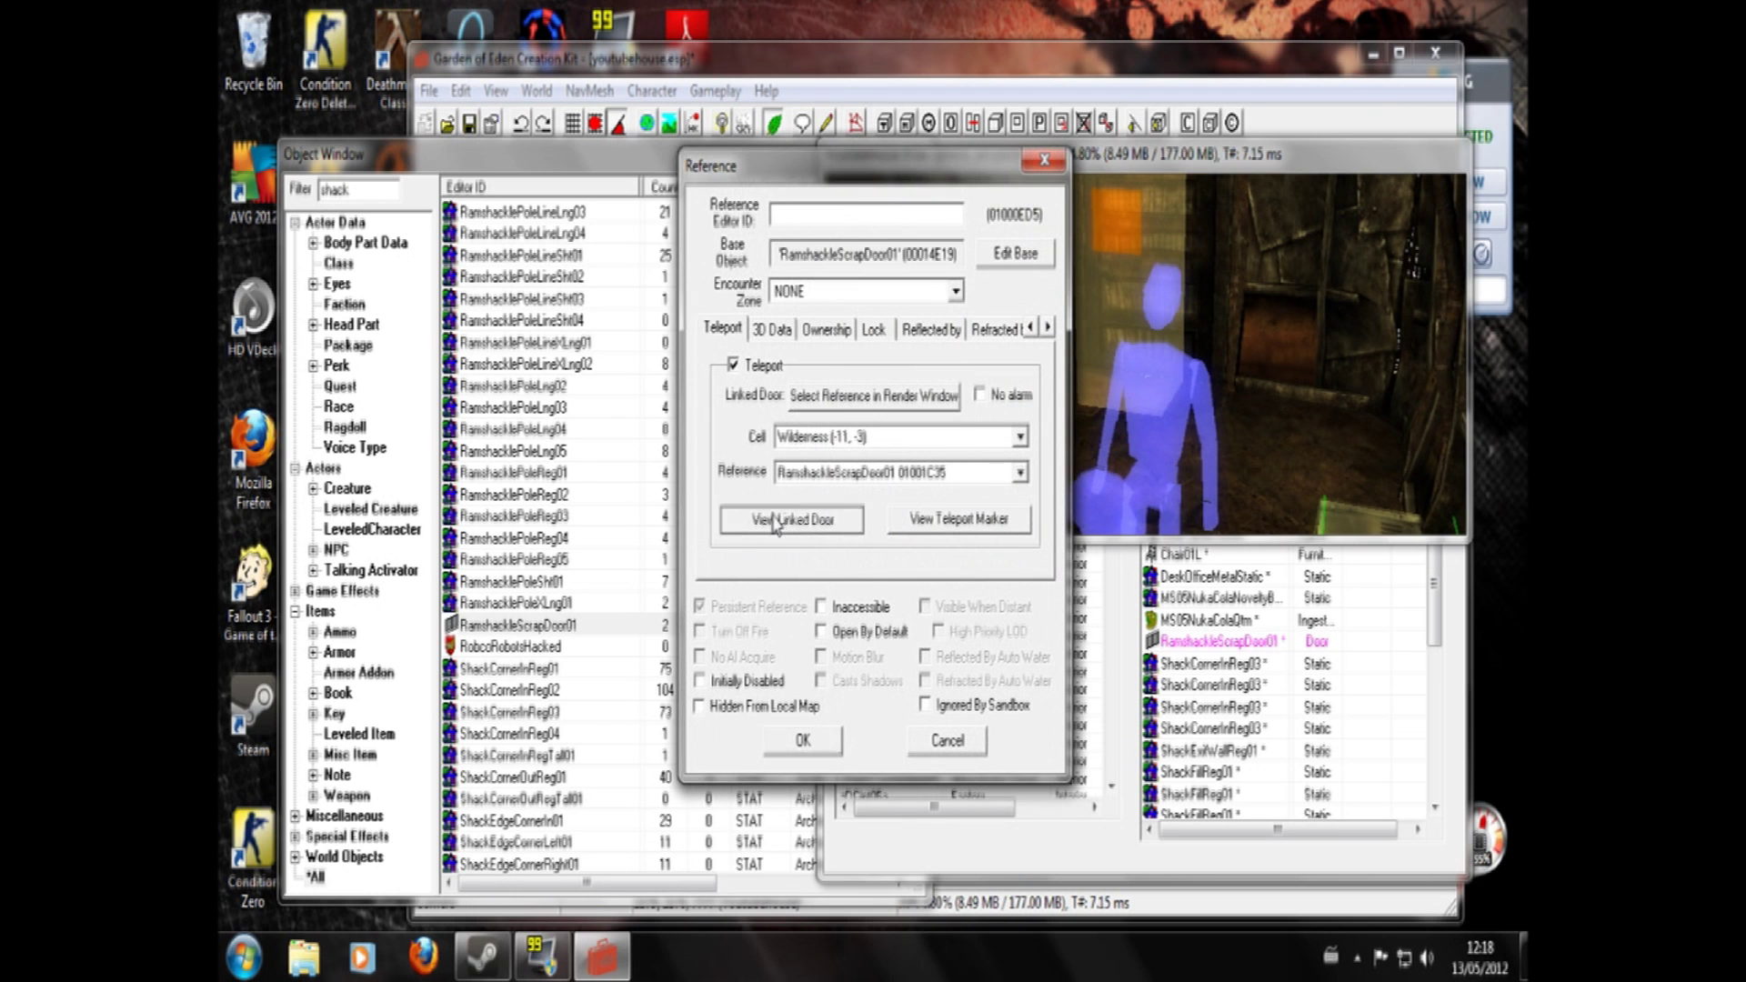
pyautogui.click(775, 523)
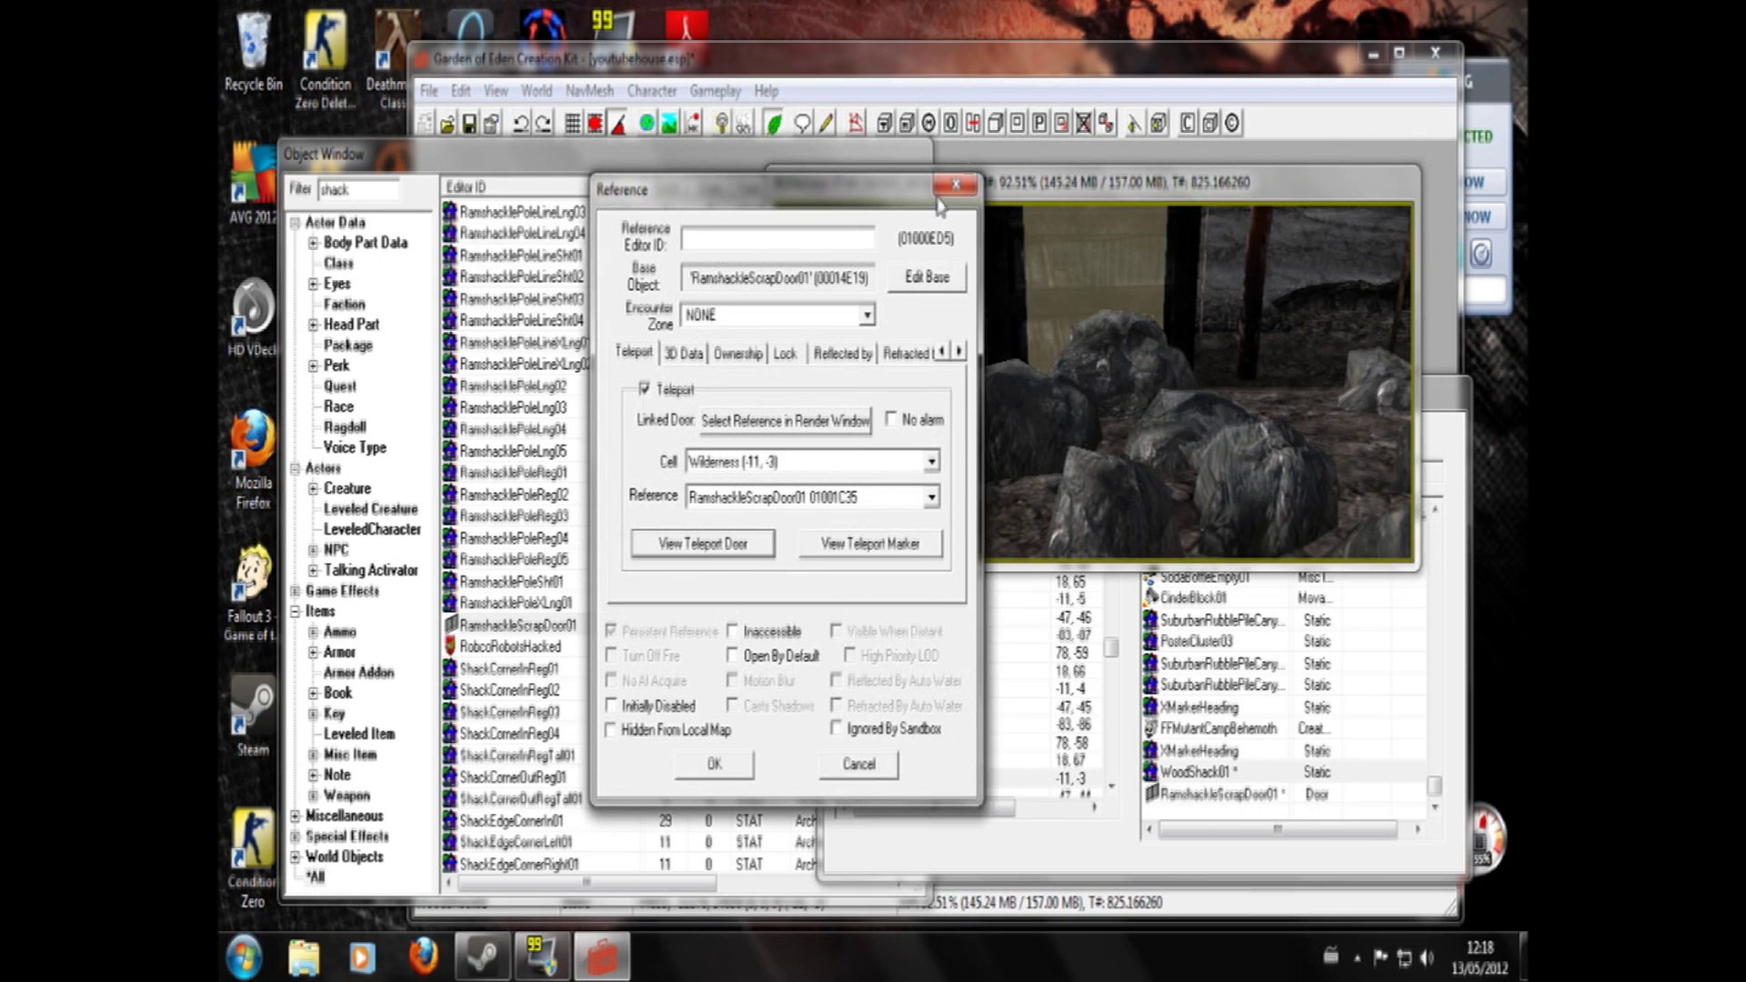
# - Examine the exterior scrap door and its teleport marker in the Wilderness cell
pyautogui.click(1089, 190)
pyautogui.scroll(-3, 1065, 307)
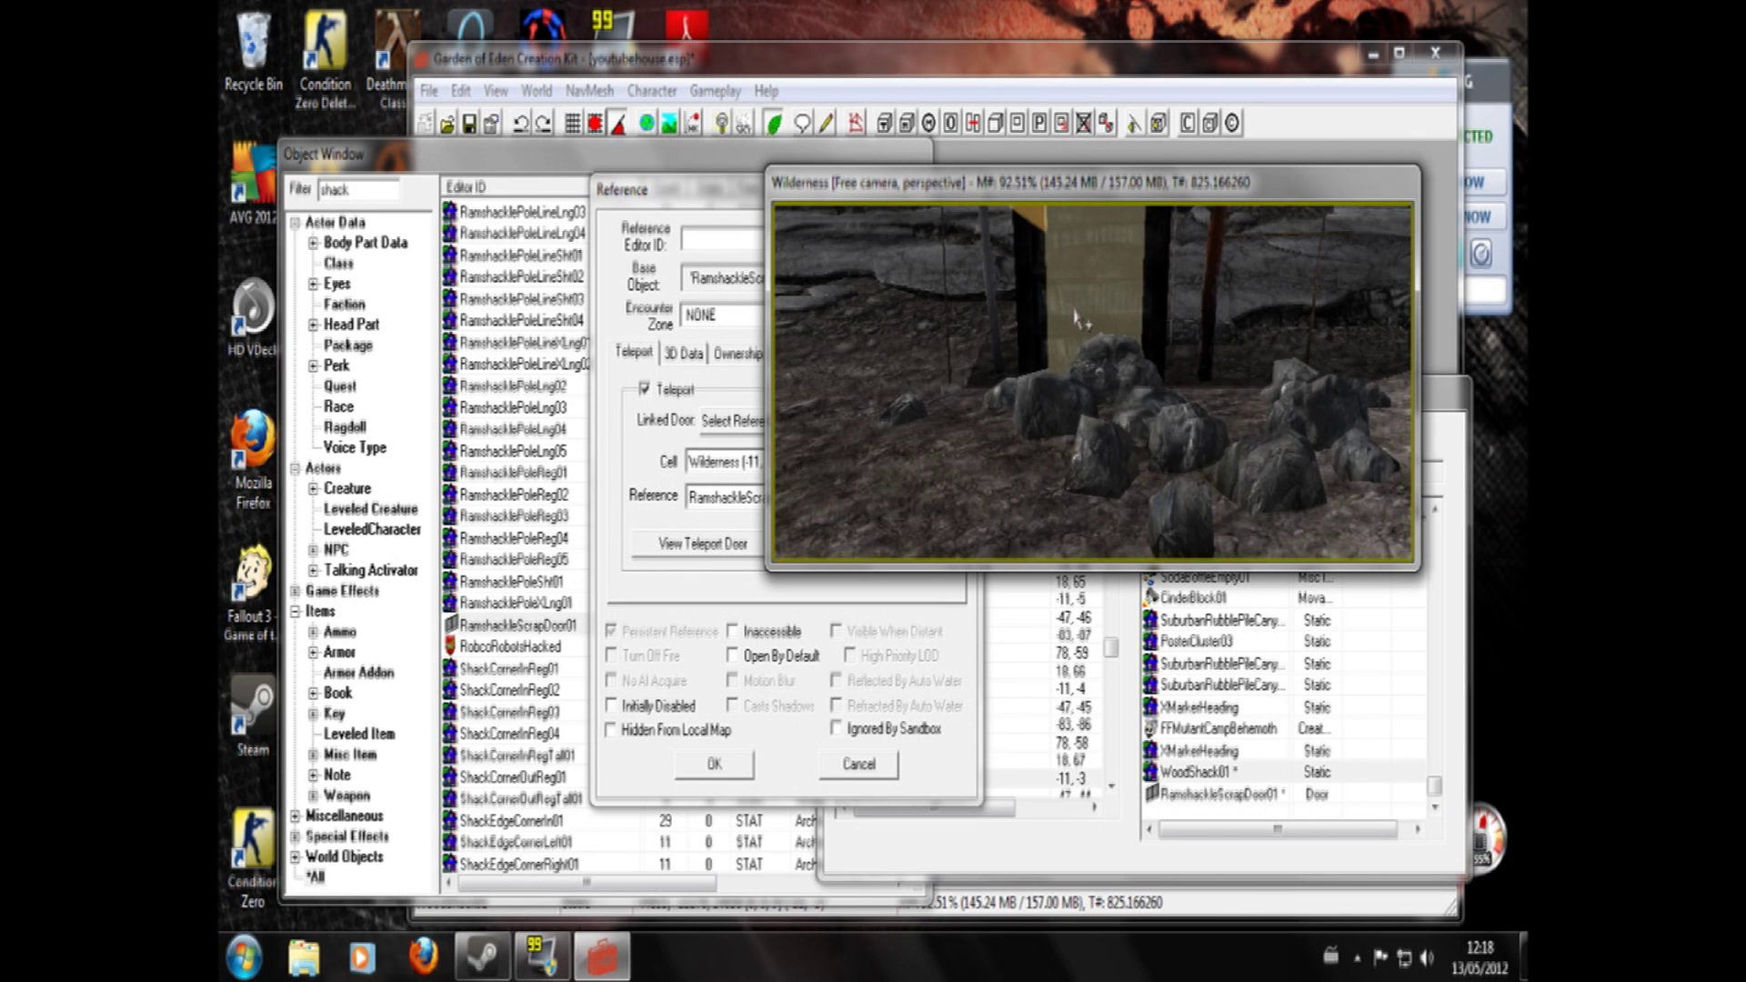
pyautogui.keyDown('shift'); pyautogui.moveTo(1078, 327); pyautogui.dragTo(860, 349, button='middle'); pyautogui.keyUp('shift')
pyautogui.moveTo(1310, 336); pyautogui.dragTo(1037, 391, button='middle')
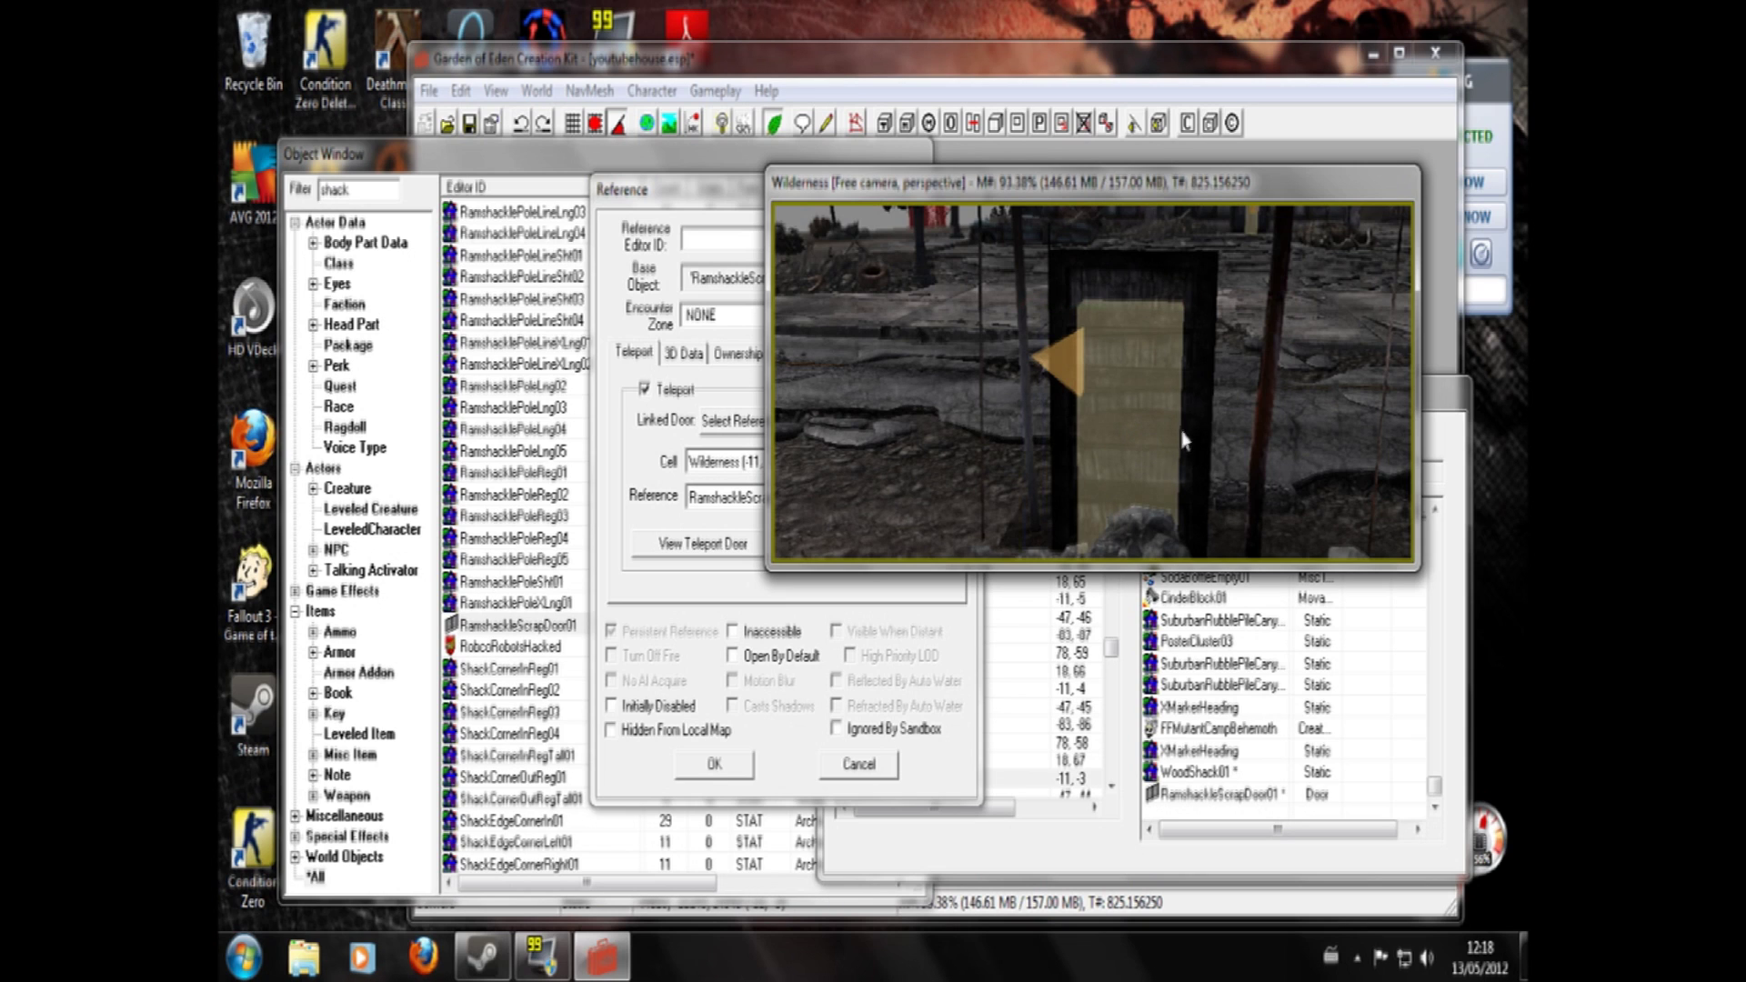
pyautogui.click(1146, 330)
pyautogui.scroll(-6, 1162, 347)
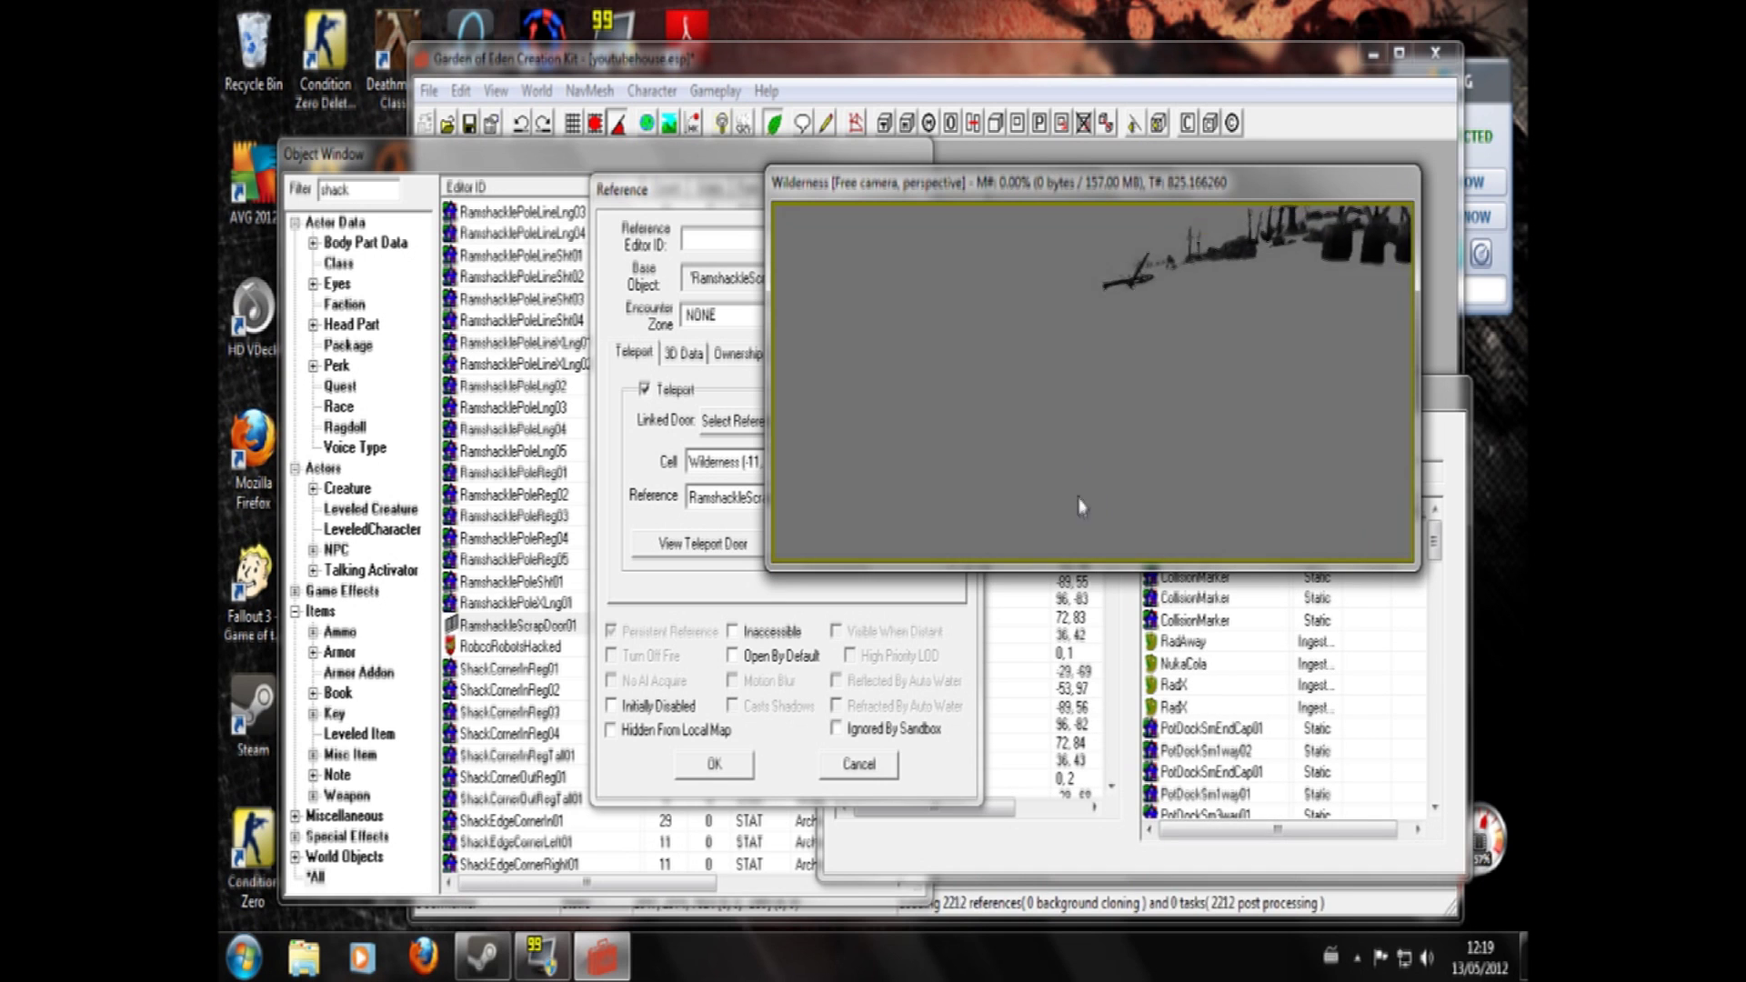
# - Search the surrounding Wasteland terrain for the wood shack
pyautogui.moveTo(1259, 293)
pyautogui.mouseDown(button='middle')
pyautogui.moveTo(1143, 455)
pyautogui.moveTo(949, 582)
pyautogui.mouseUp(button='middle')
pyautogui.moveTo(1330, 262); pyautogui.dragTo(967, 684, button='middle')
pyautogui.moveTo(1284, 286); pyautogui.dragTo(1000, 546, button='middle')
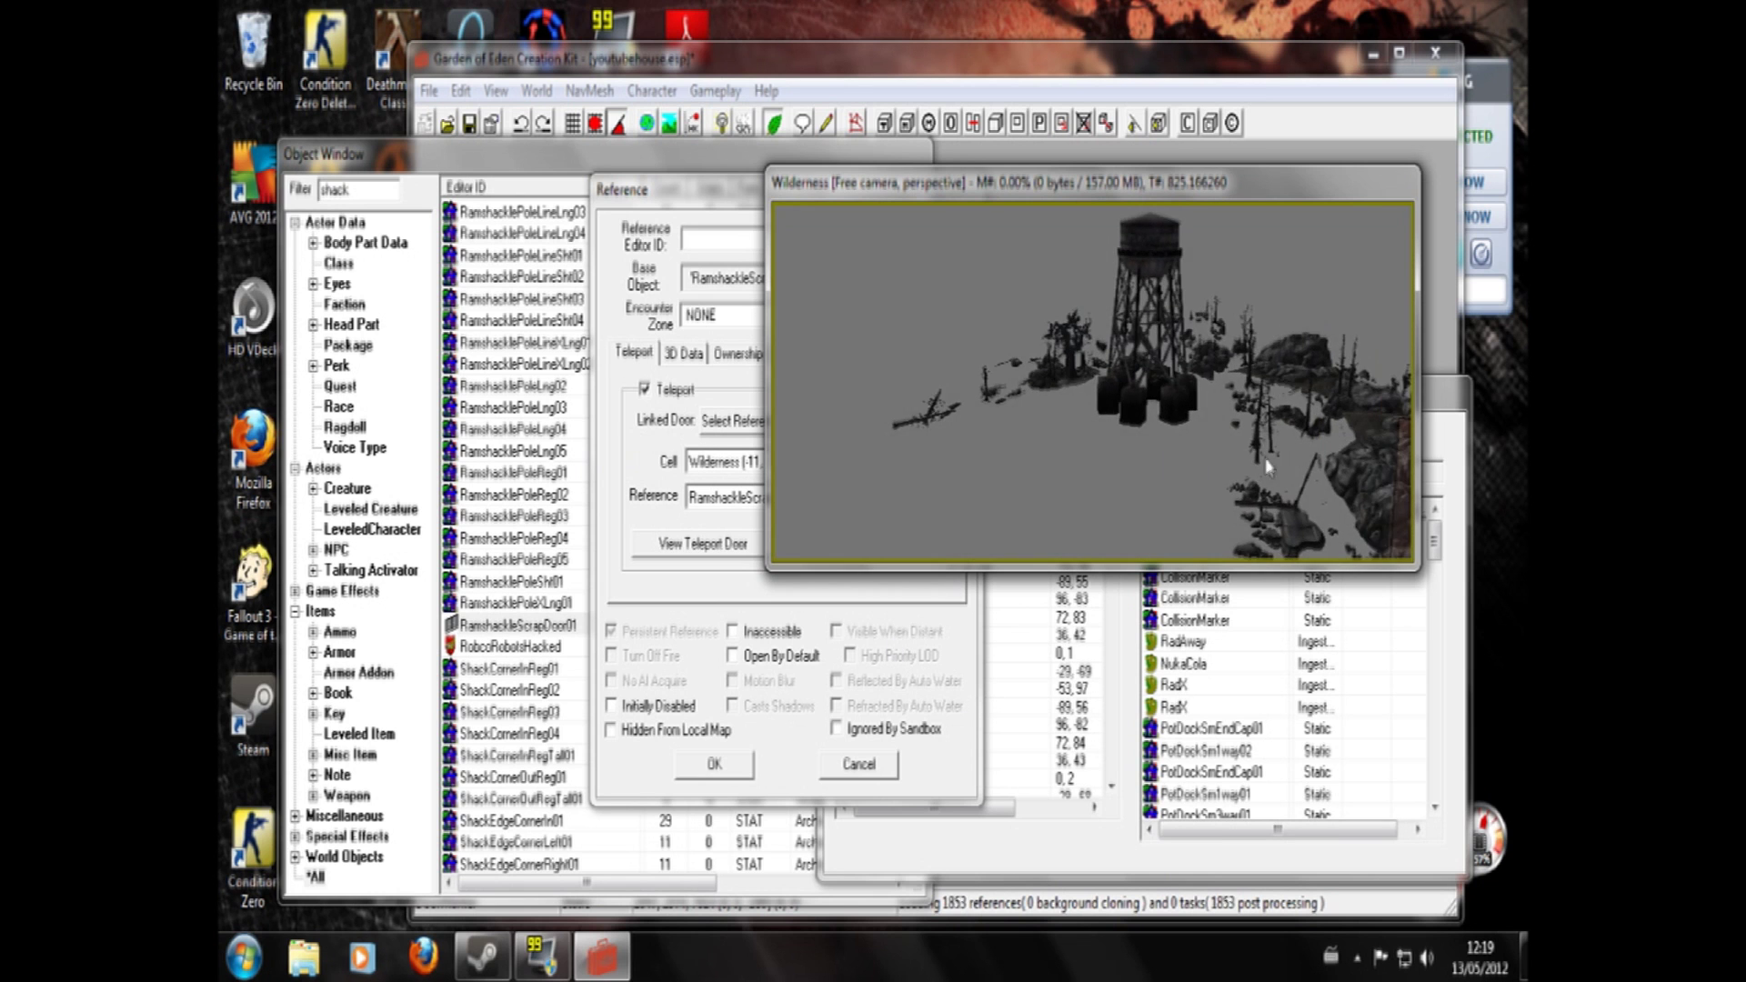
pyautogui.moveTo(1265, 466); pyautogui.dragTo(990, 534, button='middle')
pyautogui.scroll(-2, 1034, 463)
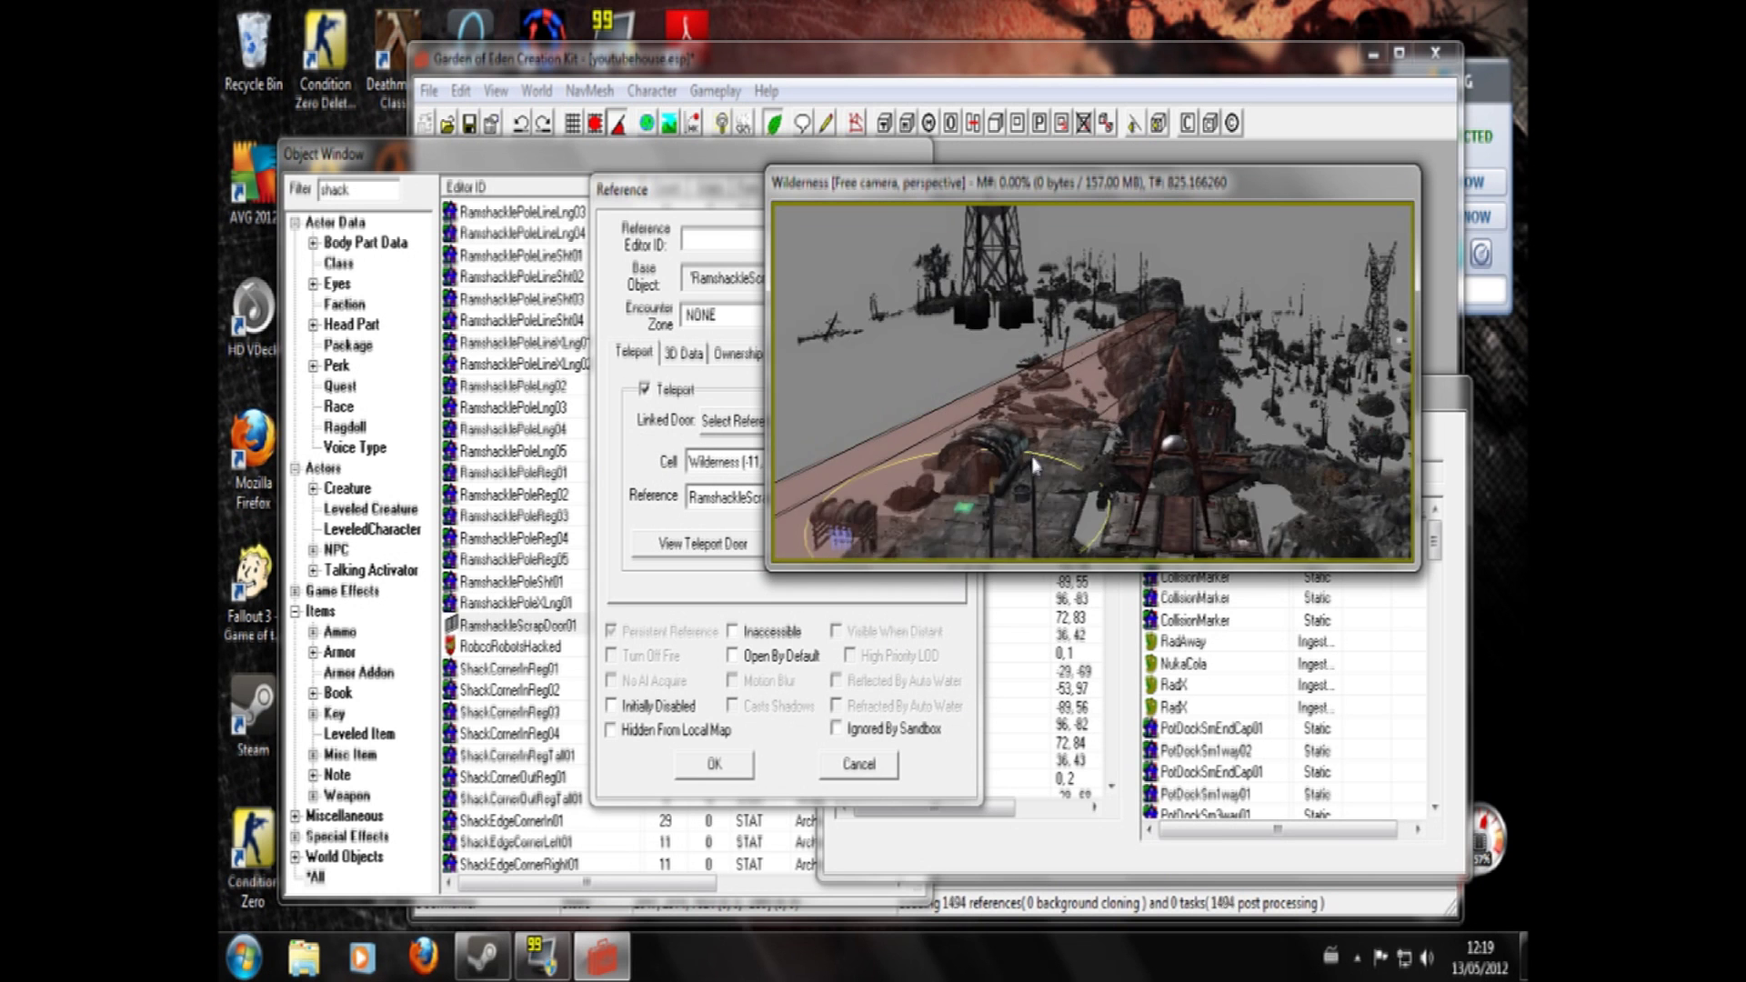
pyautogui.scroll(-10, 1034, 465)
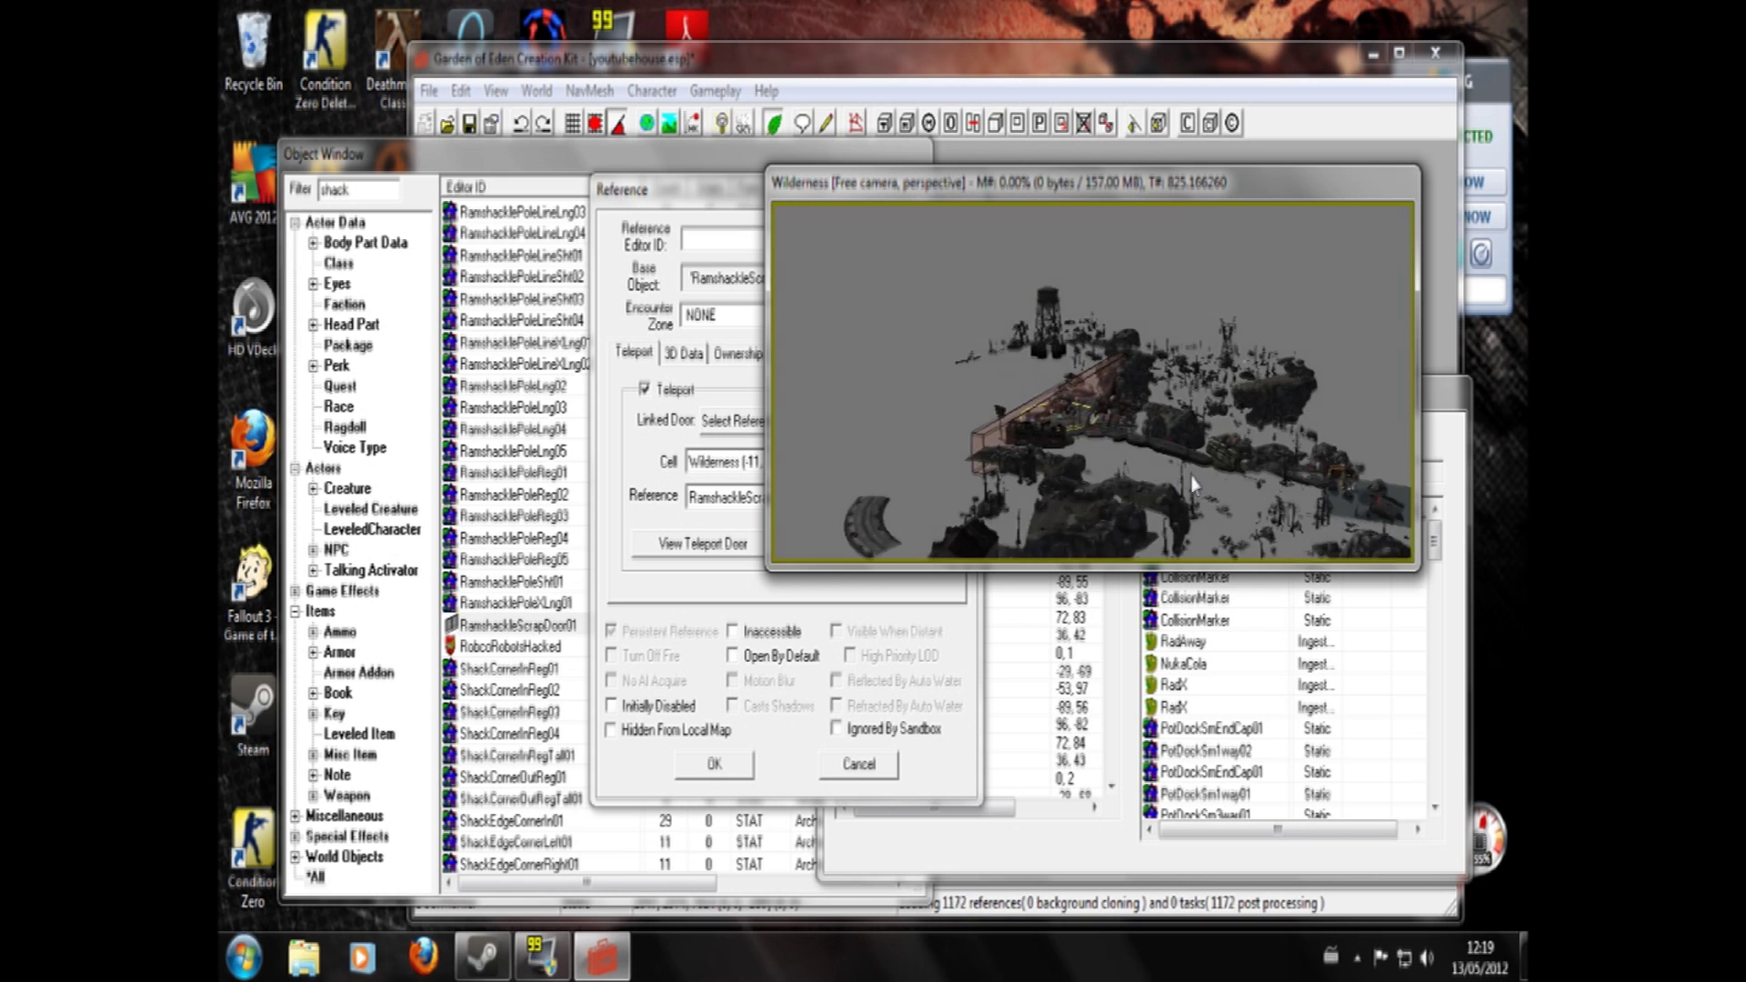
pyautogui.scroll(3, 1193, 483)
pyautogui.moveTo(1193, 484); pyautogui.dragTo(983, 381, button='middle')
pyautogui.moveTo(1399, 416); pyautogui.dragTo(797, 409, button='middle')
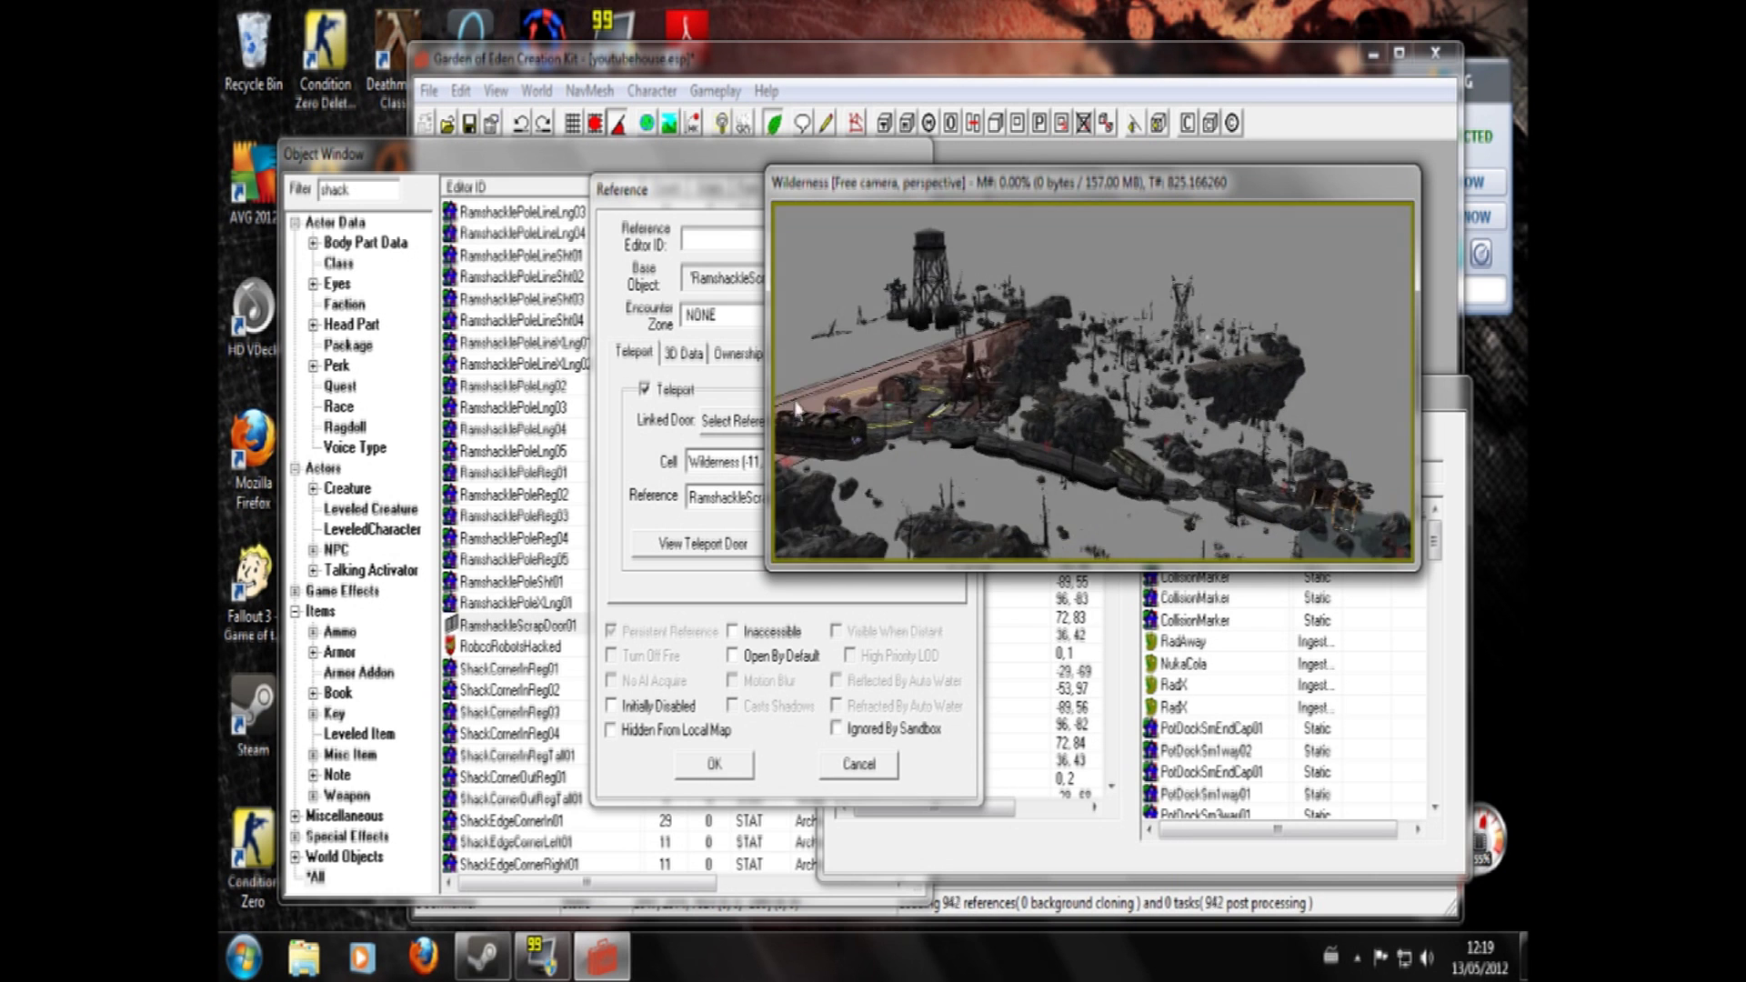
pyautogui.scroll(4, 900, 428)
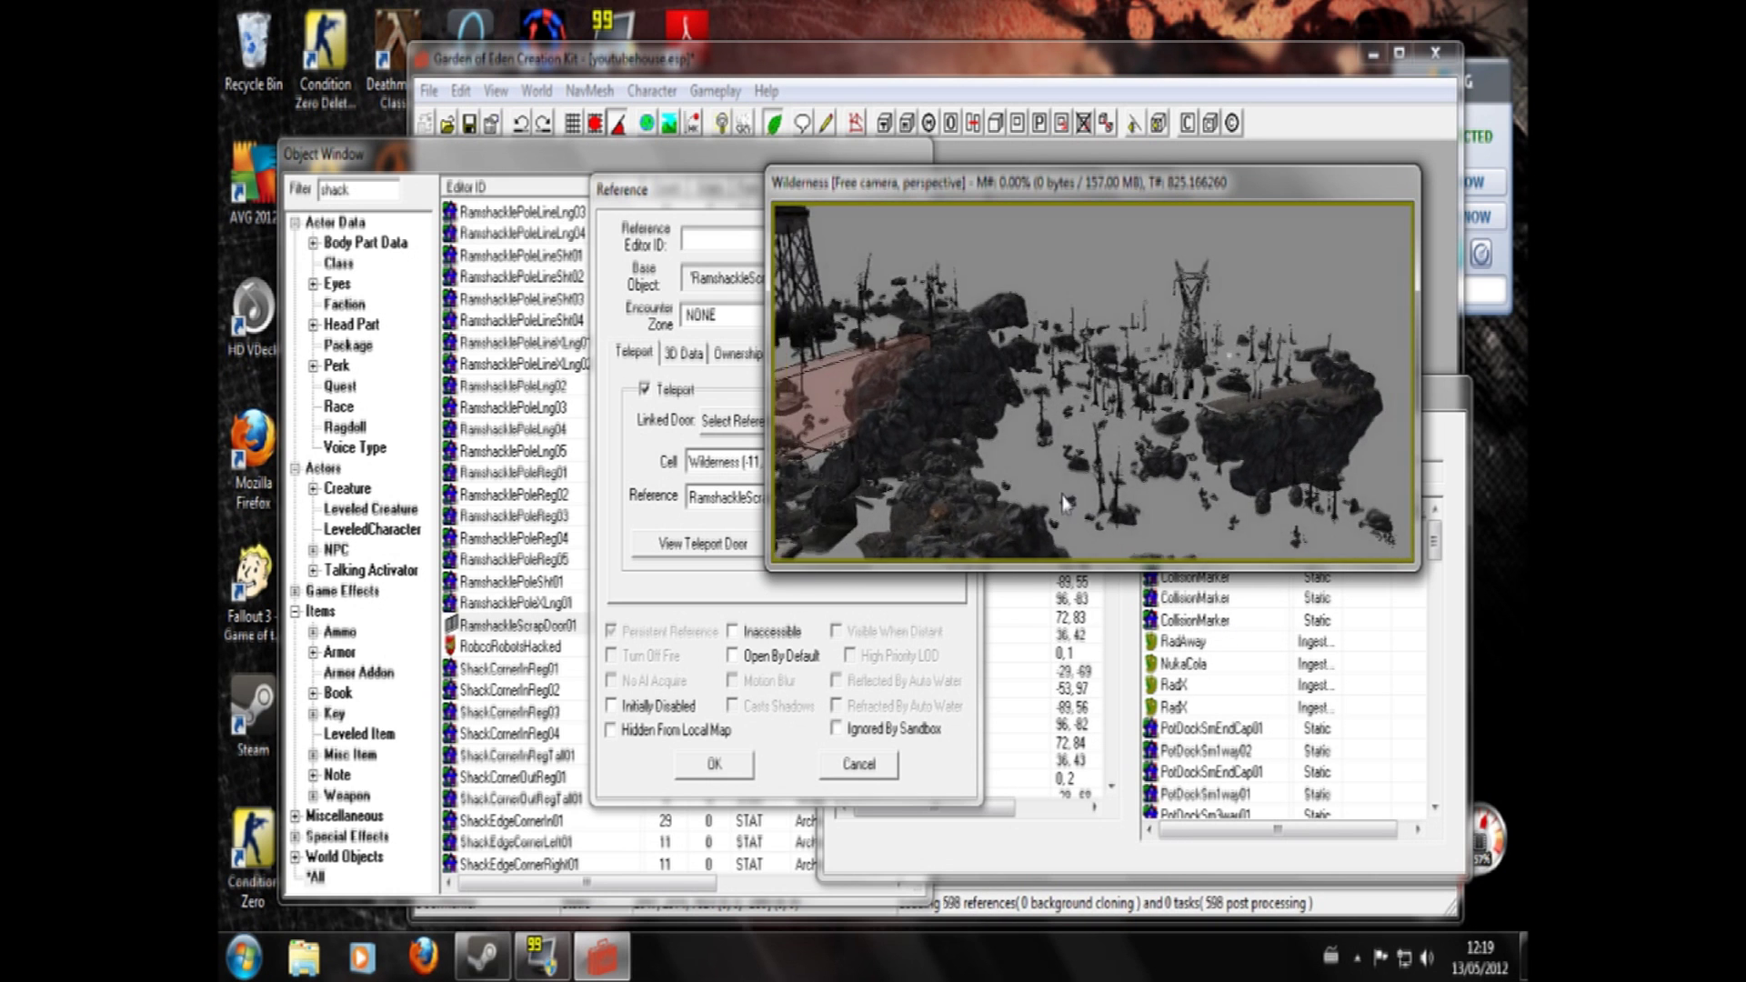
pyautogui.scroll(-2, 1062, 500)
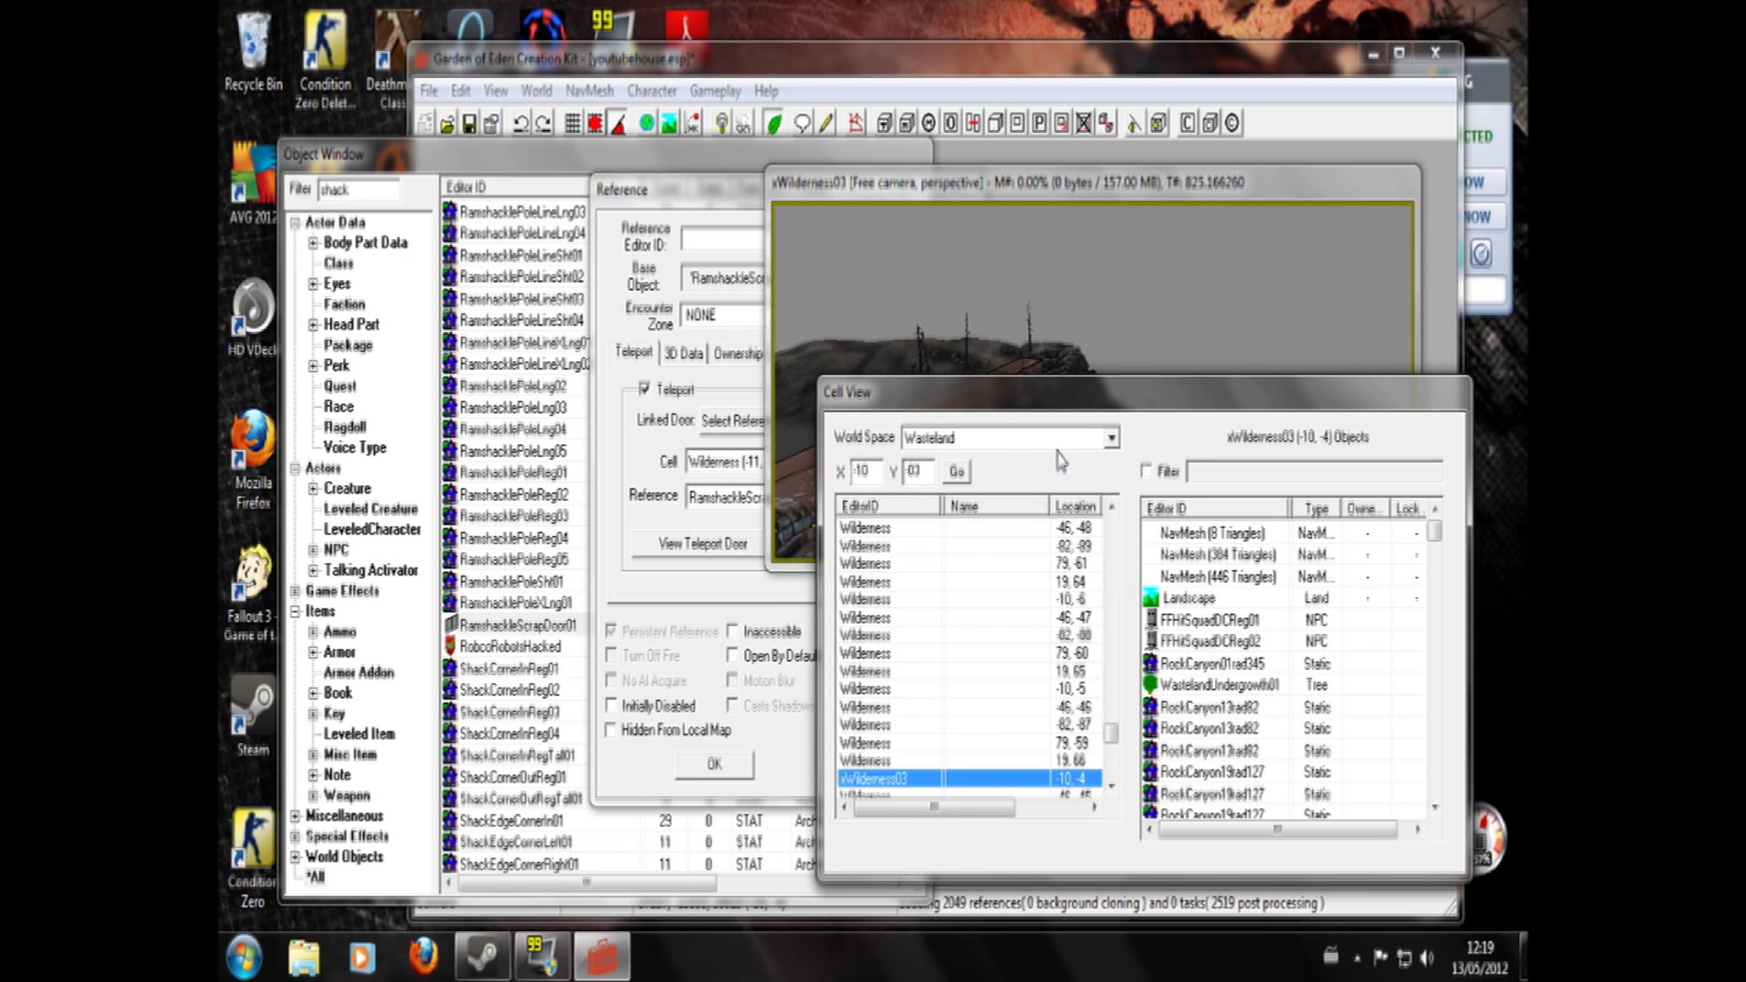
pyautogui.click(1012, 188)
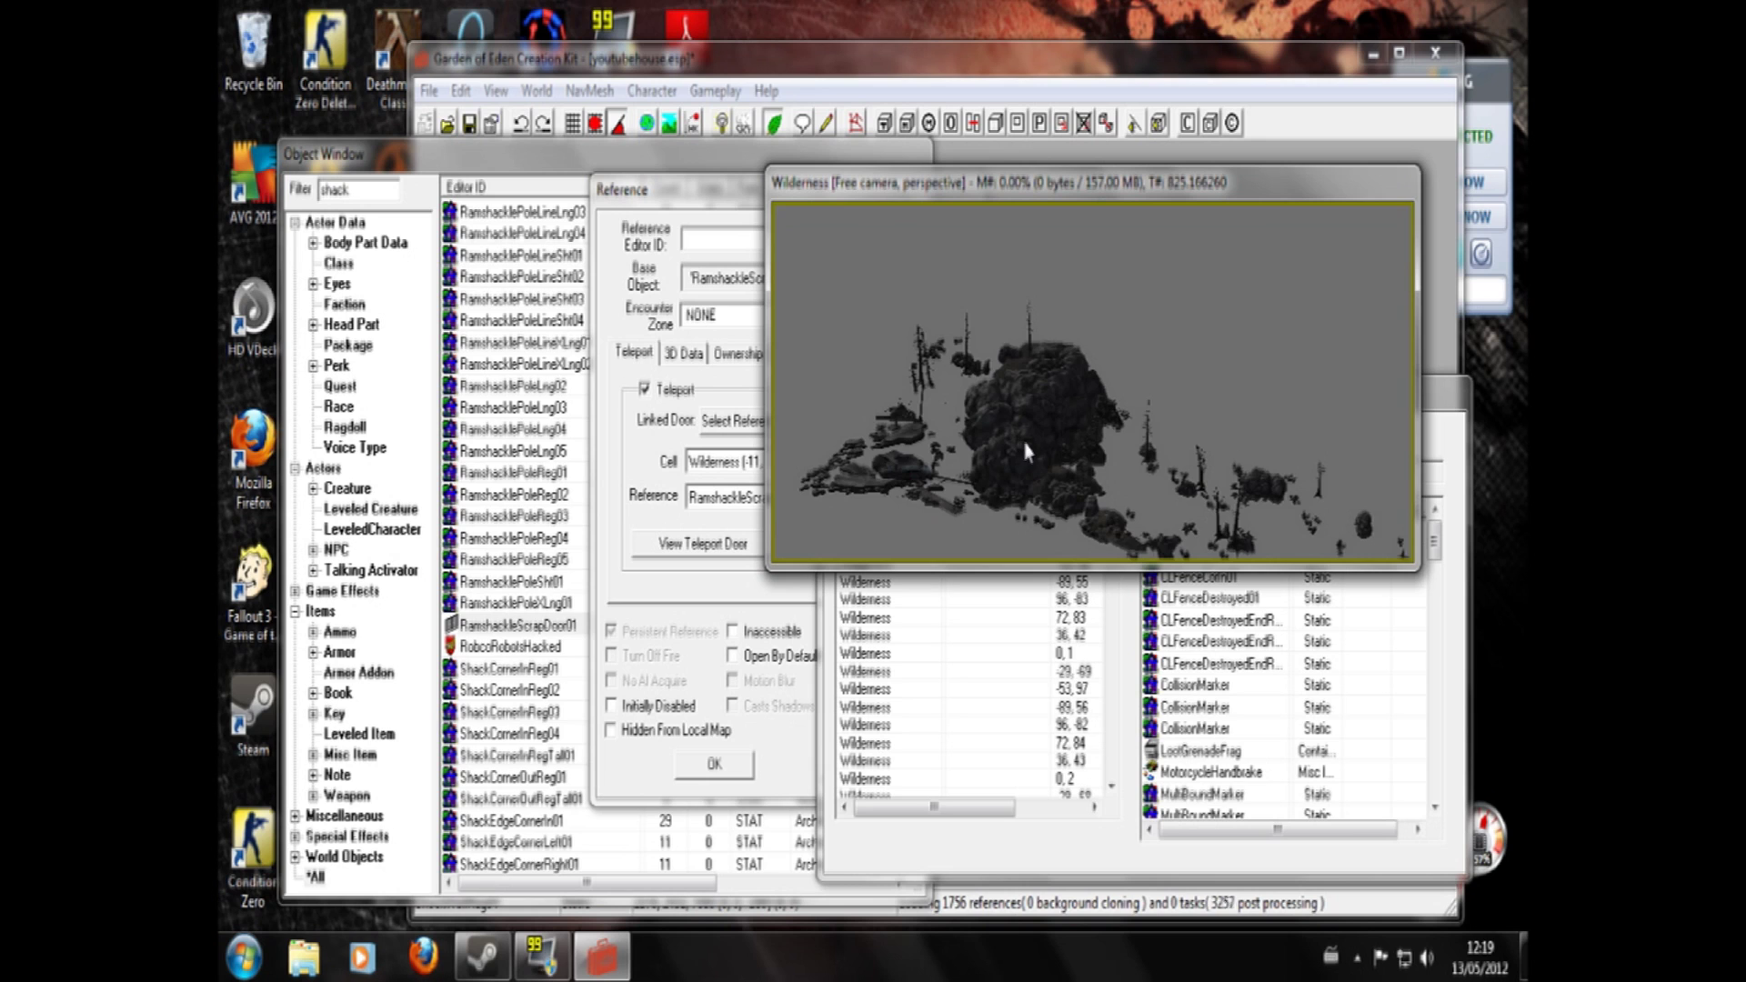
pyautogui.scroll(-3, 1109, 427)
pyautogui.scroll(-2, 1116, 478)
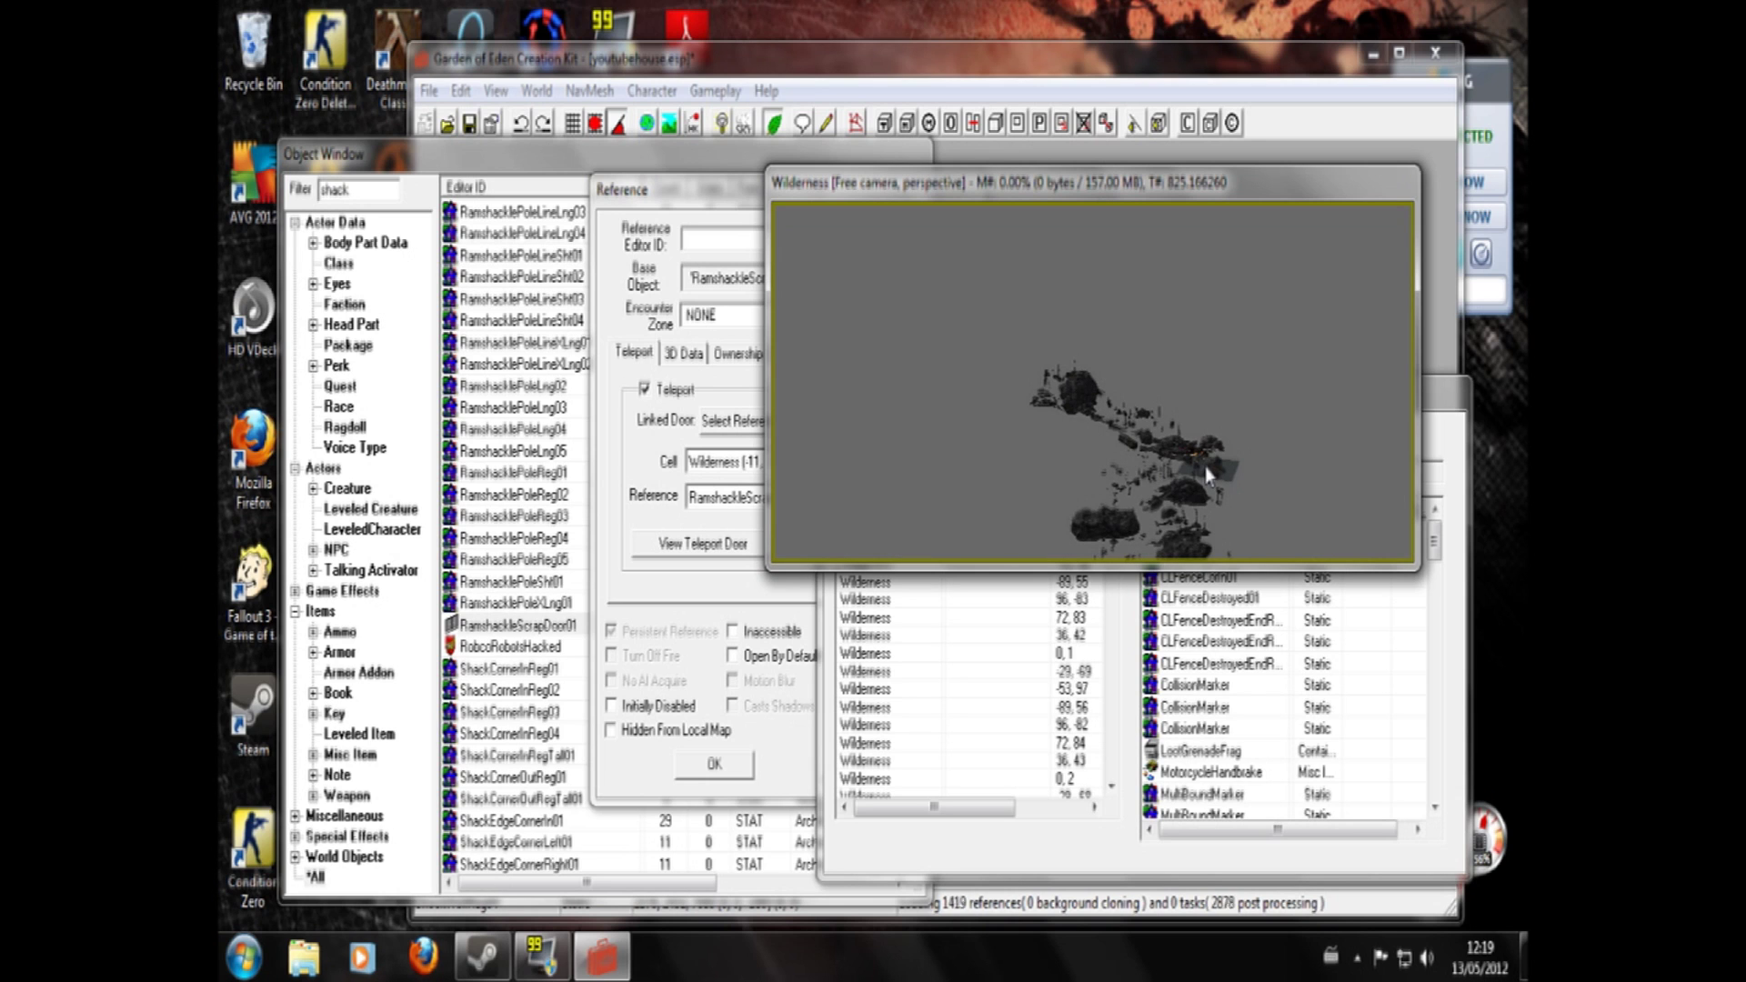
# - Load the Wasteland cell at X -10, Y -03 and look for the wood shack around it
pyautogui.click(1087, 859)
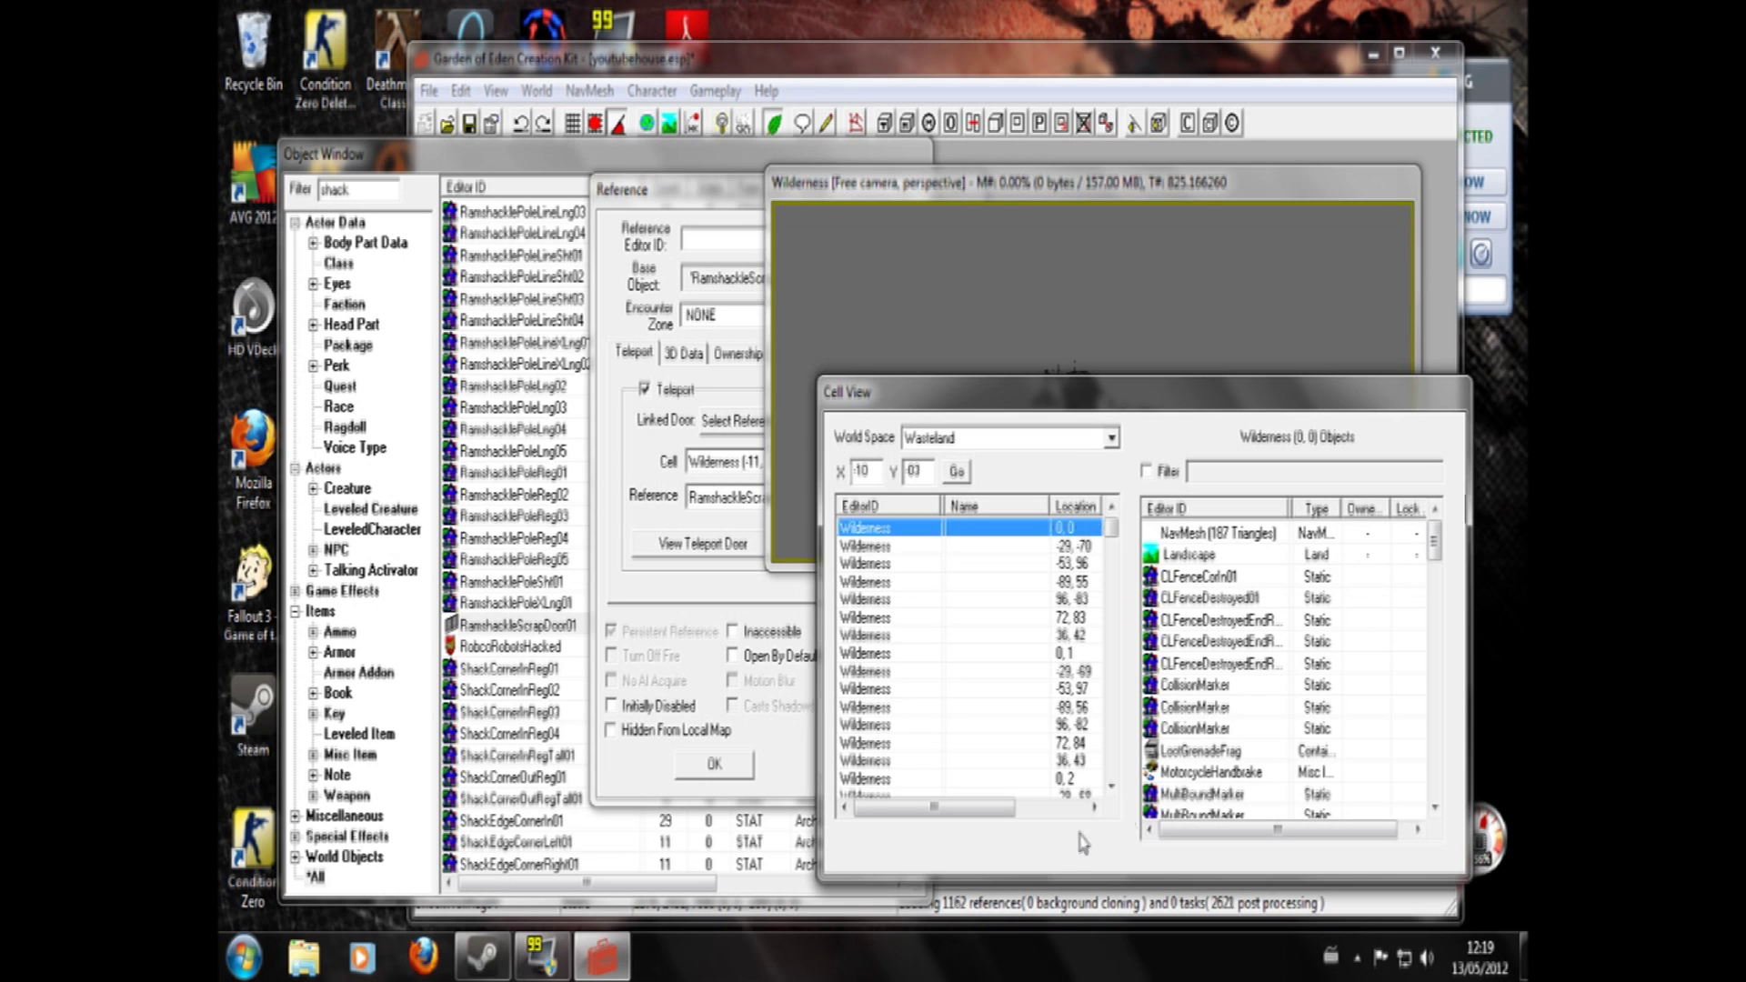
pyautogui.click(957, 471)
pyautogui.click(1091, 191)
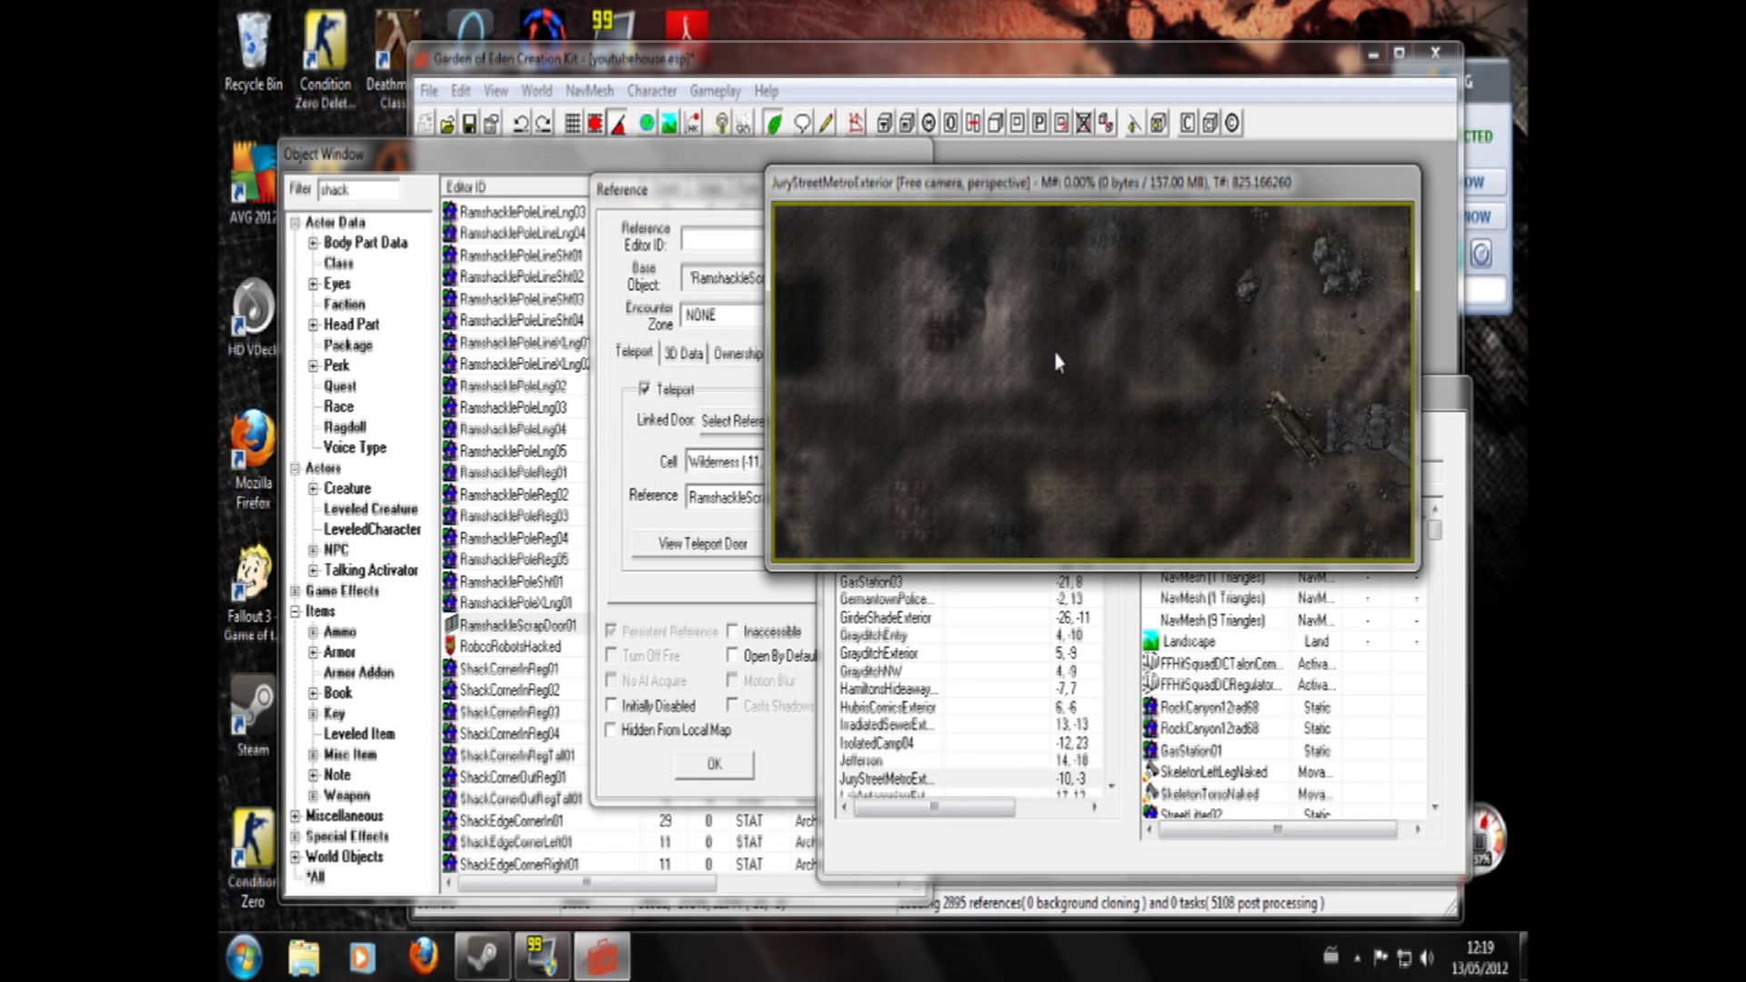
pyautogui.moveTo(961, 439); pyautogui.dragTo(946, 491, button='middle')
pyautogui.moveTo(1009, 242); pyautogui.dragTo(959, 510, button='middle')
pyautogui.keyDown('shift'); pyautogui.moveTo(989, 325); pyautogui.dragTo(945, 505, button='middle'); pyautogui.keyUp('shift')
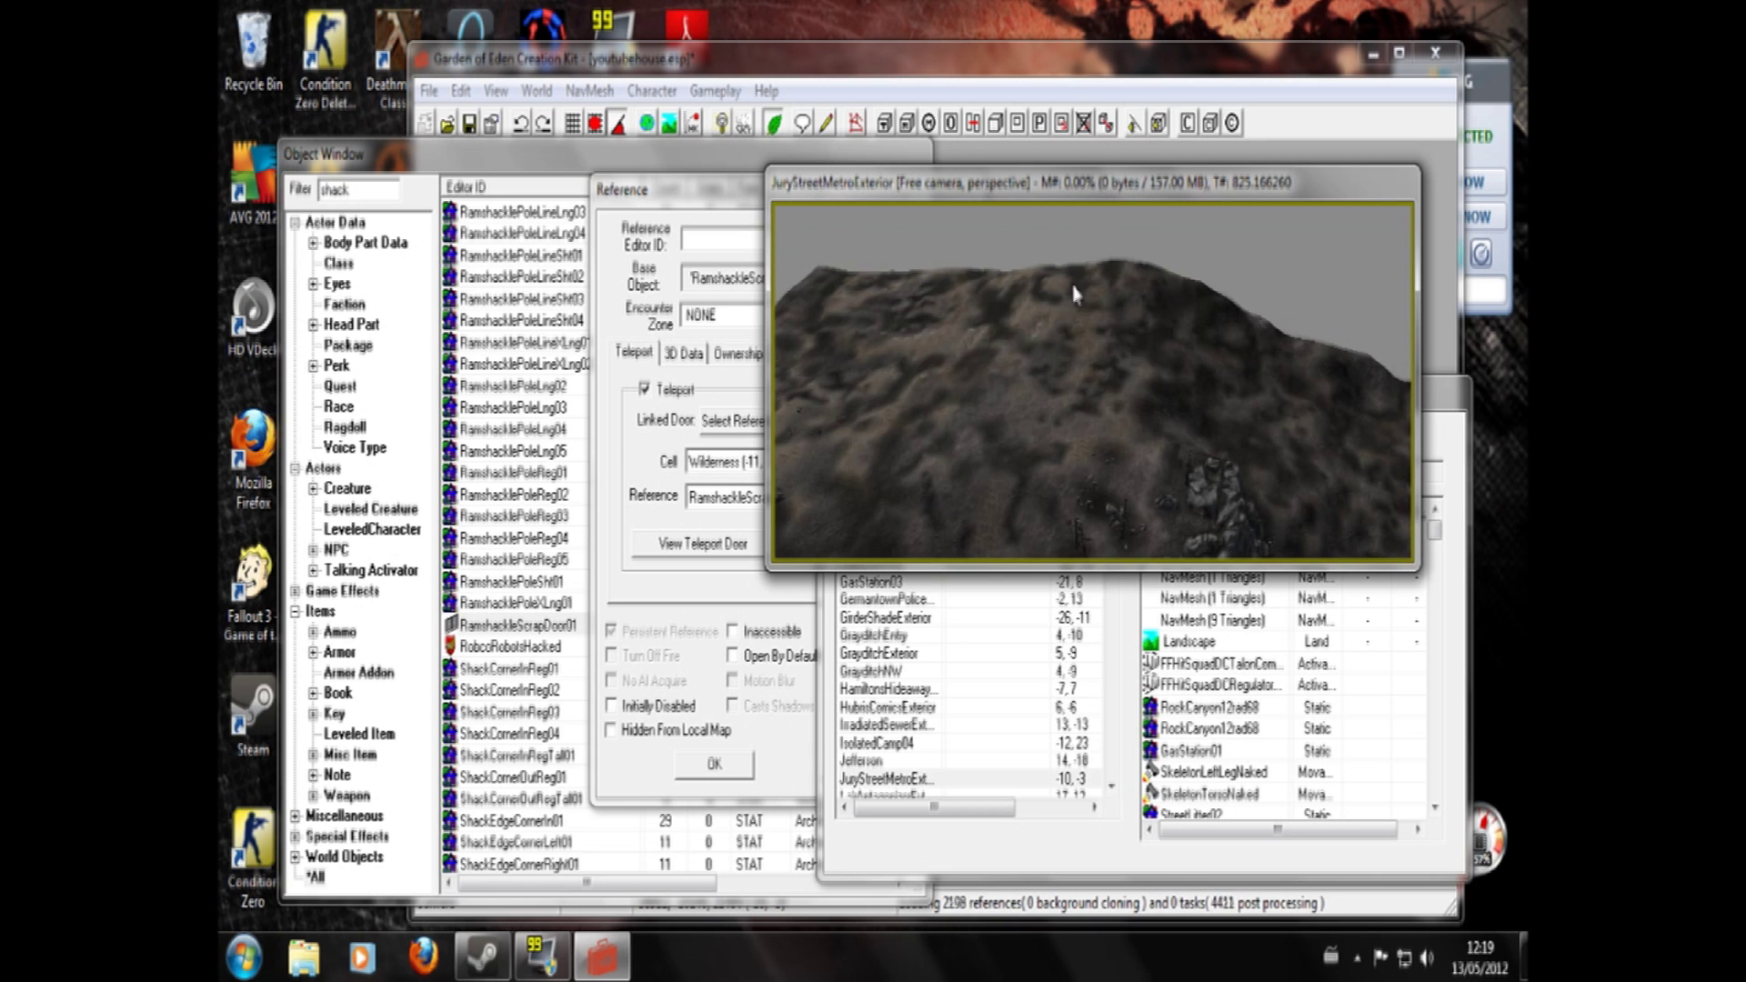
pyautogui.keyDown('shift'); pyautogui.moveTo(1073, 285); pyautogui.dragTo(725, 385, button='middle'); pyautogui.keyUp('shift')
pyautogui.keyDown('shift'); pyautogui.moveTo(1025, 388); pyautogui.dragTo(900, 381, button='middle'); pyautogui.keyUp('shift')
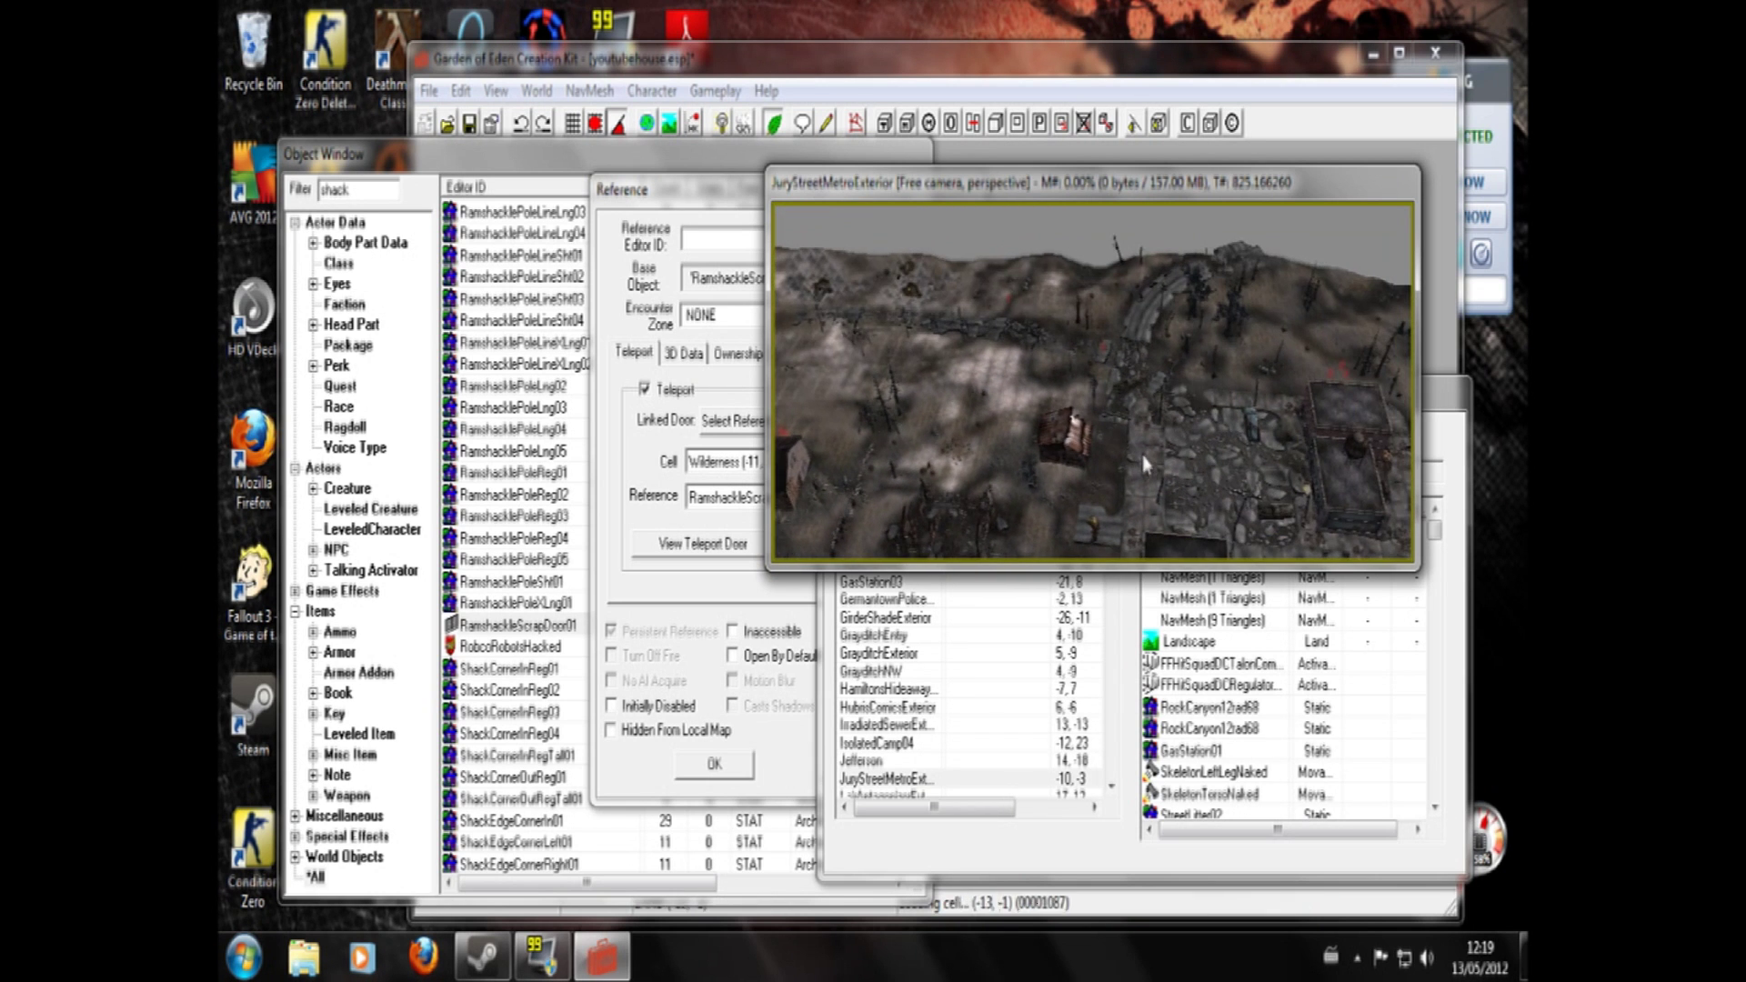
# - Find the wood shack in the Wilderness (-11, -3) cell and view its door with the teleport marker
pyautogui.scroll(3, 1144, 458)
pyautogui.moveTo(1157, 514); pyautogui.dragTo(1066, 242, button='middle')
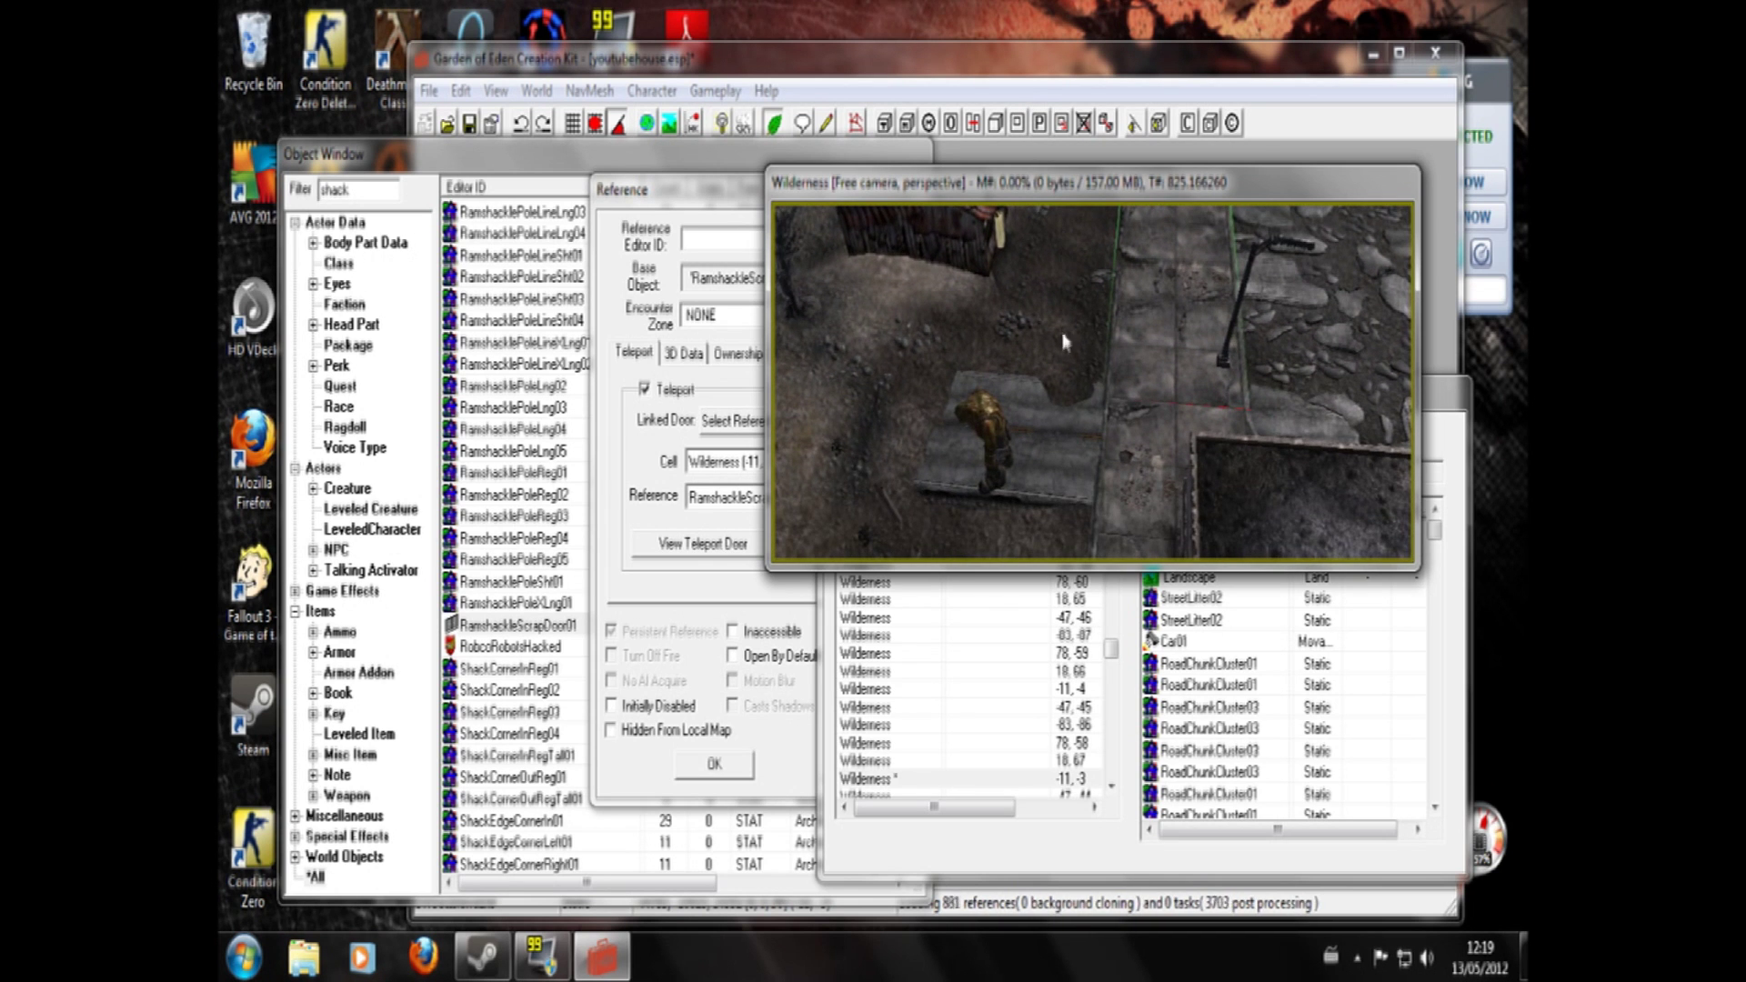
pyautogui.scroll(-2, 1066, 455)
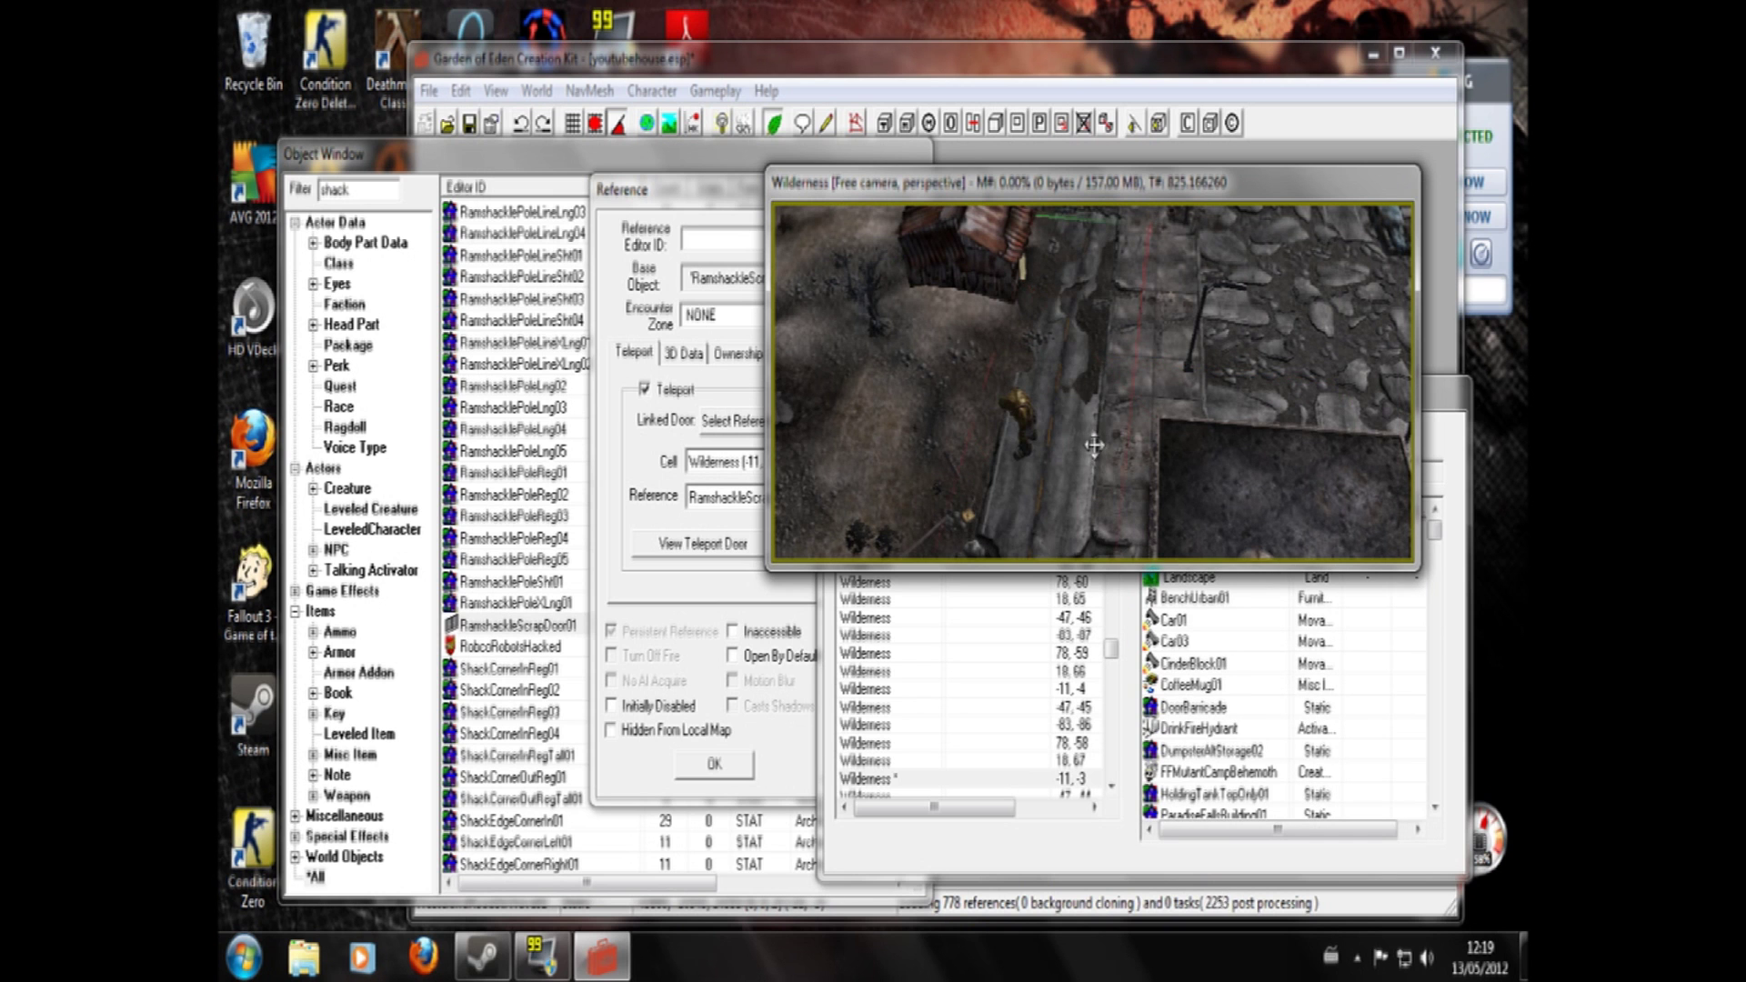
pyautogui.scroll(-3, 1096, 447)
pyautogui.scroll(-1, 1094, 446)
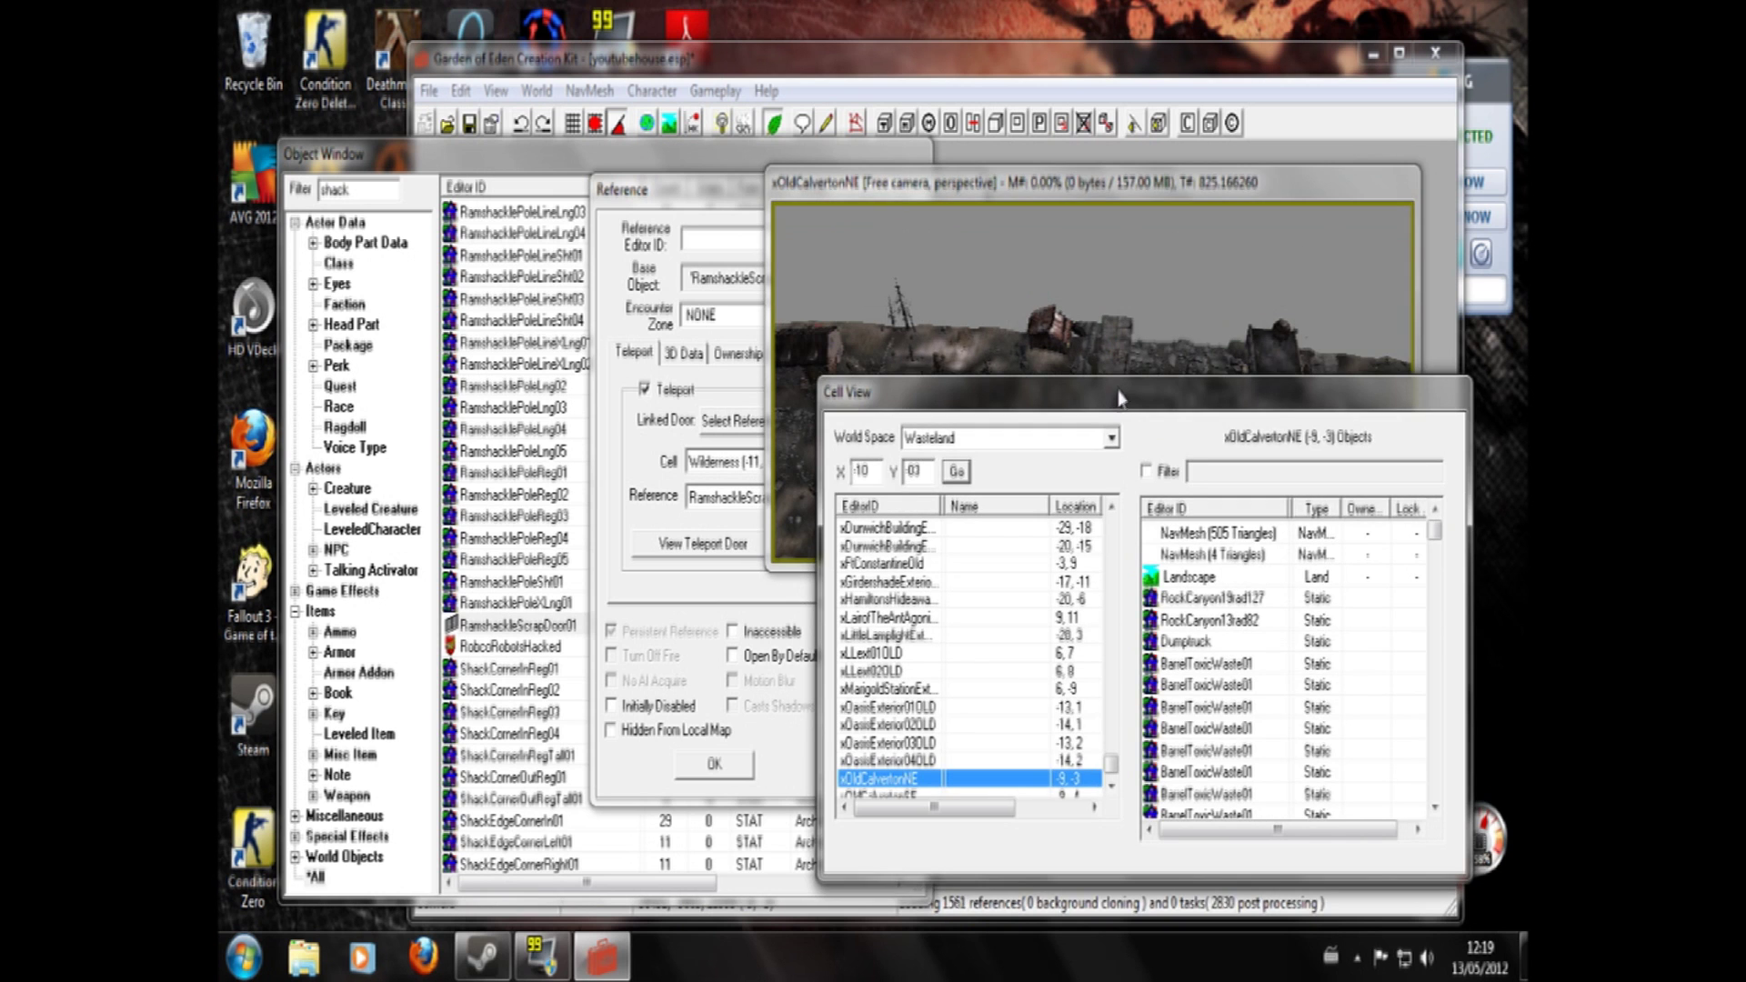
pyautogui.scroll(4, 1082, 364)
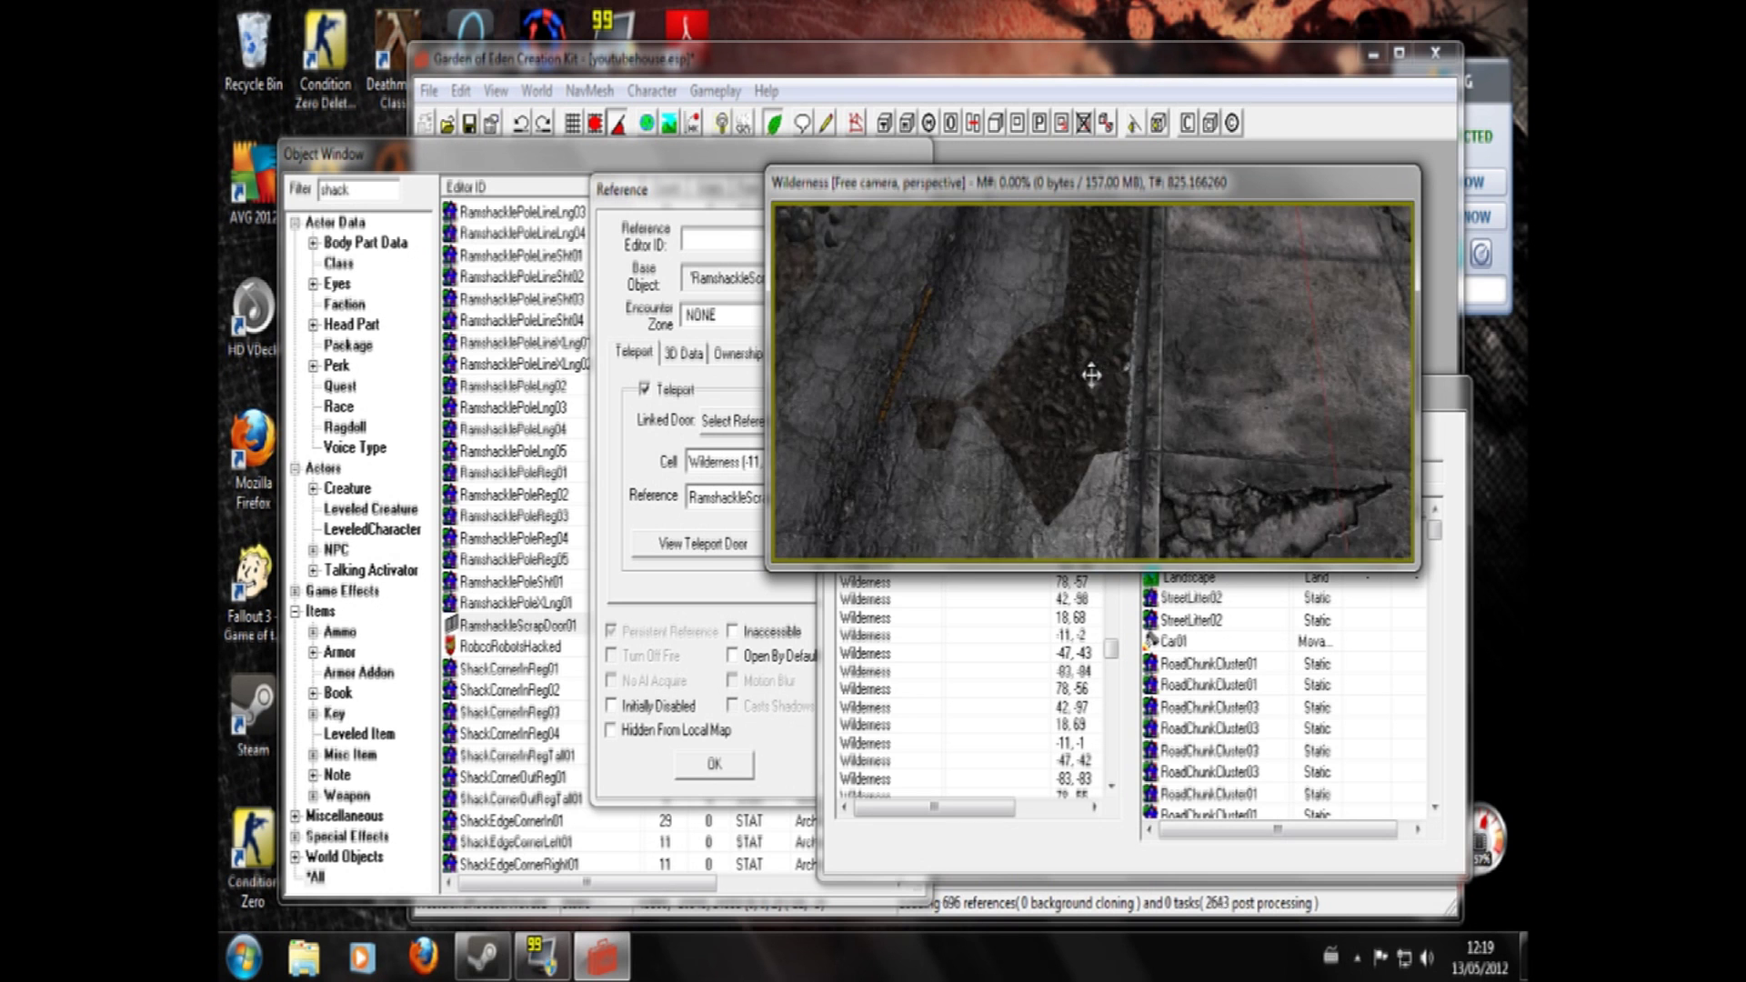
pyautogui.scroll(-1, 1091, 371)
pyautogui.click(1235, 321)
pyautogui.keyDown('shift'); pyautogui.moveTo(1138, 303); pyautogui.dragTo(844, 109, button='middle'); pyautogui.keyUp('shift')
pyautogui.keyDown('shift'); pyautogui.moveTo(1059, 421); pyautogui.dragTo(1069, 380, button='middle'); pyautogui.keyUp('shift')
pyautogui.click(1177, 344)
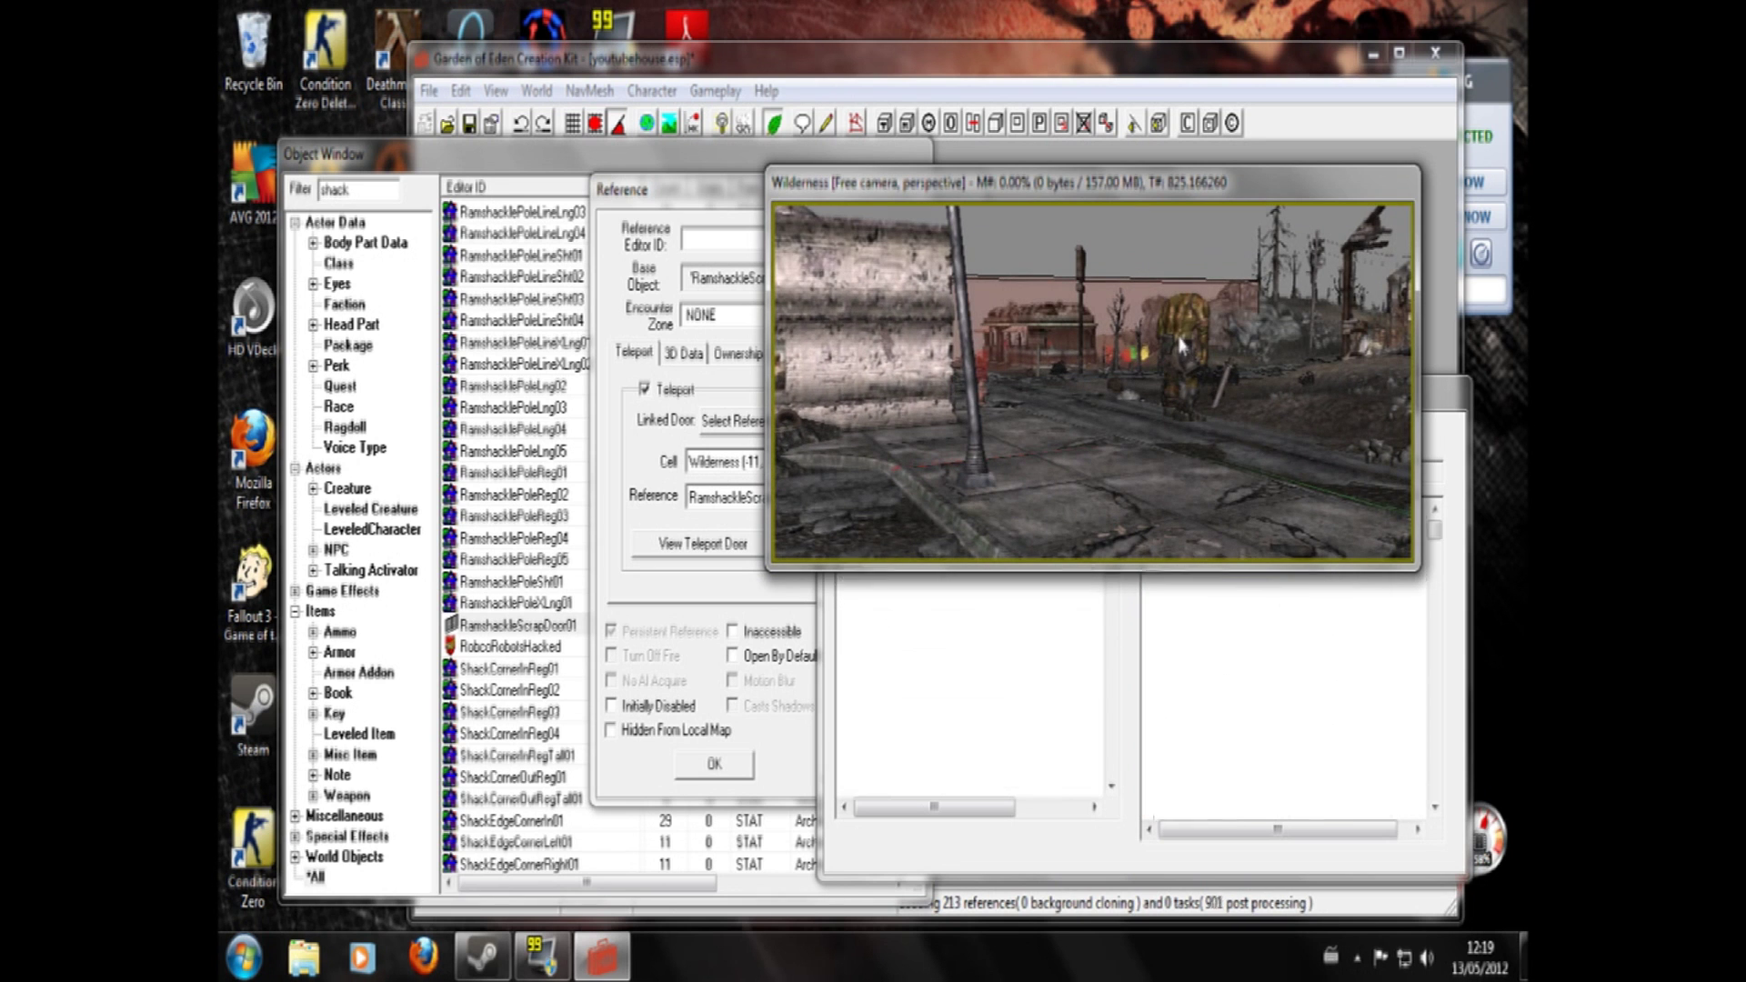
pyautogui.moveTo(1177, 333); pyautogui.dragTo(955, 377, button='middle')
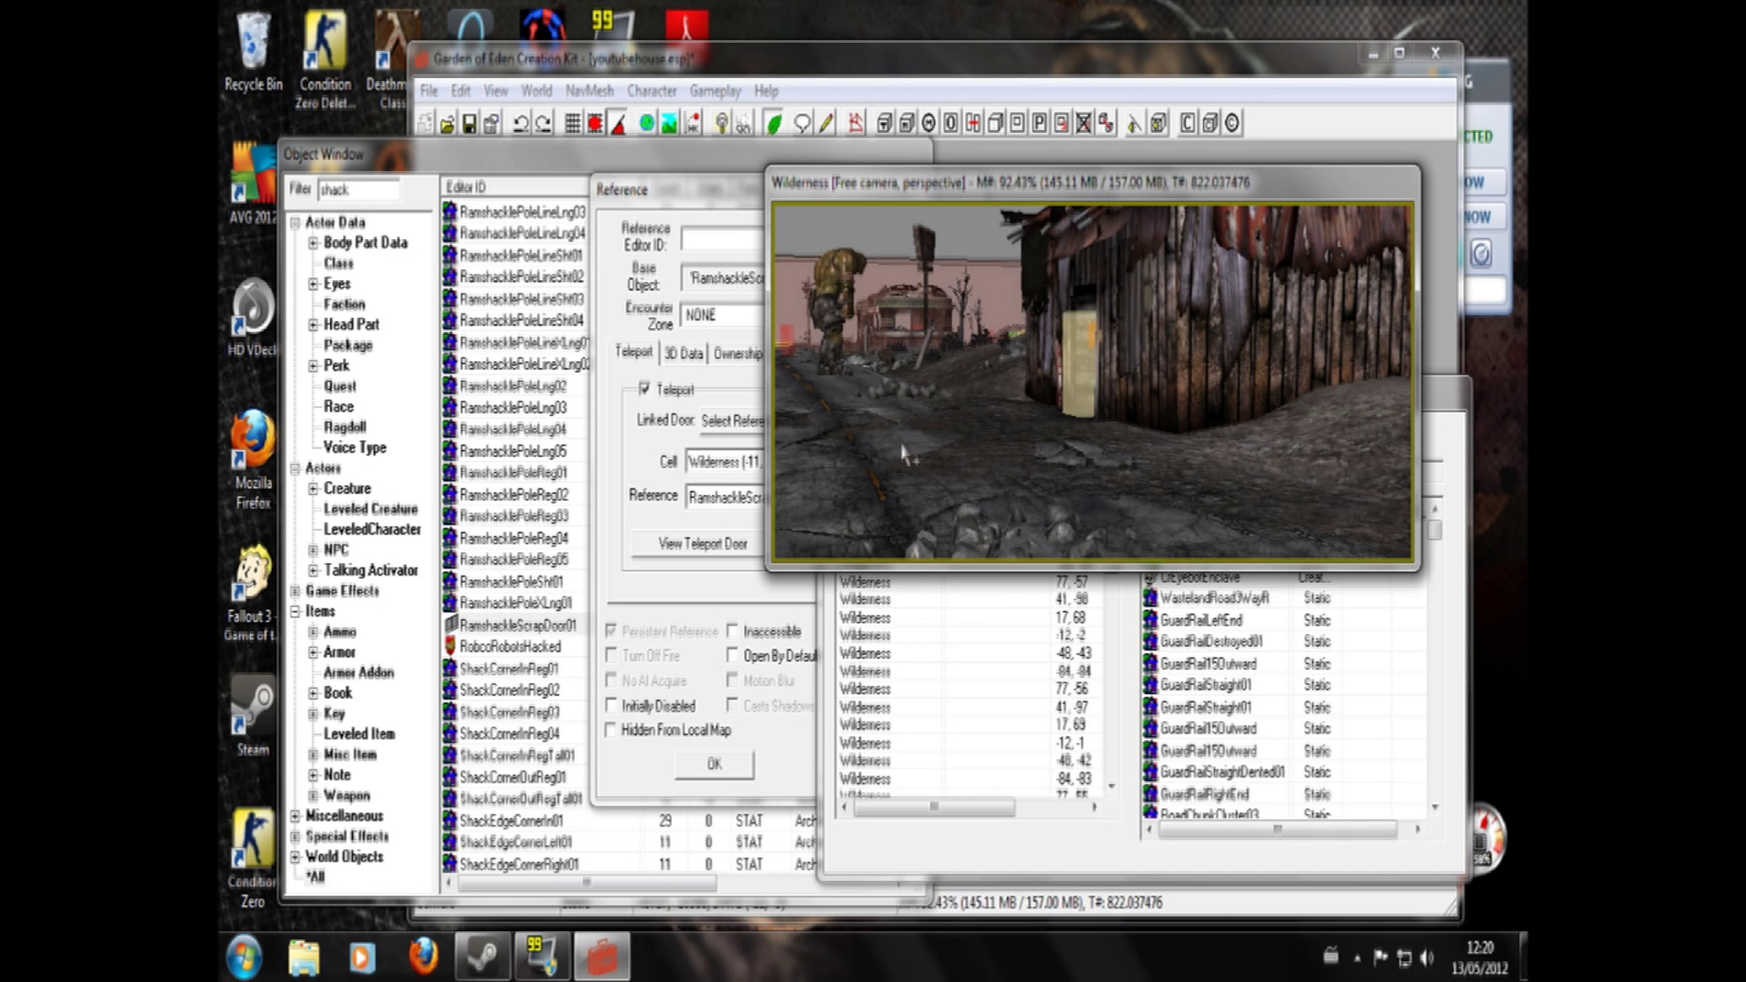
pyautogui.click(1088, 372)
pyautogui.scroll(2, 1083, 366)
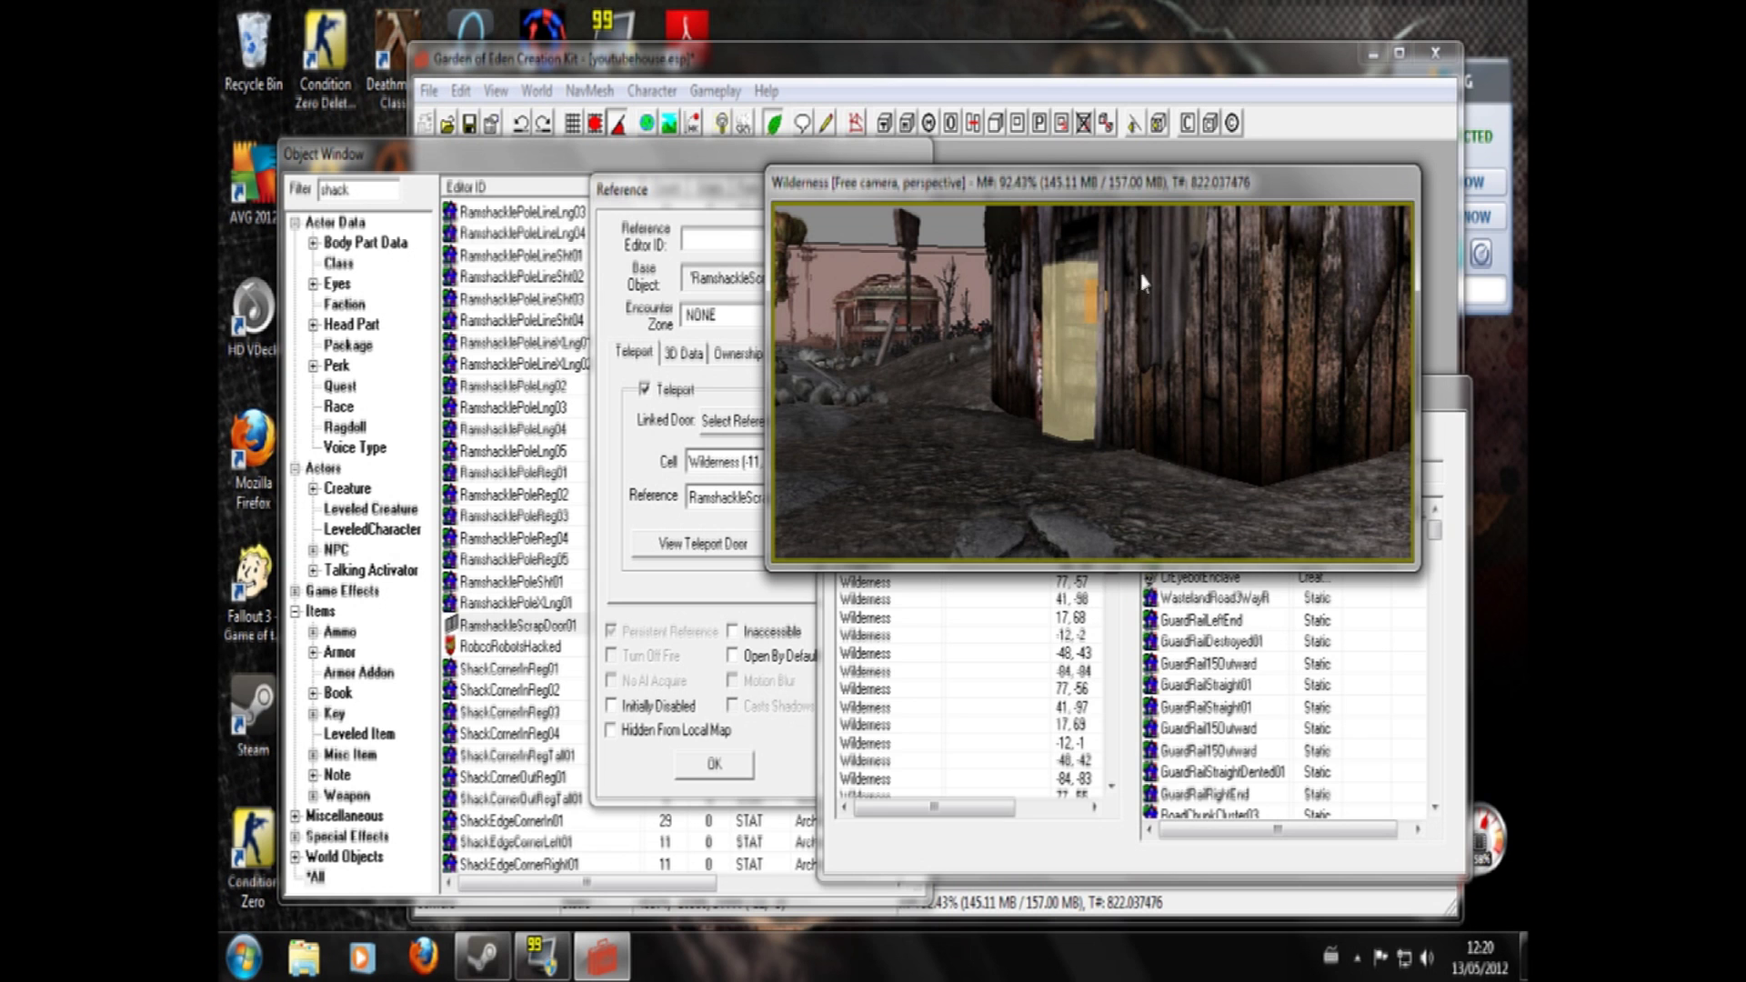
# - Try rotating the wood shack relative to its door's teleport marker
pyautogui.scroll(-5, 1185, 350)
pyautogui.moveTo(1130, 368)
pyautogui.mouseDown(button='right')
pyautogui.moveTo(1224, 351)
pyautogui.moveTo(1124, 384)
pyautogui.mouseUp(button='right')
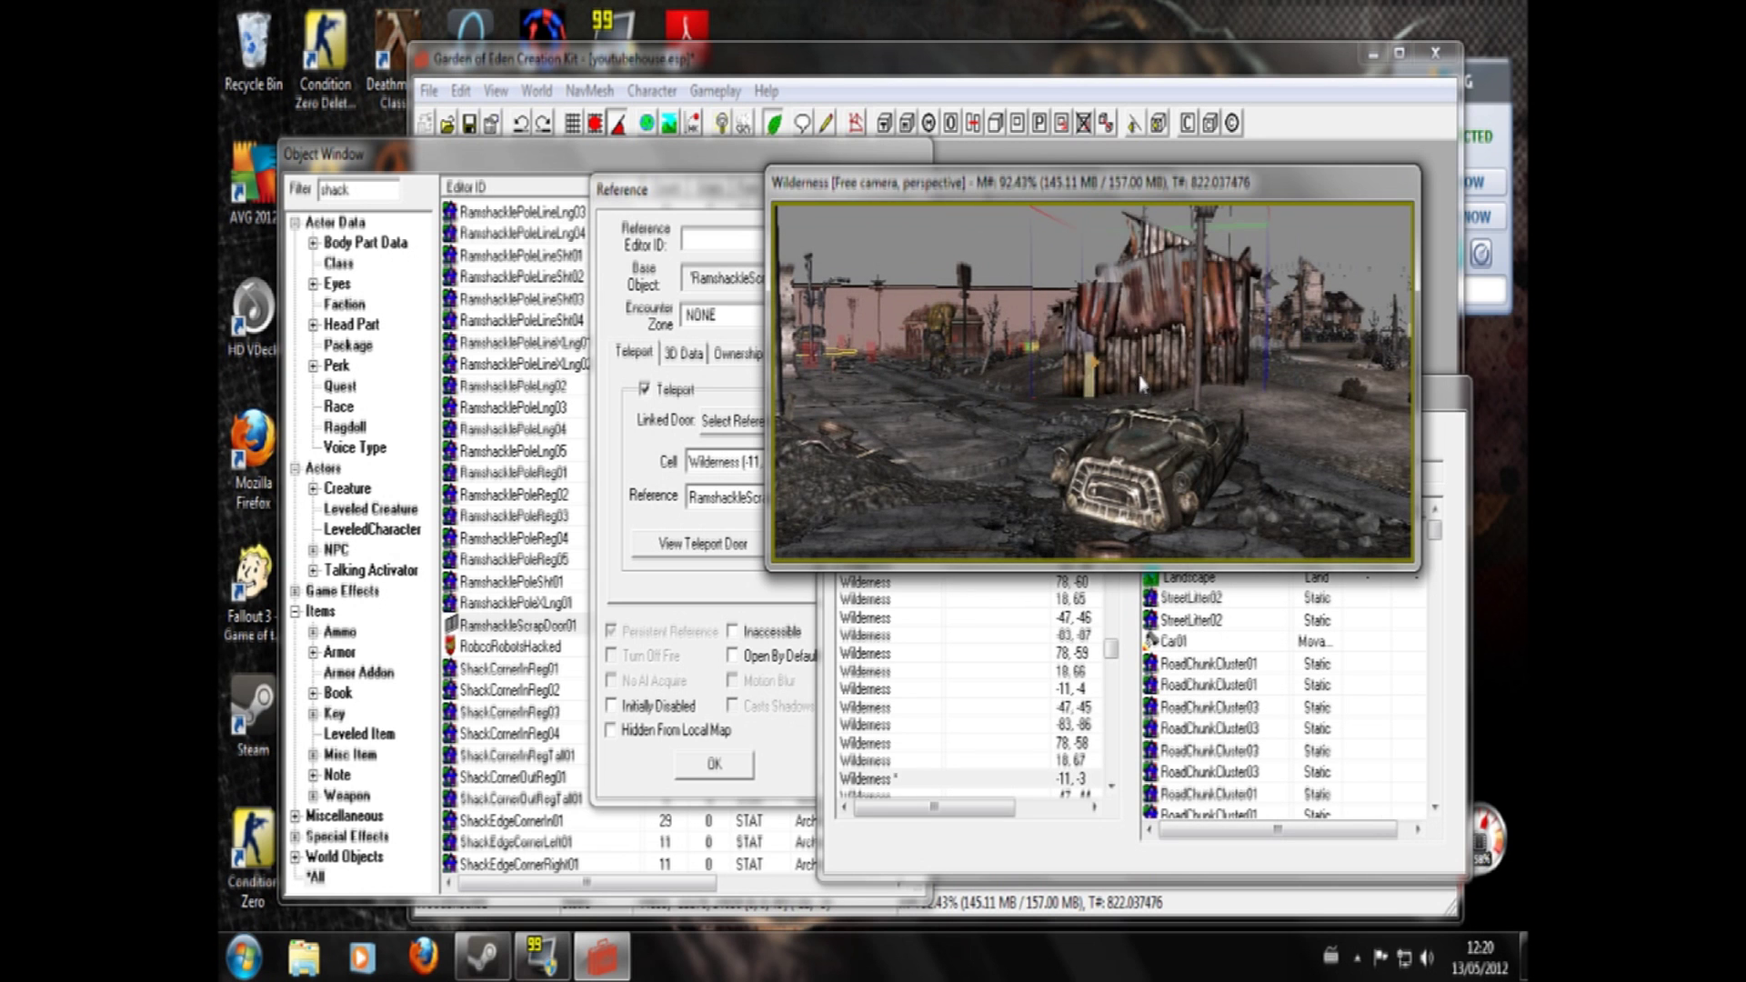
pyautogui.moveTo(1128, 389); pyautogui.dragTo(1139, 390, button='right')
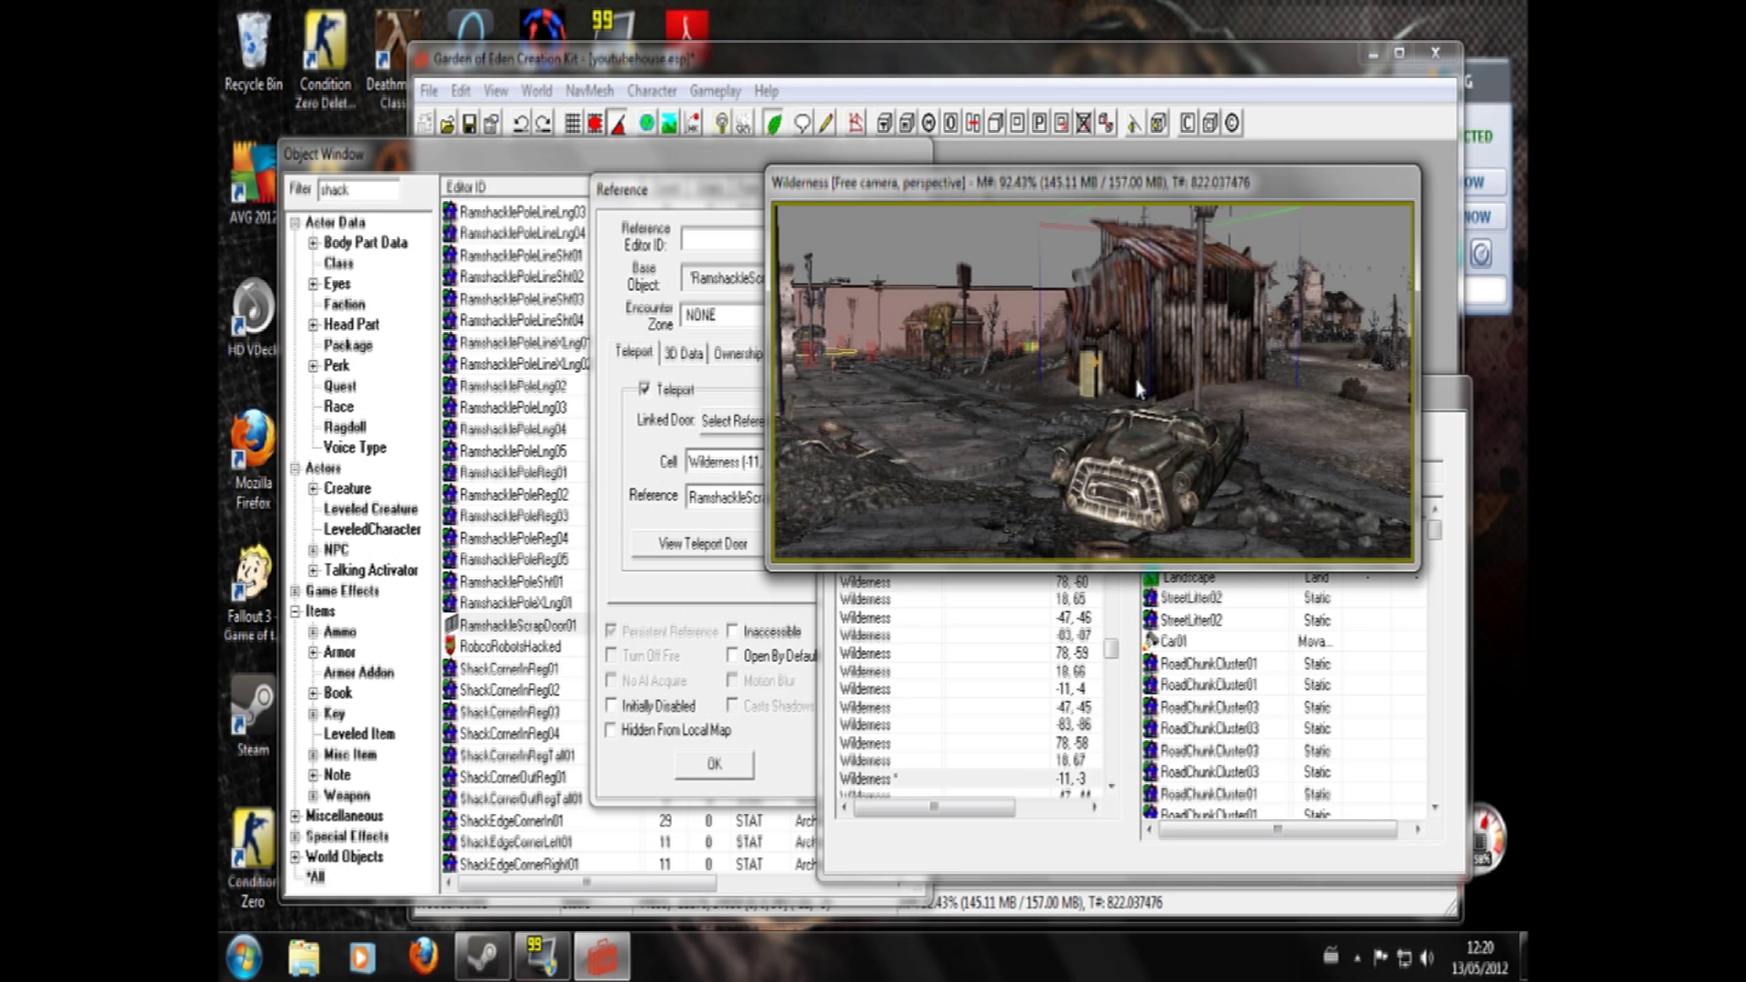
pyautogui.scroll(4, 1078, 382)
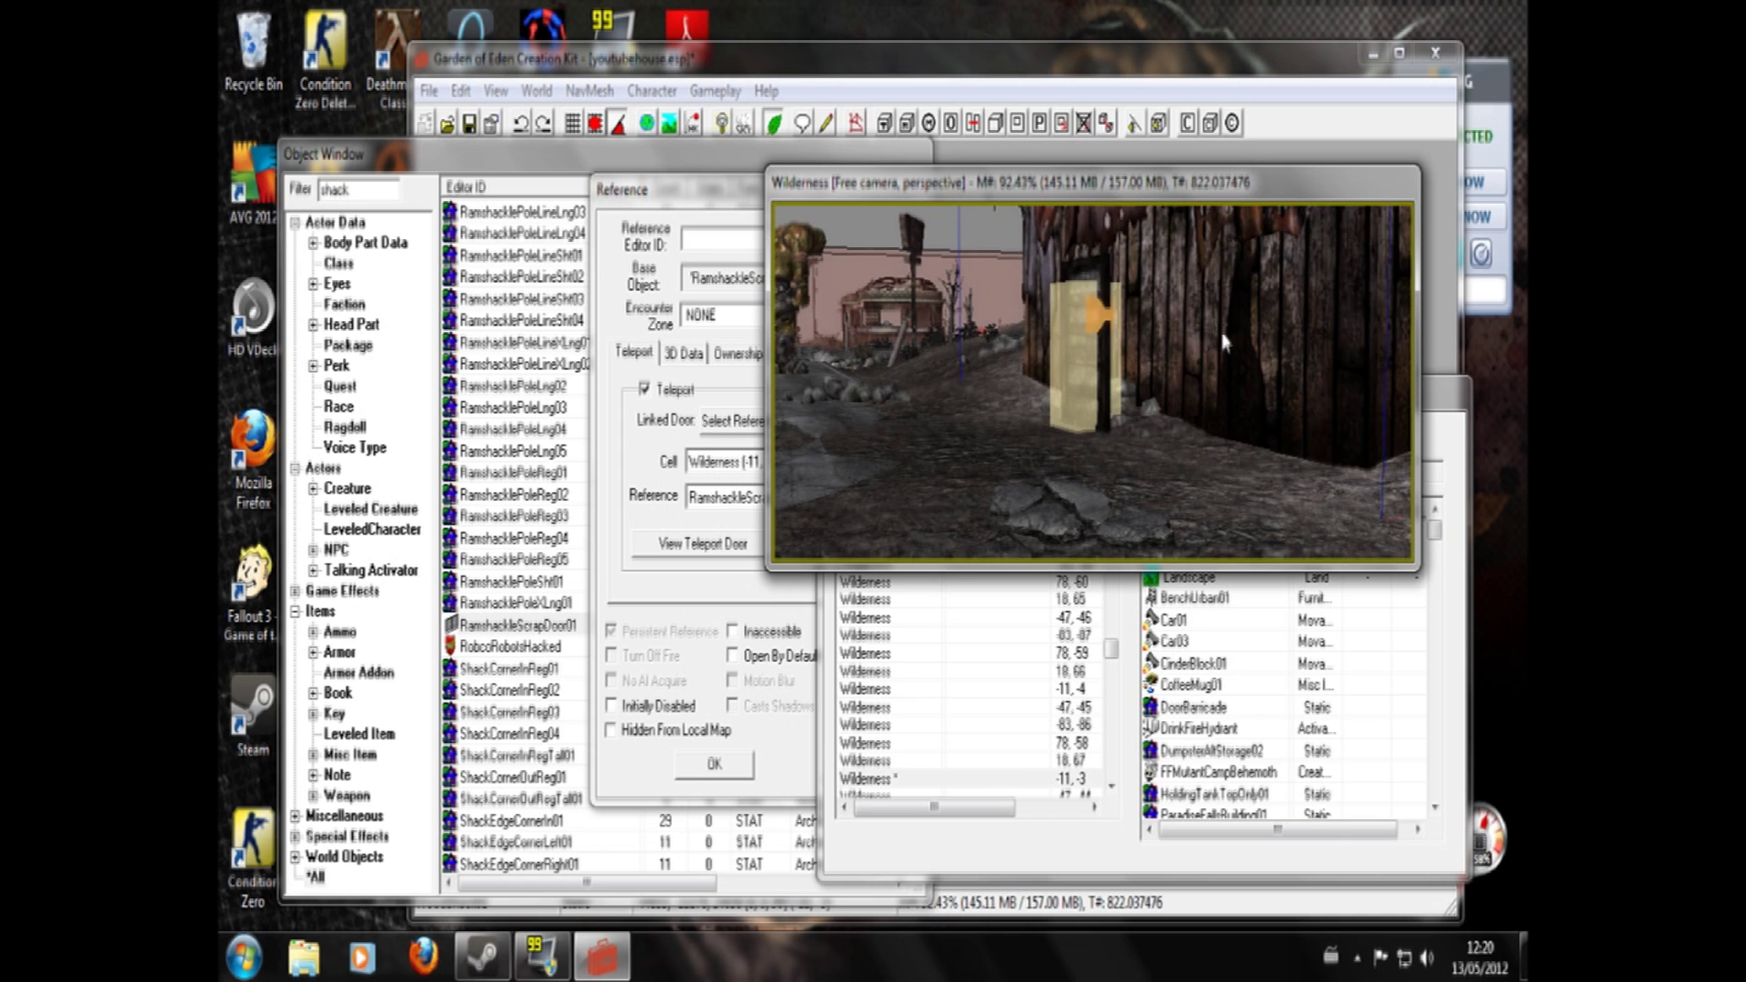
pyautogui.moveTo(1224, 342); pyautogui.dragTo(1211, 346, button='right')
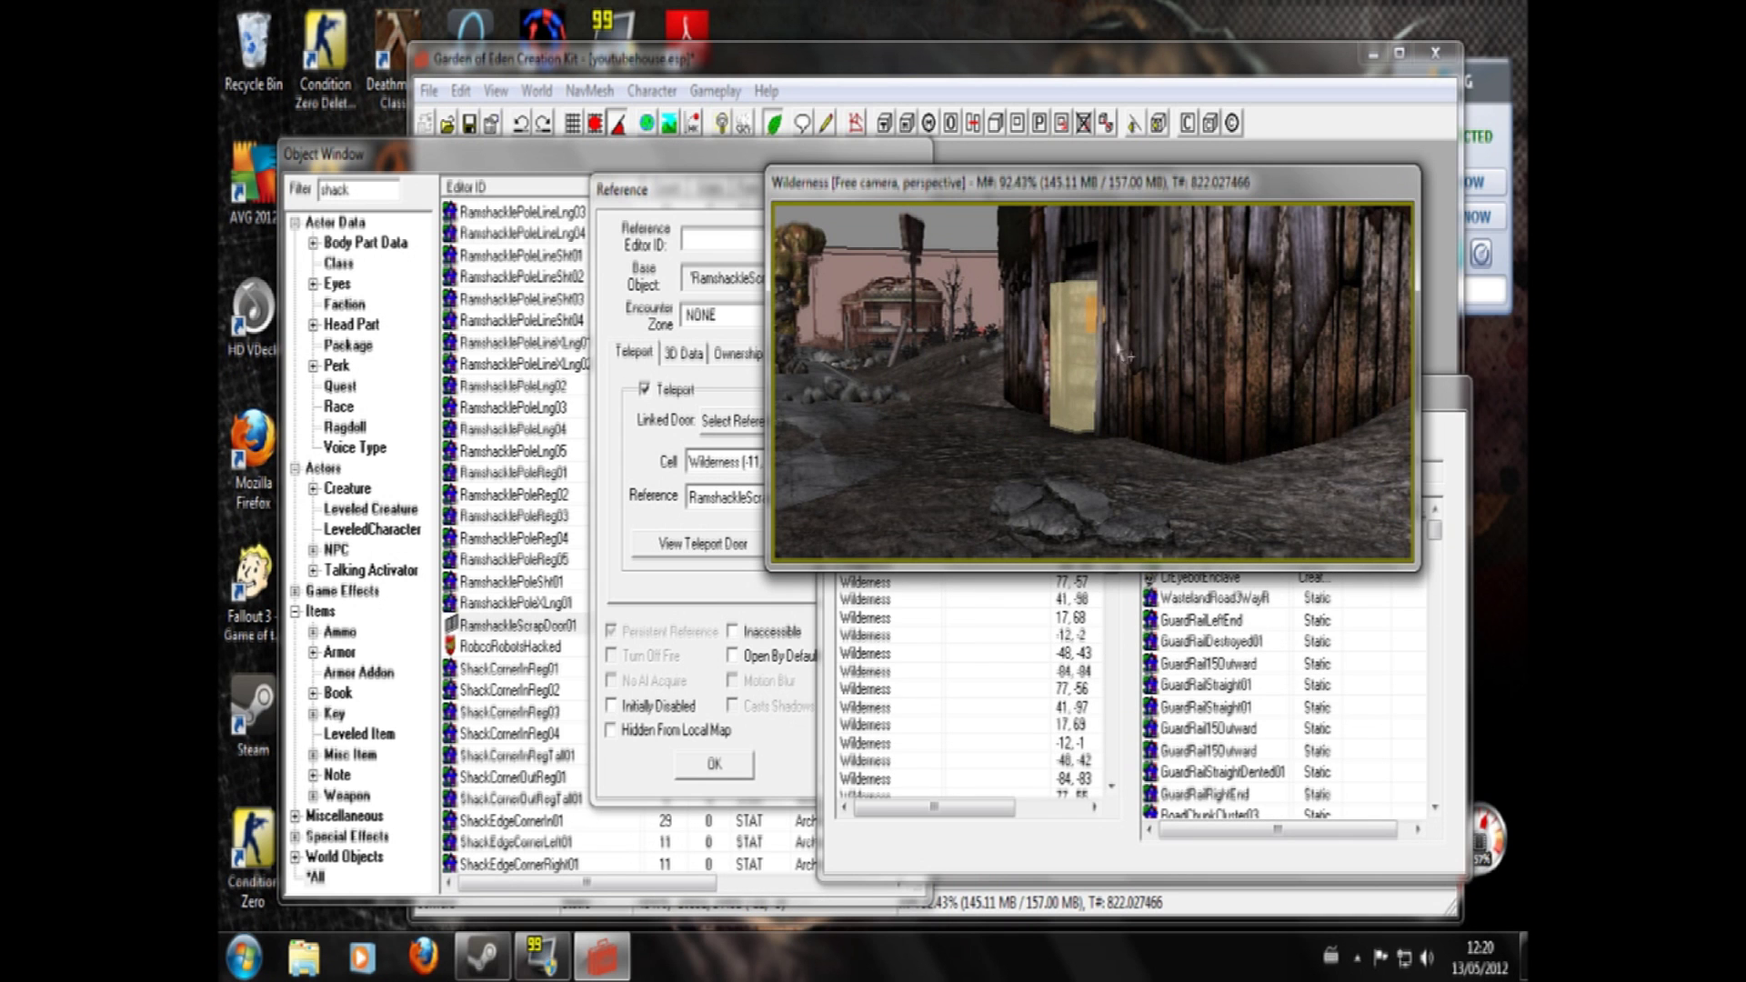
# - Examine the teleport marker against the wood shack's doorway from several angles, ending facing the door
pyautogui.scroll(-5, 1031, 350)
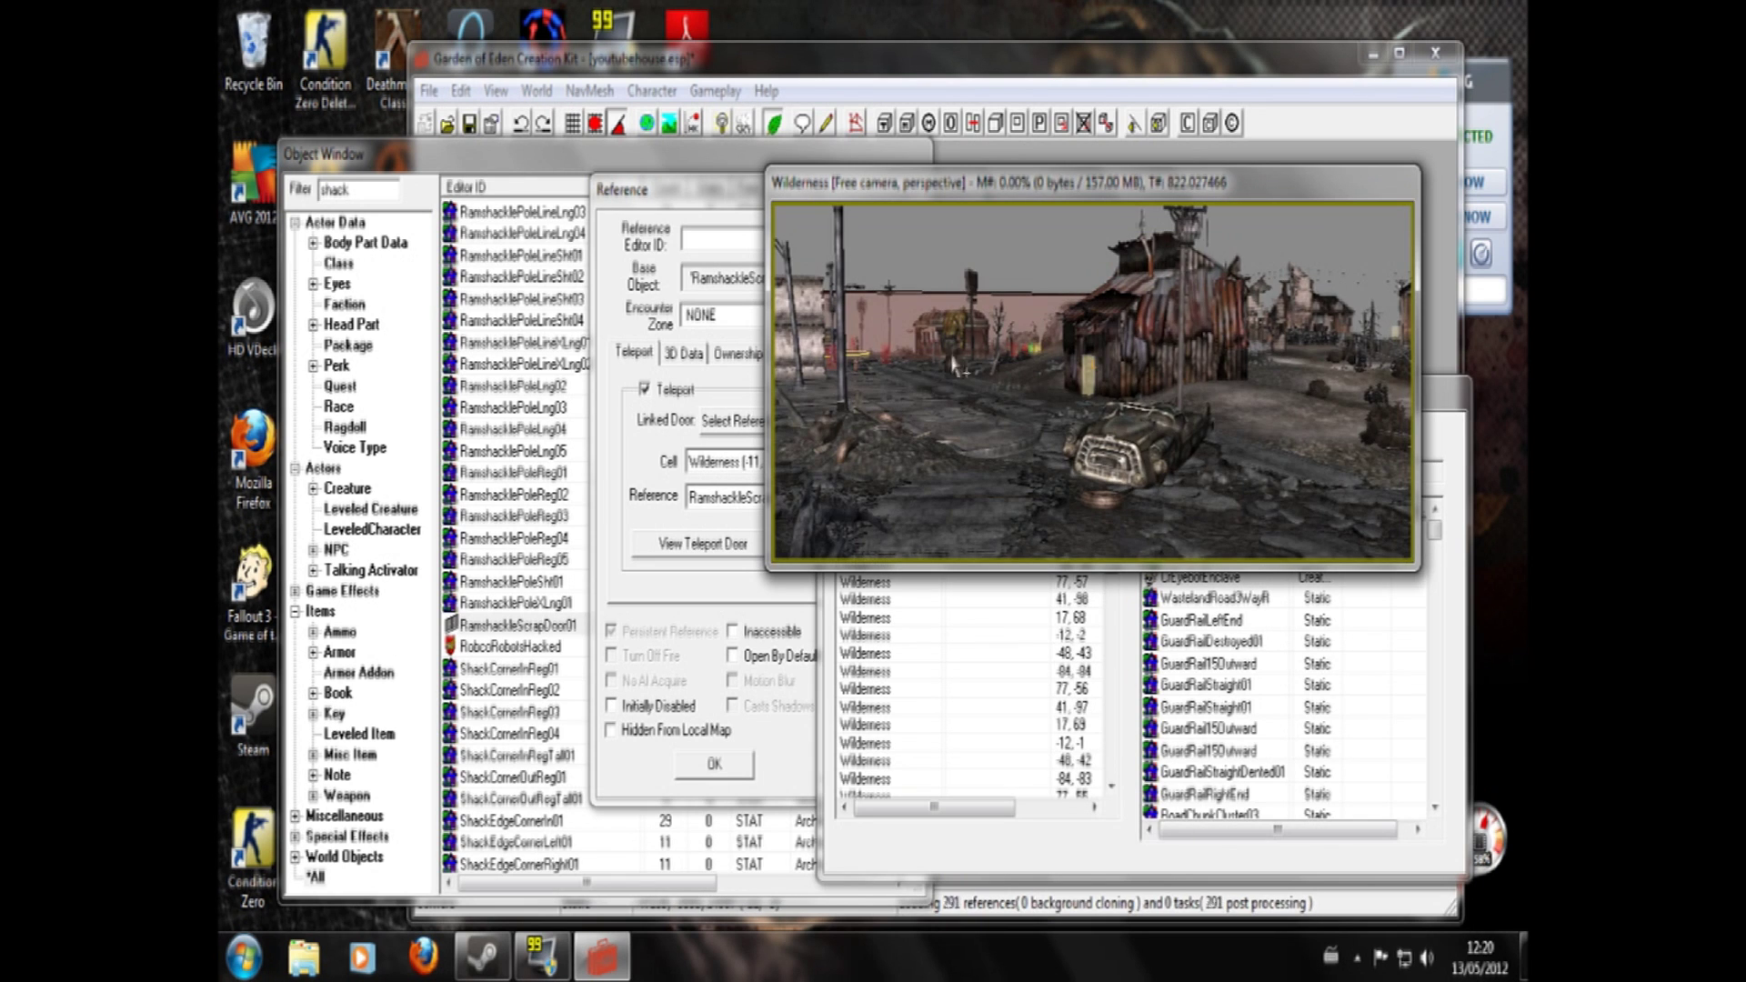
pyautogui.click(1095, 371)
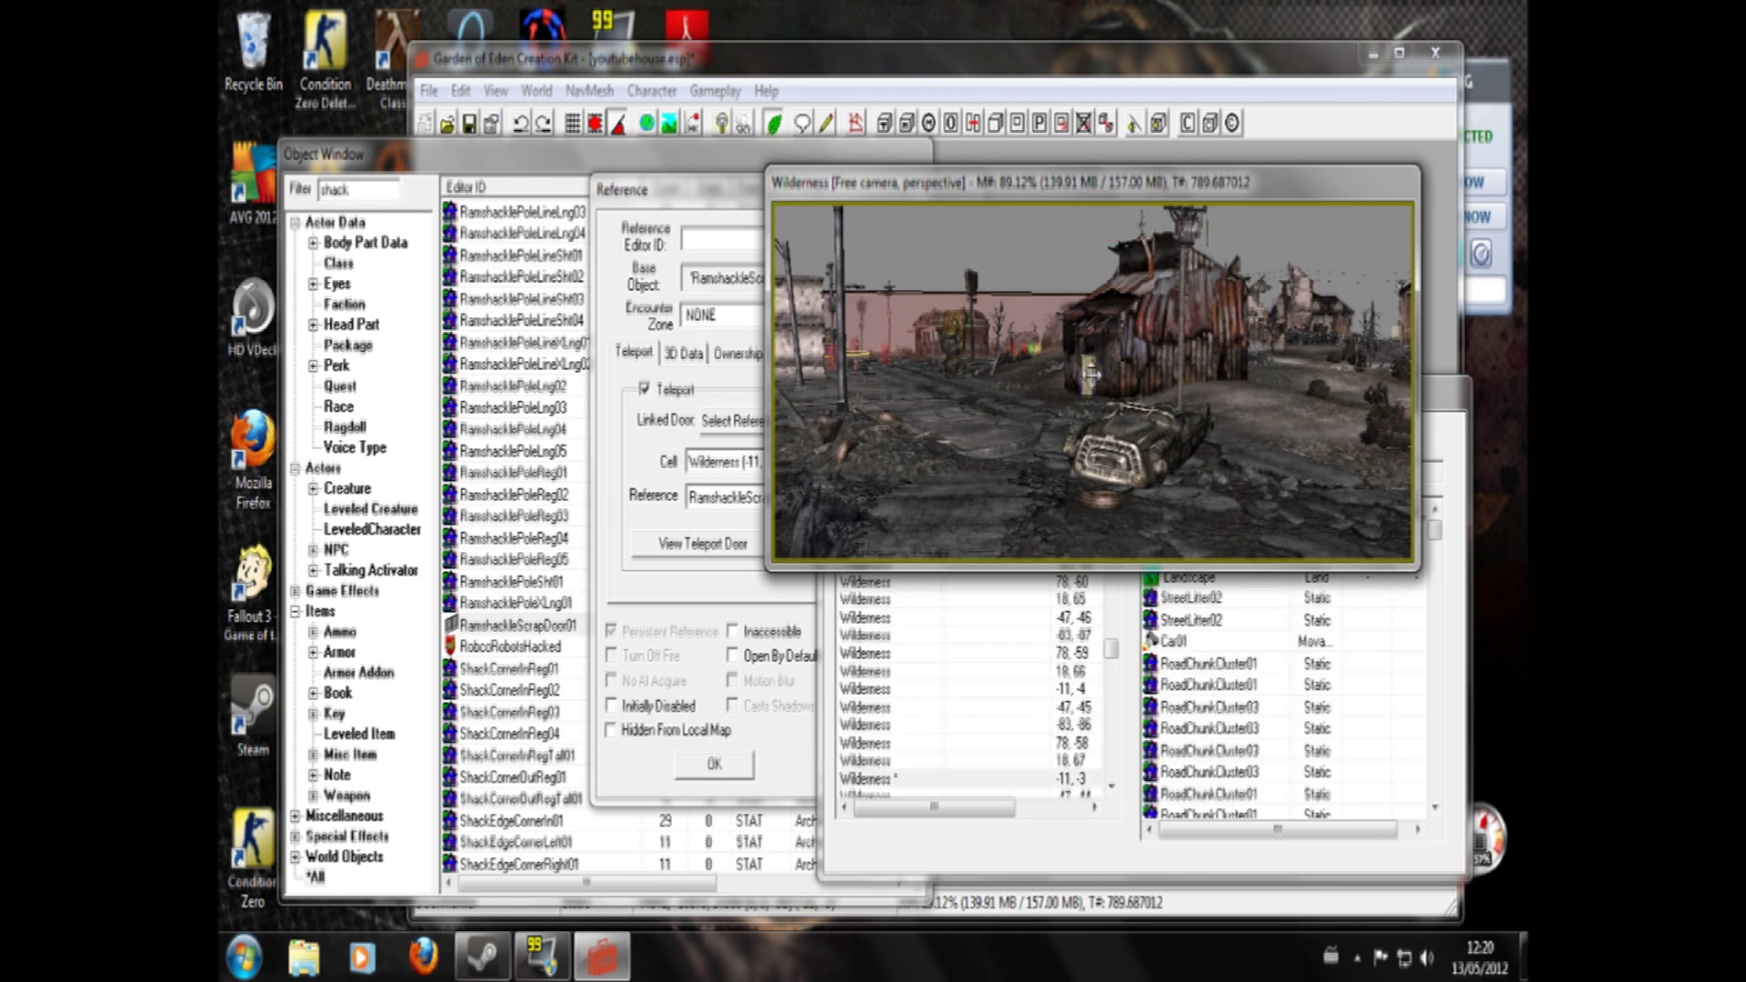
pyautogui.scroll(3, 1091, 375)
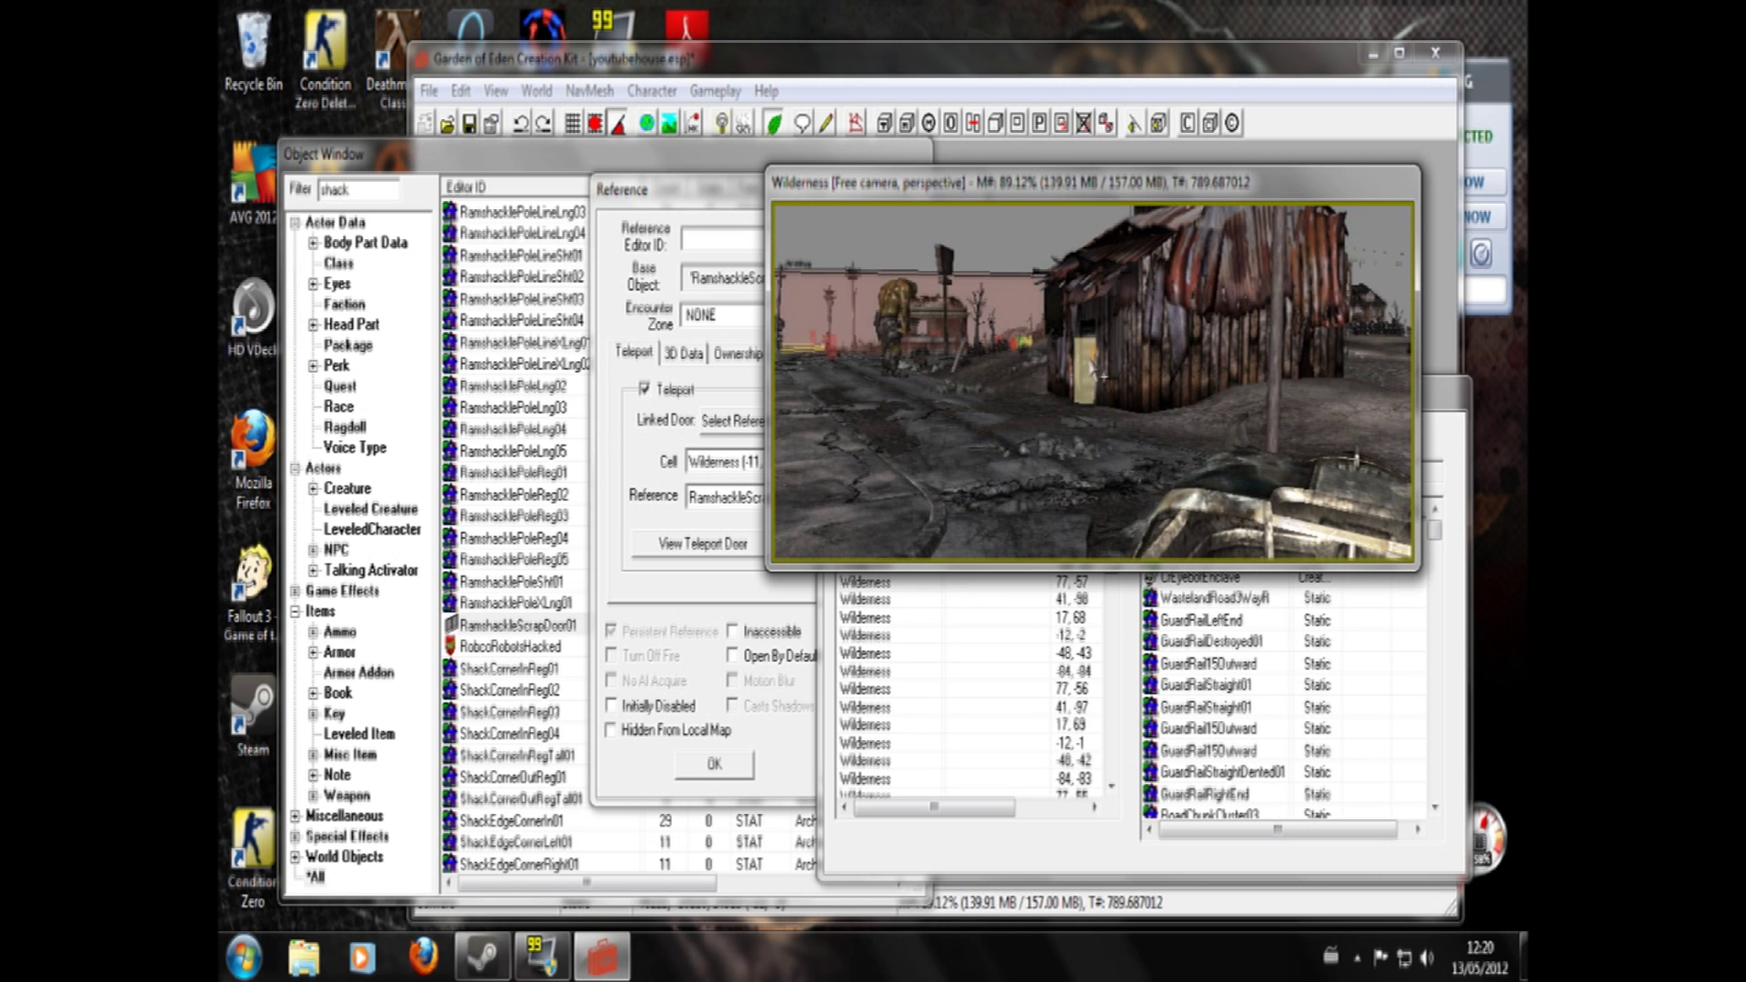
pyautogui.scroll(2, 1091, 371)
pyautogui.scroll(3, 1088, 355)
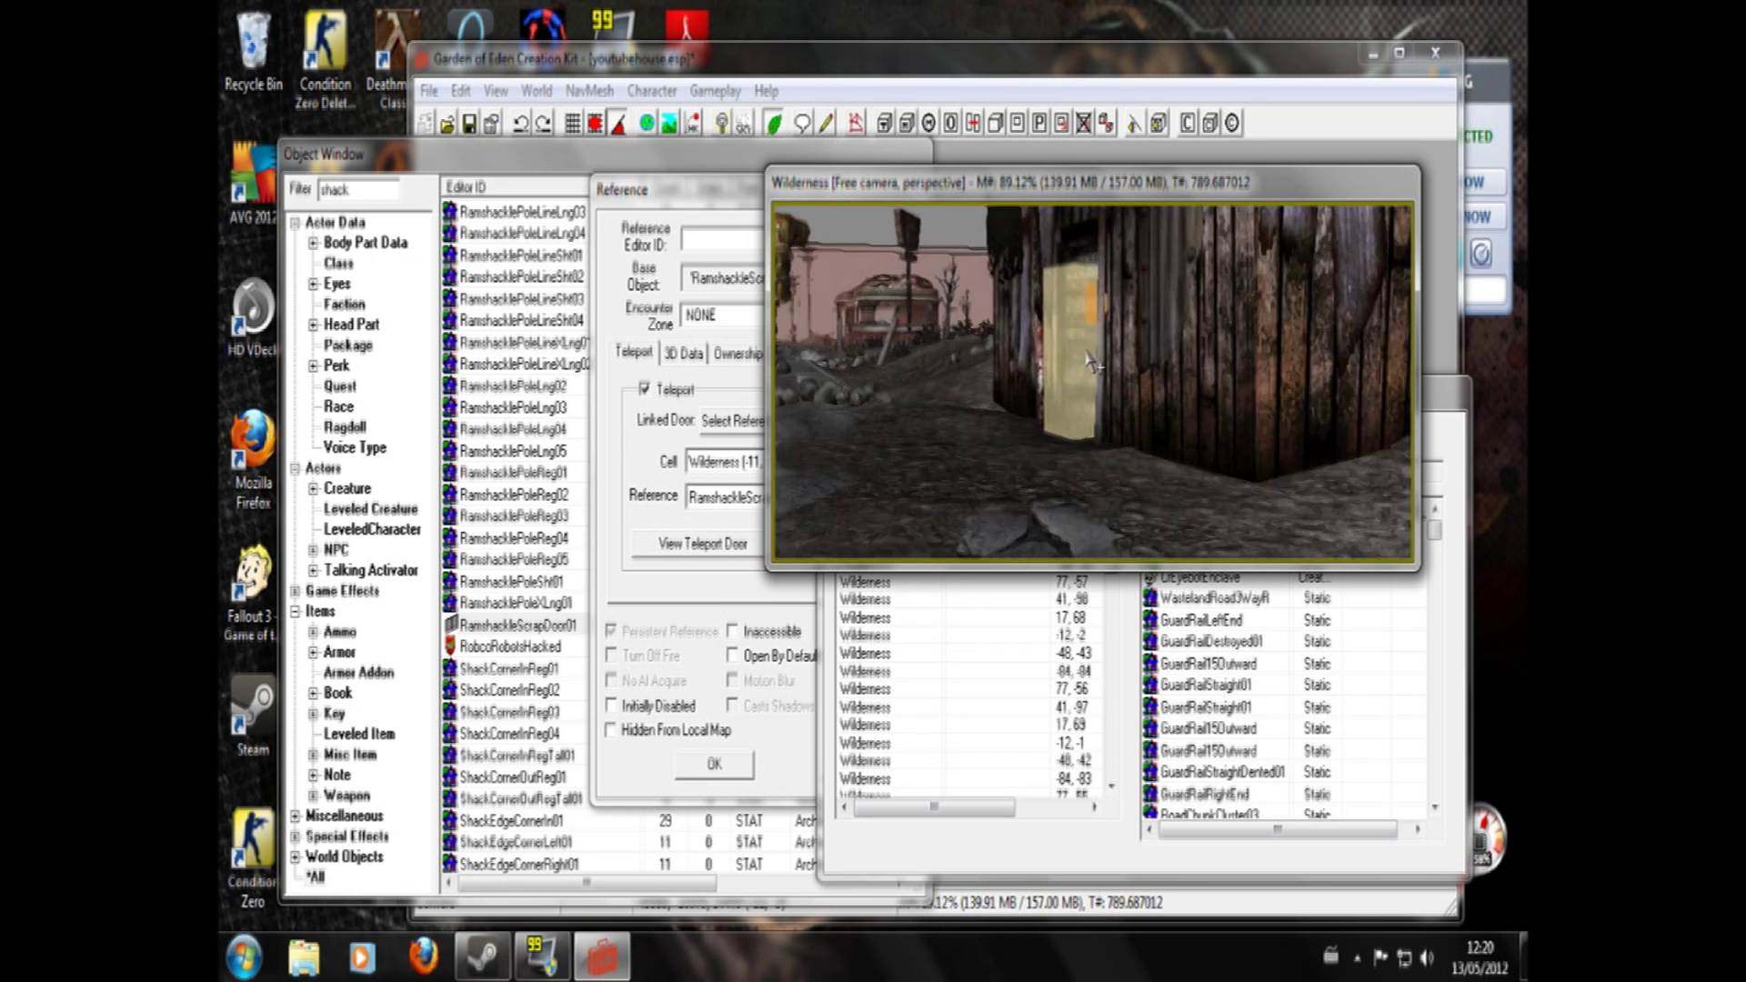
pyautogui.click(1073, 290)
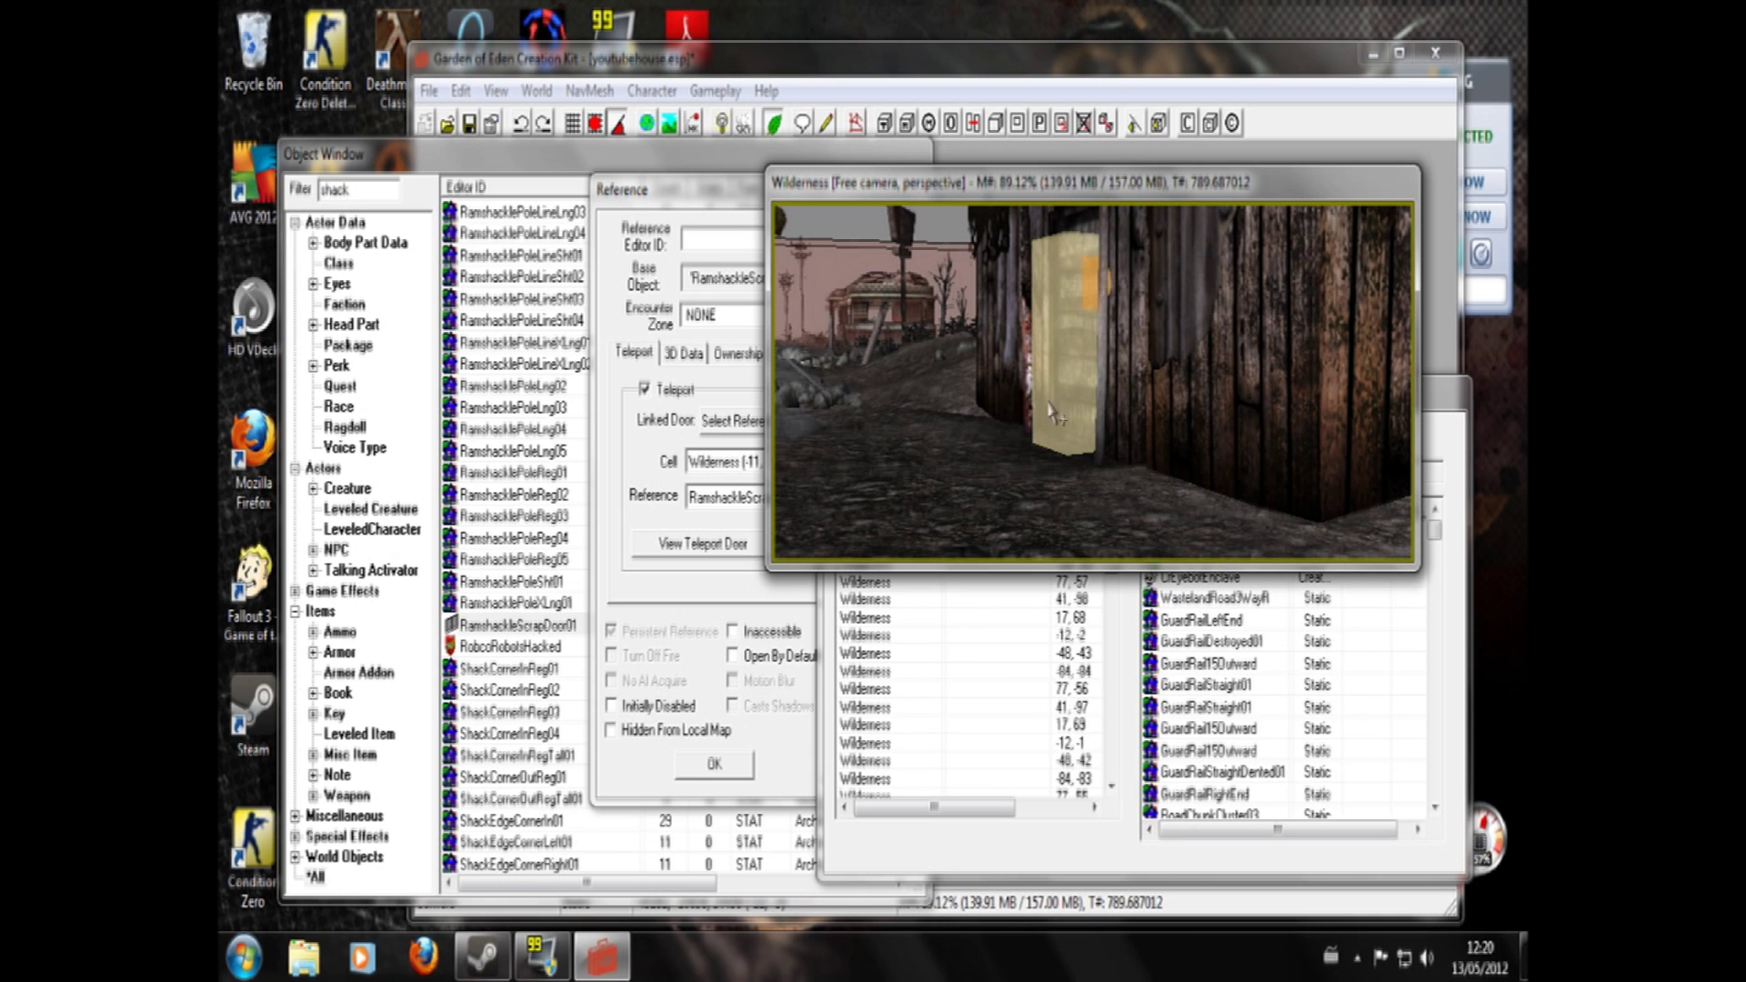
pyautogui.moveTo(1034, 468); pyautogui.dragTo(934, 452, button='middle')
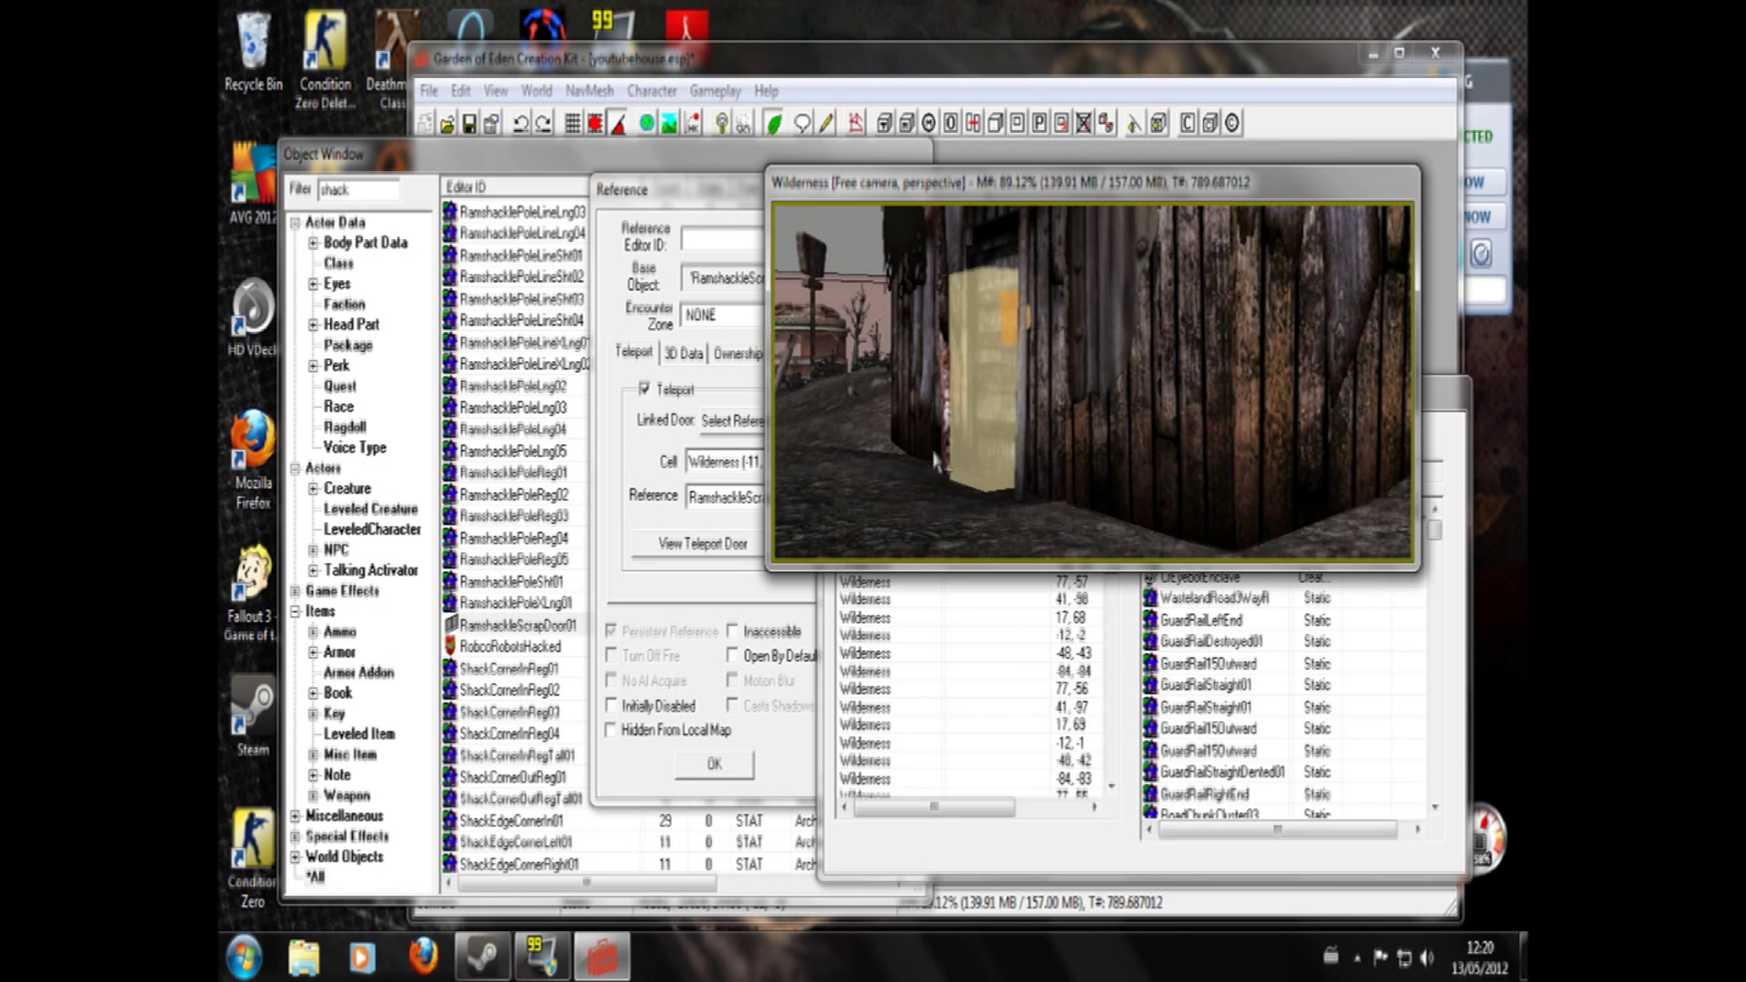
pyautogui.click(959, 384)
pyautogui.keyDown('shift'); pyautogui.moveTo(983, 371); pyautogui.dragTo(1089, 395, button='middle'); pyautogui.keyUp('shift')
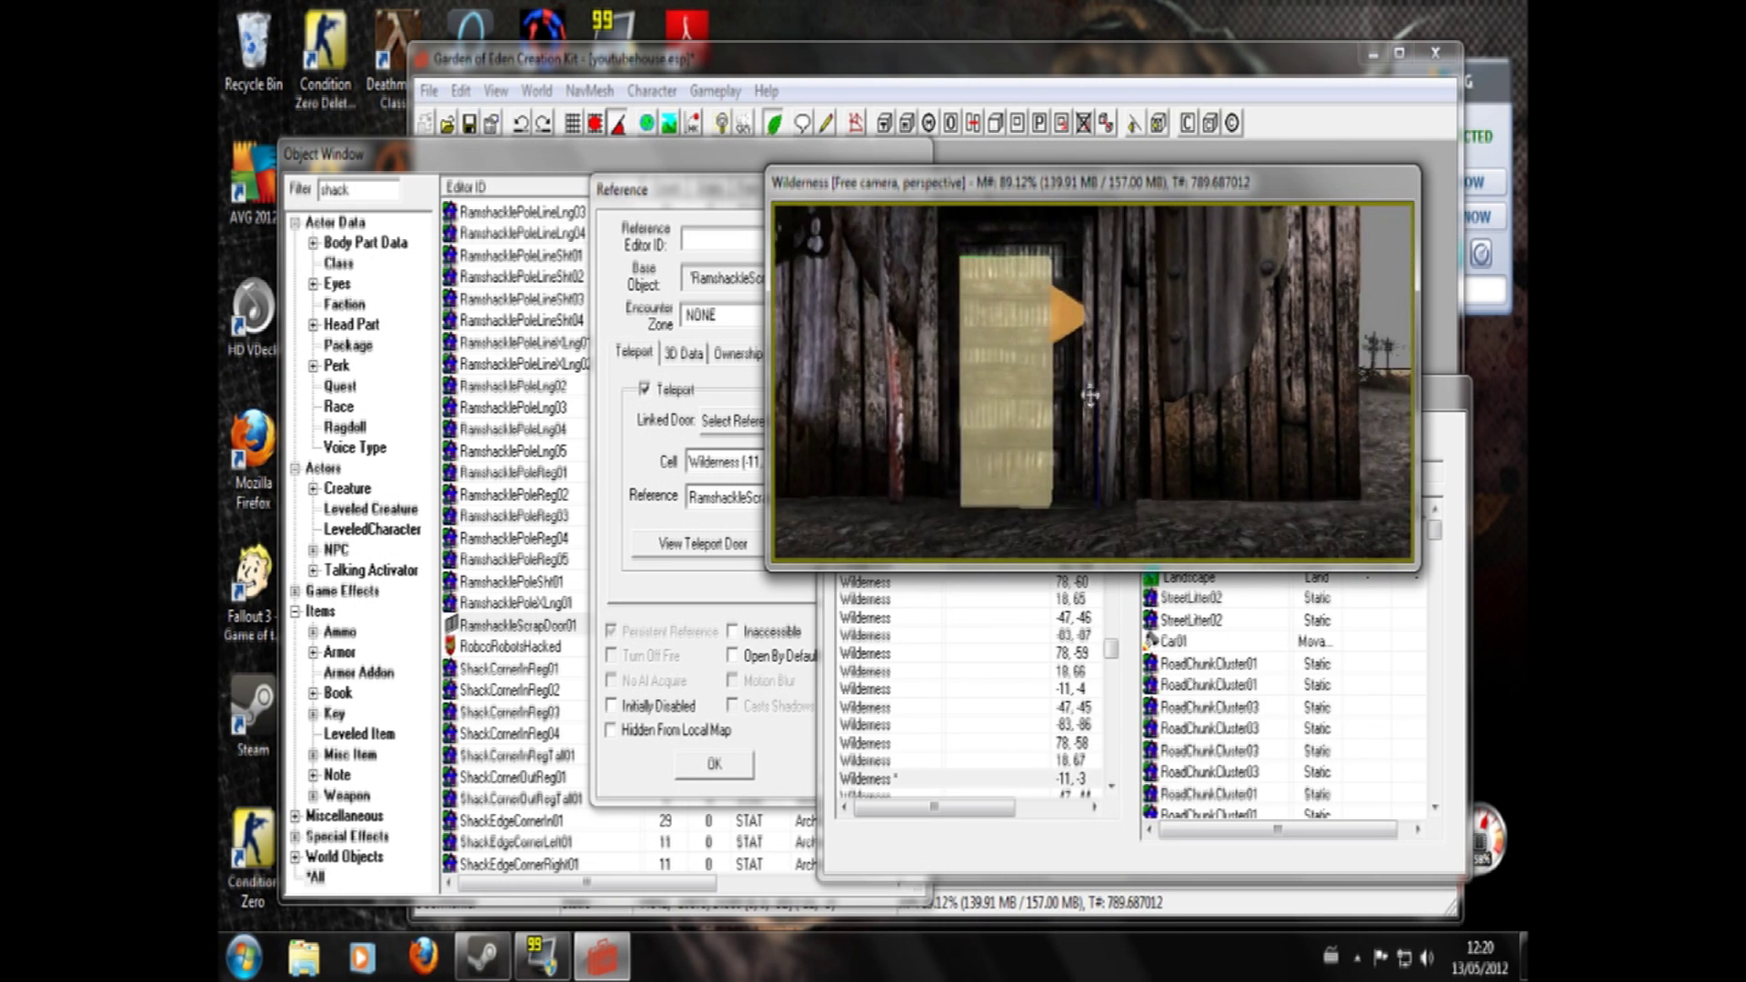
pyautogui.scroll(-3, 1090, 395)
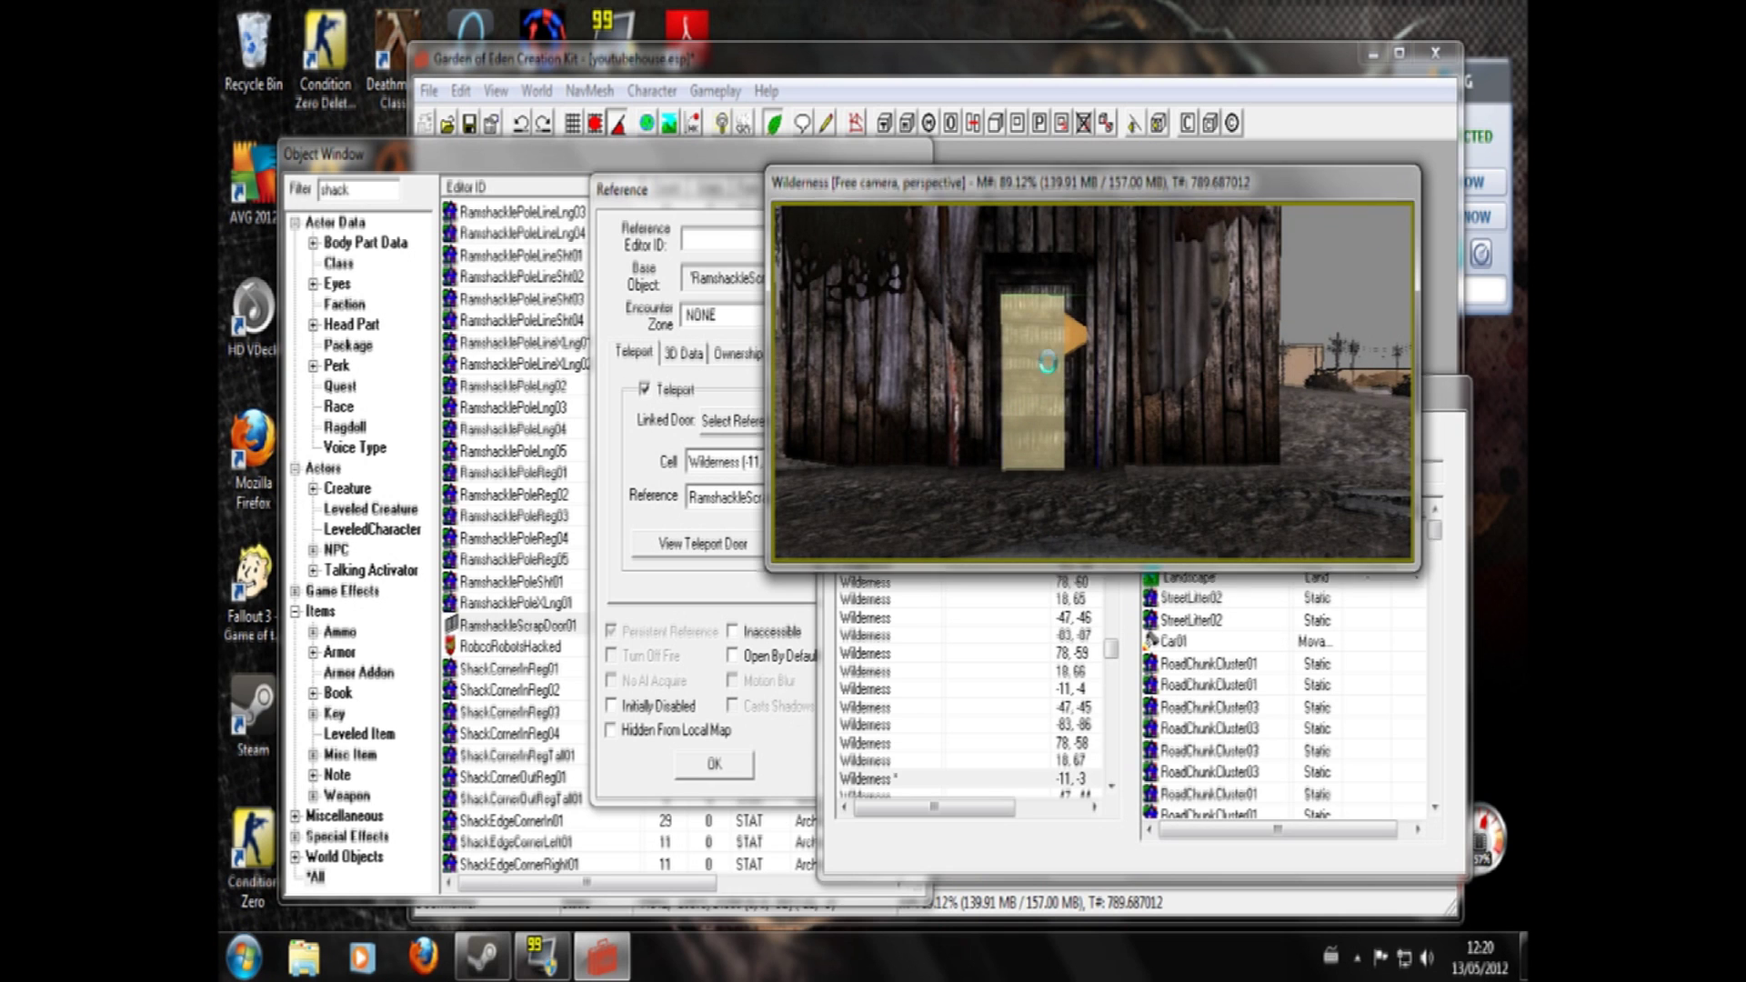
# - Check the teleport marker's door link without going to Youtubehouse, and inspect the WoodShack01 reference properties
pyautogui.doubleClick(1046, 362)
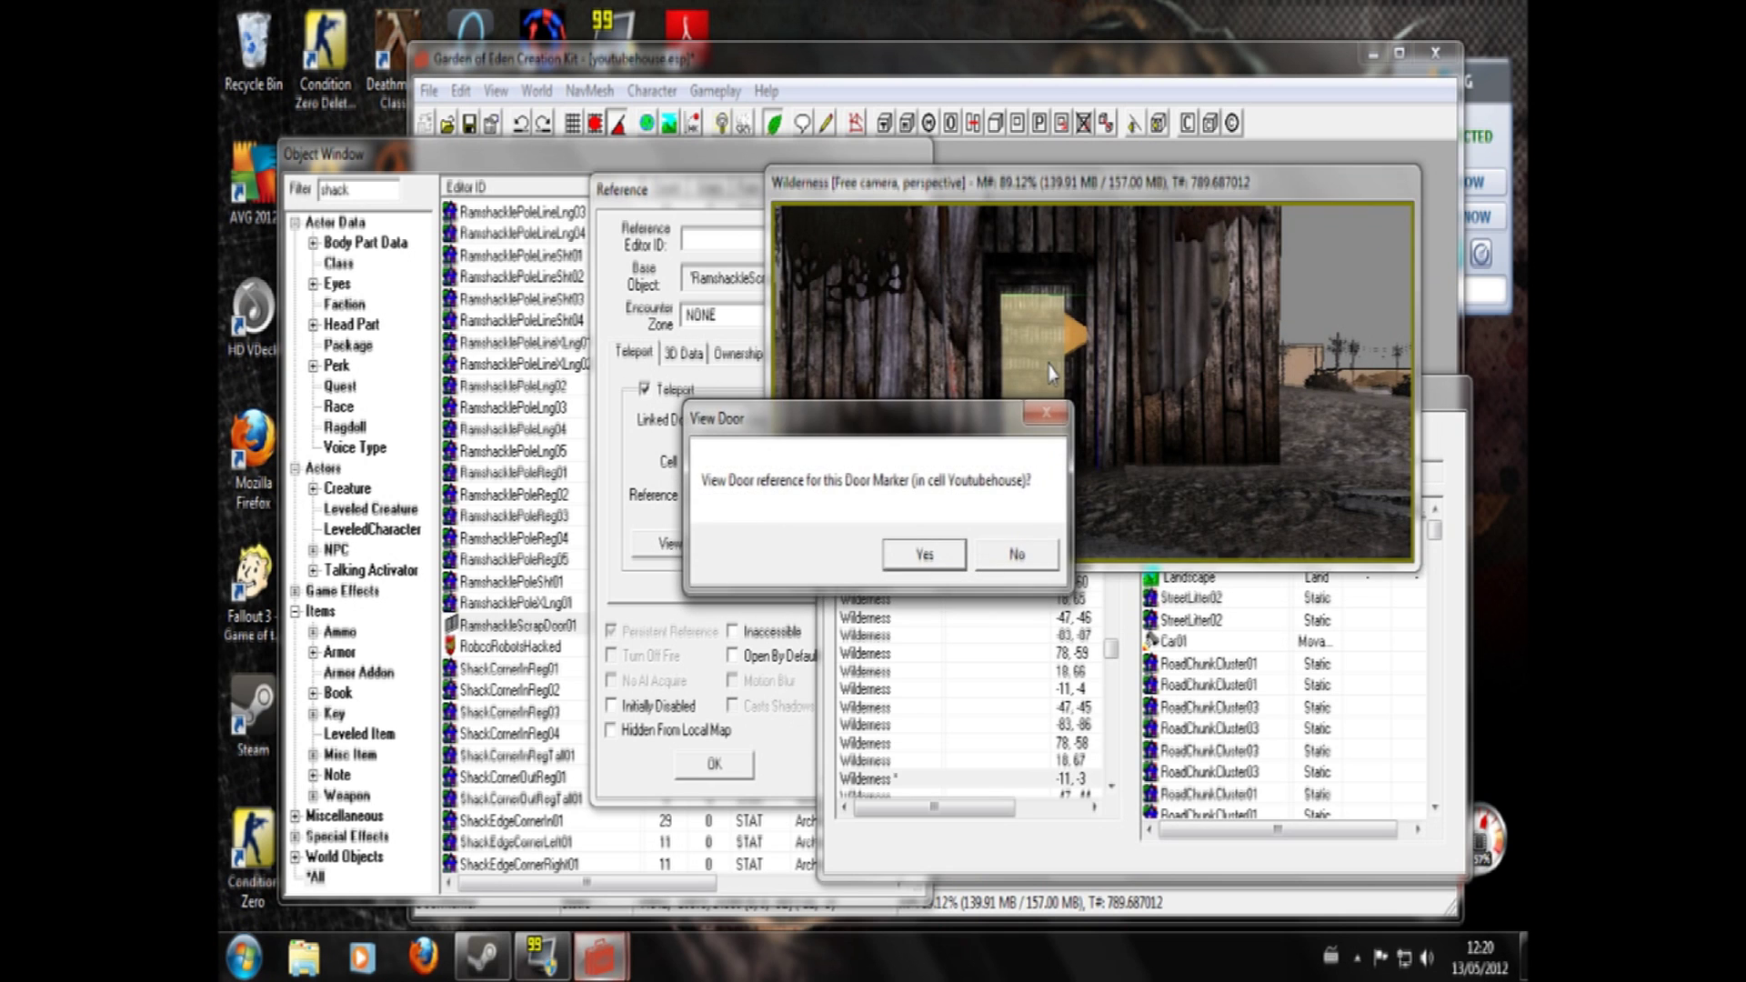
pyautogui.click(1014, 555)
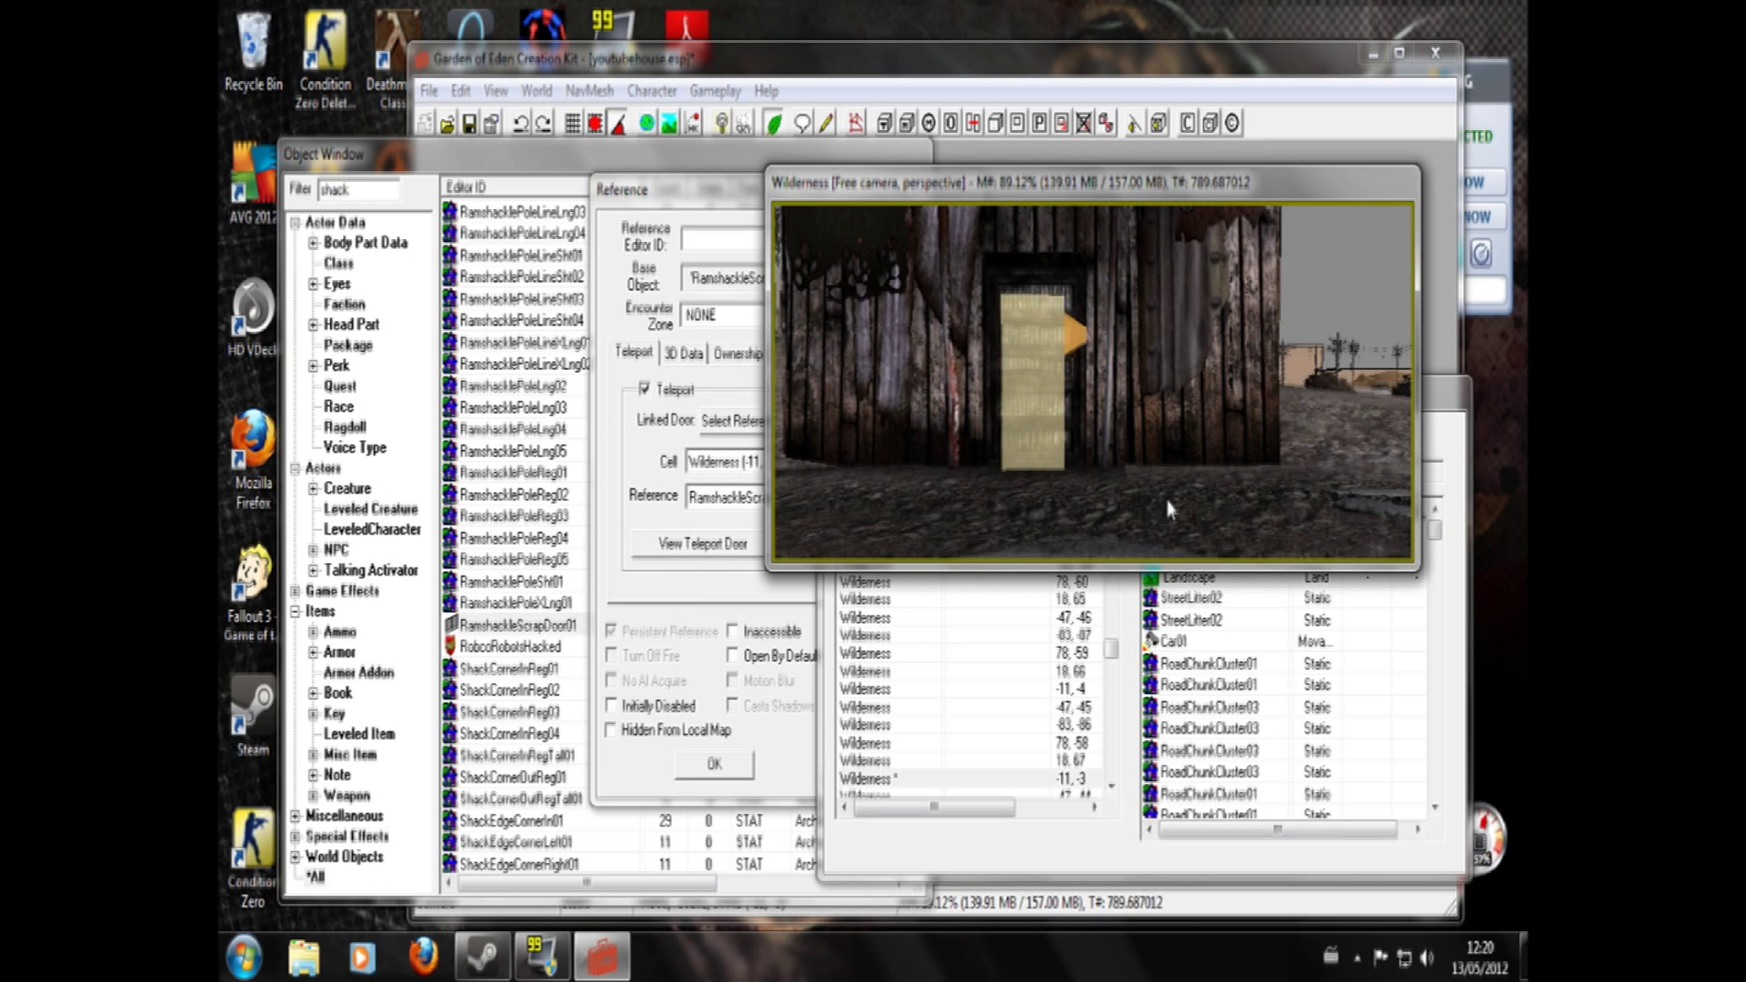
pyautogui.doubleClick(1185, 375)
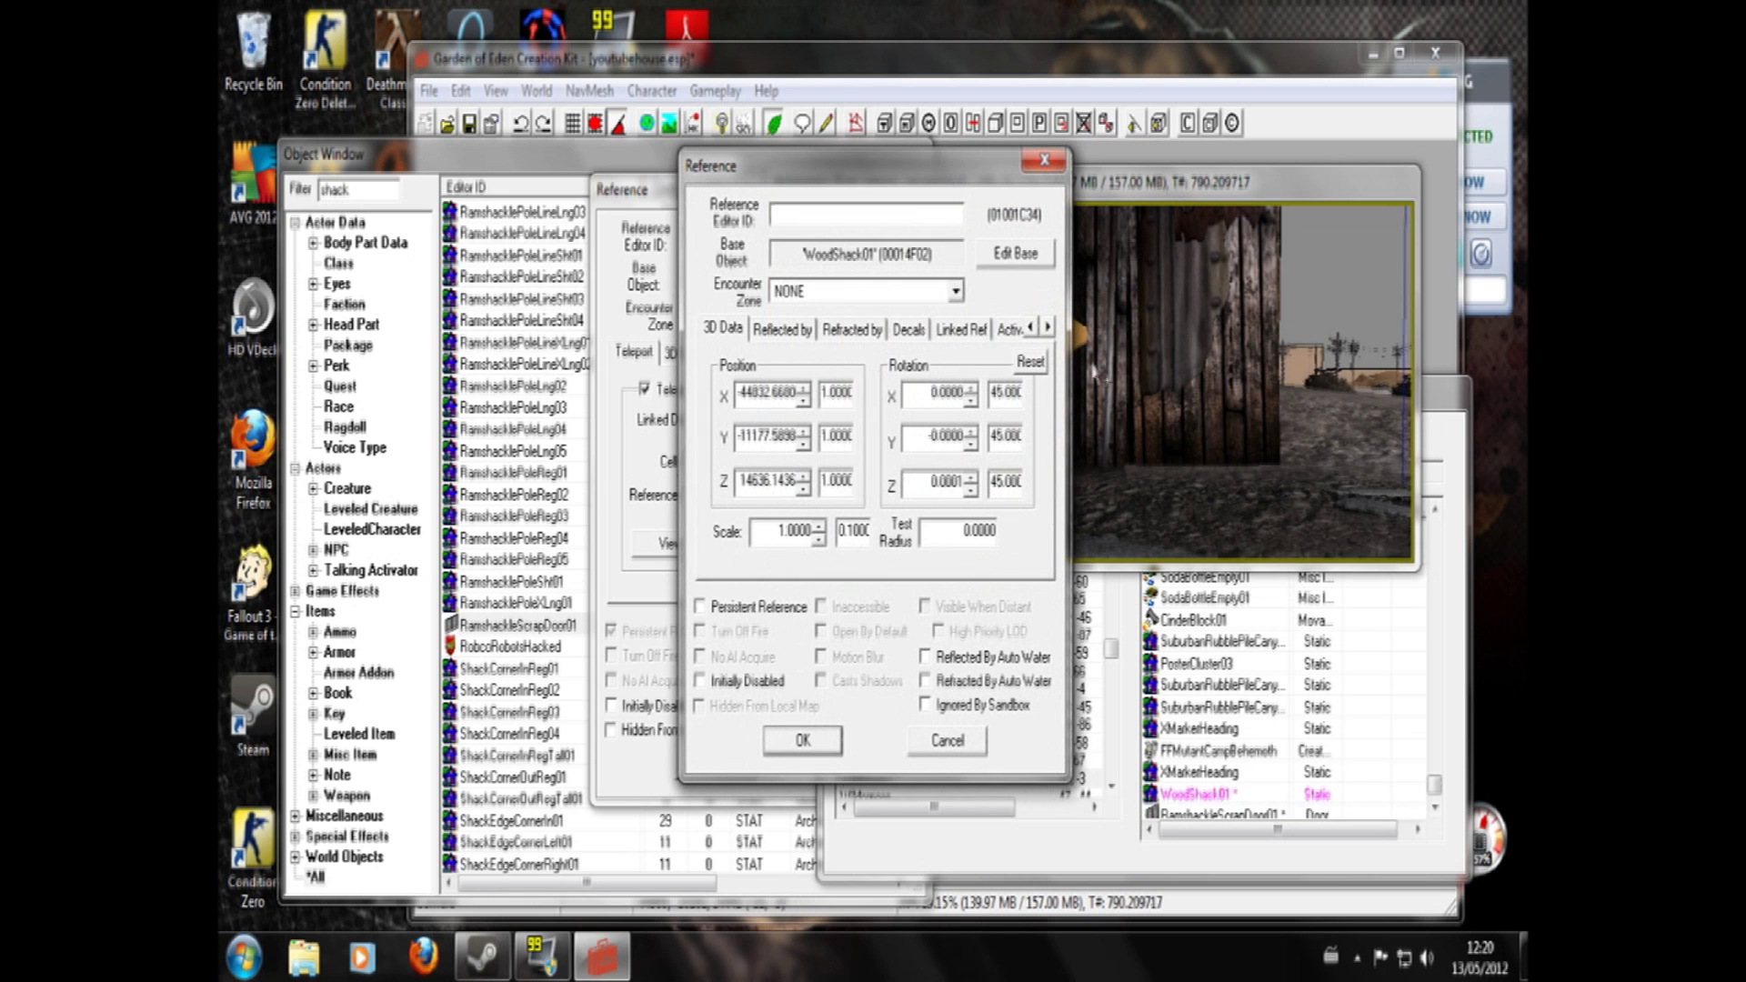
pyautogui.click(802, 741)
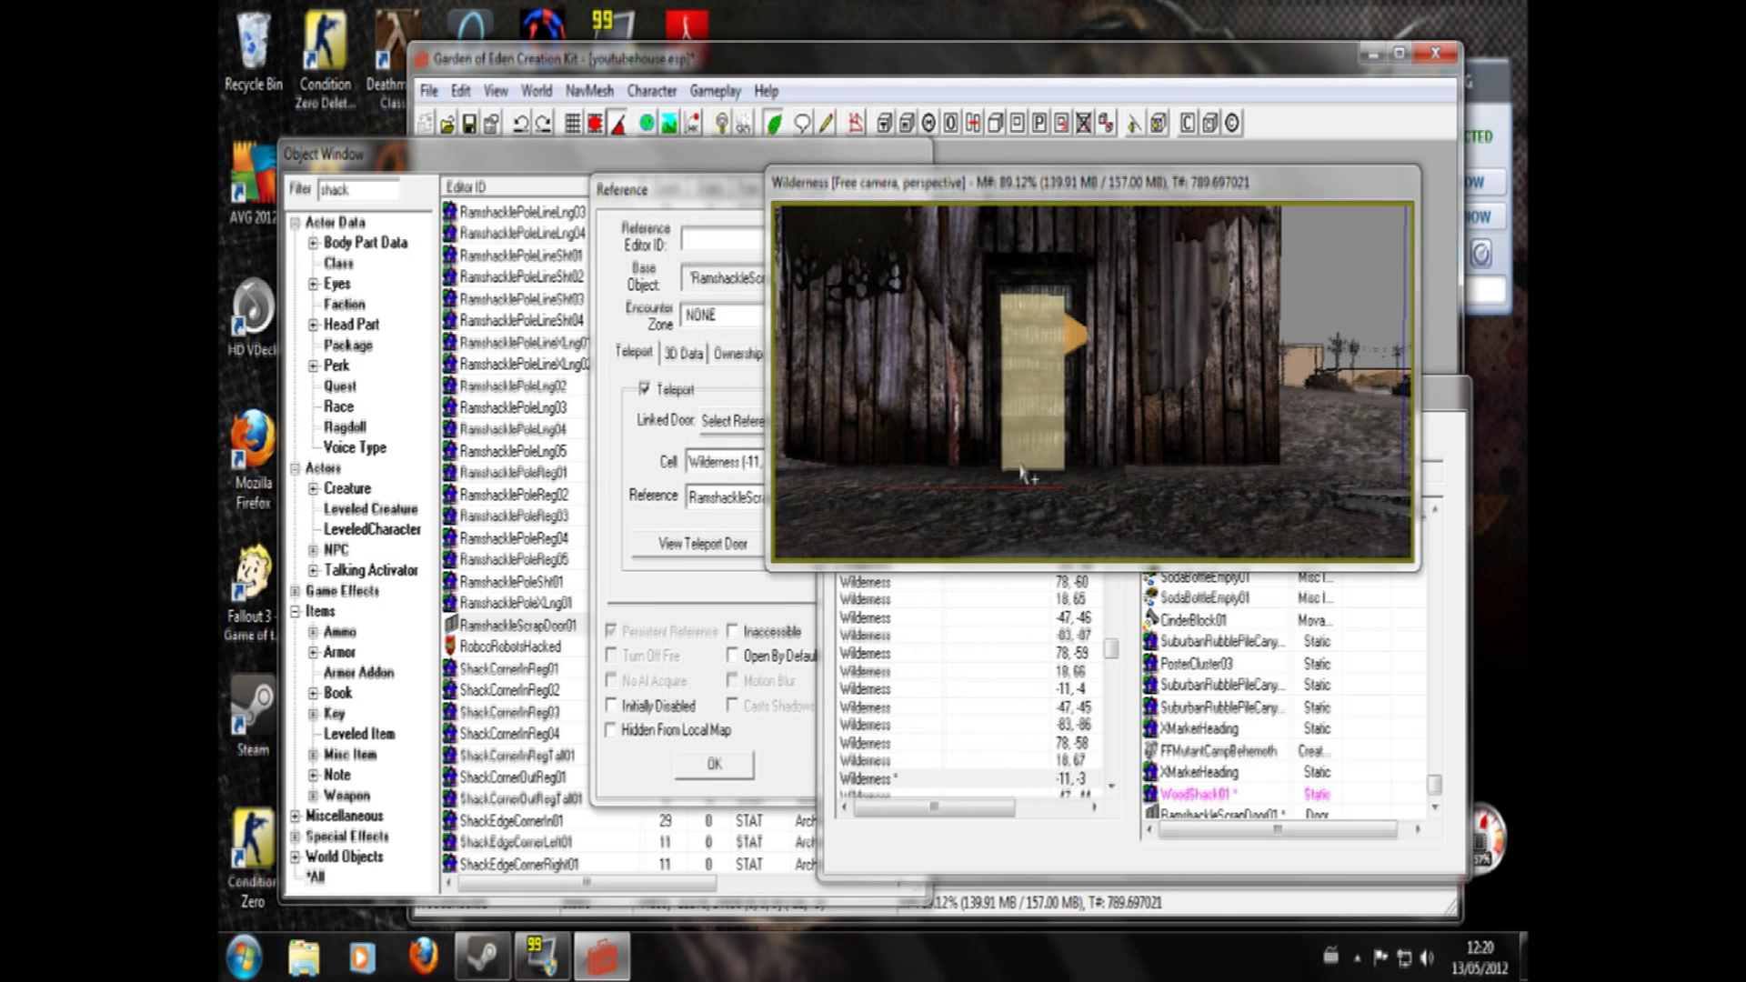
# - Examine the wood shack and the surrounding road and ground from the front and from above
pyautogui.click(1064, 455)
pyautogui.scroll(-5, 1064, 454)
pyautogui.scroll(3, 1064, 455)
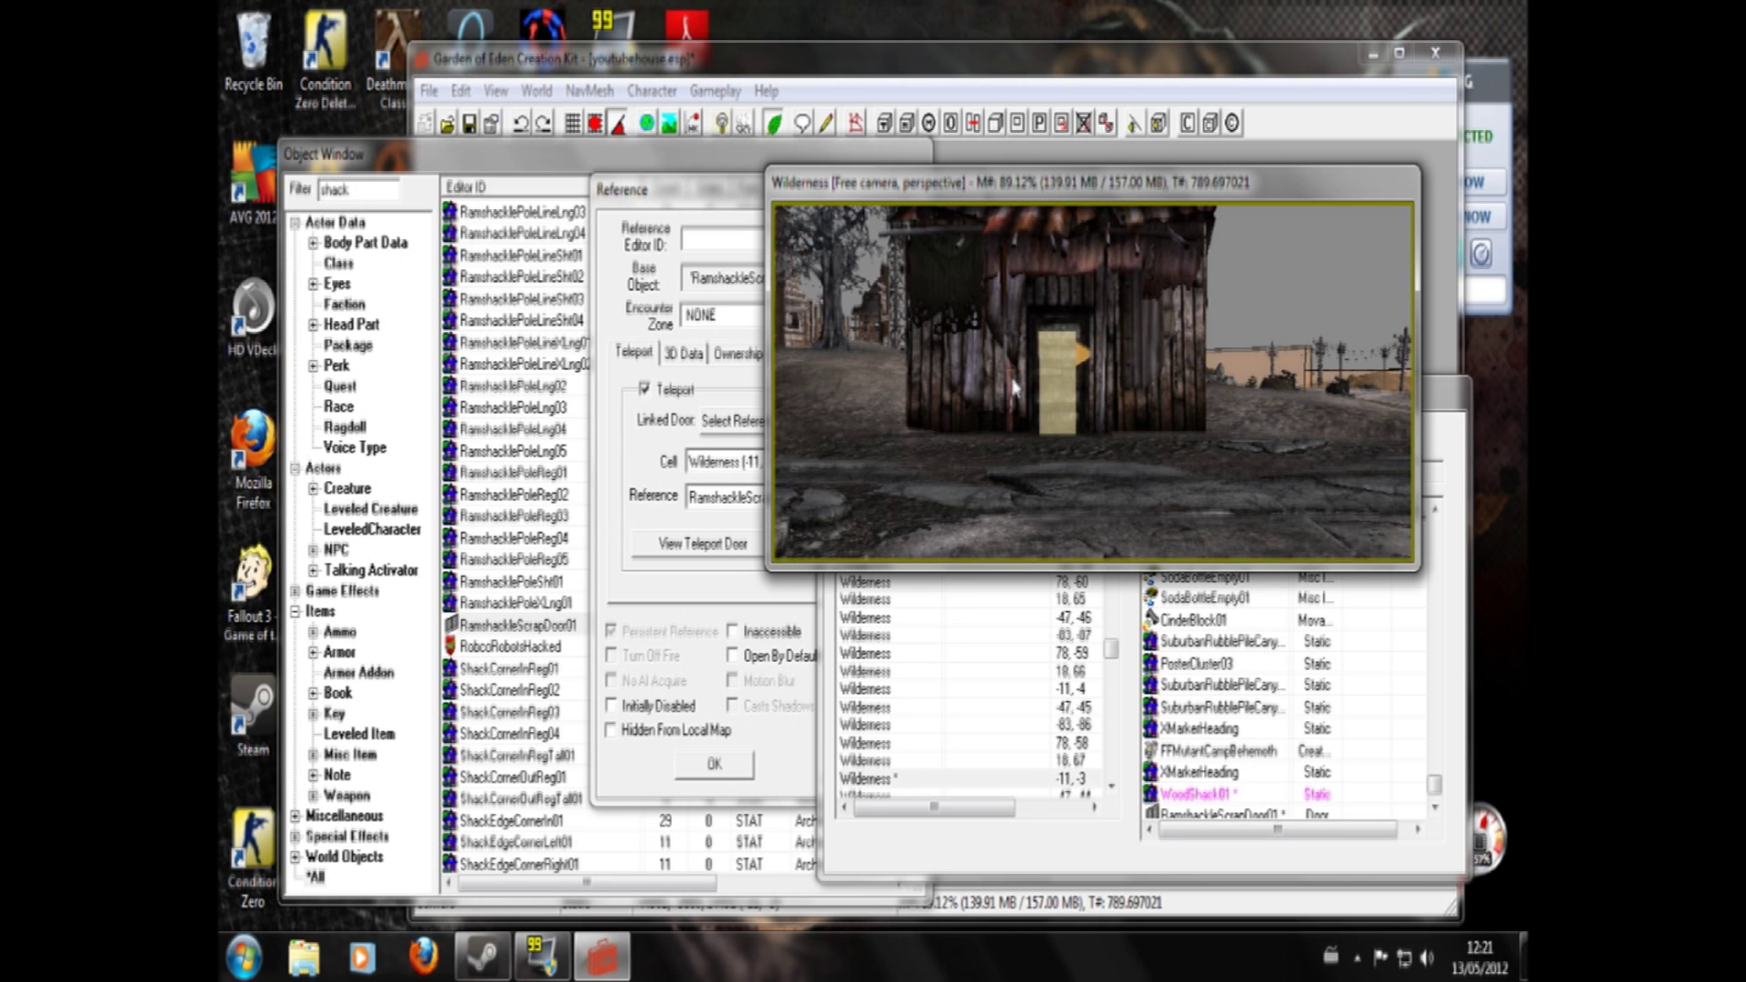
pyautogui.click(944, 478)
pyautogui.press('Delete')
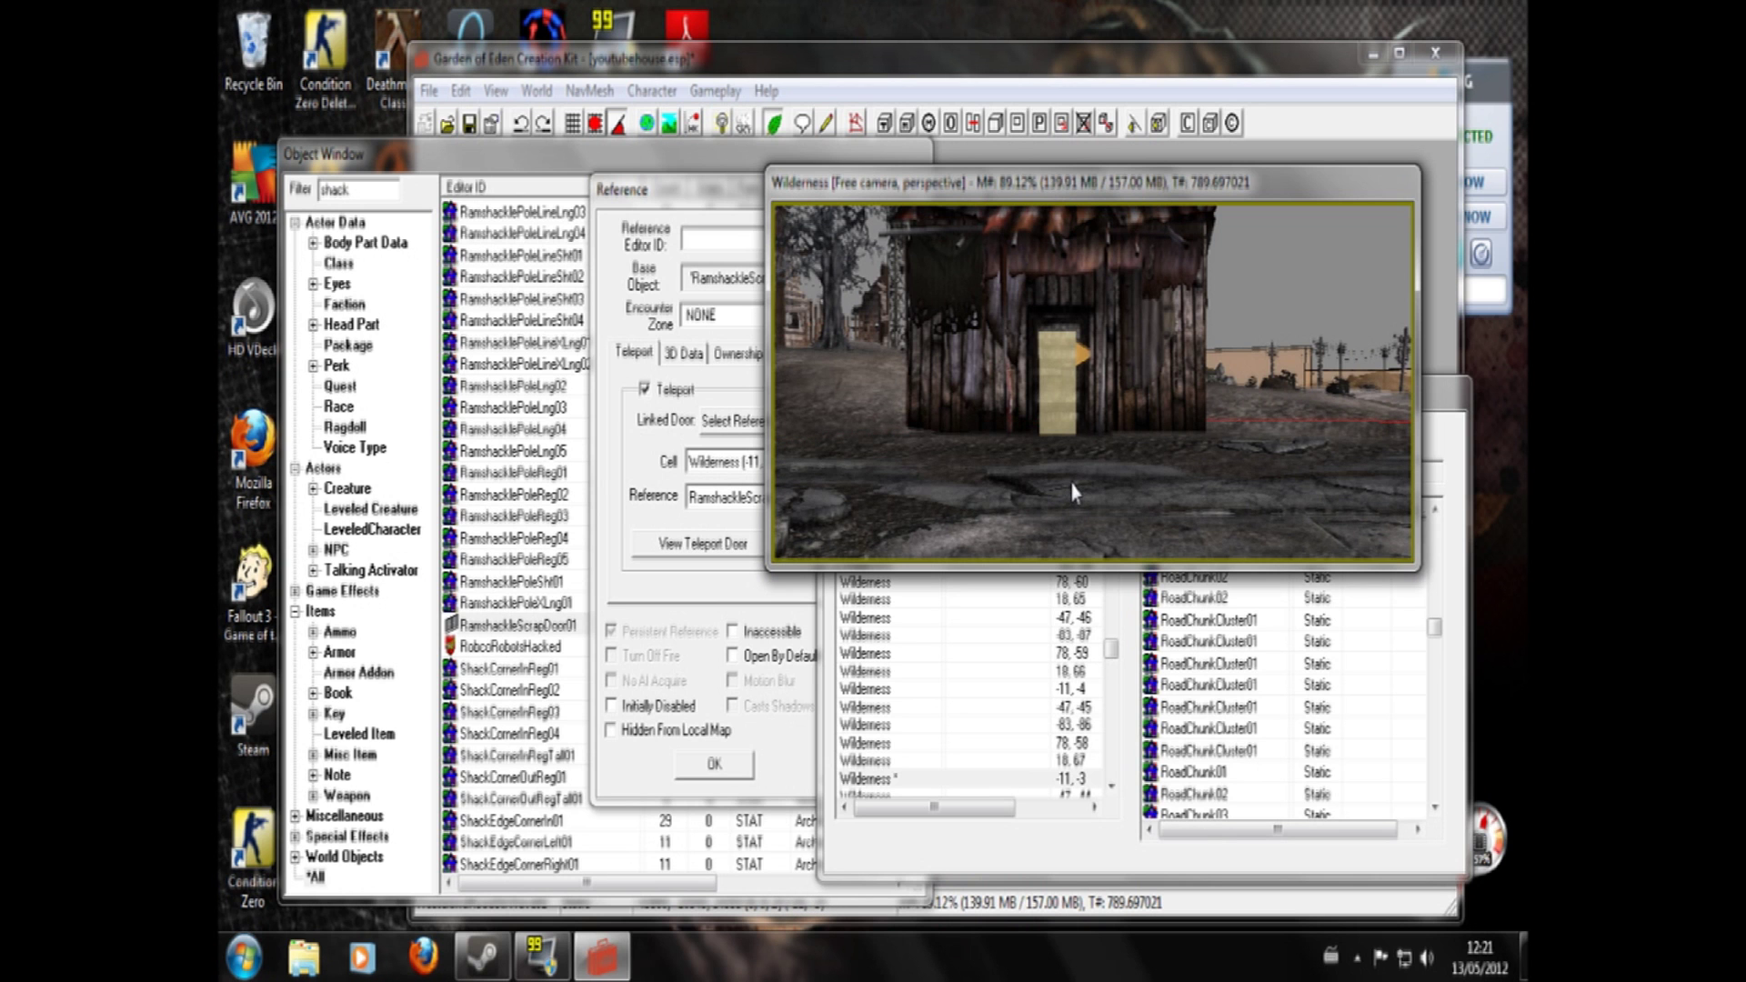
pyautogui.click(1088, 495)
pyautogui.moveTo(1060, 506)
pyautogui.keyDown('shift'); pyautogui.mouseDown(button='middle')
pyautogui.moveTo(1013, 491)
pyautogui.moveTo(946, 557)
pyautogui.moveTo(1072, 515)
pyautogui.moveTo(1083, 464)
pyautogui.moveTo(1092, 496)
pyautogui.mouseUp(button='middle'); pyautogui.keyUp('shift')
pyautogui.scroll(-2, 1144, 412)
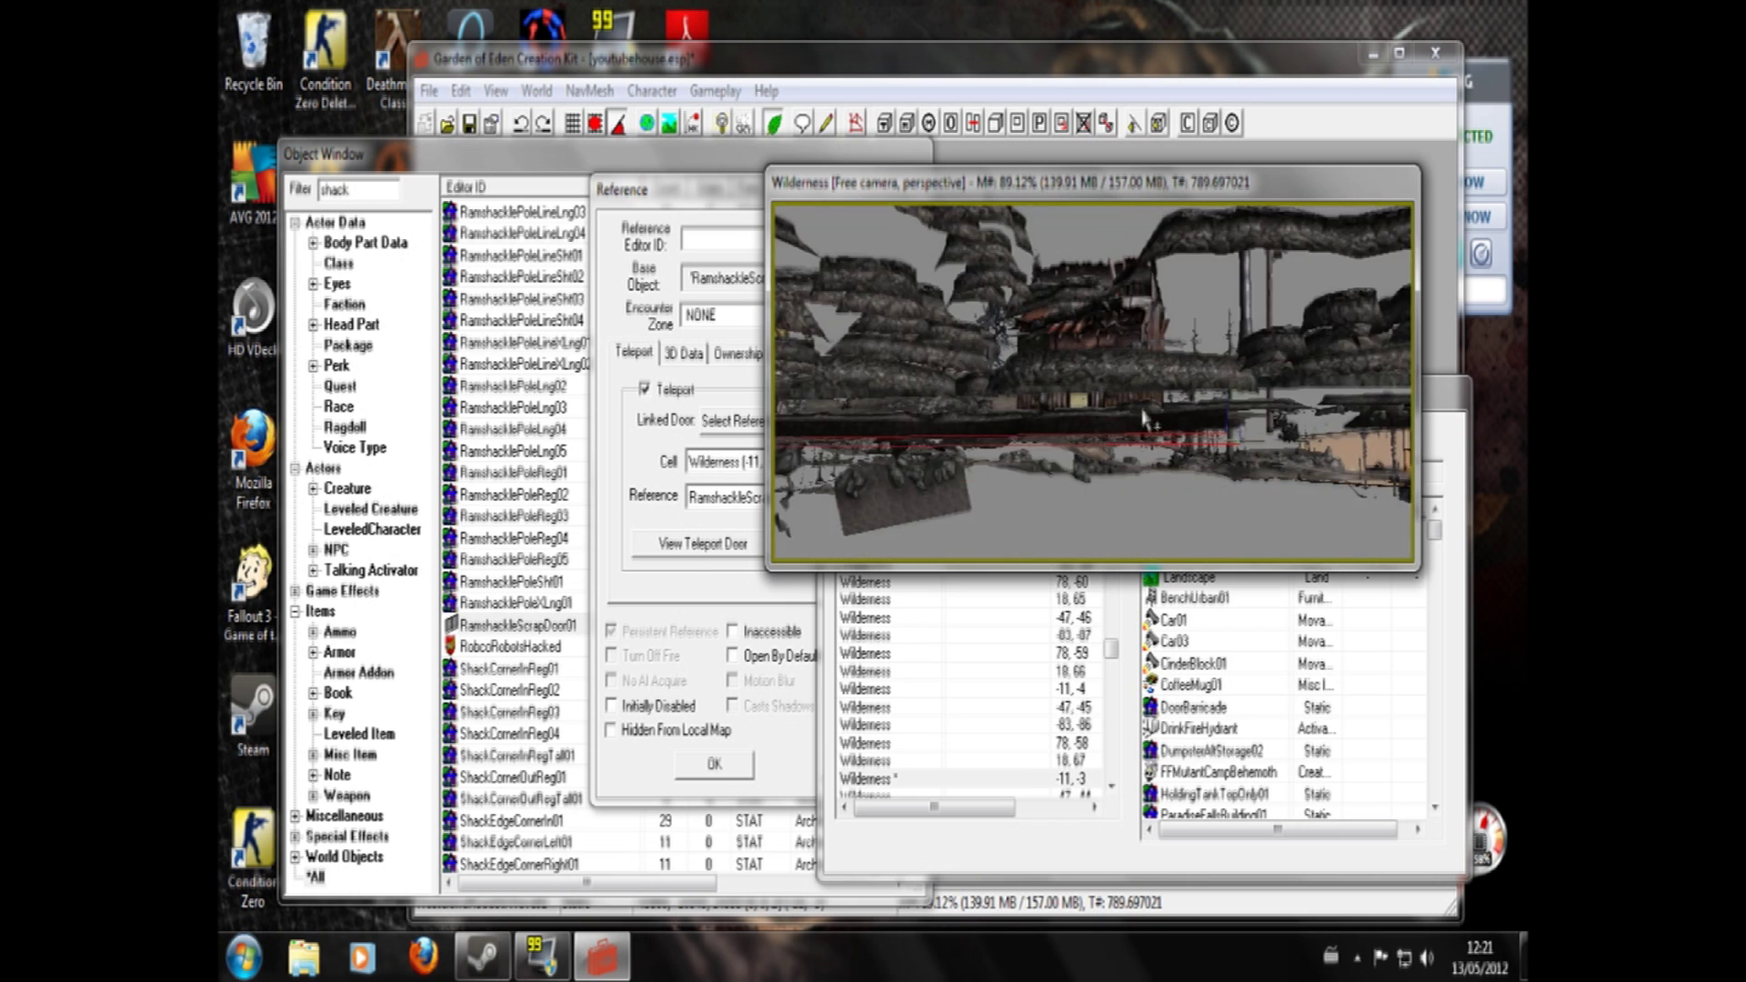
pyautogui.moveTo(1144, 420)
pyautogui.mouseDown(button='middle')
pyautogui.moveTo(1170, 546)
pyautogui.moveTo(919, 546)
pyautogui.moveTo(1095, 519)
pyautogui.moveTo(1158, 476)
pyautogui.moveTo(1127, 446)
pyautogui.mouseUp(button='middle')
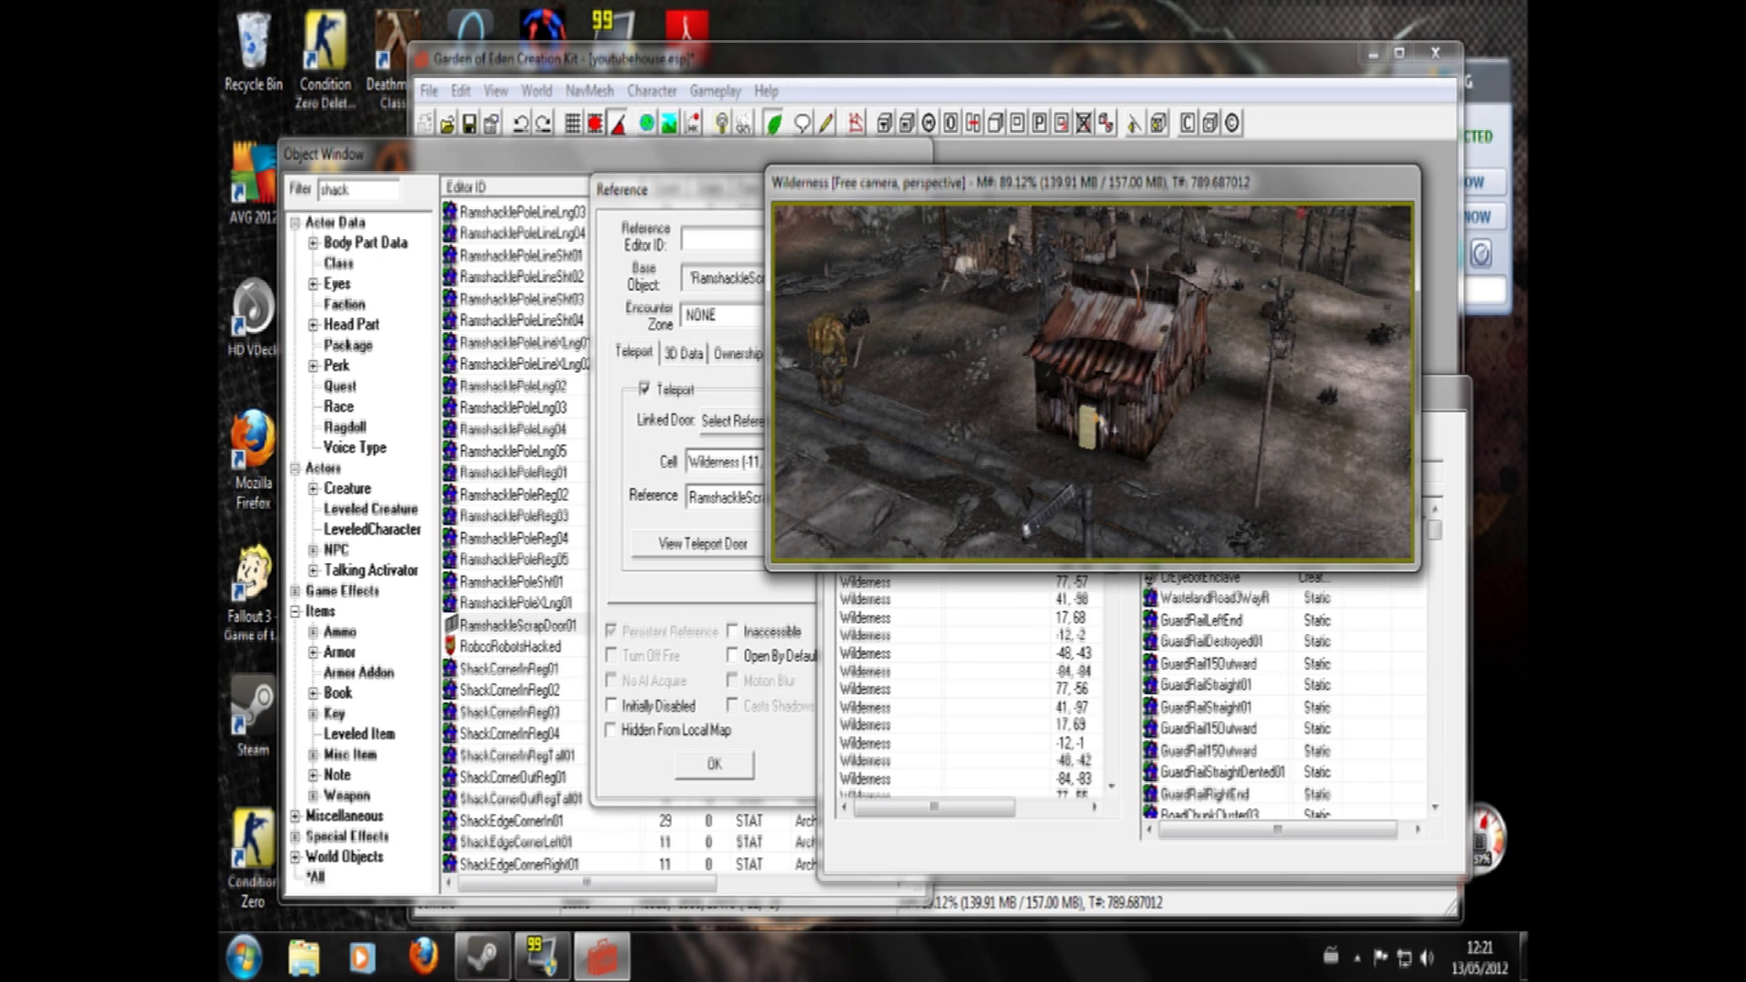
pyautogui.rightClick(1051, 426)
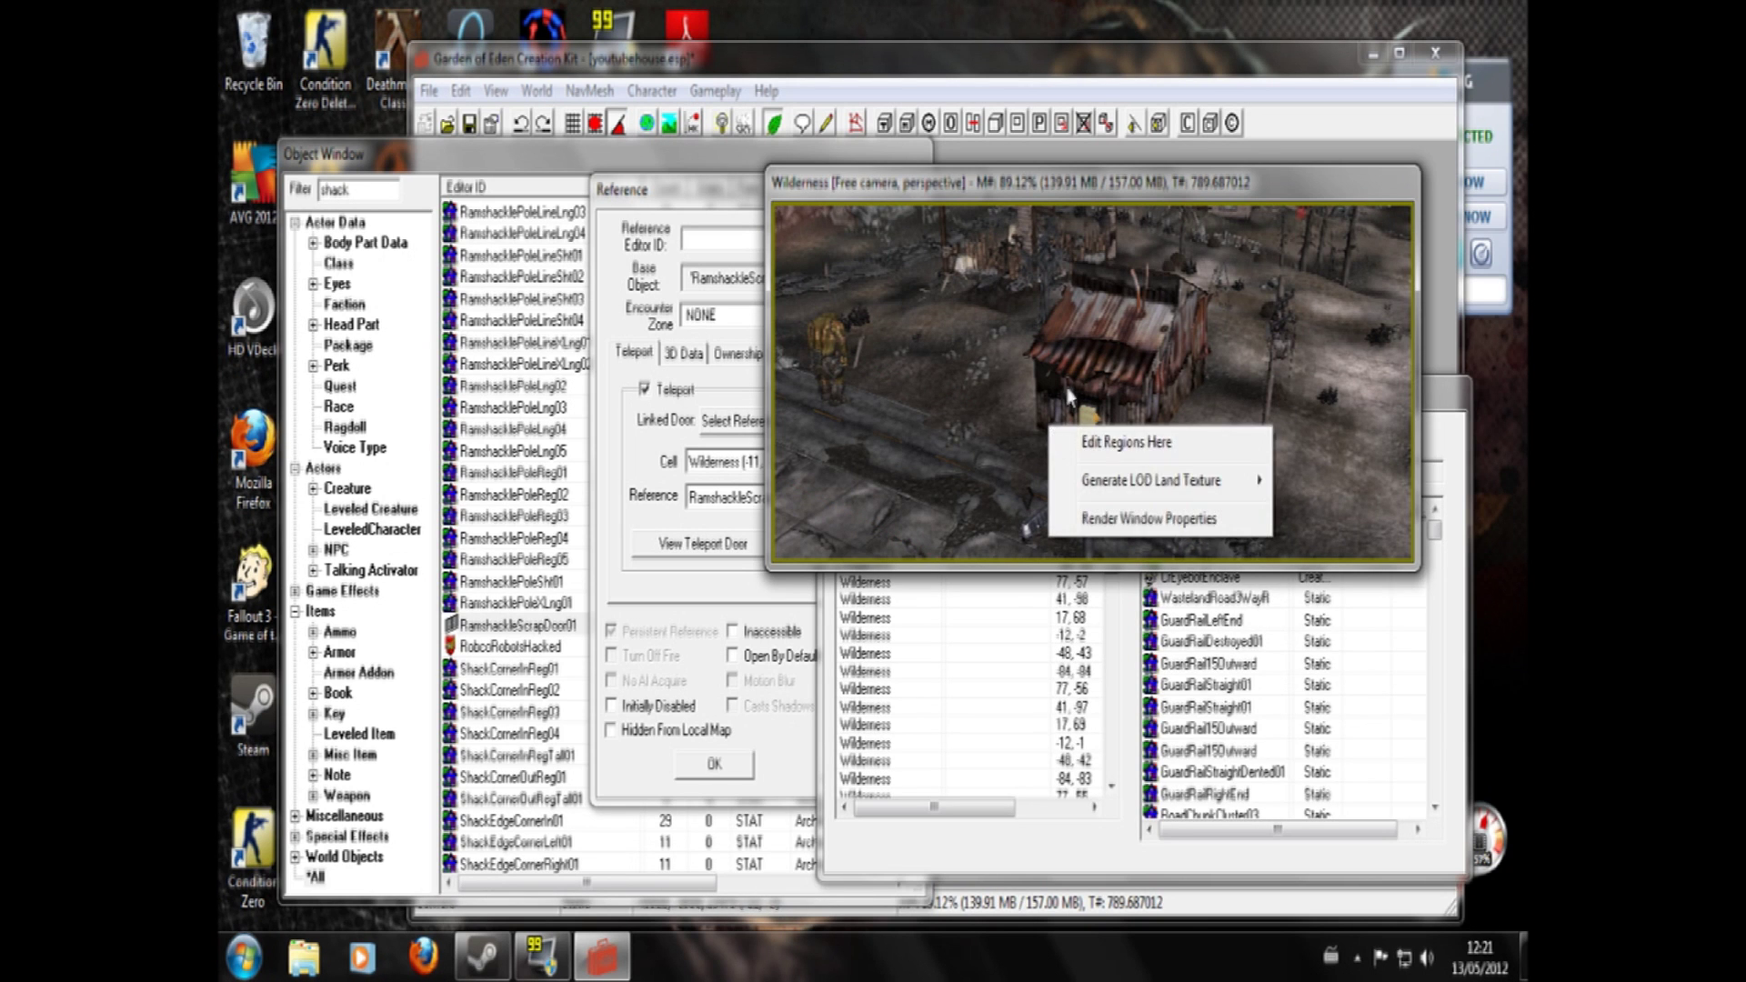
pyautogui.click(1069, 391)
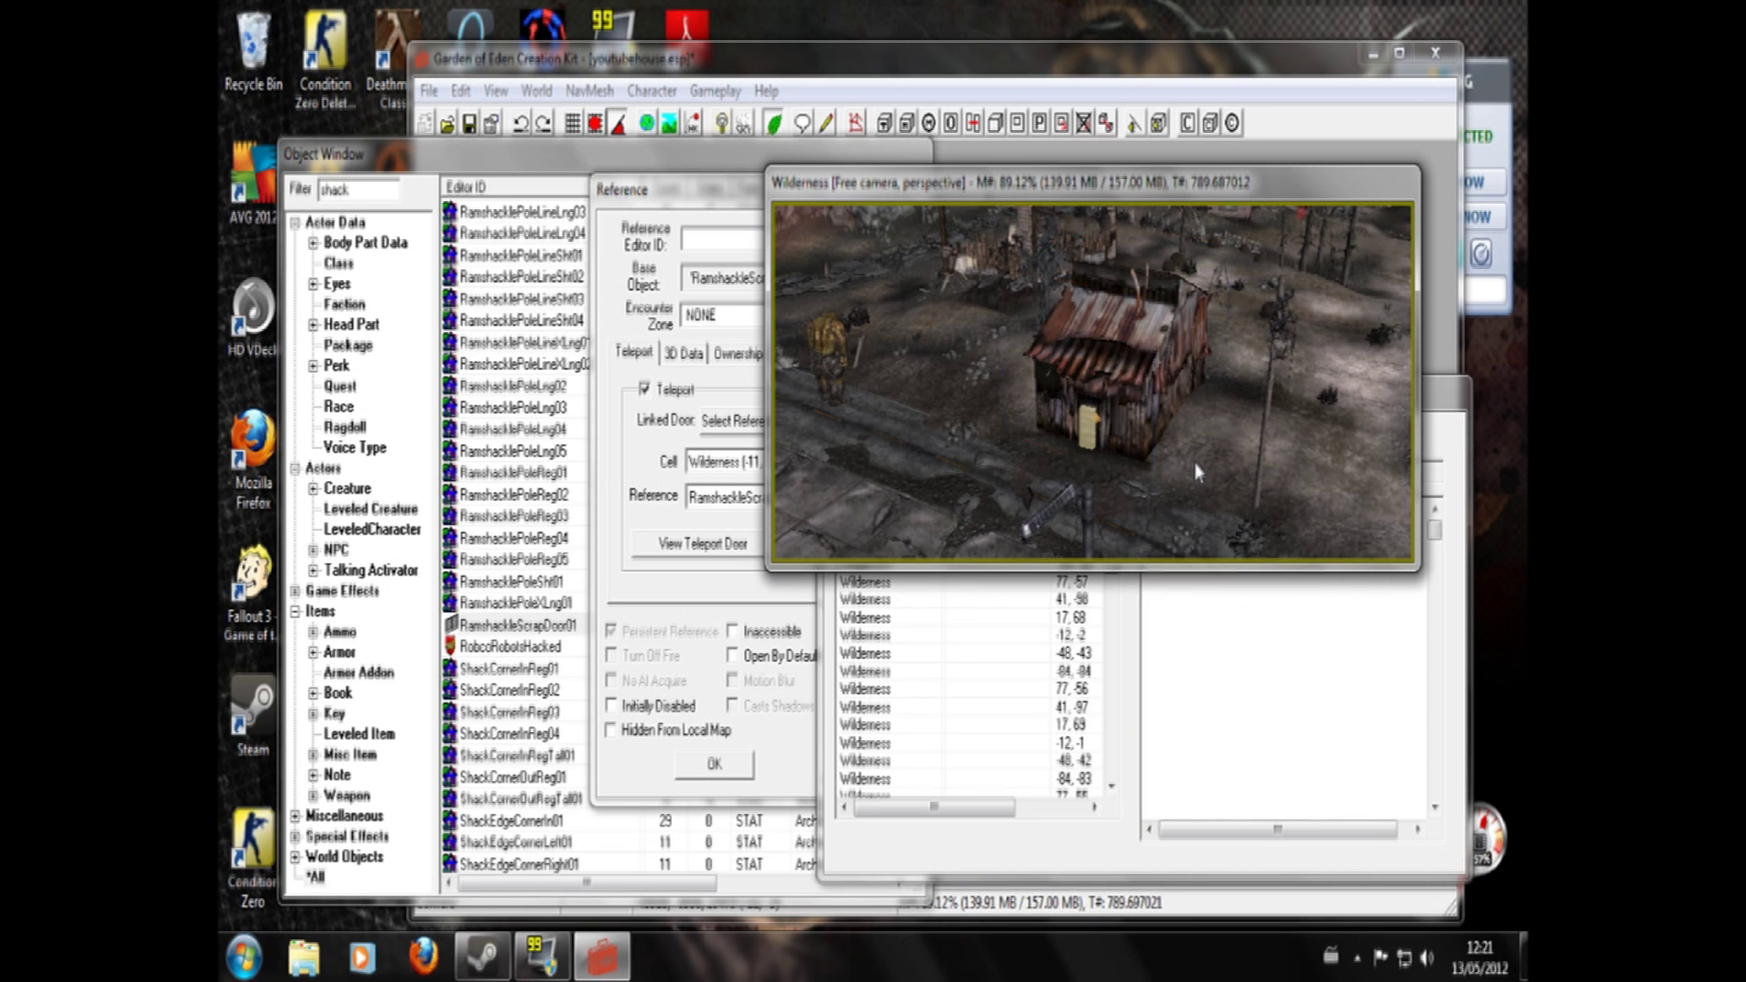
# - Accept the interior RamshackleScrapDoor01 reference with its teleport linked to Wilderness (-11, -3)
pyautogui.click(470, 124)
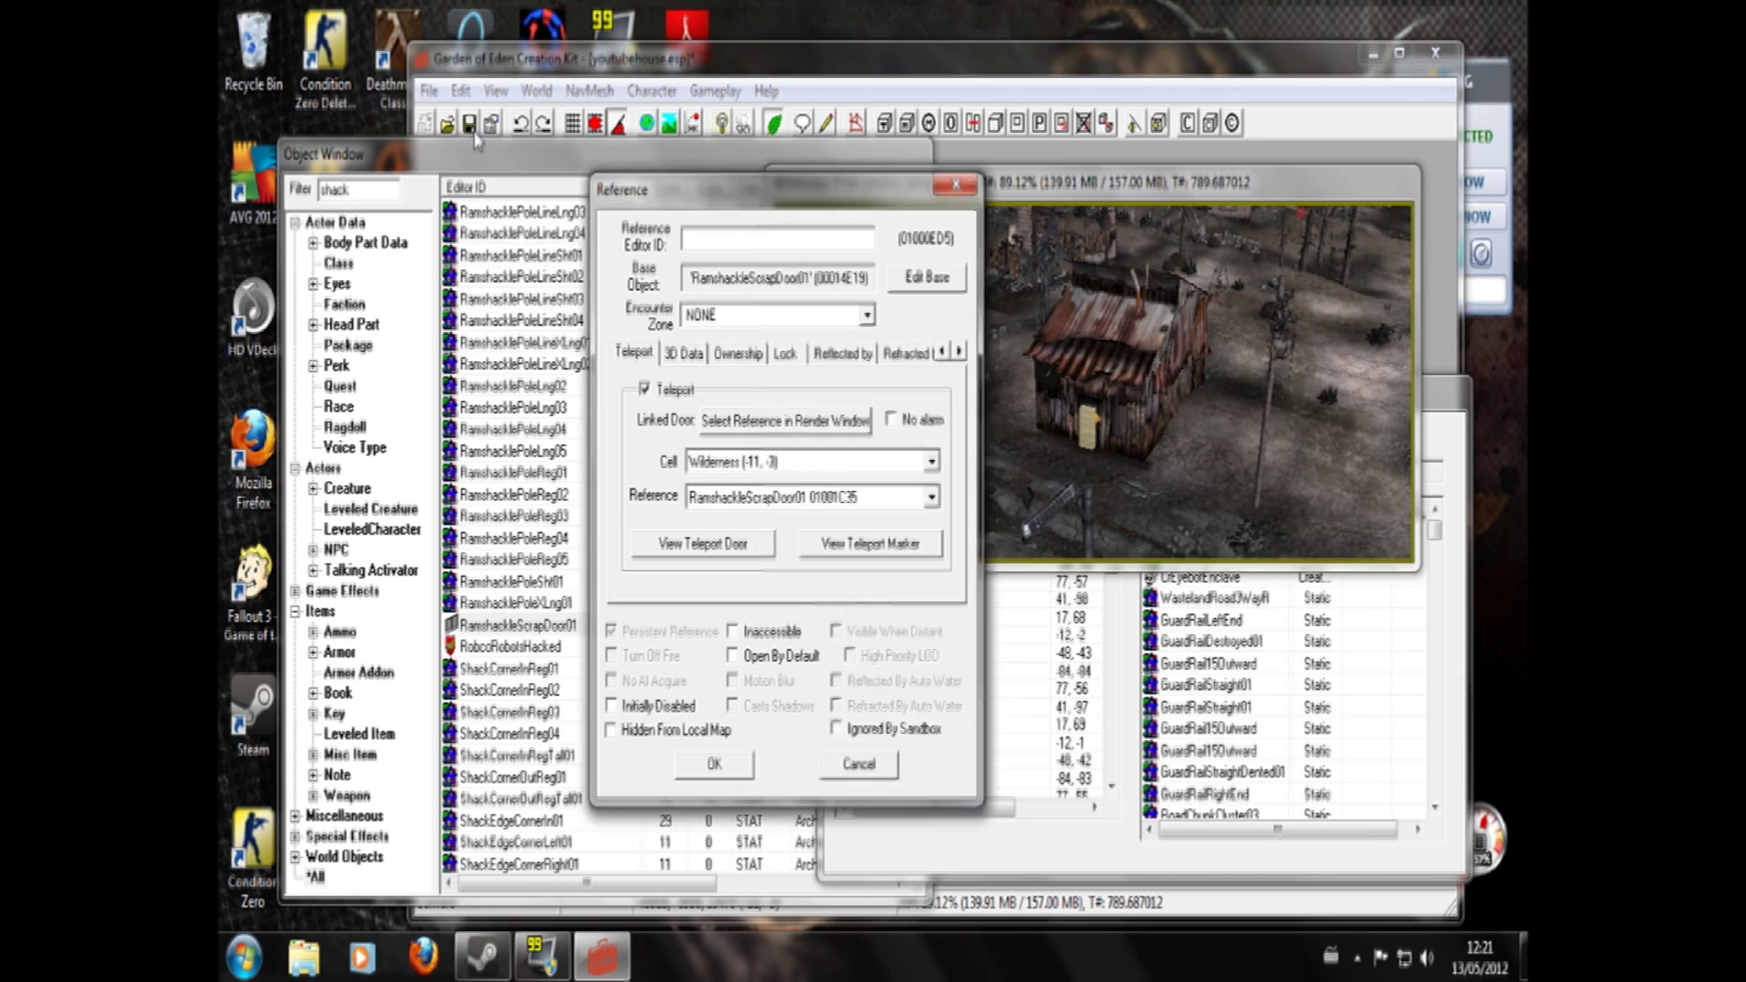
pyautogui.click(1008, 565)
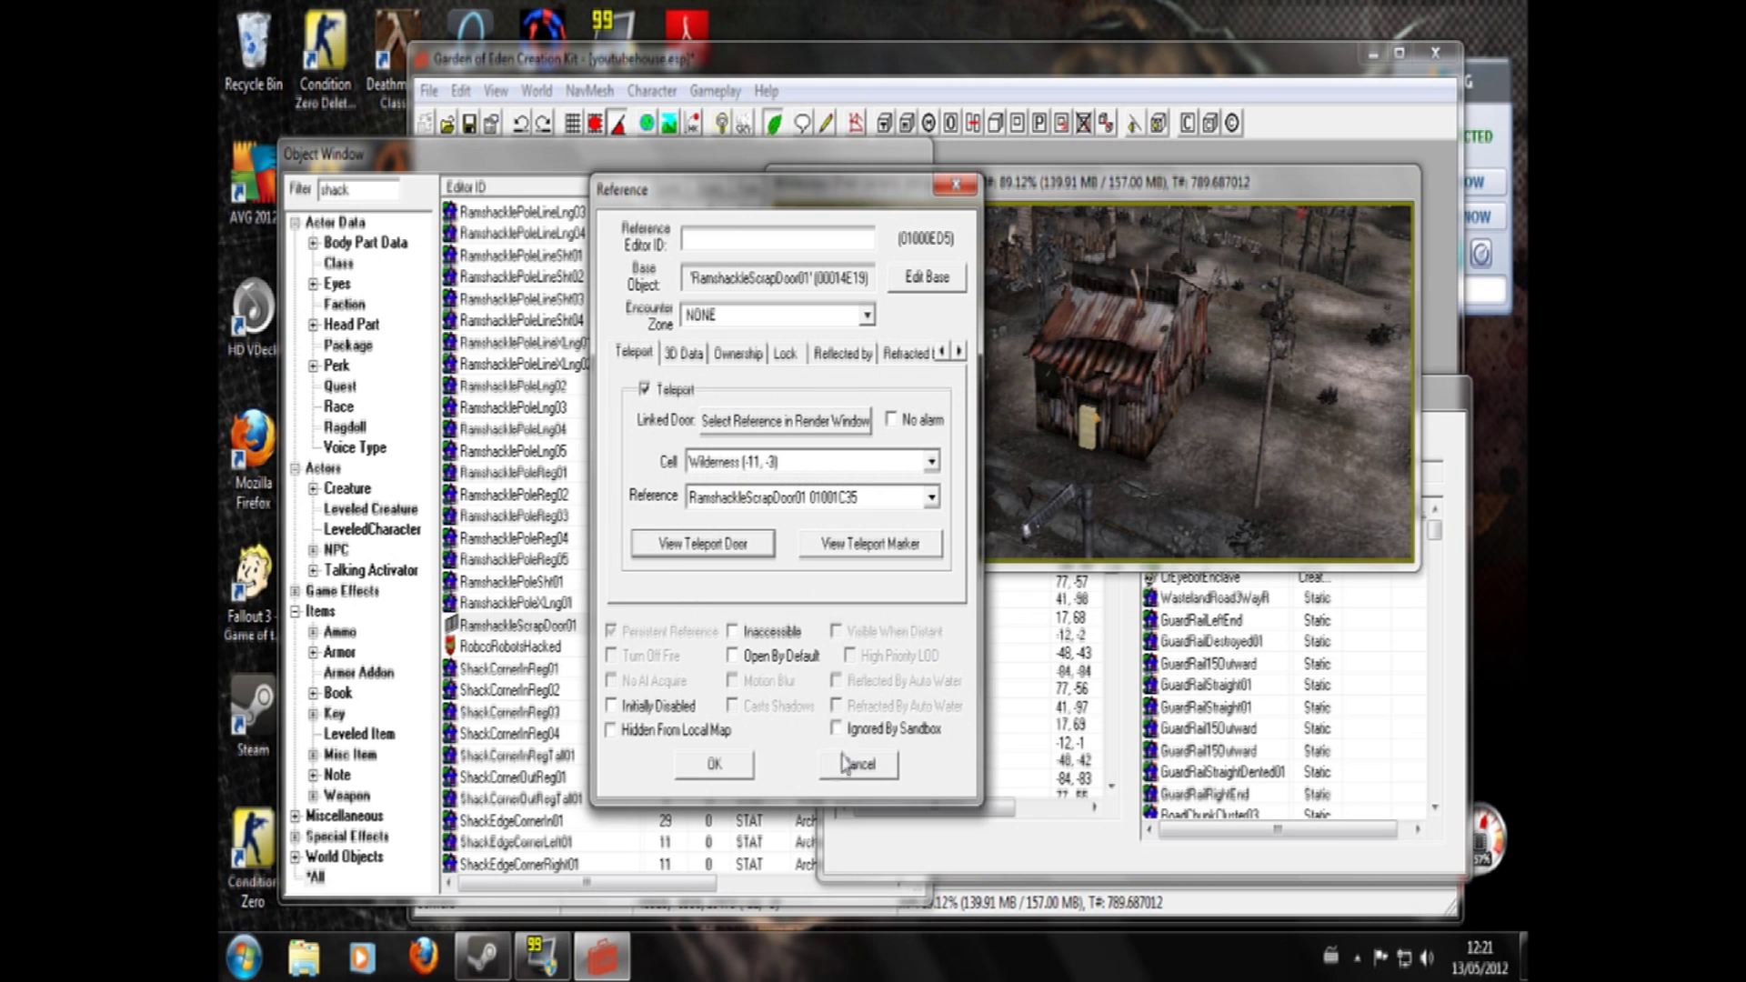
pyautogui.click(714, 764)
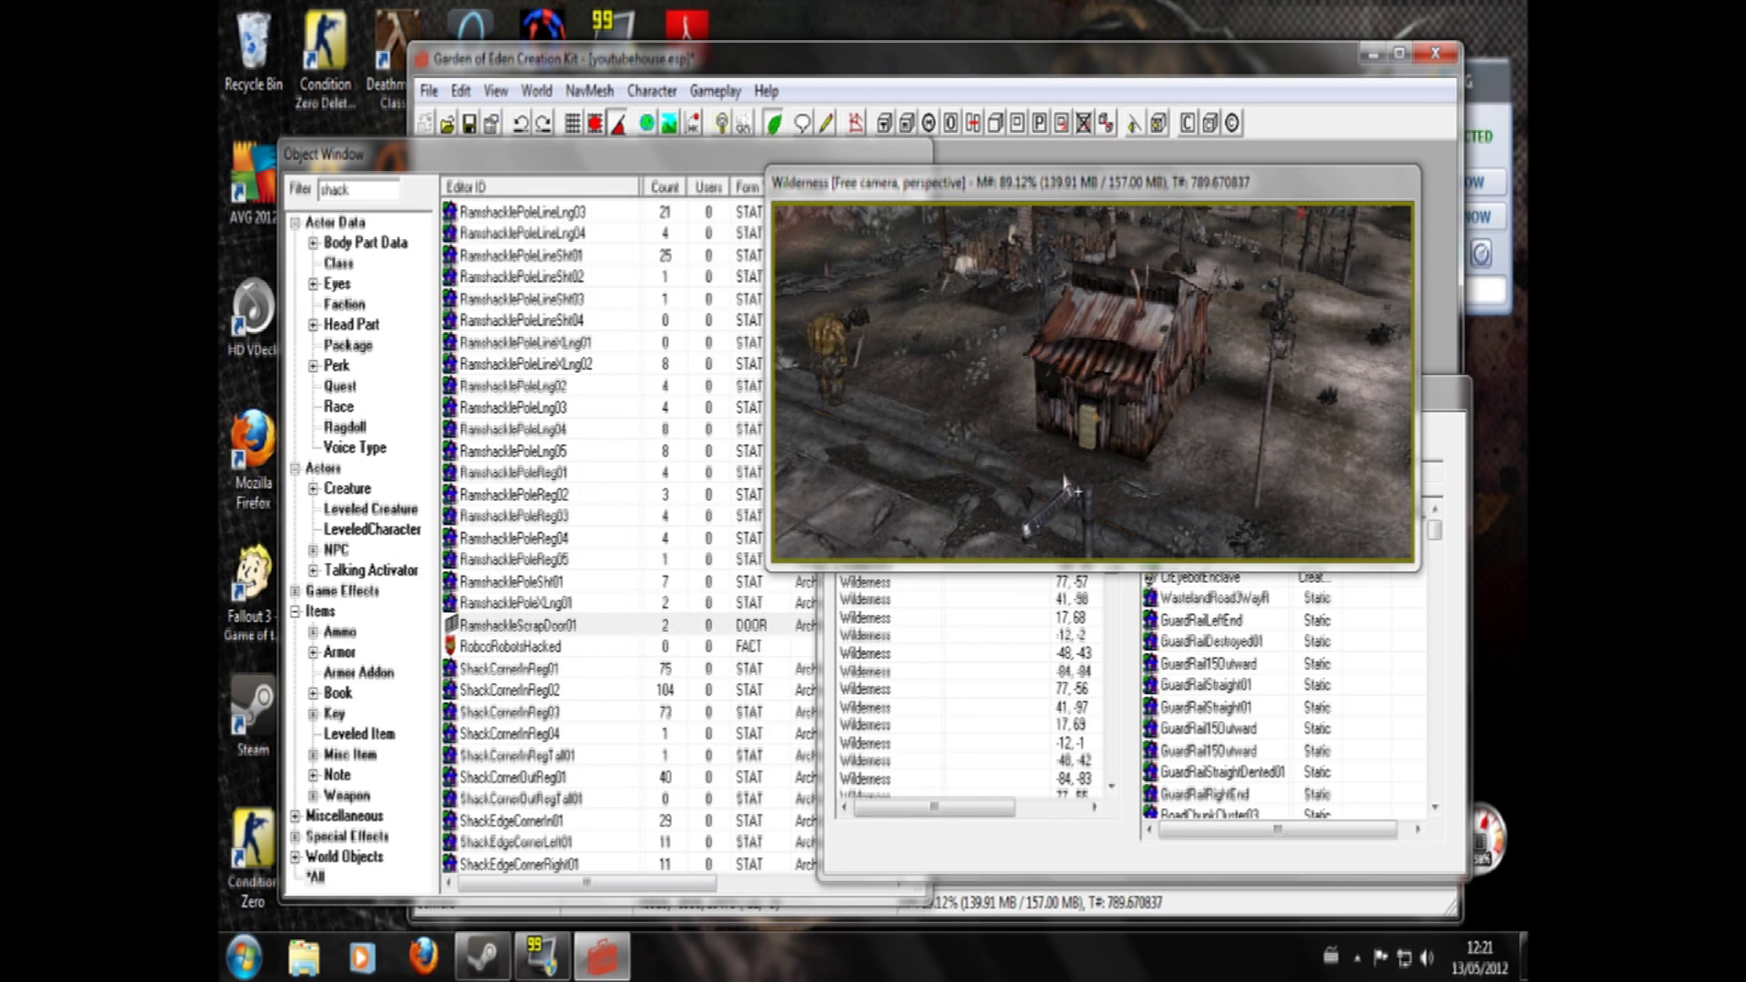
# - Reposition the teleport marker in front of the wood shack's door
pyautogui.click(1088, 438)
pyautogui.scroll(4, 1088, 437)
pyautogui.moveTo(1079, 503)
pyautogui.mouseDown()
pyautogui.moveTo(1046, 571)
pyautogui.moveTo(1058, 503)
pyautogui.mouseUp()
pyautogui.keyDown('shift'); pyautogui.moveTo(1208, 467); pyautogui.dragTo(1192, 435, button='middle'); pyautogui.keyUp('shift')
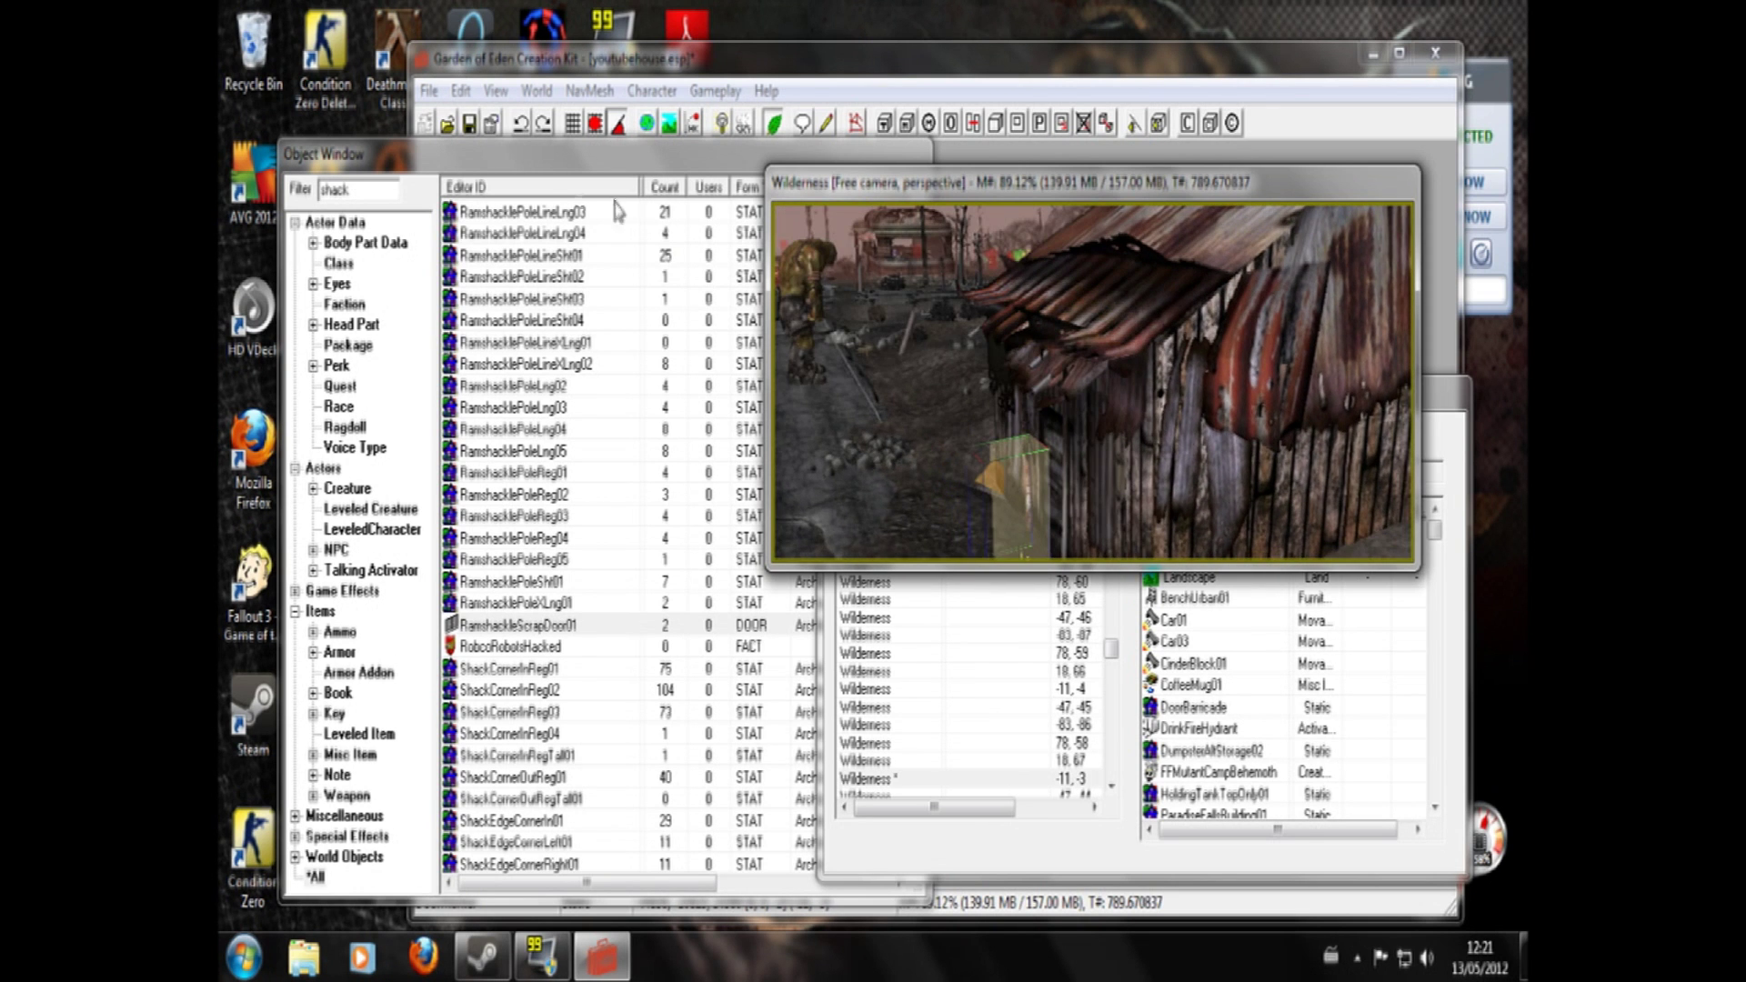
# - Save youtubehouse.esp and close the Garden of Eden Creation Kit, ending the program without waiting for it to respond
pyautogui.click(474, 123)
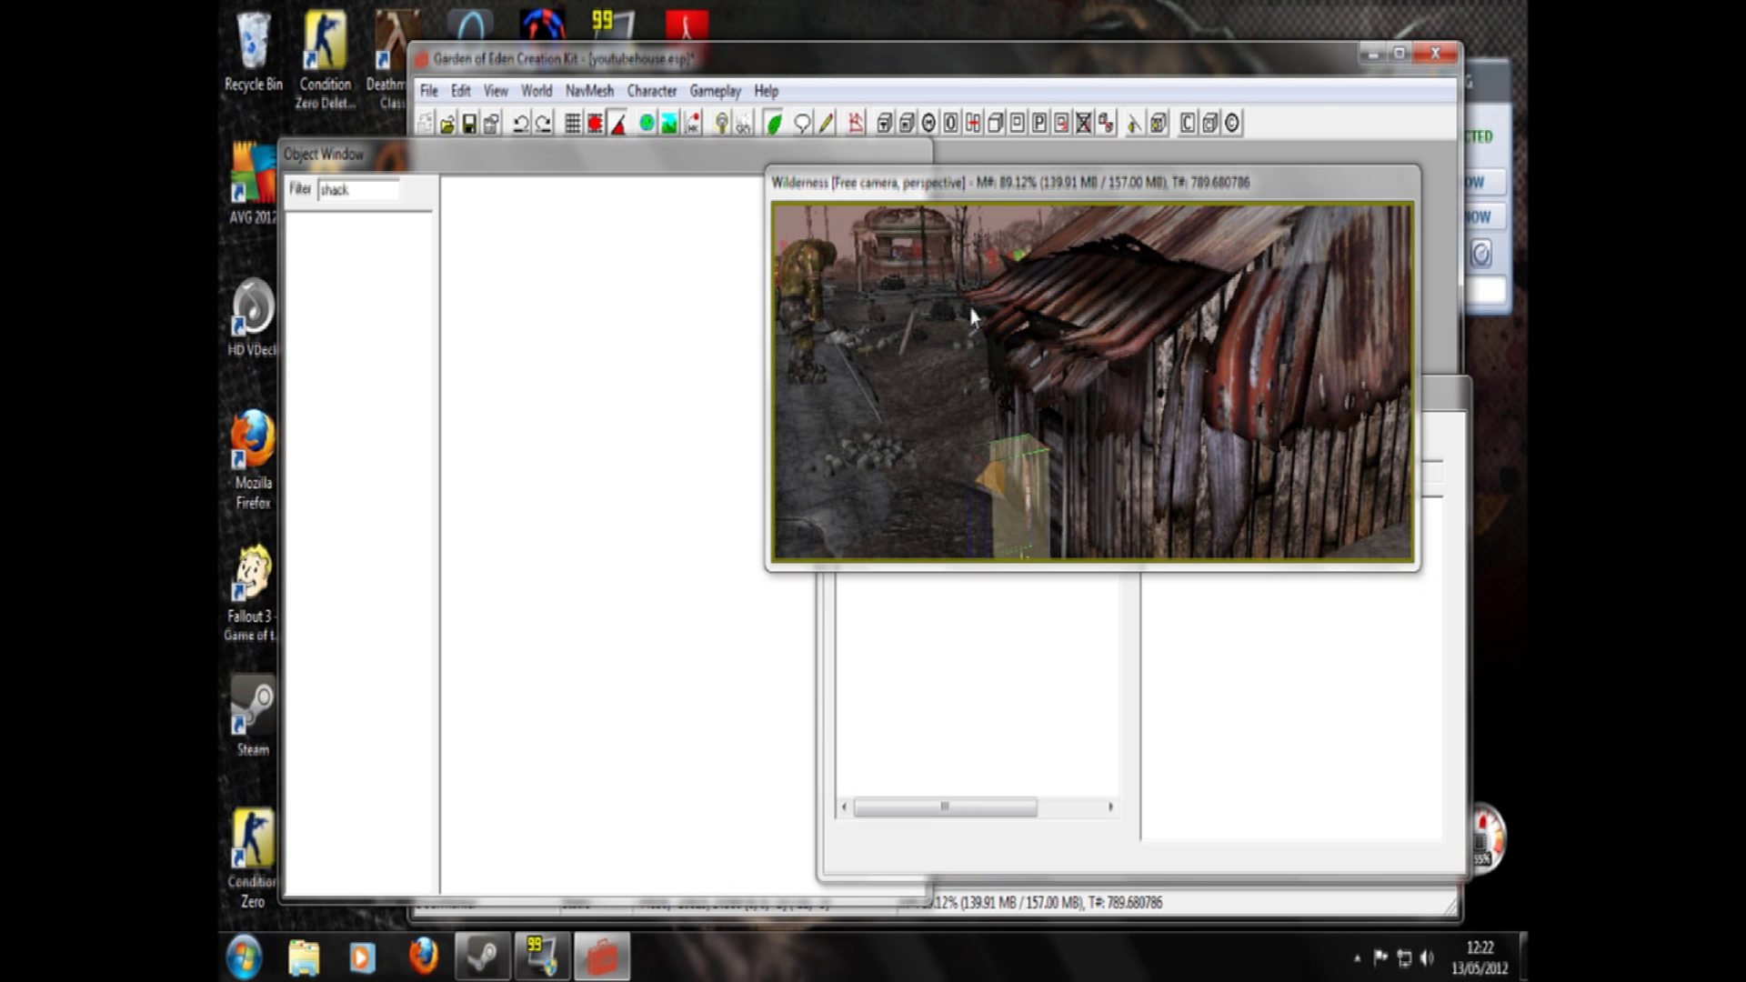
pyautogui.click(1451, 55)
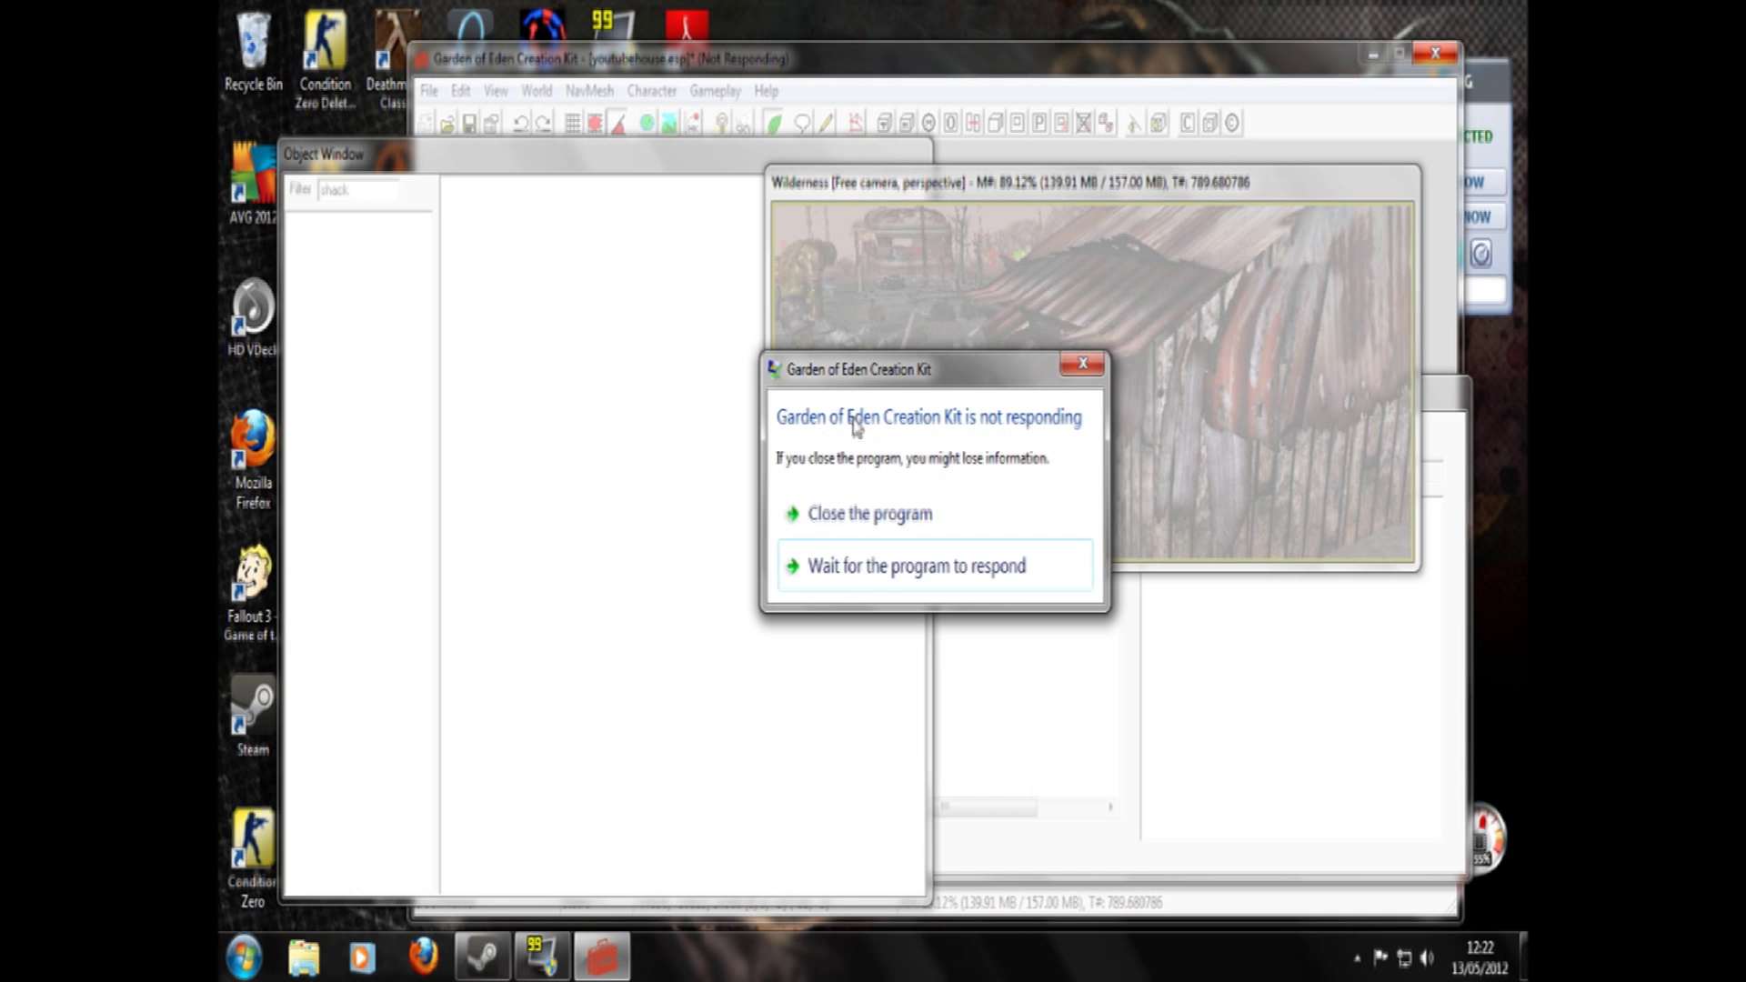
pyautogui.click(868, 526)
pyautogui.click(1055, 544)
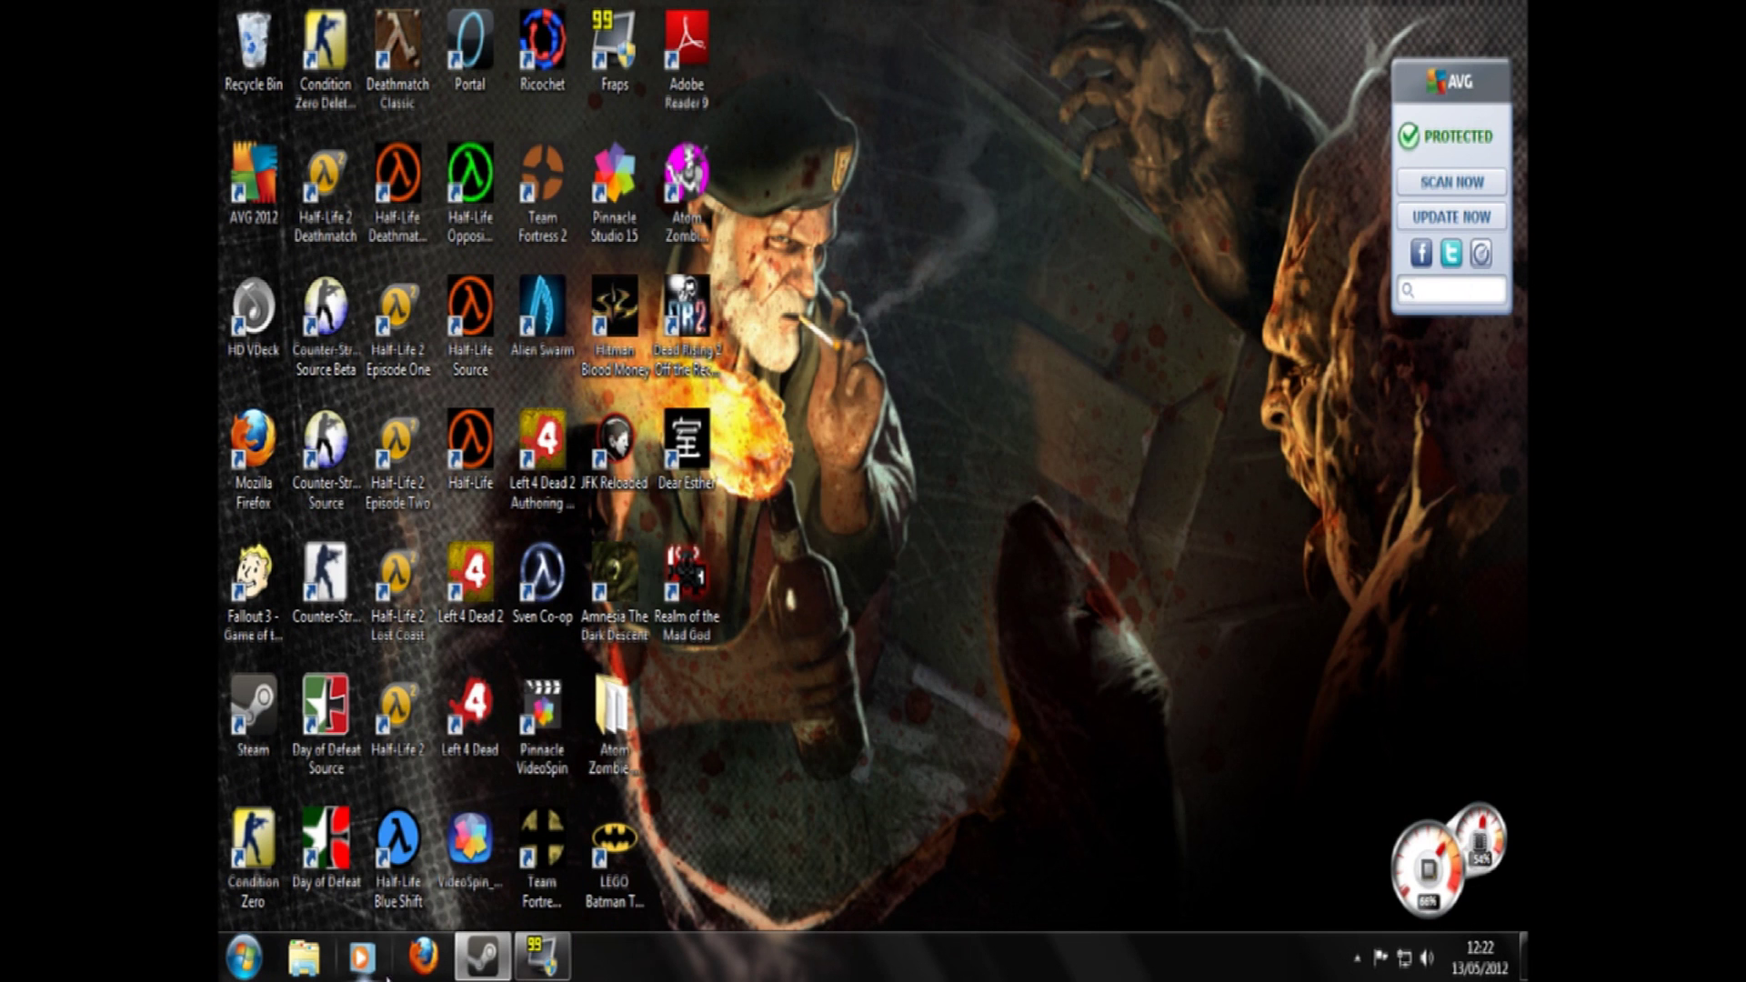
# - Switch to Steam and open the launcher for Fallout 3 - Game of the Year Edition from the library
pyautogui.click(483, 954)
pyautogui.click(546, 274)
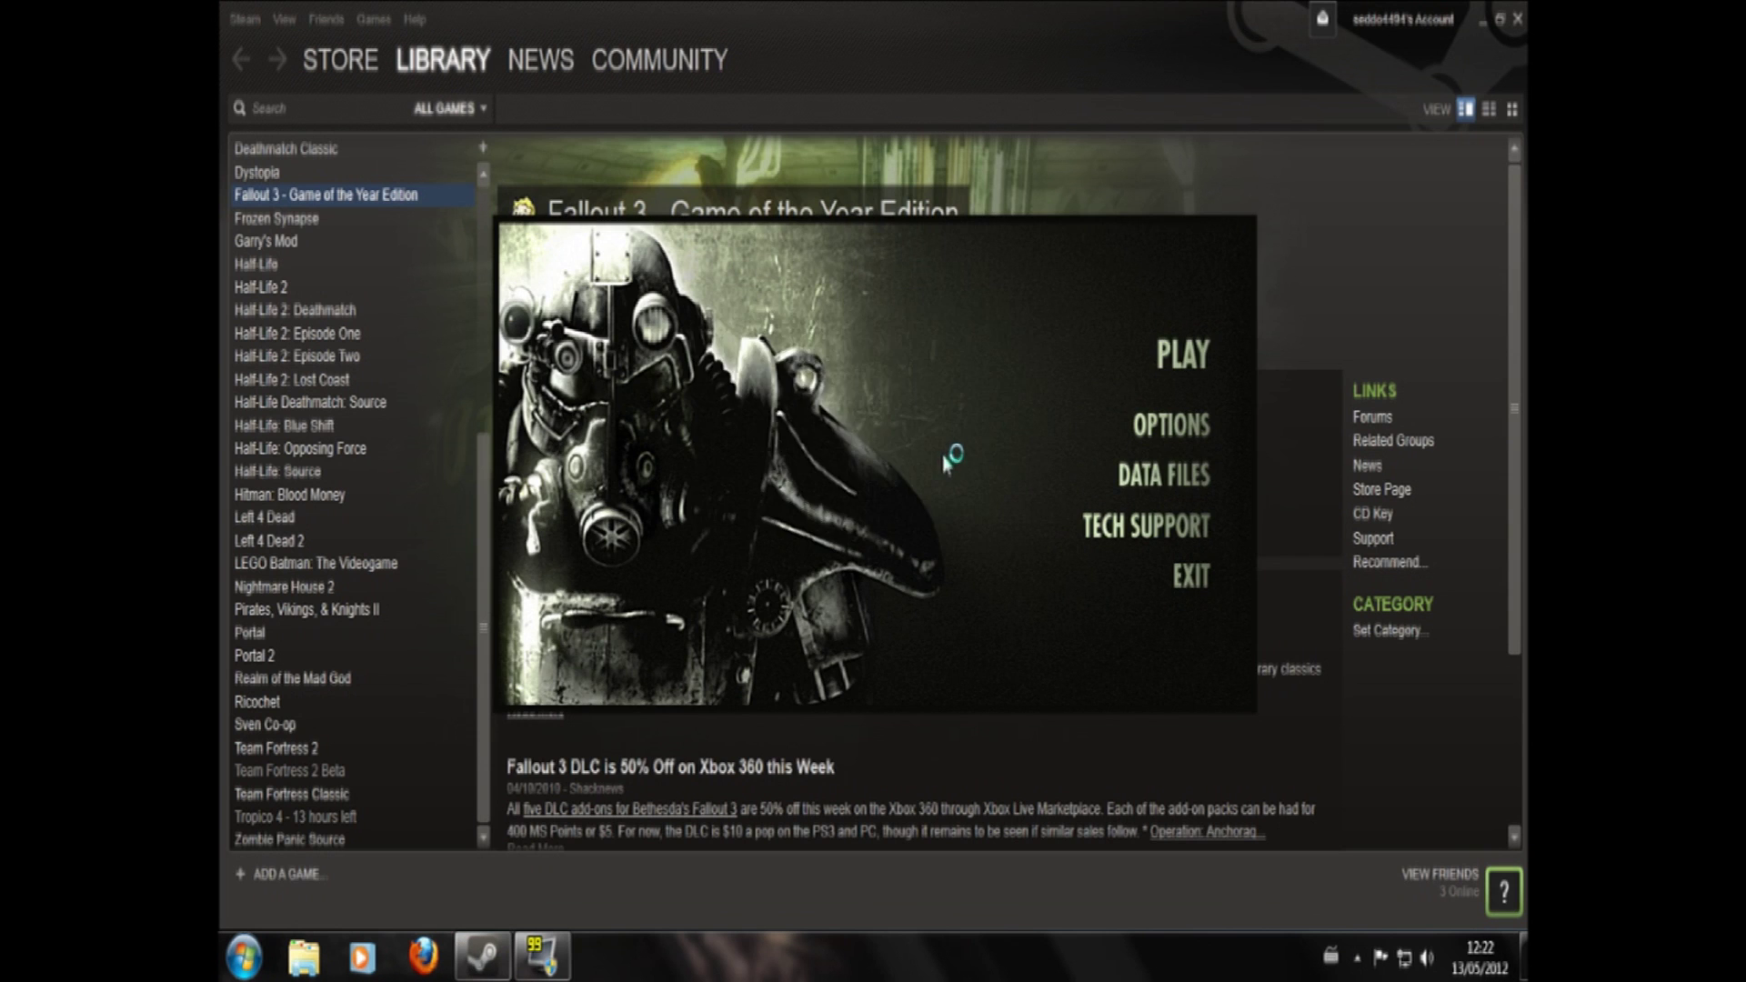
pyautogui.click(993, 513)
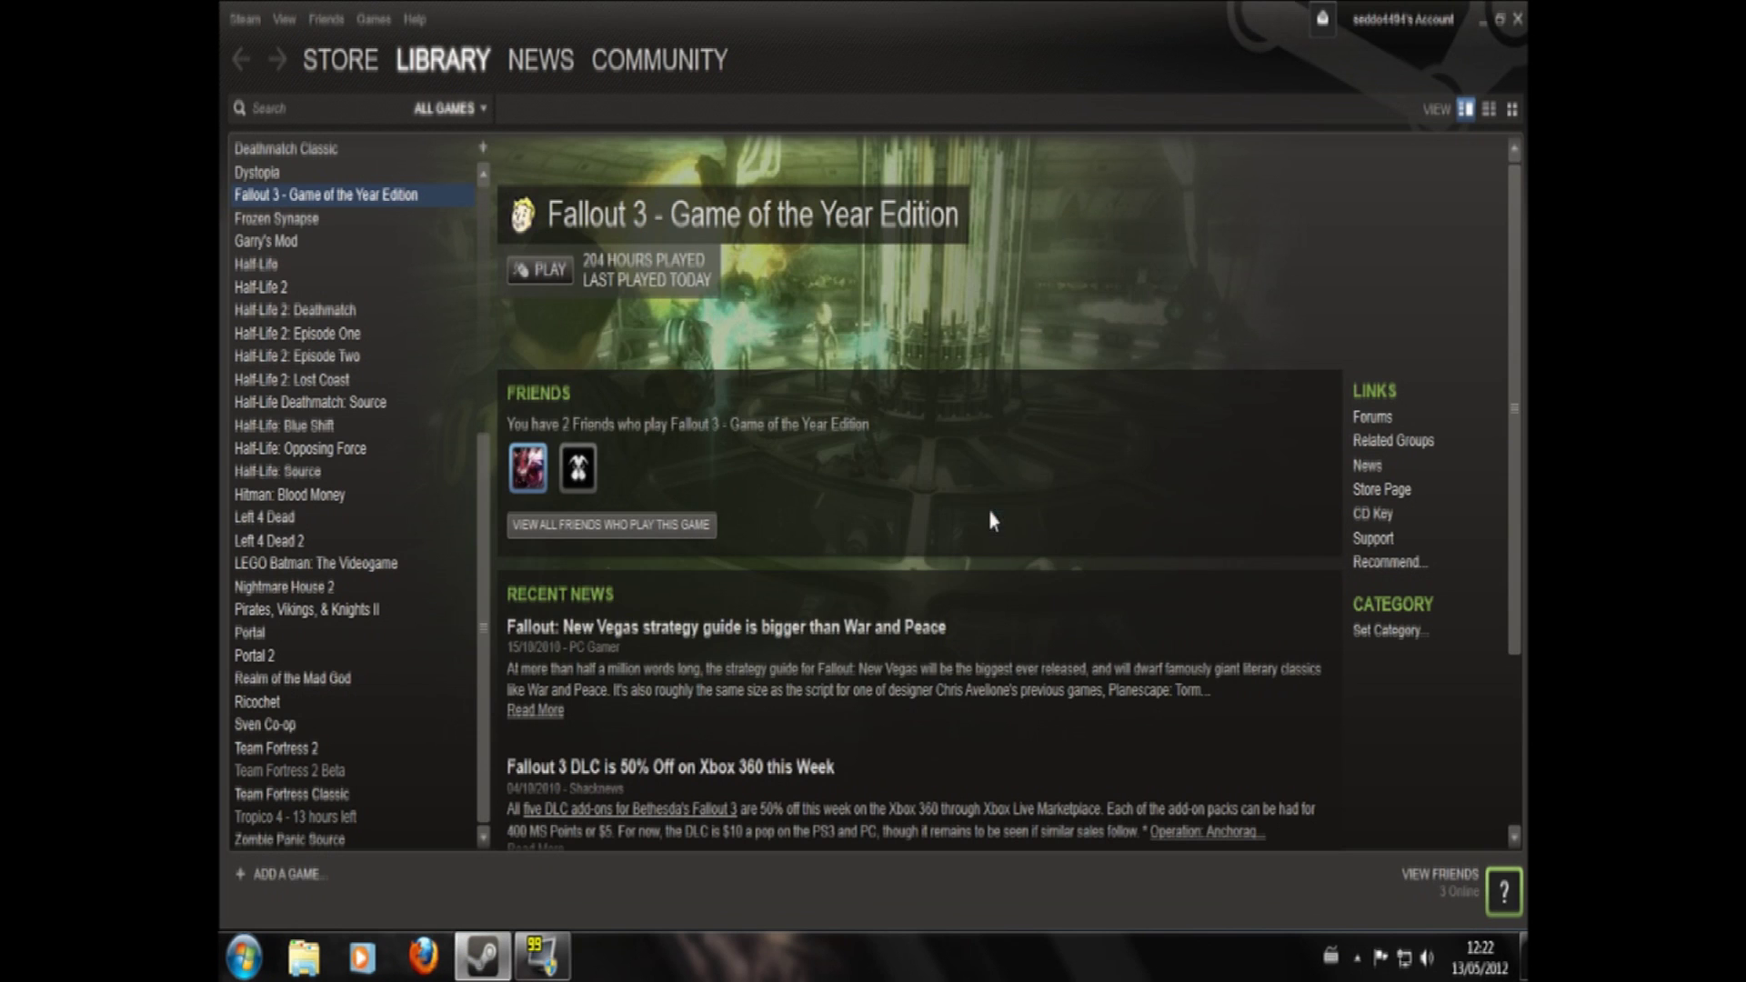
pyautogui.click(545, 271)
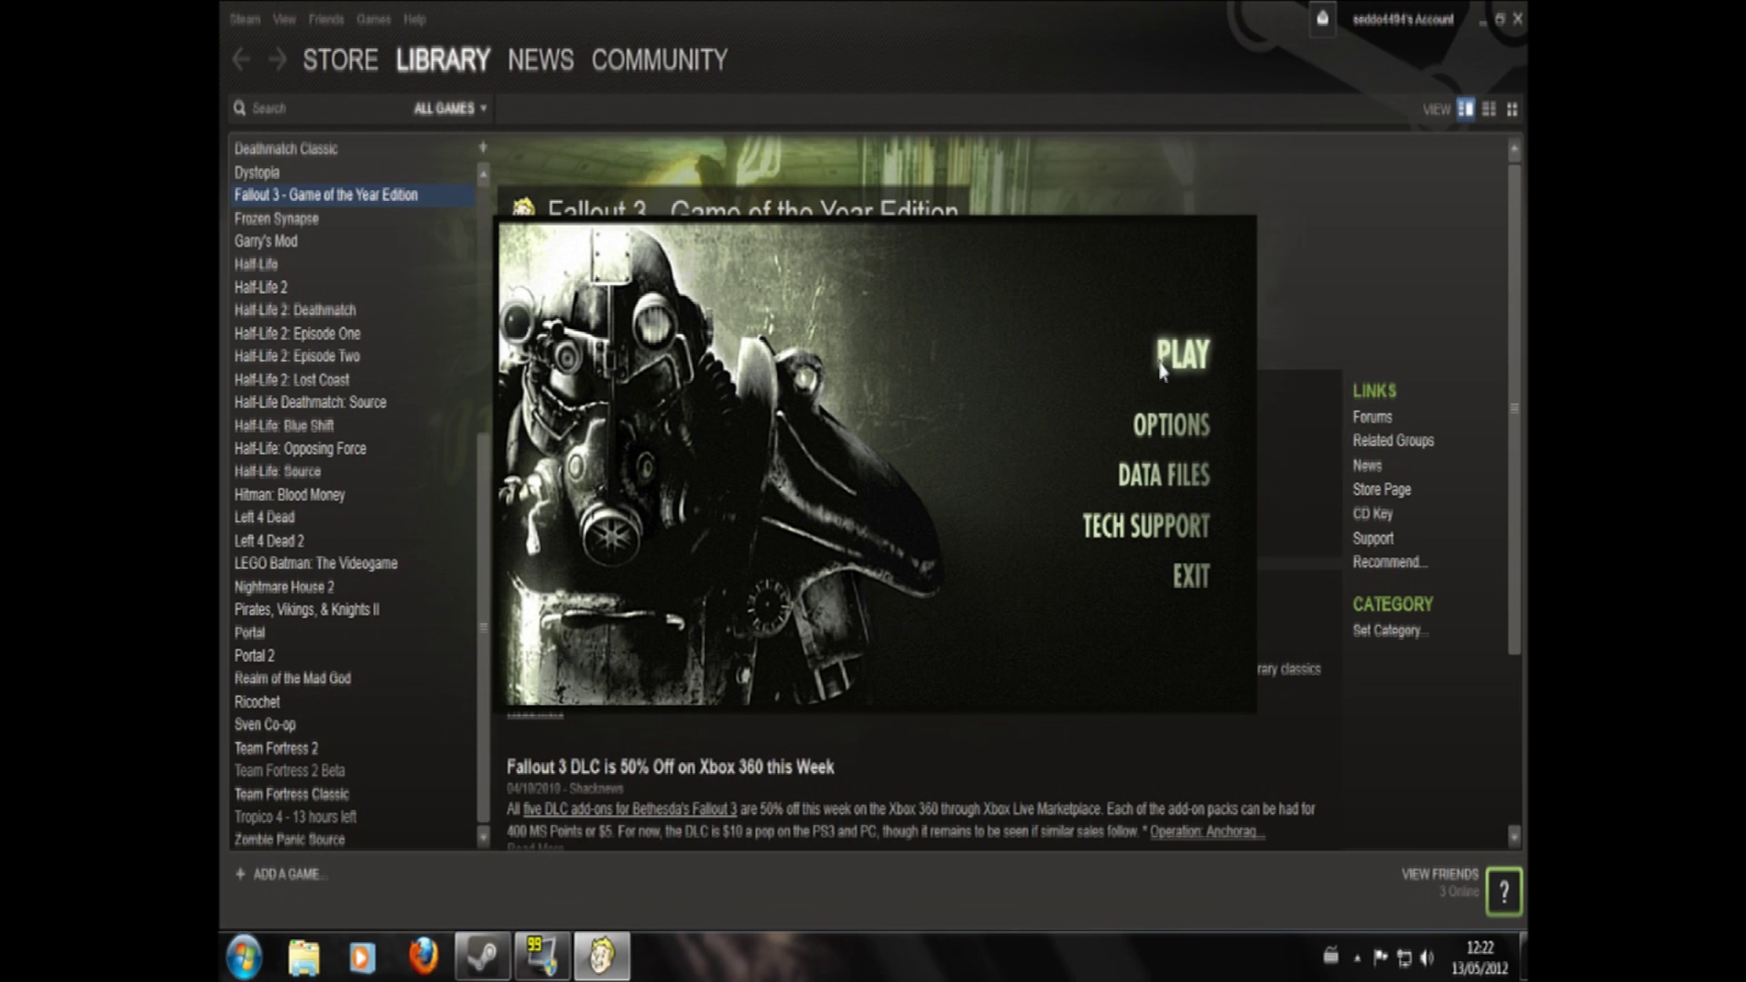
# - Enable youtubehouse.esp in the Fallout 3 data files, accept the selection and start the game
pyautogui.click(1163, 470)
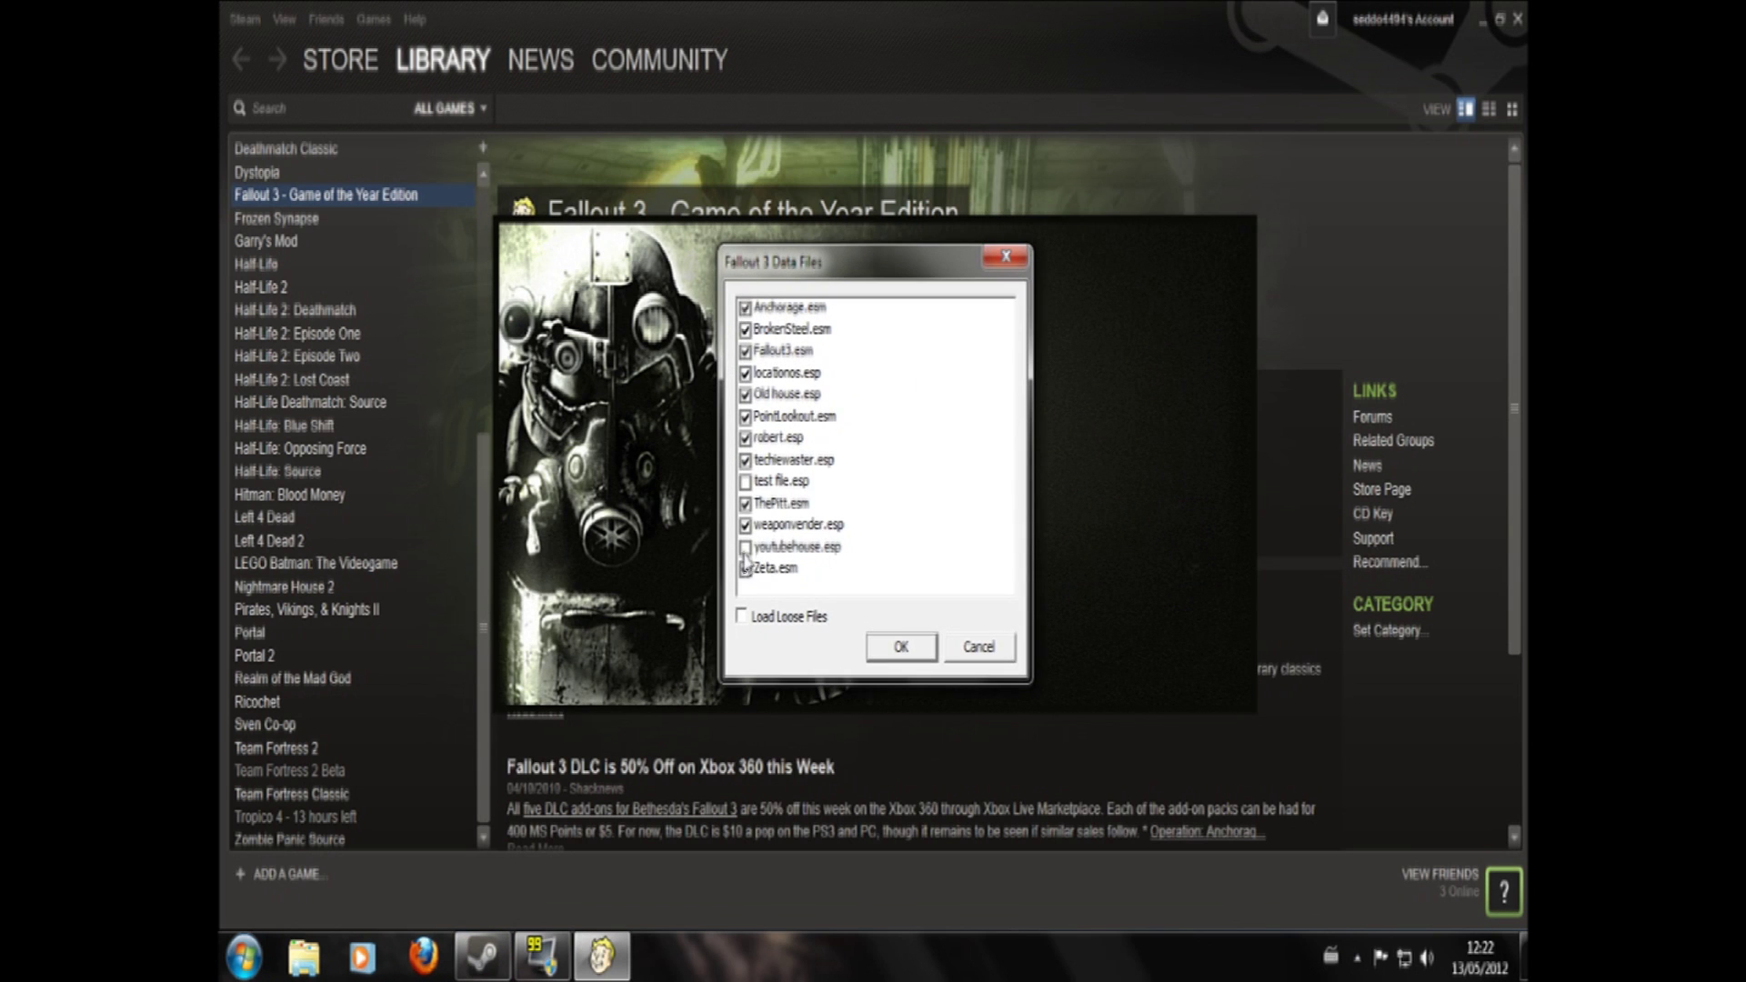
pyautogui.click(896, 648)
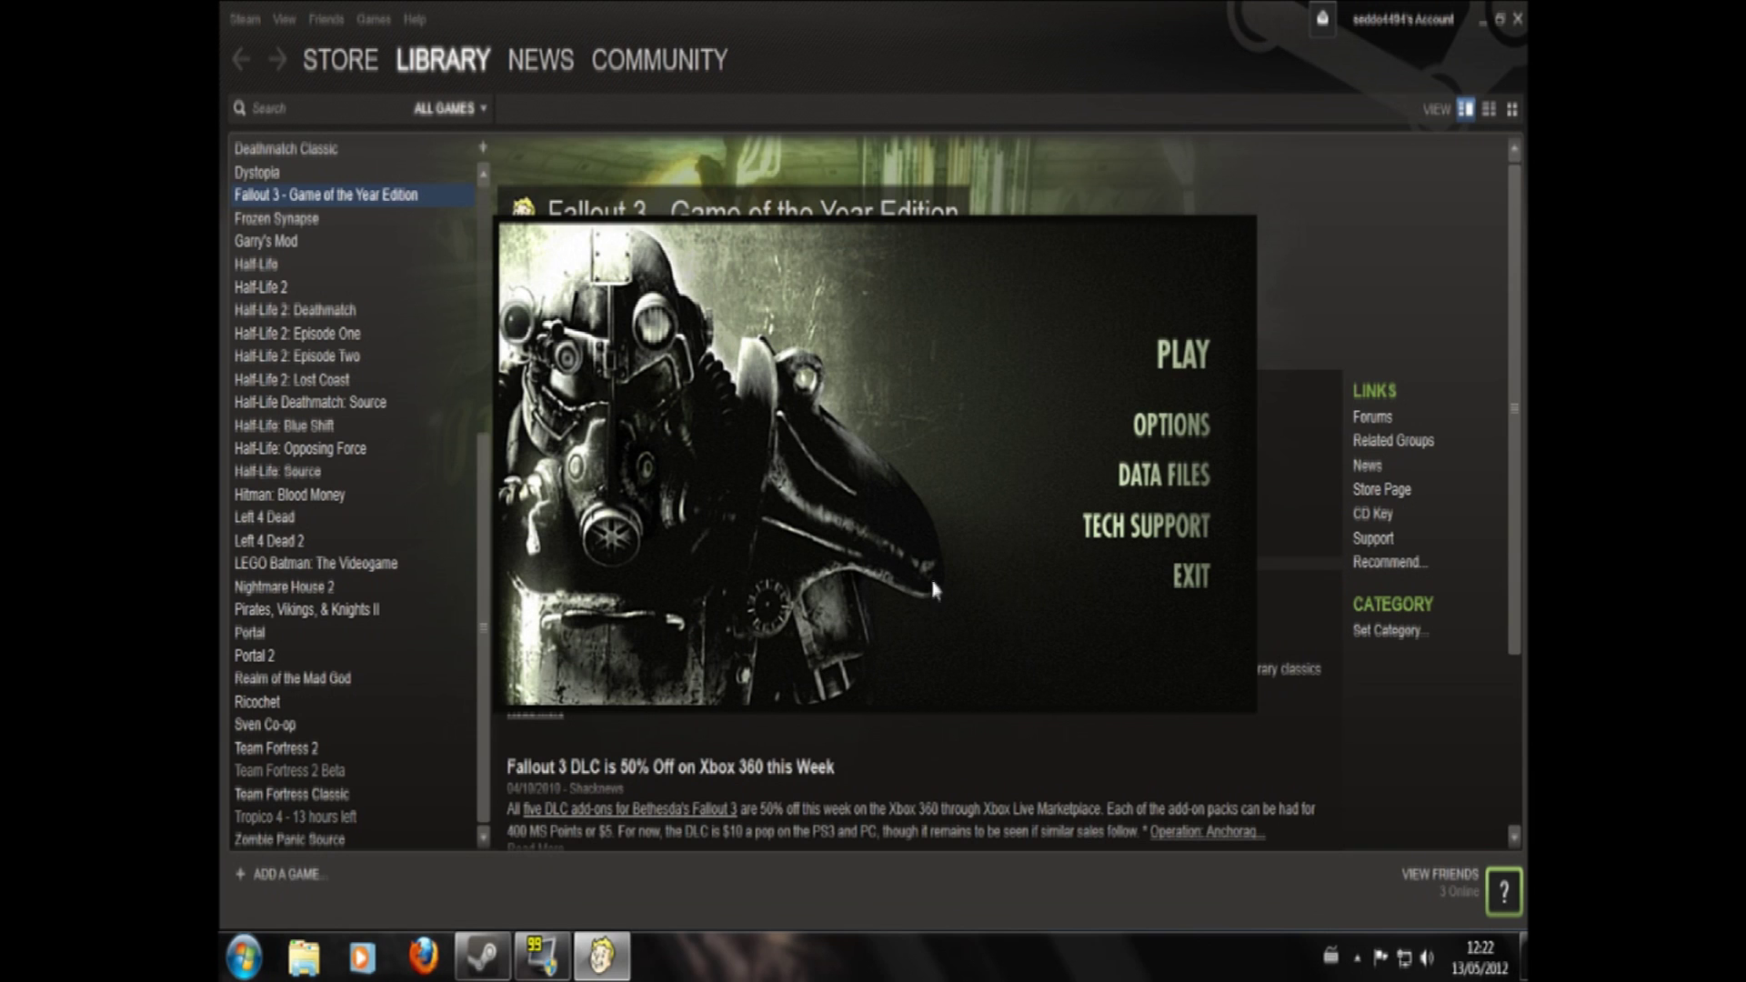
pyautogui.click(1173, 364)
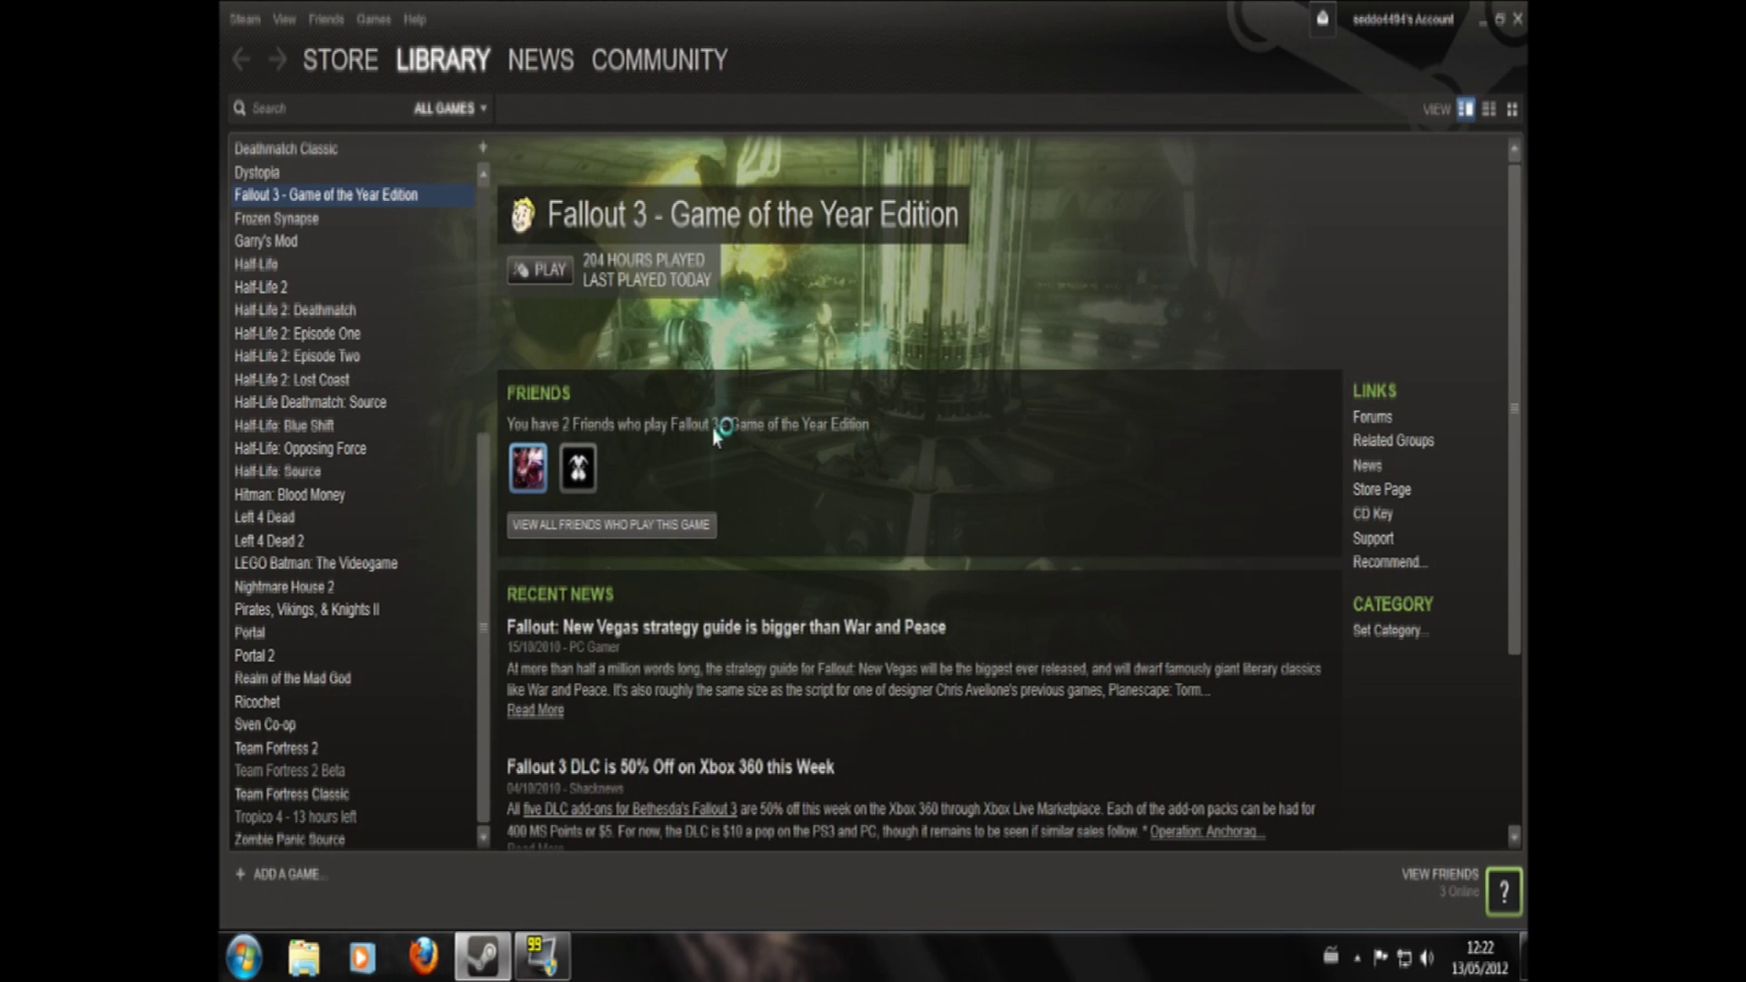